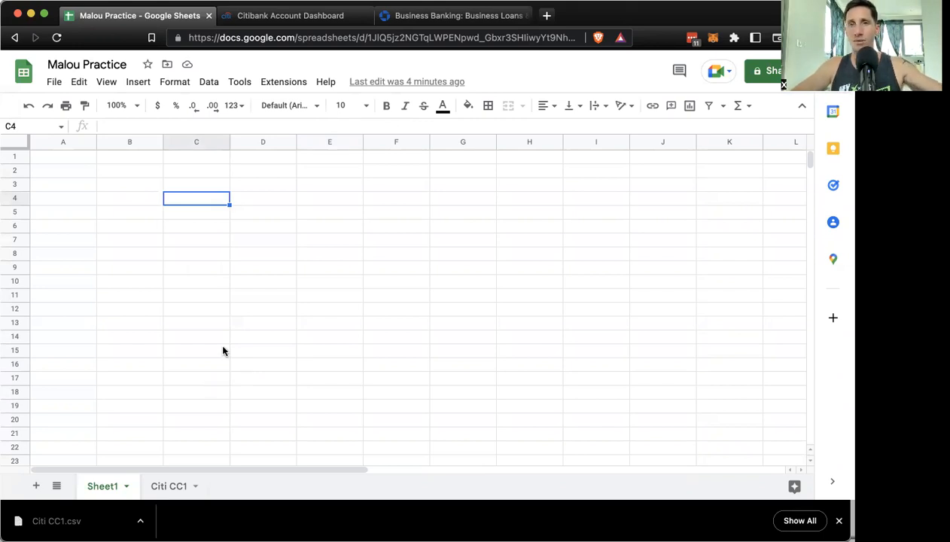
# Step: Switch to the Citibank account dashboard and open the full list of credit card transactions
pyautogui.click(326, 23)
pyautogui.moveTo(355, 123)
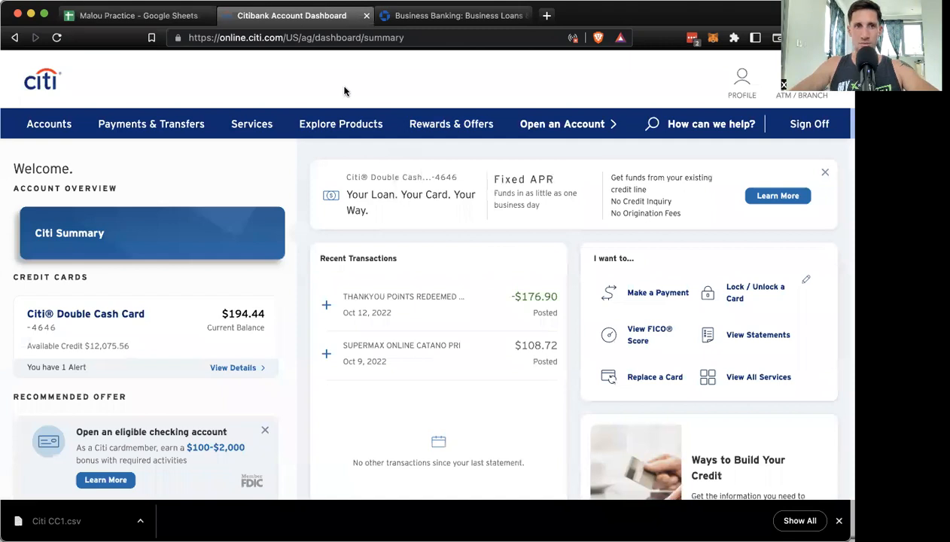
pyautogui.scroll(-2, 345, 91)
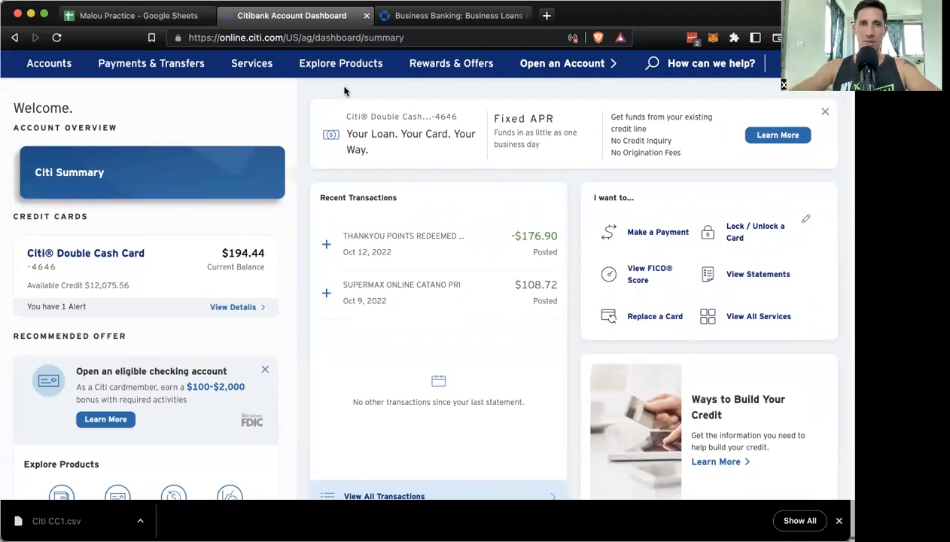
pyautogui.scroll(-1, 358, 195)
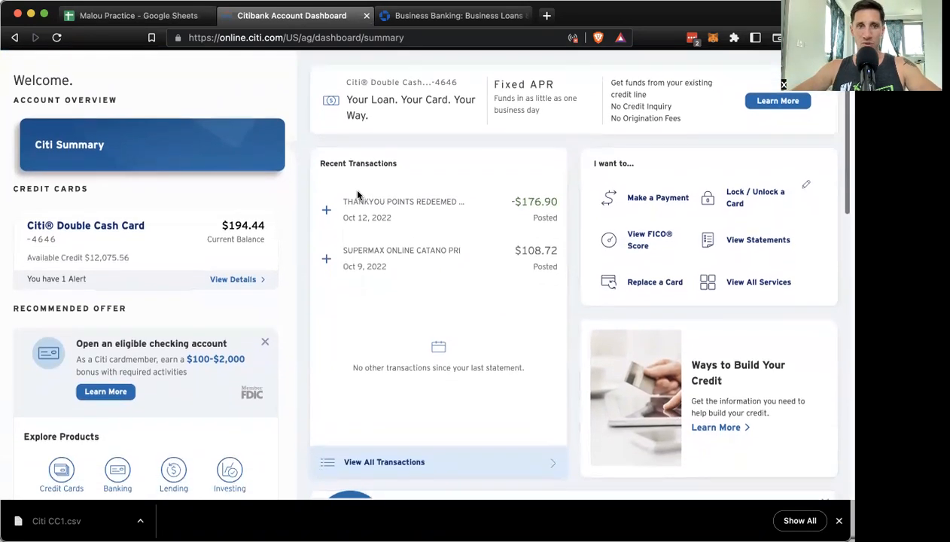
pyautogui.scroll(-1, 358, 195)
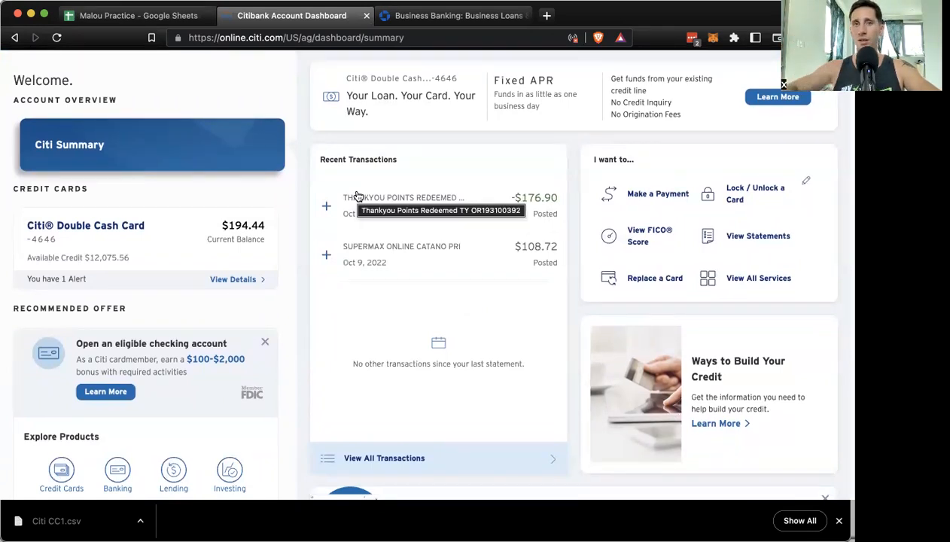
pyautogui.scroll(-4, 409, 293)
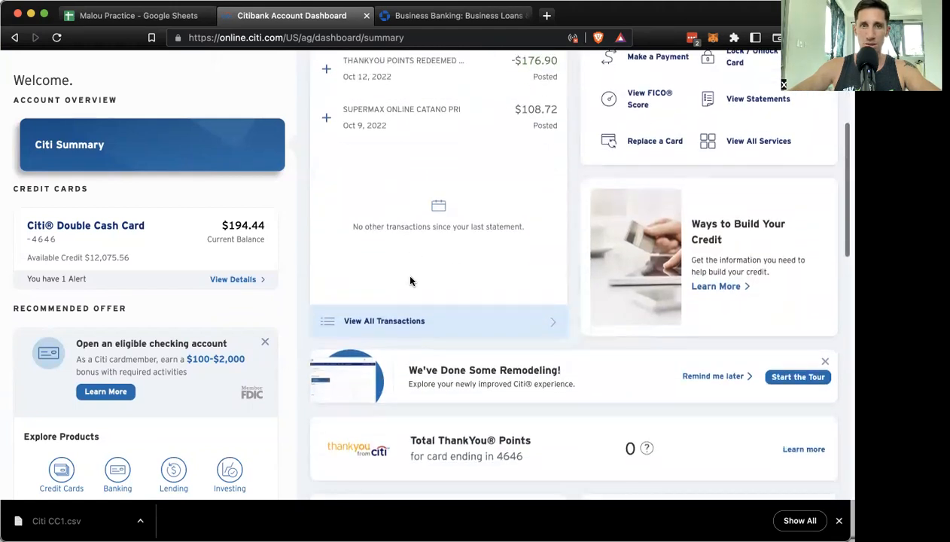
pyautogui.click(369, 323)
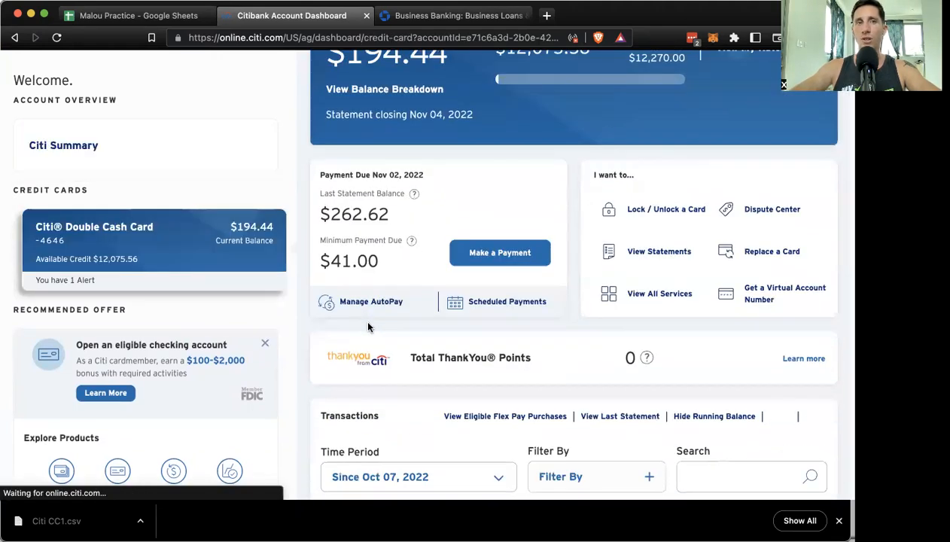
# Step: Set the time period of the card's transactions to Year to date
pyautogui.scroll(-5, 603, 302)
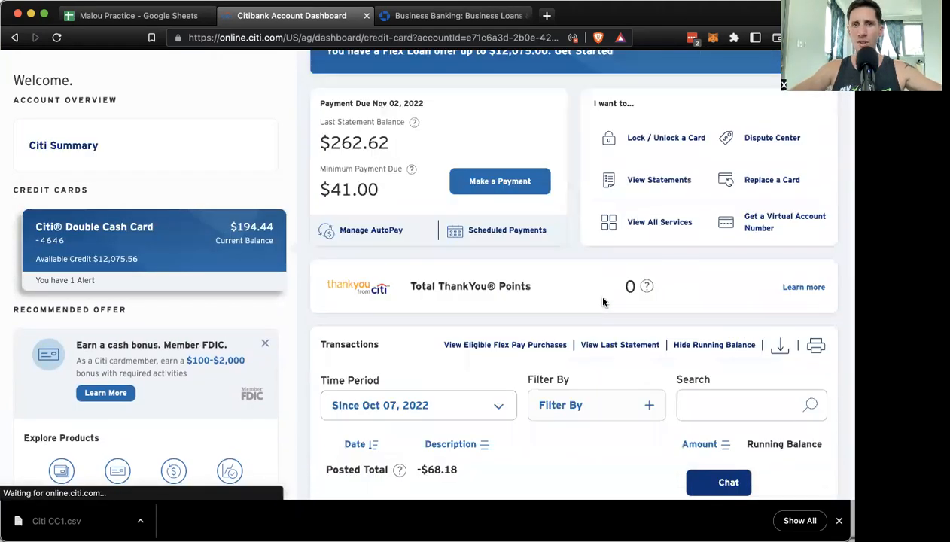
pyautogui.scroll(-4, 603, 302)
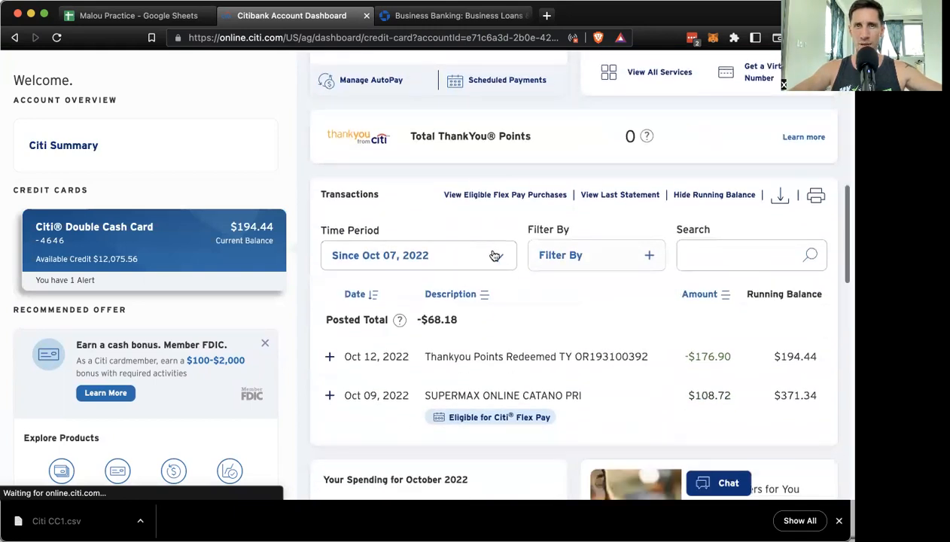
pyautogui.scroll(-3, 493, 252)
pyautogui.click(494, 128)
pyautogui.scroll(-2, 429, 249)
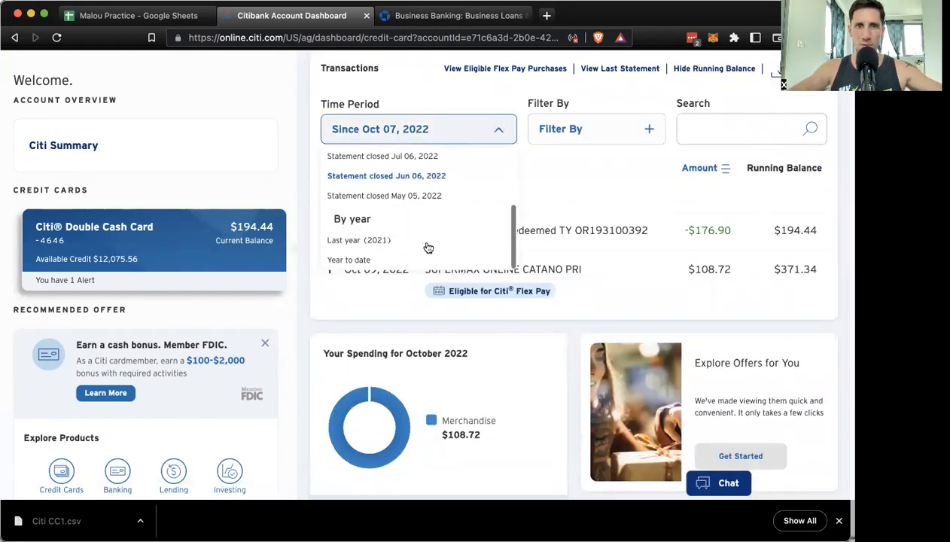
pyautogui.click(352, 261)
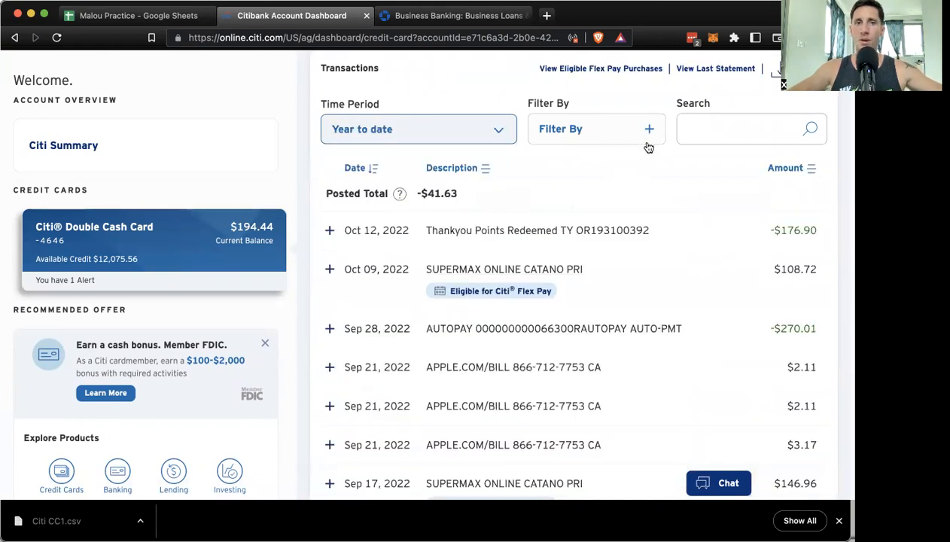
# Step: Load more year-to-date transactions and review the list down to the end of activity
pyautogui.scroll(3, 662, 217)
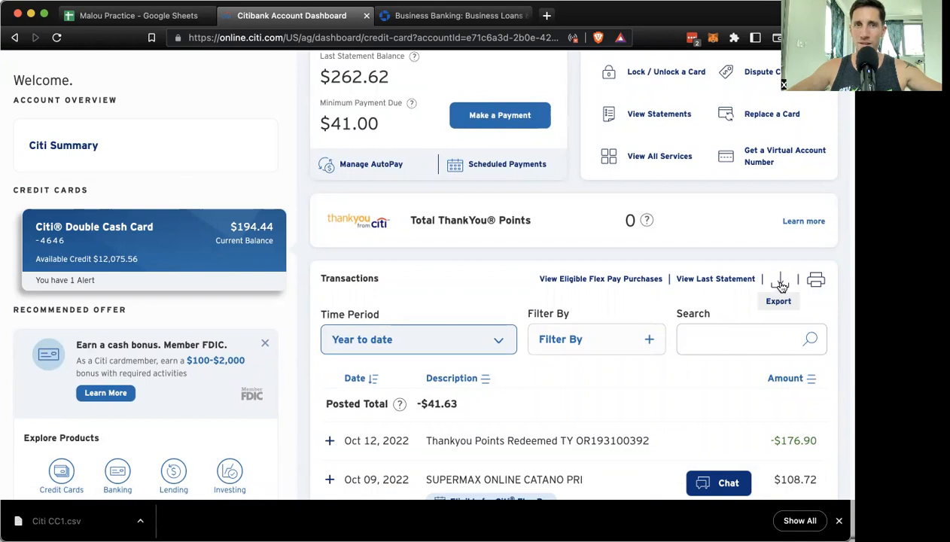
pyautogui.scroll(-5, 646, 372)
pyautogui.scroll(-4, 647, 372)
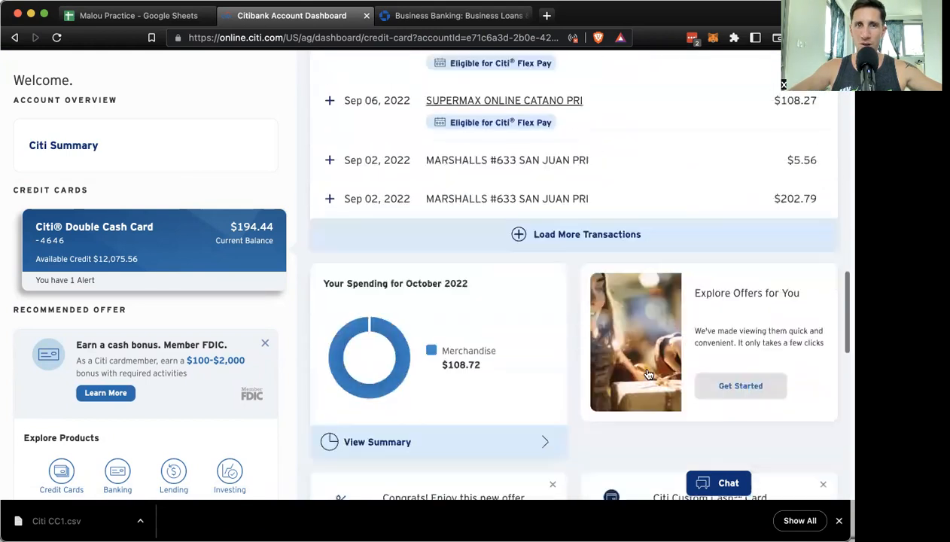
pyautogui.click(609, 189)
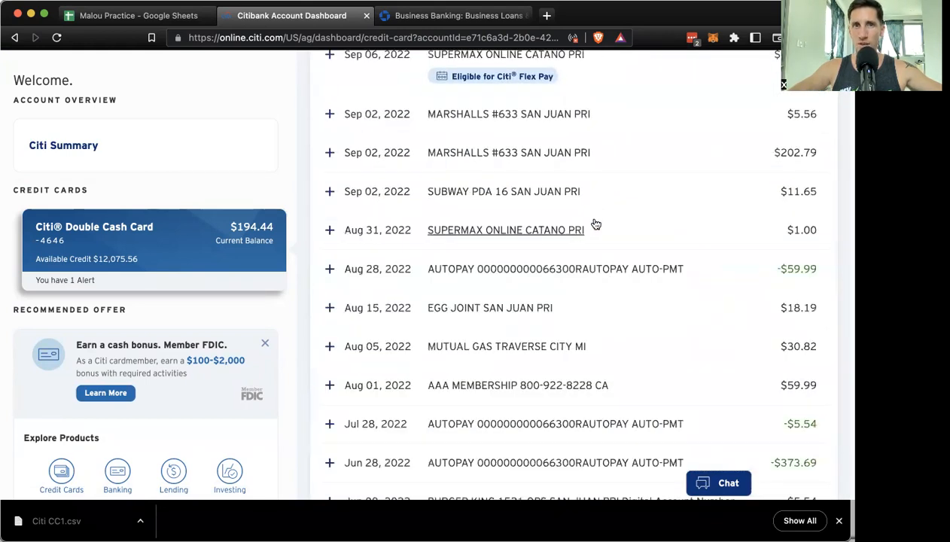
pyautogui.scroll(-10, 594, 301)
pyautogui.scroll(-8, 598, 301)
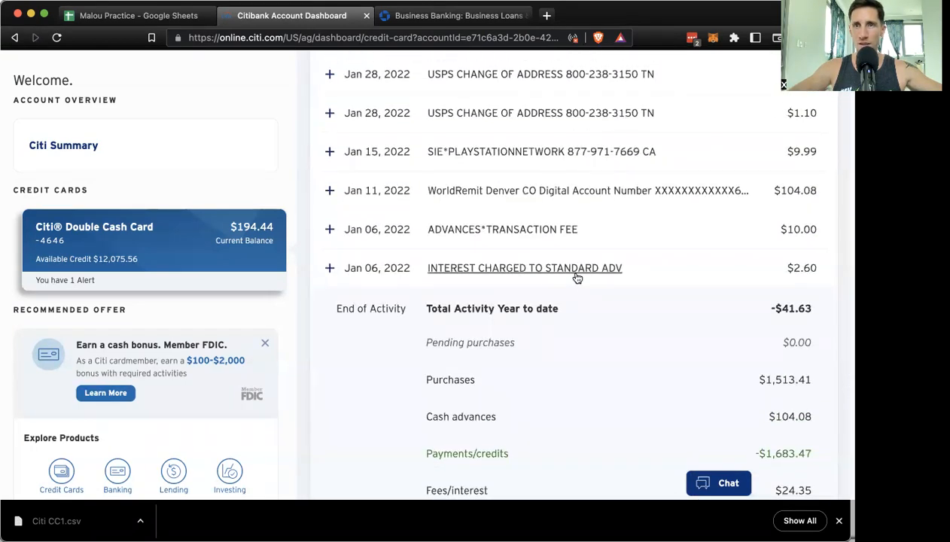
pyautogui.scroll(10, 617, 298)
pyautogui.scroll(15, 617, 297)
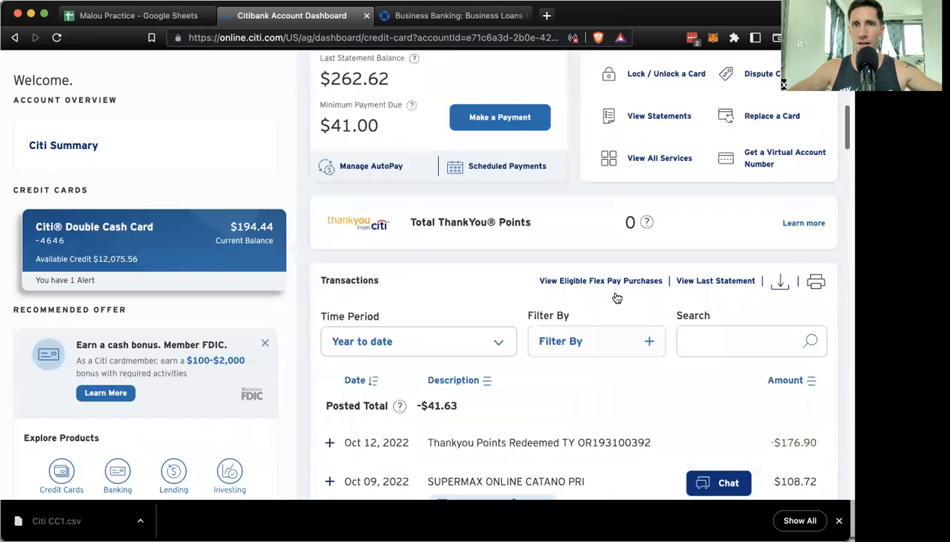
# Step: Export the year-to-date transactions in CSV spreadsheet format, saving the file as Citi CC1.csv
pyautogui.scroll(-3, 615, 296)
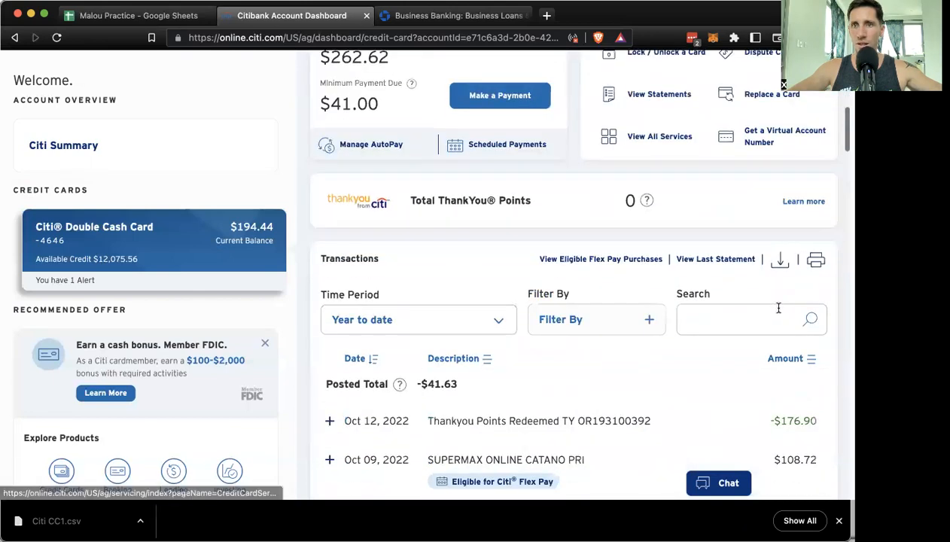
pyautogui.click(780, 260)
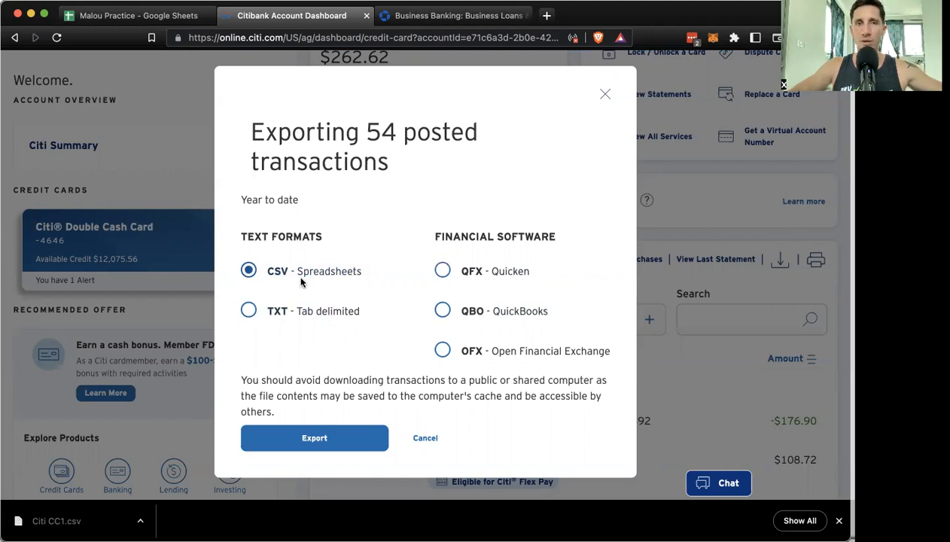
pyautogui.click(314, 439)
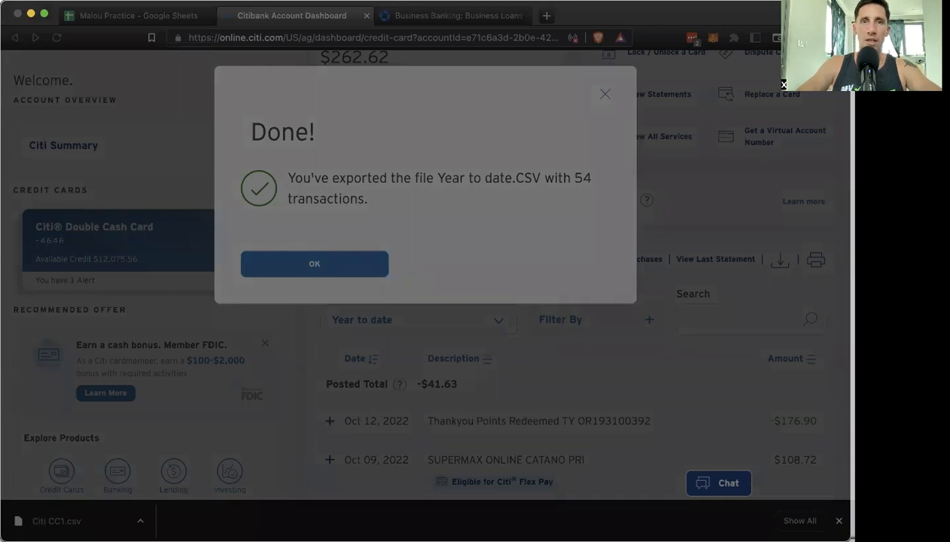
pyautogui.click(451, 341)
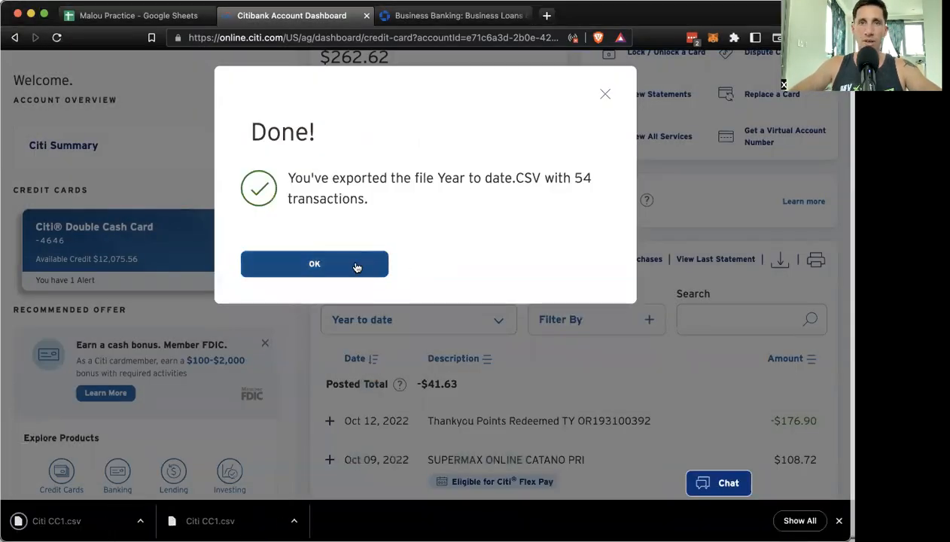
pyautogui.click(314, 265)
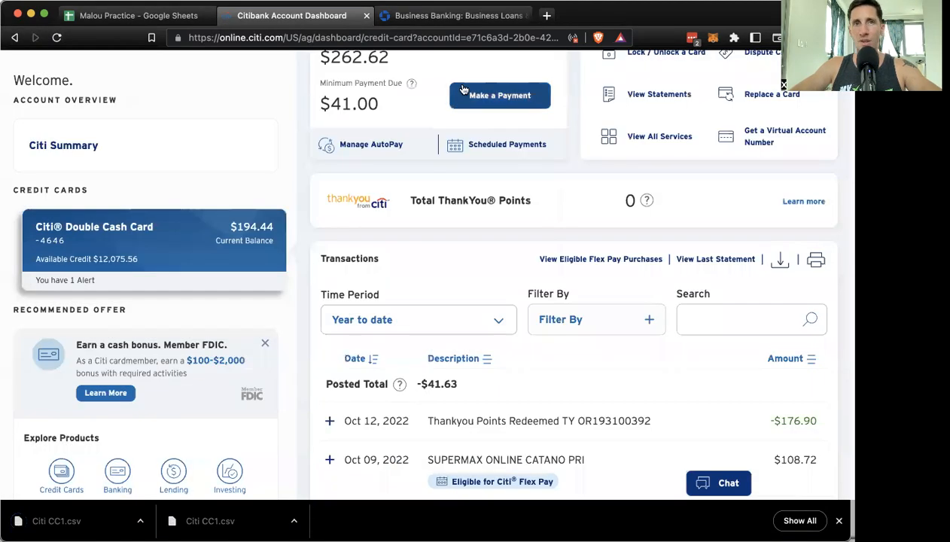
# Step: Switch to the Malou Practice spreadsheet in Google Sheets and upload Citi CC1.csv for import
pyautogui.click(154, 15)
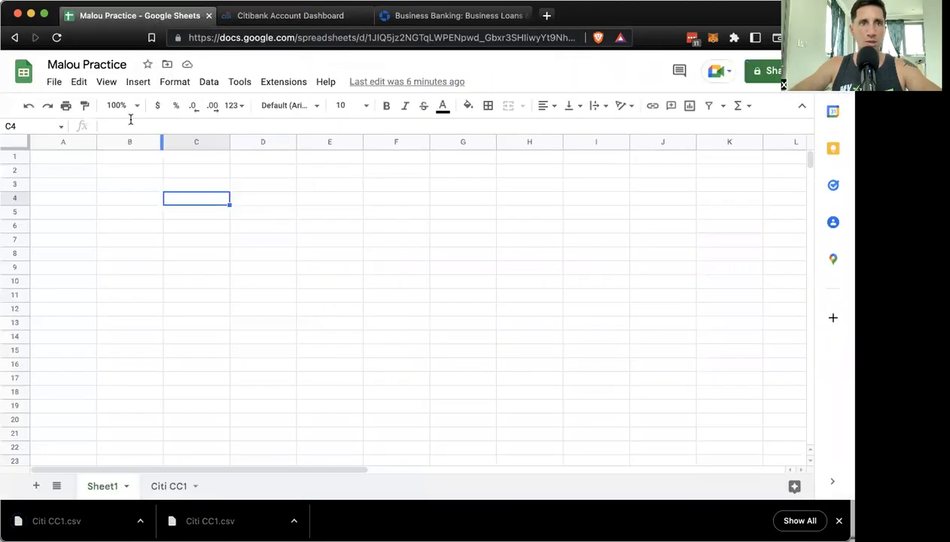
pyautogui.click(56, 85)
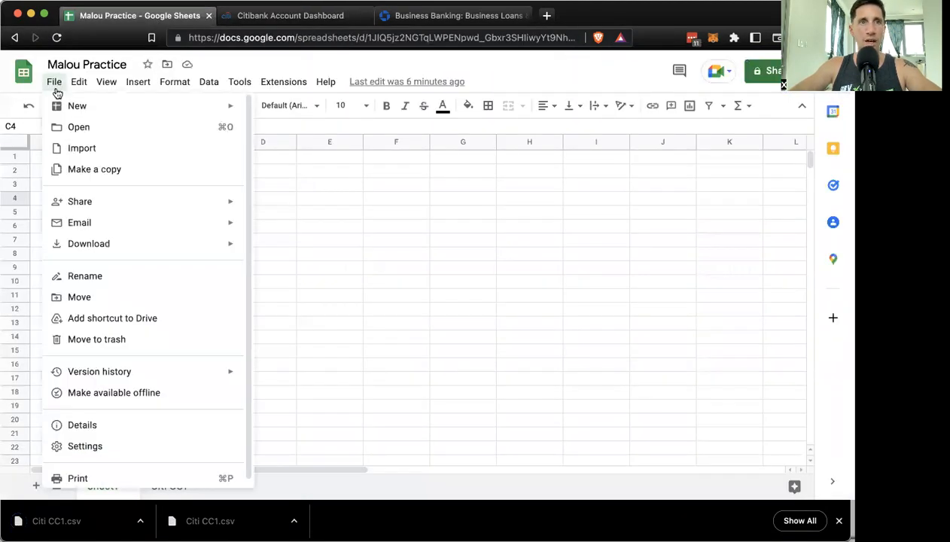
pyautogui.click(75, 151)
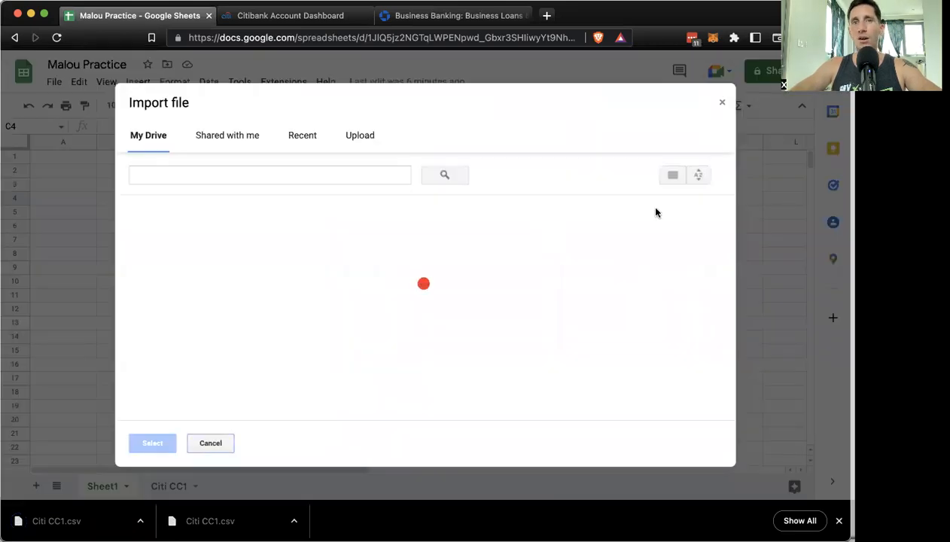
pyautogui.click(361, 137)
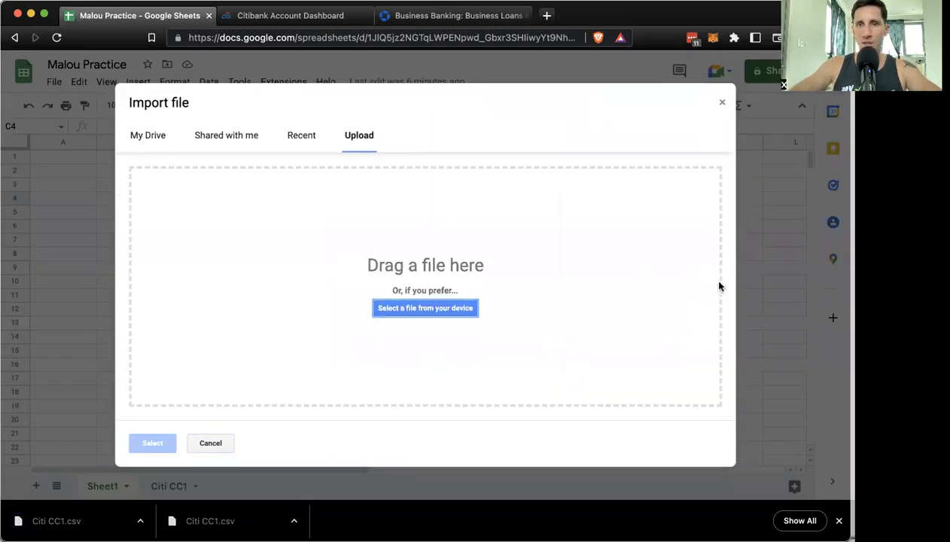
pyautogui.moveTo(809, 495); pyautogui.dragTo(472, 360)
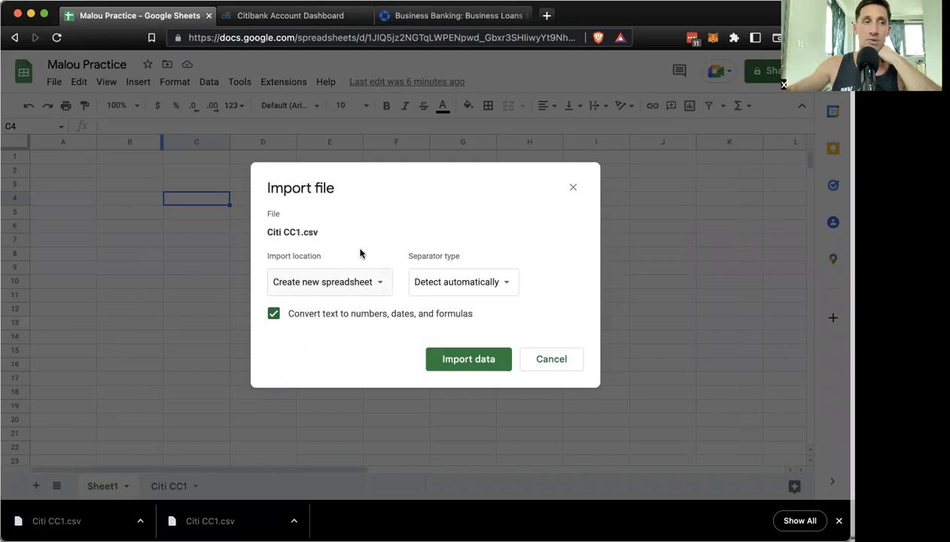
# Step: Import the CSV data by inserting a new sheet, with the separator type detected automatically
pyautogui.click(381, 285)
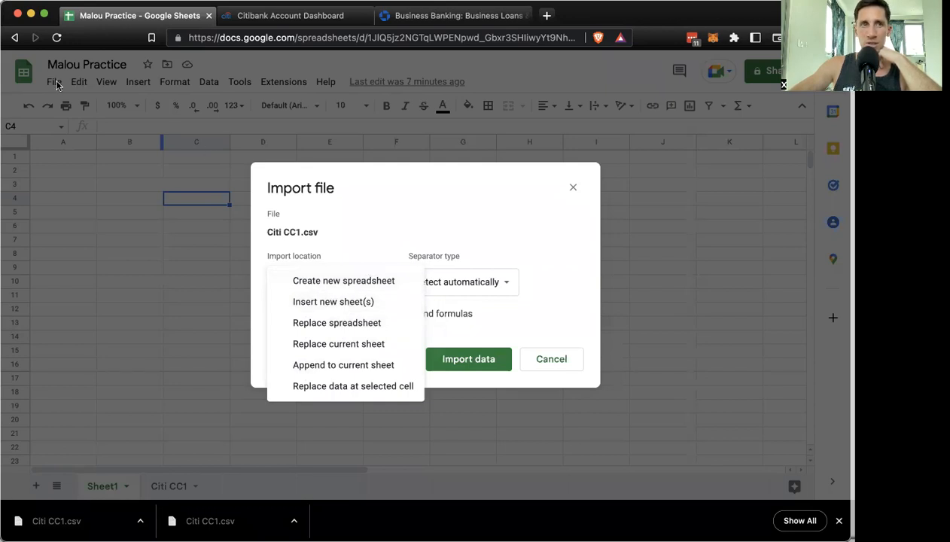
pyautogui.click(361, 301)
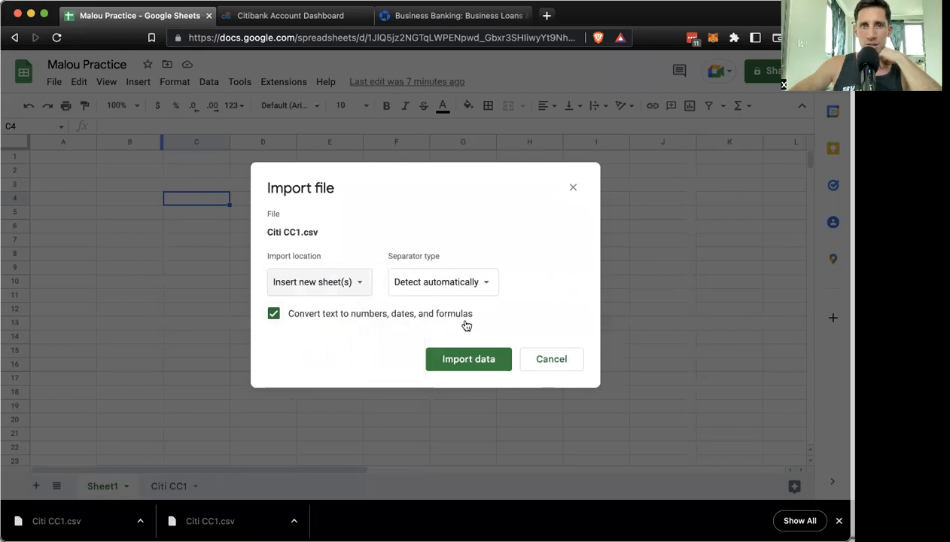
pyautogui.click(487, 283)
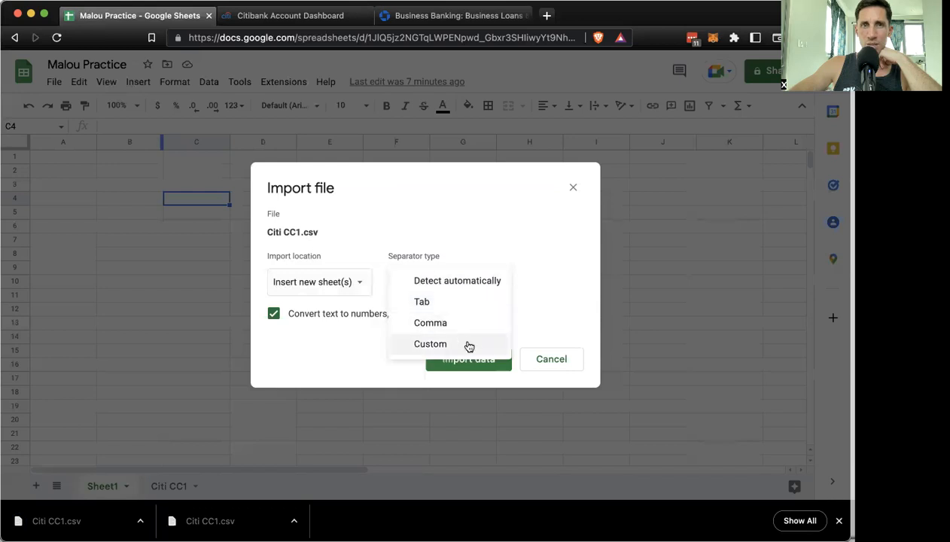
pyautogui.click(485, 289)
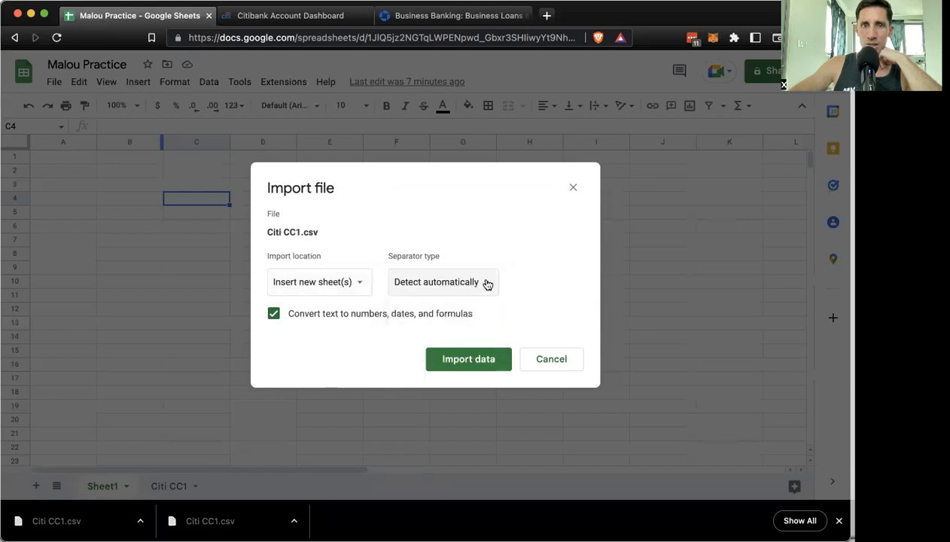
pyautogui.click(456, 360)
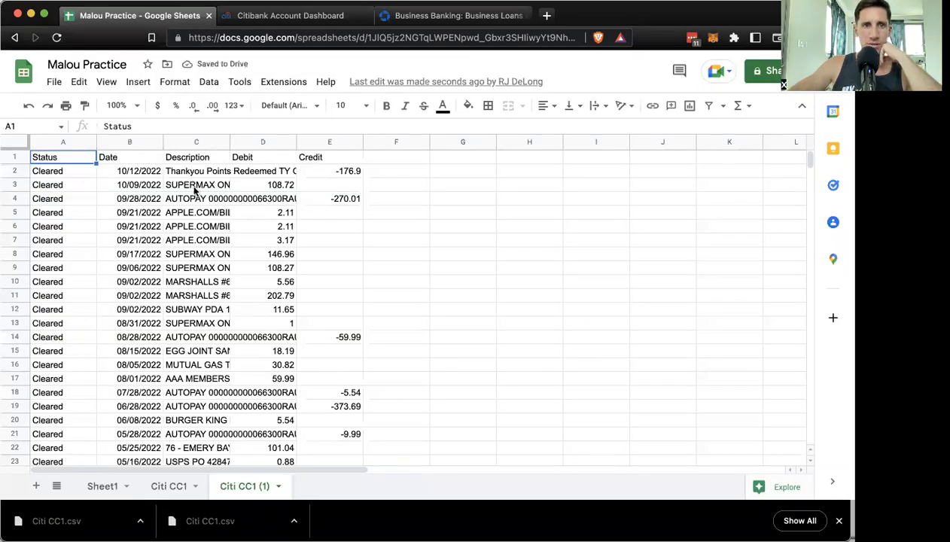
# Step: Widen column B slightly and column C enough to show the full transaction descriptions
pyautogui.moveTo(163, 142)
pyautogui.mouseDown()
pyautogui.moveTo(192, 146)
pyautogui.moveTo(180, 144)
pyautogui.mouseUp()
pyautogui.moveTo(247, 143); pyautogui.dragTo(448, 141)
pyautogui.click(421, 259)
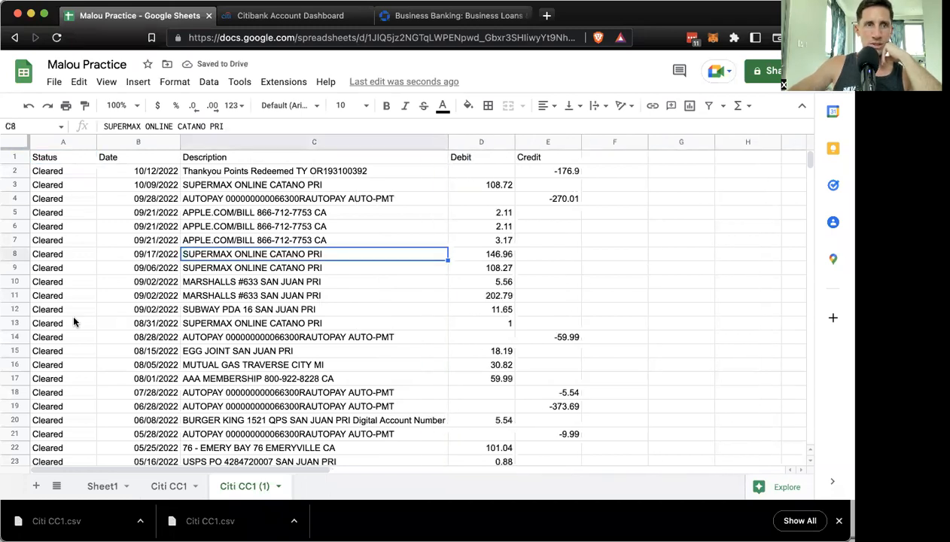
# Step: Move the empty rows 57 to 72 below the transactions to above the header row
pyautogui.scroll(-10, 70, 320)
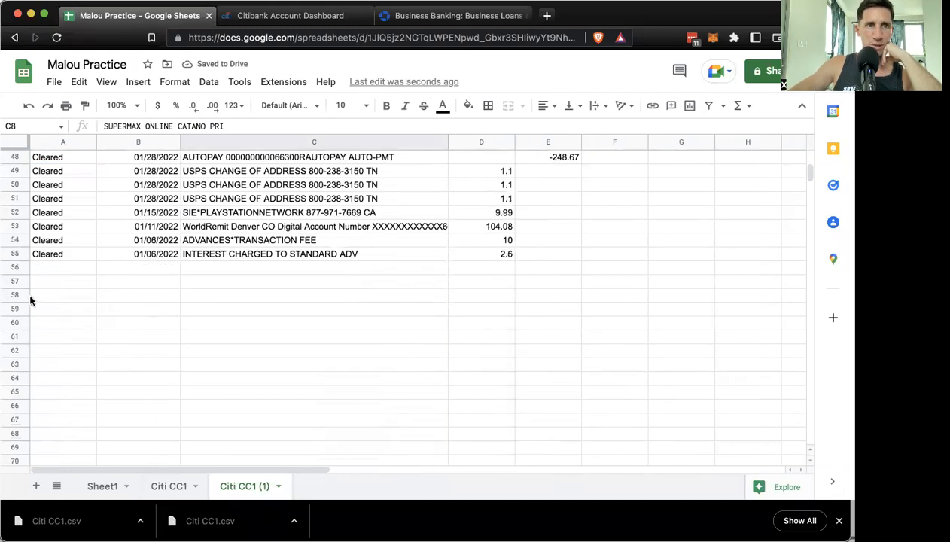
pyautogui.moveTo(15, 281); pyautogui.dragTo(22, 456)
pyautogui.moveTo(15, 311); pyautogui.dragTo(14, 258)
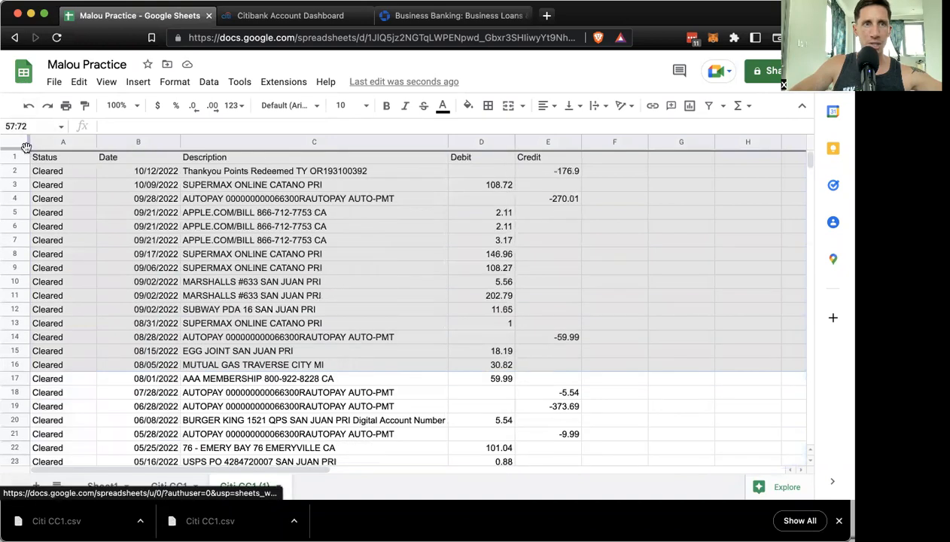
pyautogui.moveTo(28, 163); pyautogui.dragTo(29, 164)
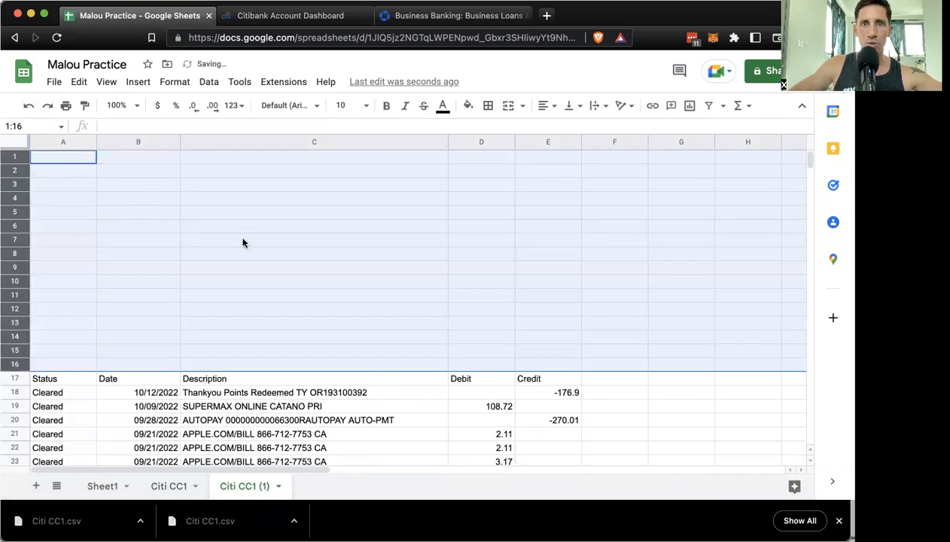
pyautogui.click(284, 270)
pyautogui.click(201, 173)
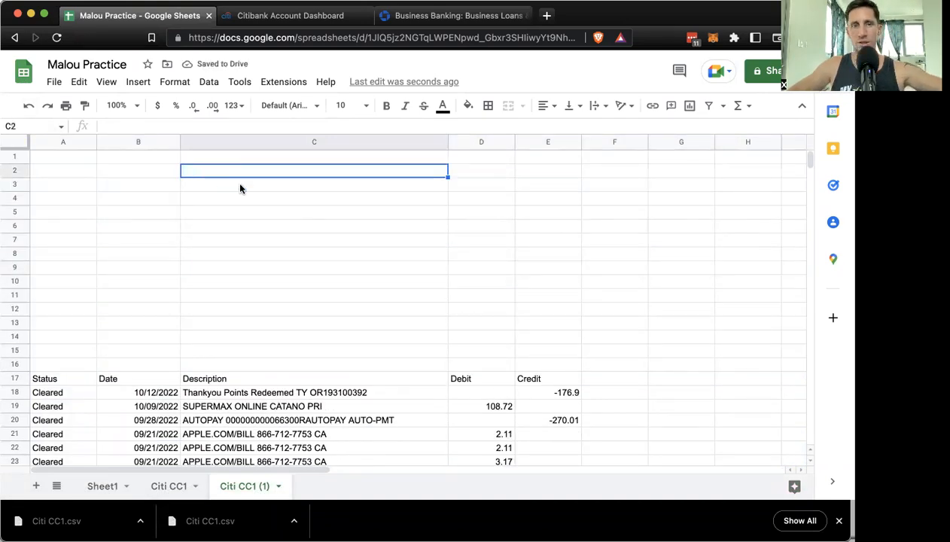
# Step: Enter the heading Categories in C2, with Groceris and Apple listed in the cells directly below it
pyautogui.write('Categories')
pyautogui.press('Return')
pyautogui.write('Groceris')
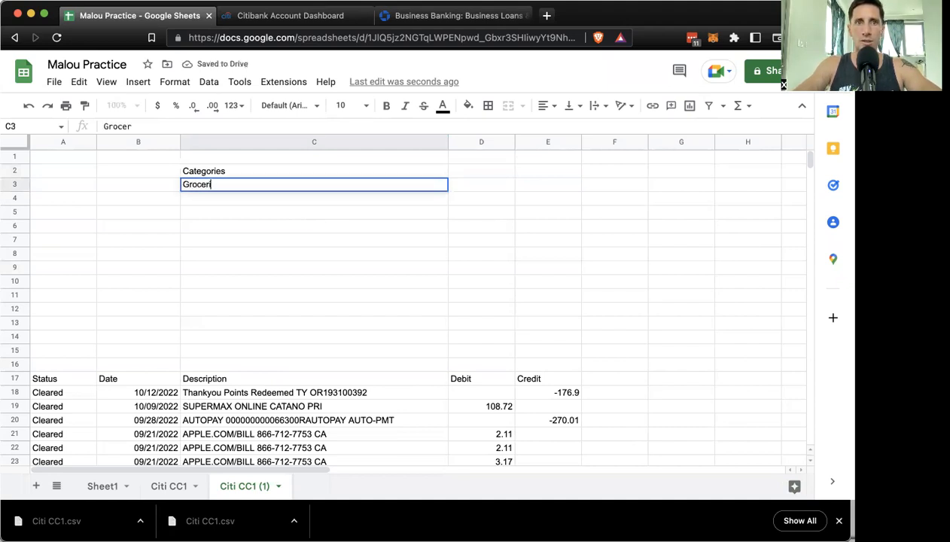
pyautogui.press('Return')
pyautogui.write('Apple')
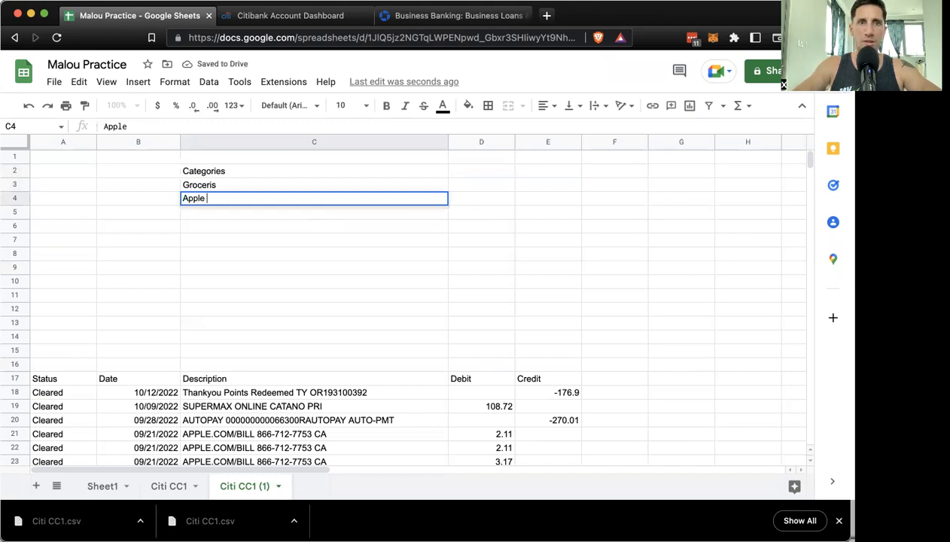
pyautogui.press('Return')
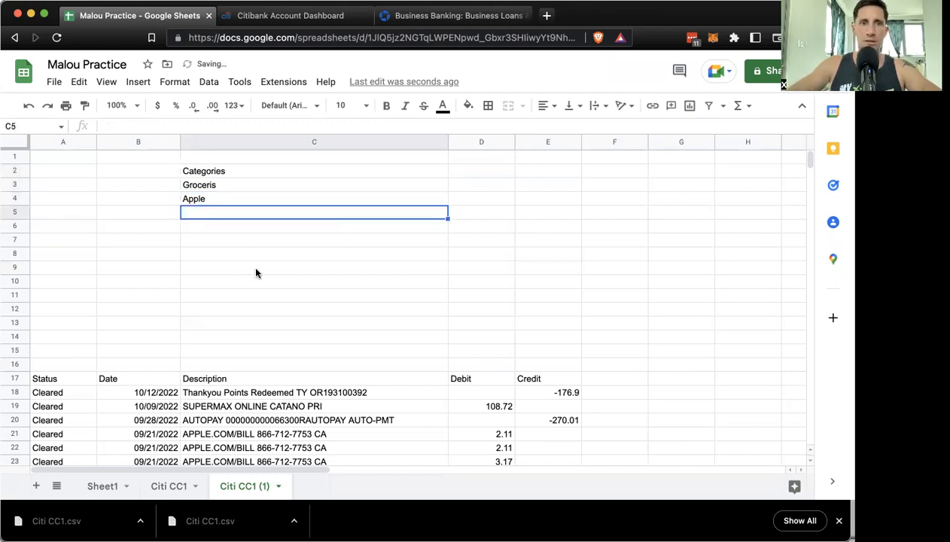
# Step: Replace the Apple entry in the category list with Tech Apps
pyautogui.scroll(-5, 256, 273)
pyautogui.scroll(5, 214, 214)
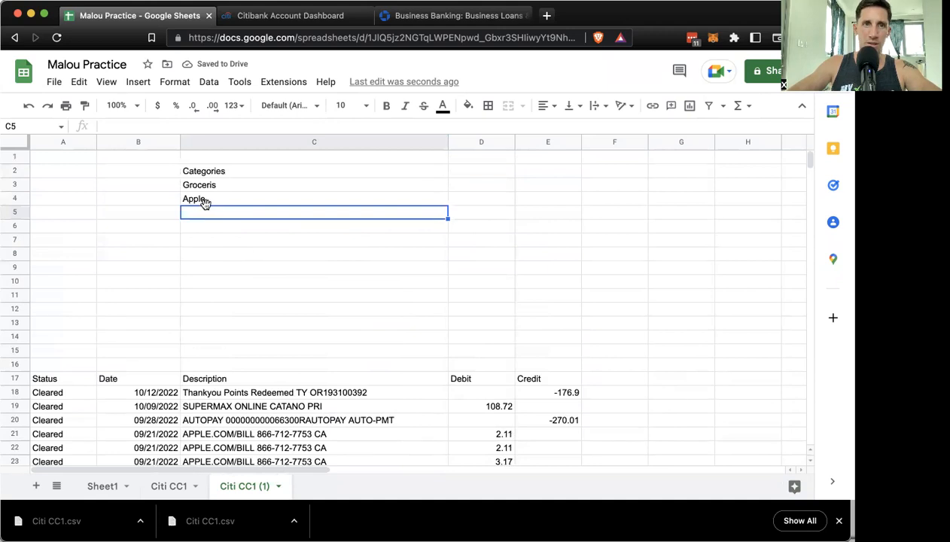
pyautogui.click(205, 201)
pyautogui.write('GTech')
pyautogui.press('BackSpace')
pyautogui.press('BackSpace')
pyautogui.press('BackSpace')
pyautogui.press('BackSpace')
pyautogui.press('BackSpace')
pyautogui.write('Tetch')
pyautogui.press('BackSpace')
pyautogui.press('BackSpace')
pyautogui.press('BackSpace')
pyautogui.write('c')
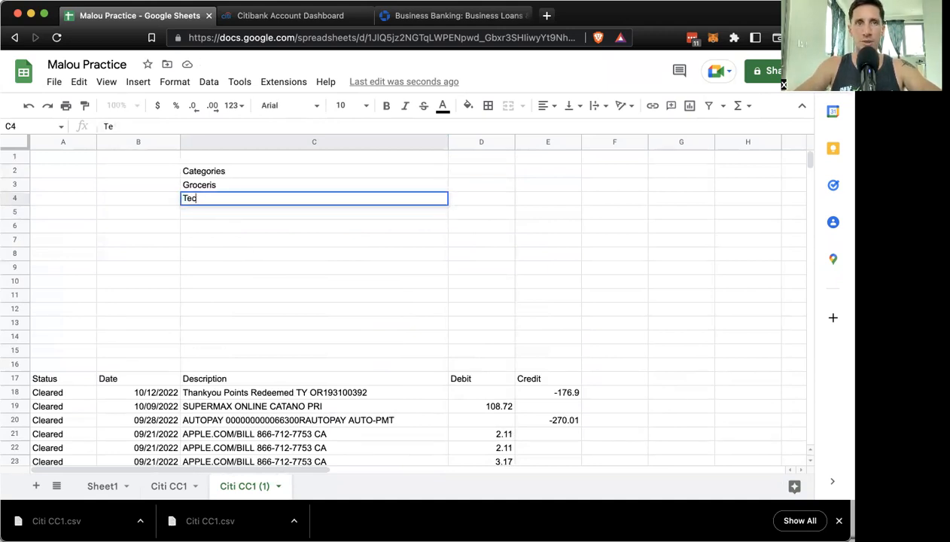
pyautogui.write('hn')
pyautogui.press('BackSpace')
pyautogui.write('Apps')
pyautogui.press('Return')
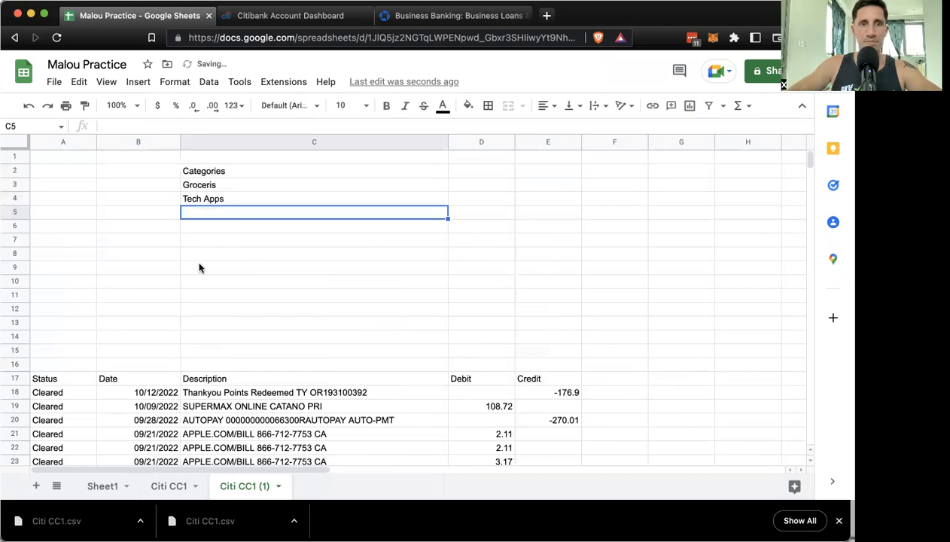
# Step: Review the transaction descriptions for another spending type and add Restaurants to the category list in C5
pyautogui.scroll(-5, 200, 267)
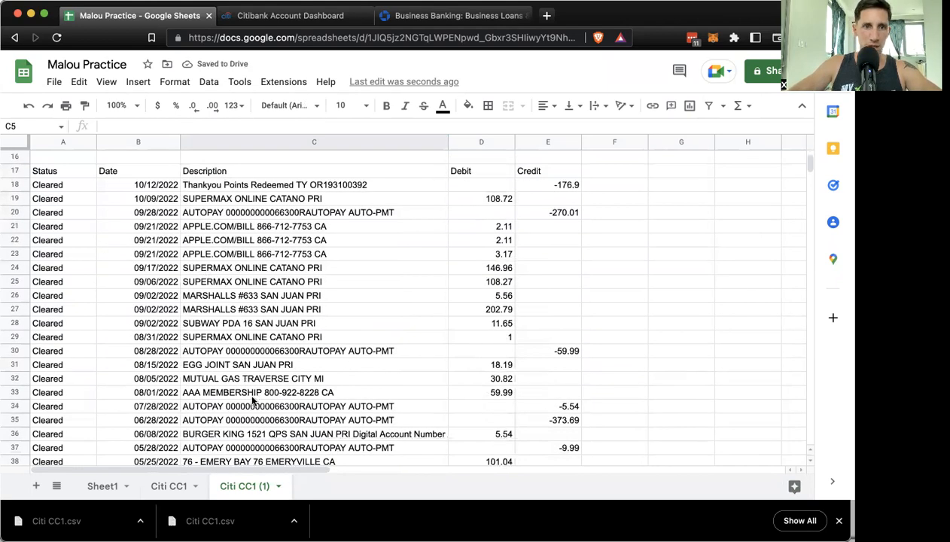
pyautogui.scroll(-3, 253, 401)
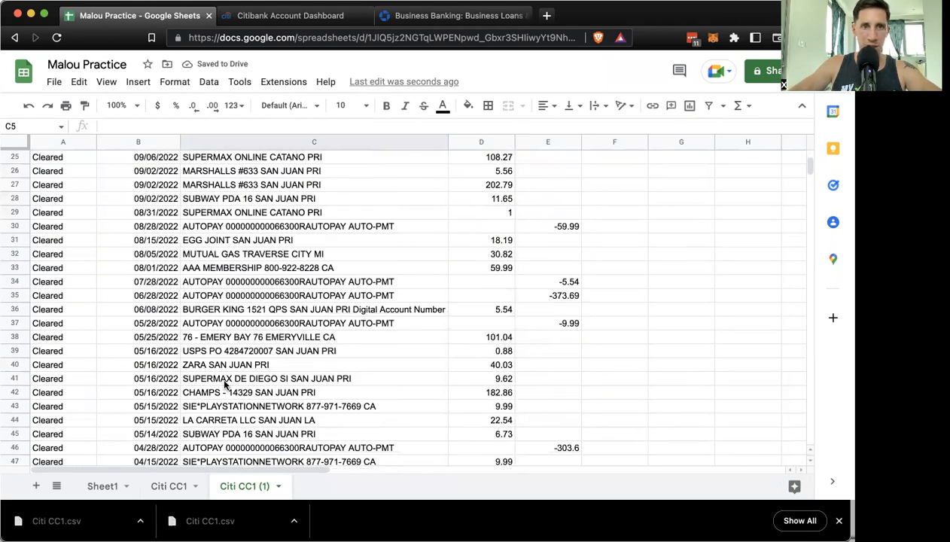
pyautogui.scroll(8, 225, 385)
pyautogui.write('Res')
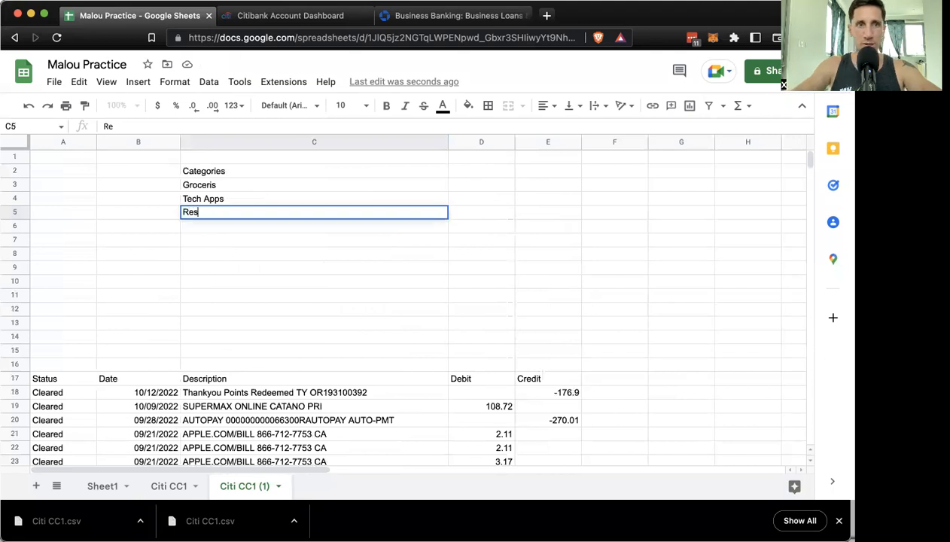
pyautogui.write('taurants')
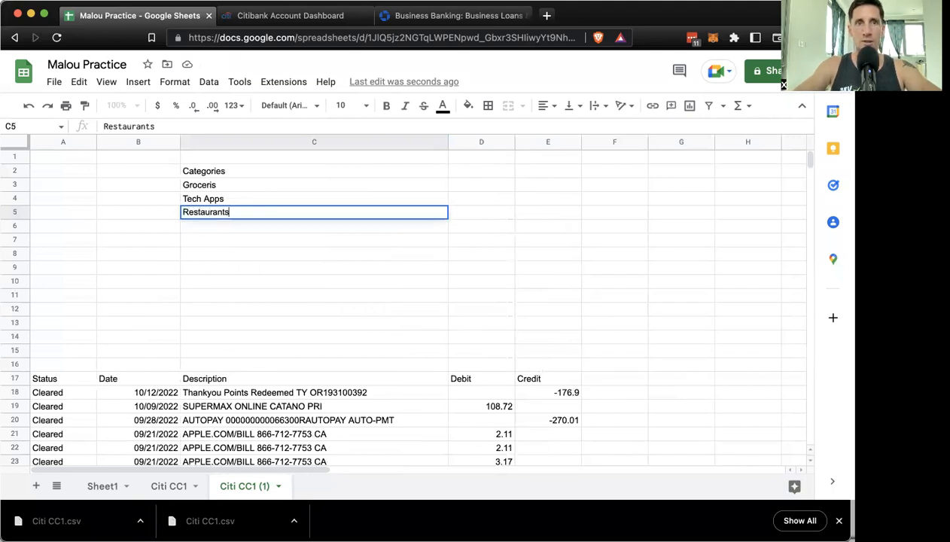
pyautogui.press('Return')
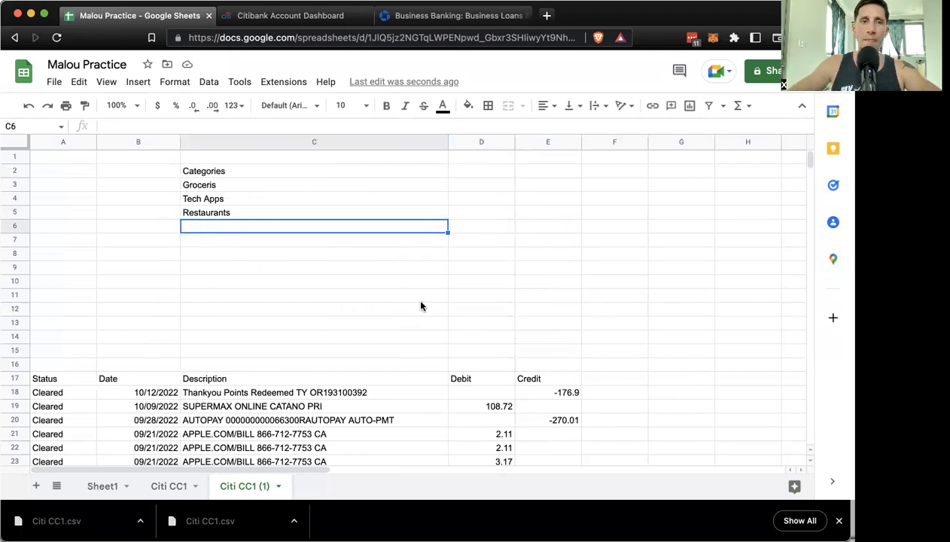
# Step: Enter the heading Tax Codes in C7, leaving a blank row under the categories, and put 13 below it
pyautogui.click(222, 243)
pyautogui.write('Ta')
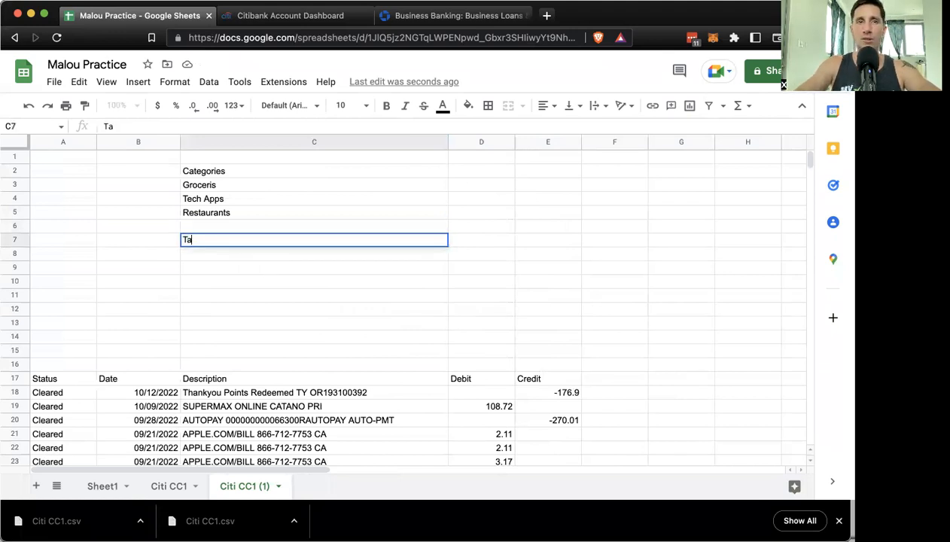
pyautogui.write('x Codes')
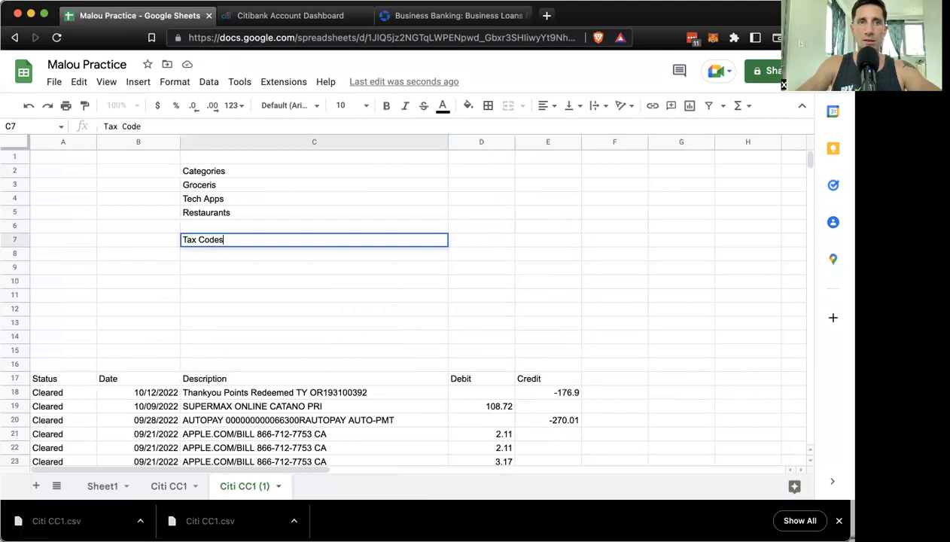
pyautogui.press('Return')
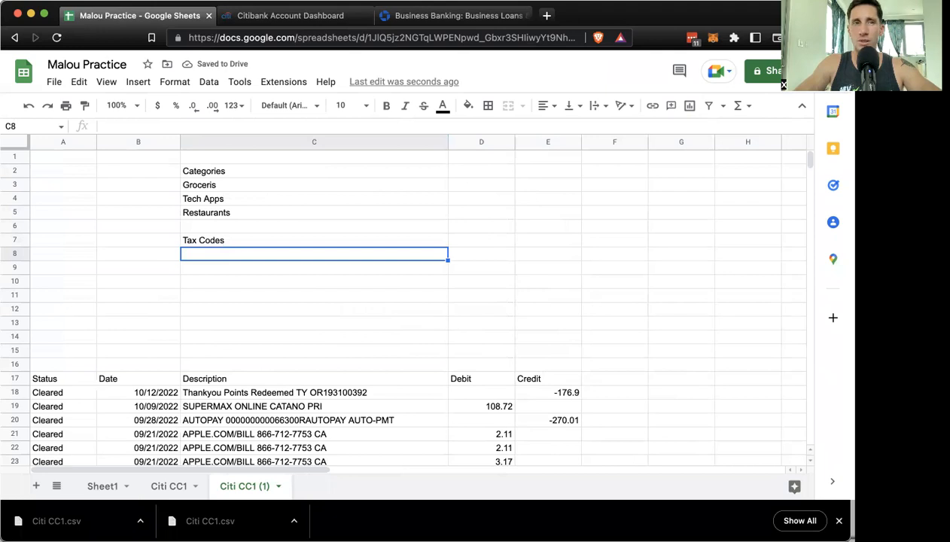
pyautogui.write('13')
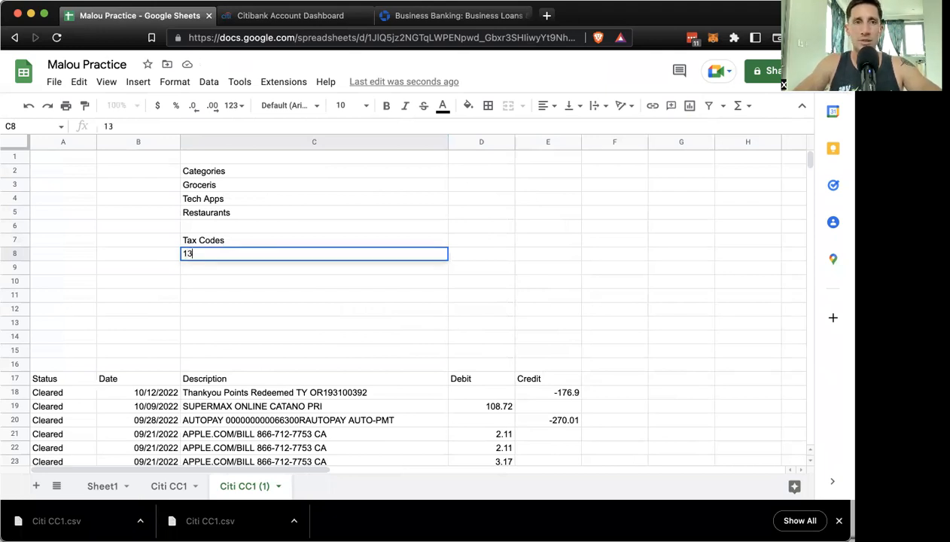
pyautogui.press('Return')
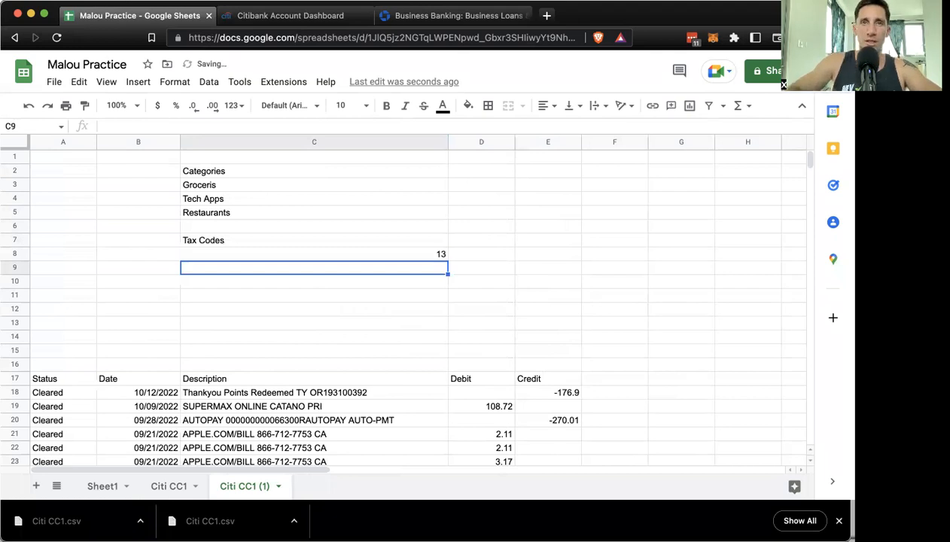
# Step: Open irs.gov in a new browser tab and search the site for schedule c
pyautogui.click(547, 15)
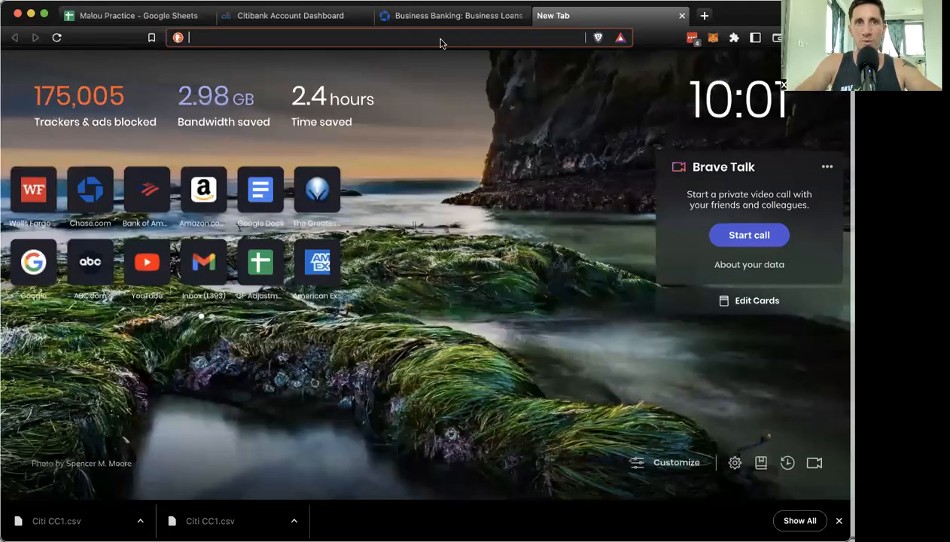
pyautogui.write('irs.gov')
pyautogui.press('Return')
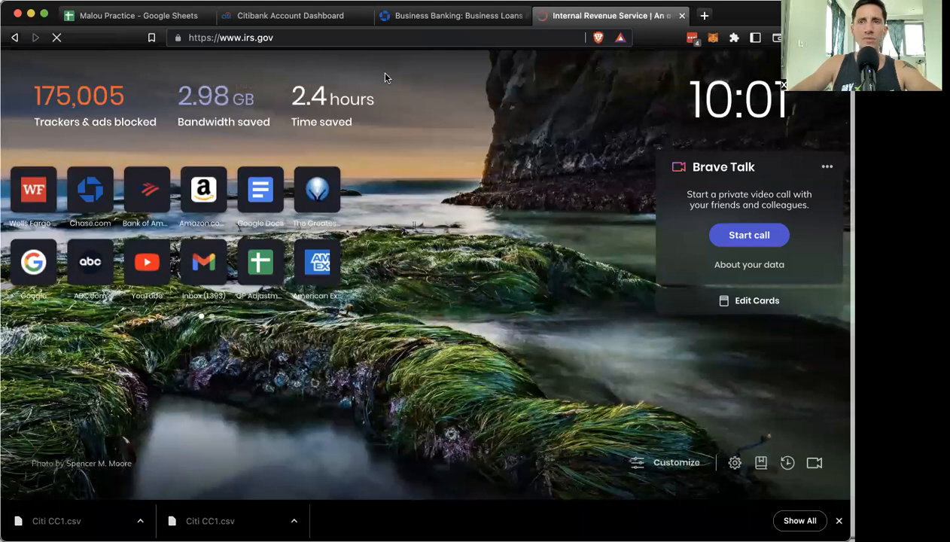
pyautogui.click(679, 139)
pyautogui.write('schedule c')
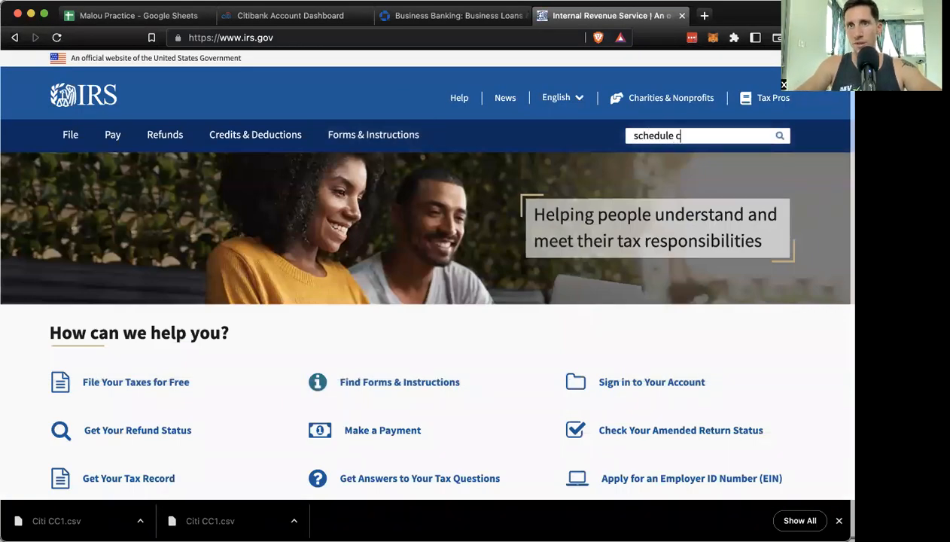
pyautogui.press('Return')
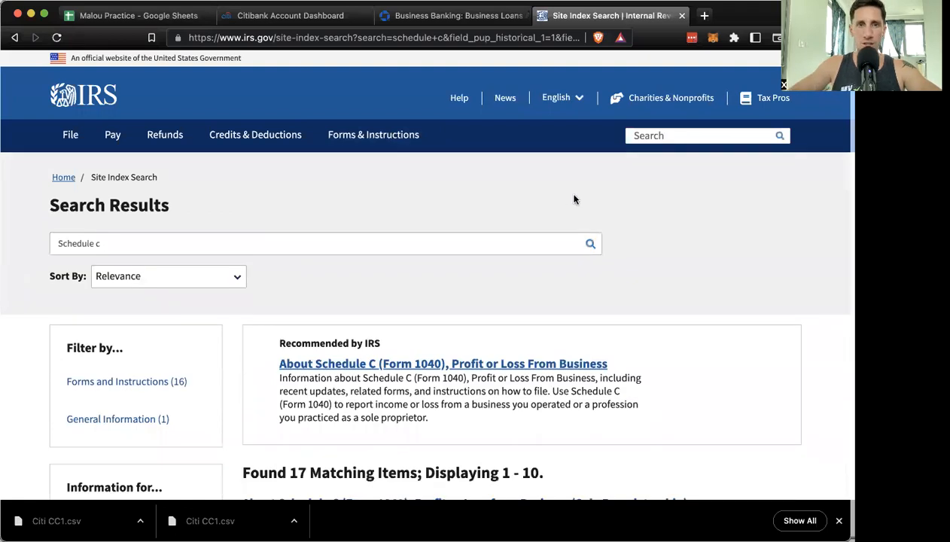
# Step: Open the Schedule C (Form 1040), Profit or Loss from Business PDF and examine the expense lines in Part II
pyautogui.scroll(-5, 473, 338)
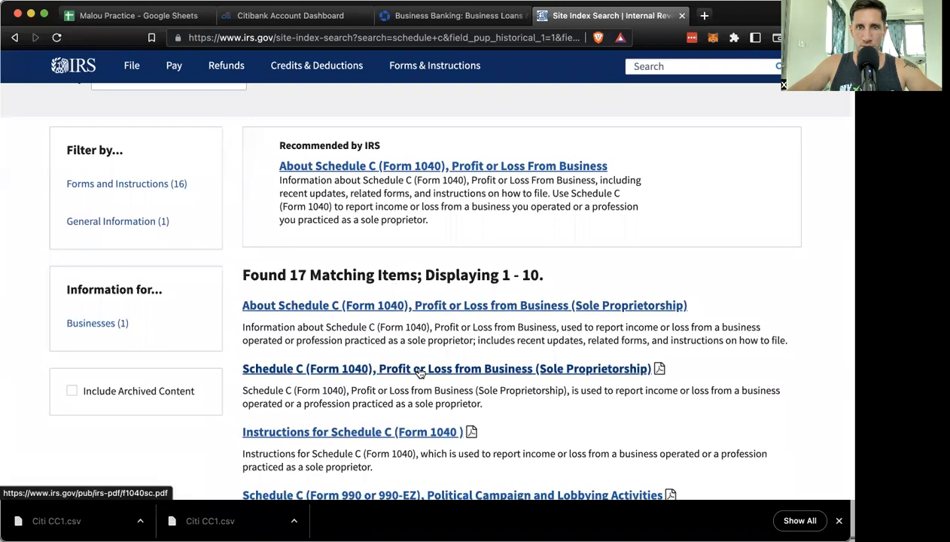
pyautogui.scroll(-4, 419, 372)
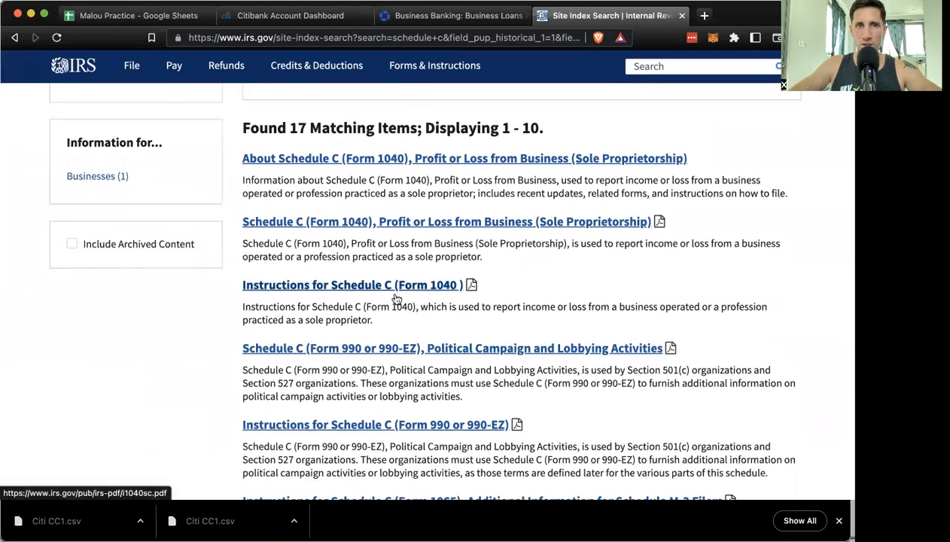
pyautogui.scroll(-2, 299, 353)
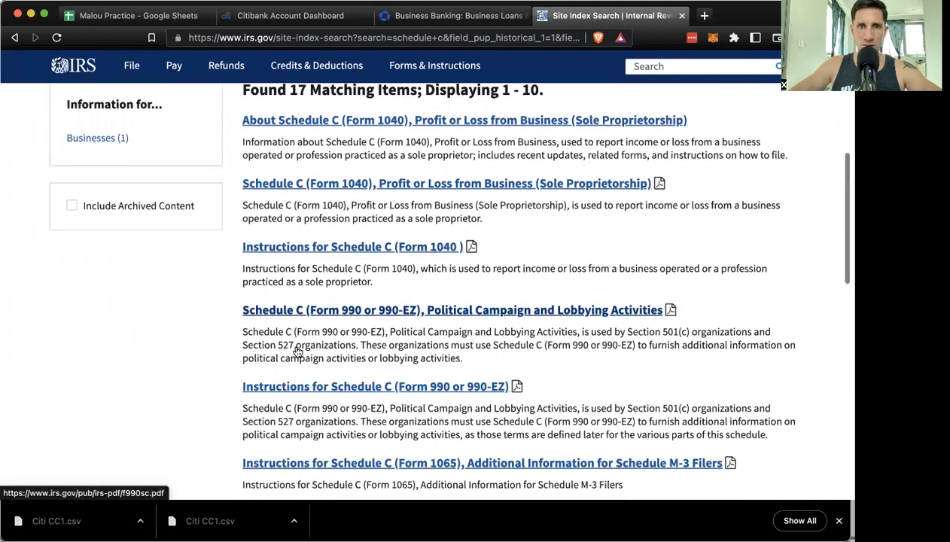
pyautogui.scroll(2, 298, 352)
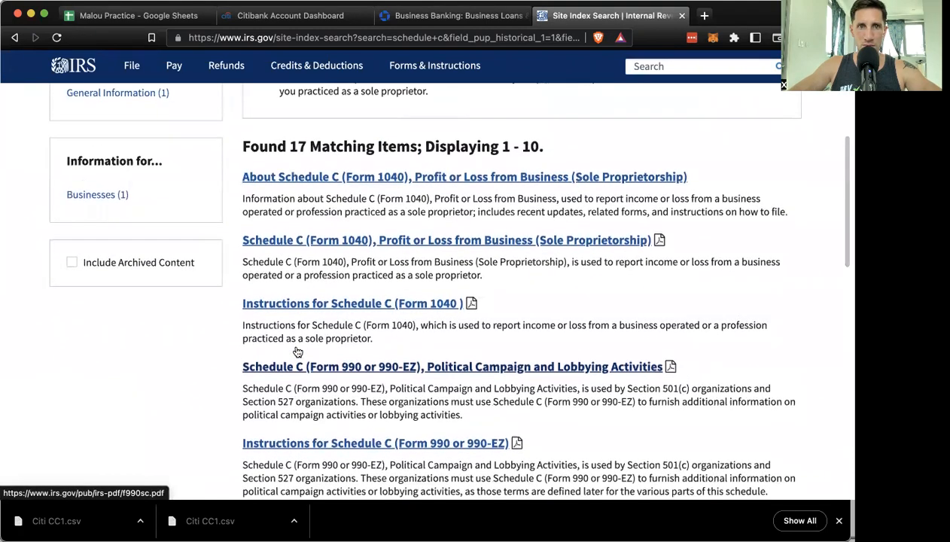
pyautogui.scroll(-1, 298, 353)
pyautogui.click(280, 217)
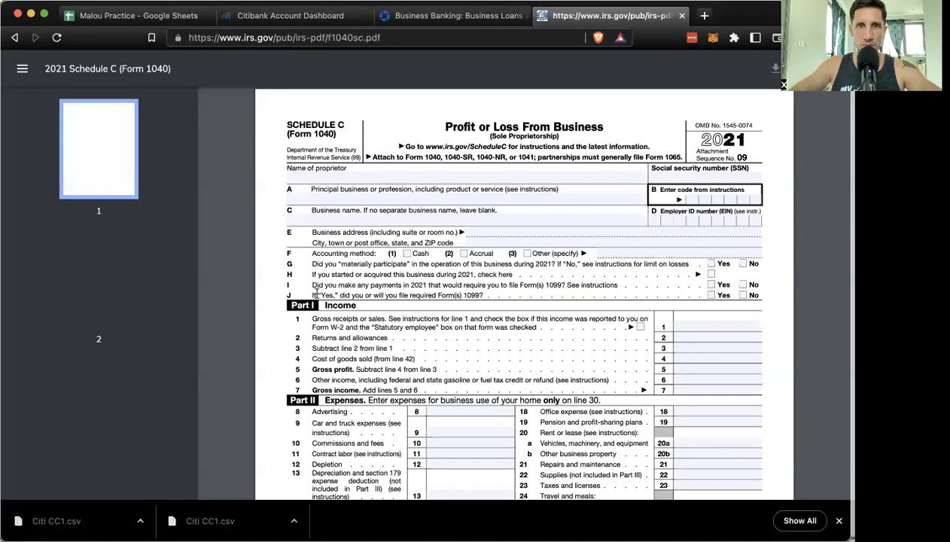
pyautogui.scroll(-5, 426, 338)
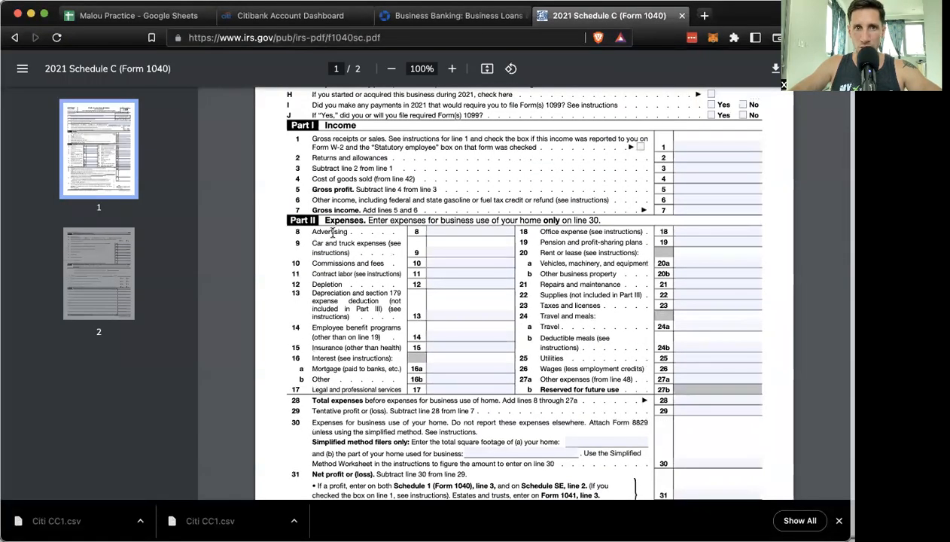
pyautogui.moveTo(327, 220); pyautogui.dragTo(623, 391)
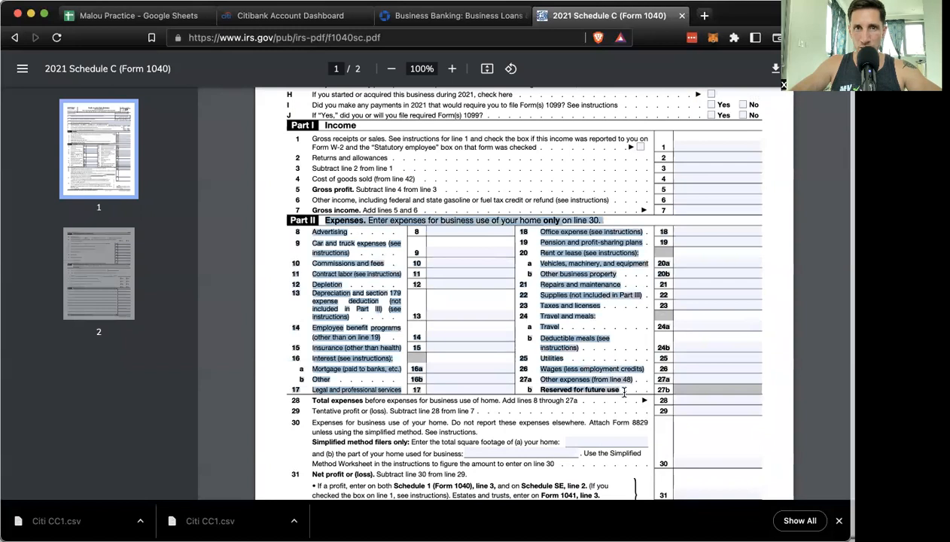
pyautogui.click(476, 338)
pyautogui.click(412, 232)
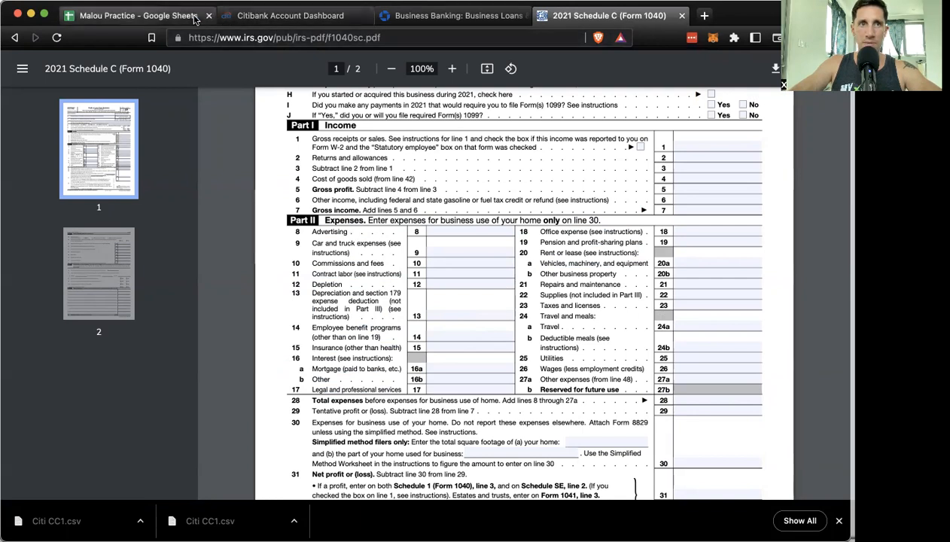
# Step: Return to the Malou Practice spreadsheet, replace the 13 under Tax Codes with Advertising, and add Car below it
pyautogui.click(136, 15)
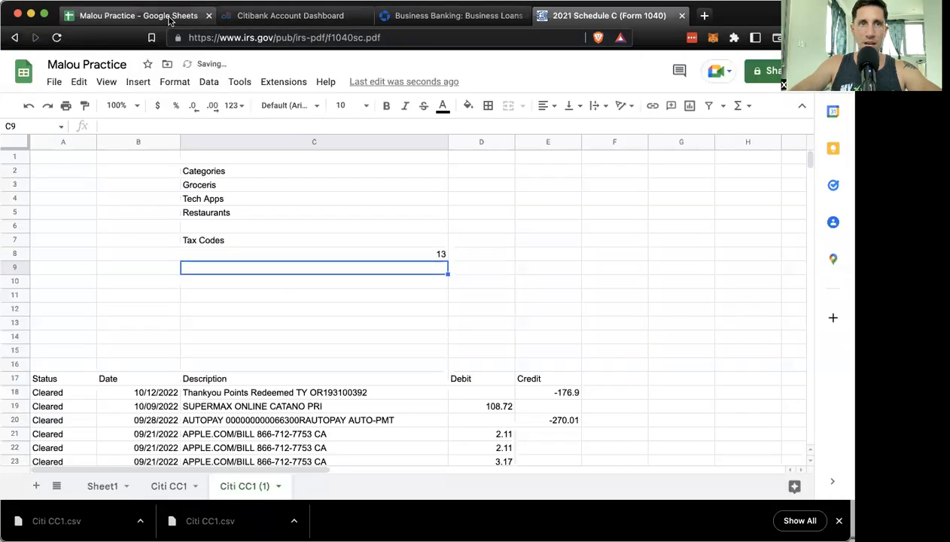
pyautogui.click(441, 255)
pyautogui.write('8')
pyautogui.press('BackSpace')
pyautogui.write('Advertising')
pyautogui.press('Return')
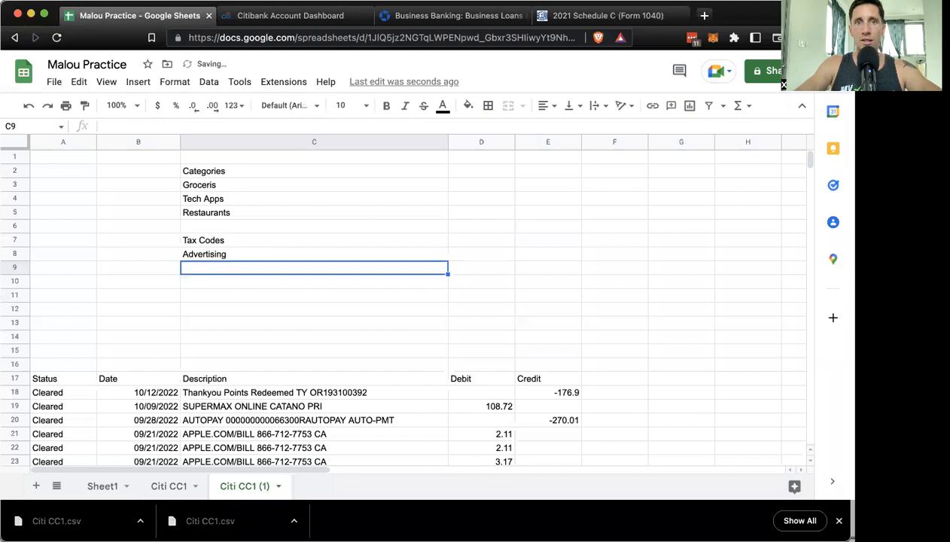
pyautogui.write('Car')
pyautogui.press('Return')
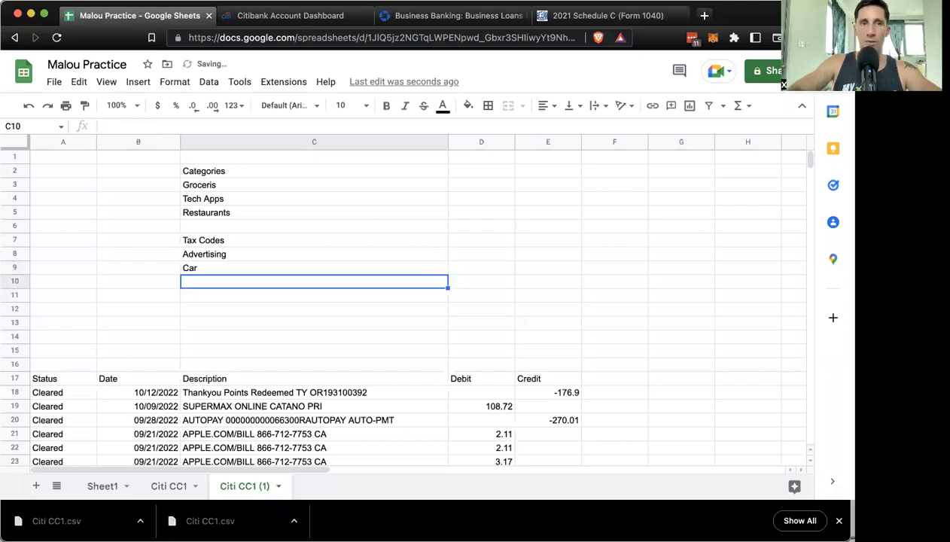
pyautogui.click(485, 256)
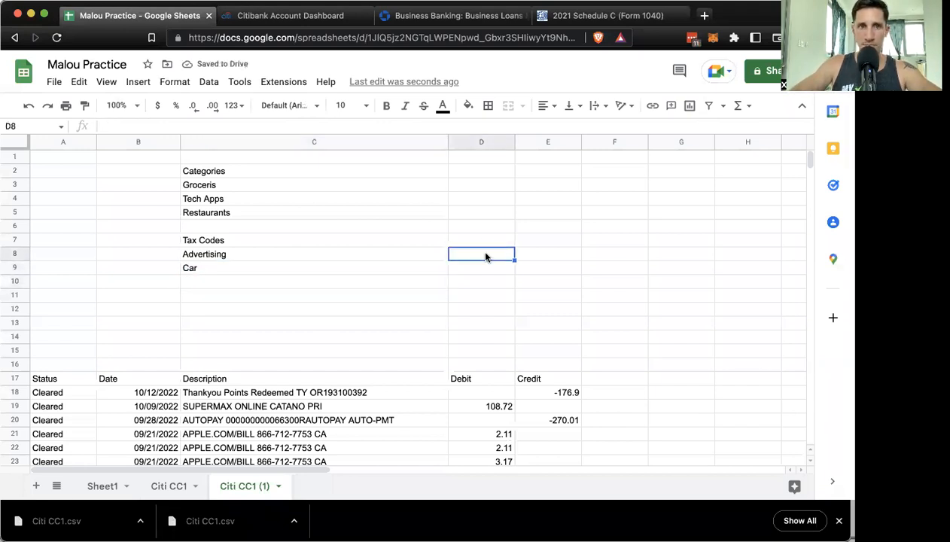
pyautogui.click(611, 269)
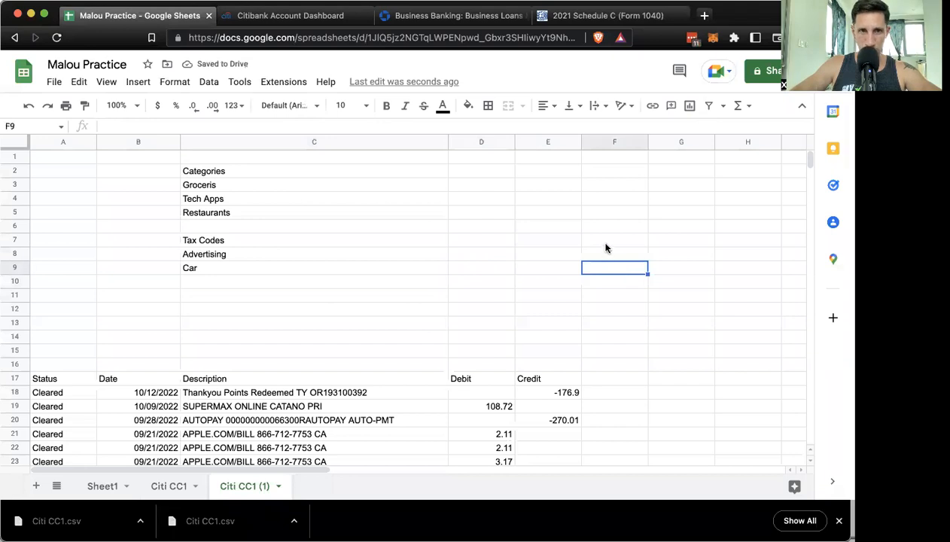
pyautogui.click(610, 256)
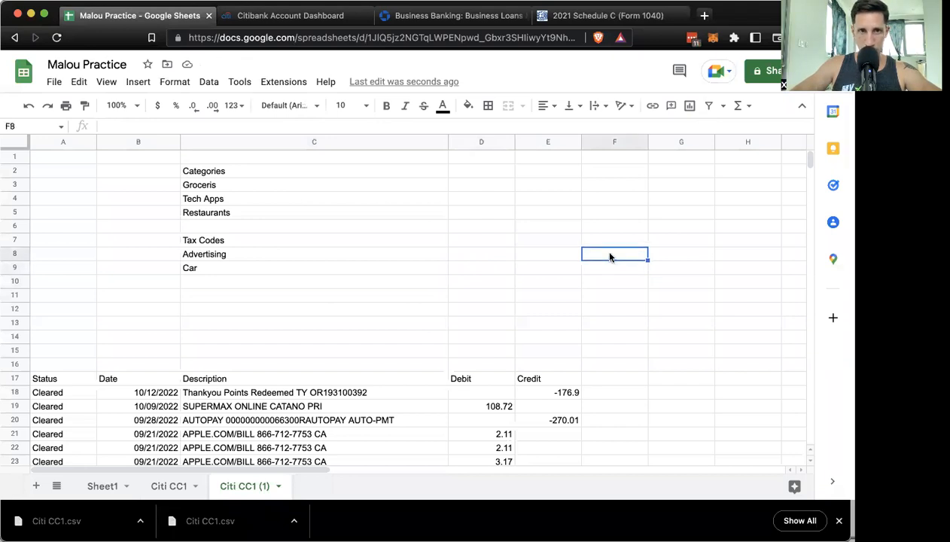
# Step: Add the column headings Code in F17 and TaxCode in G17 beside Credit in the transaction table
pyautogui.click(614, 383)
pyautogui.write('Code')
pyautogui.press('BackSpace')
pyautogui.press('BackSpace')
pyautogui.press('BackSpace')
pyautogui.write('ode')
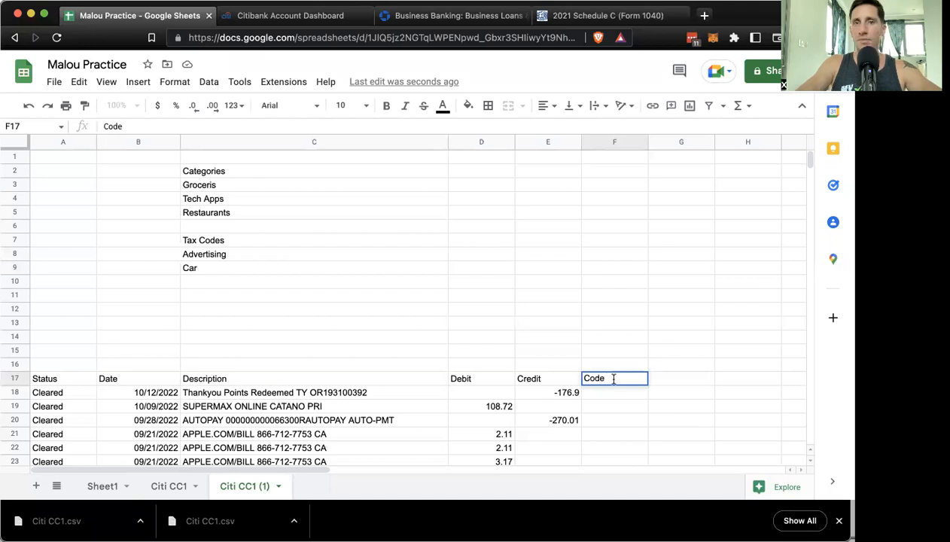
pyautogui.press('Tab')
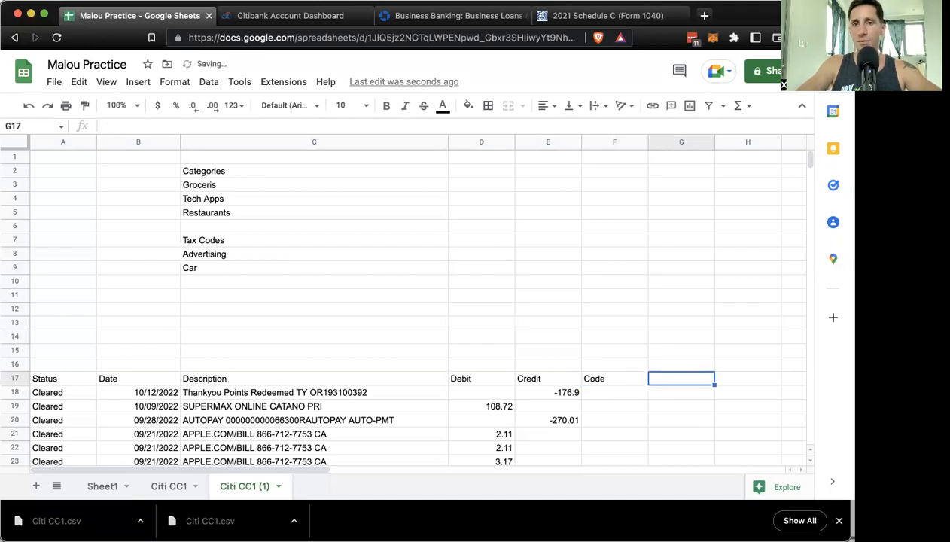
pyautogui.write('TaxCode')
pyautogui.press('Return')
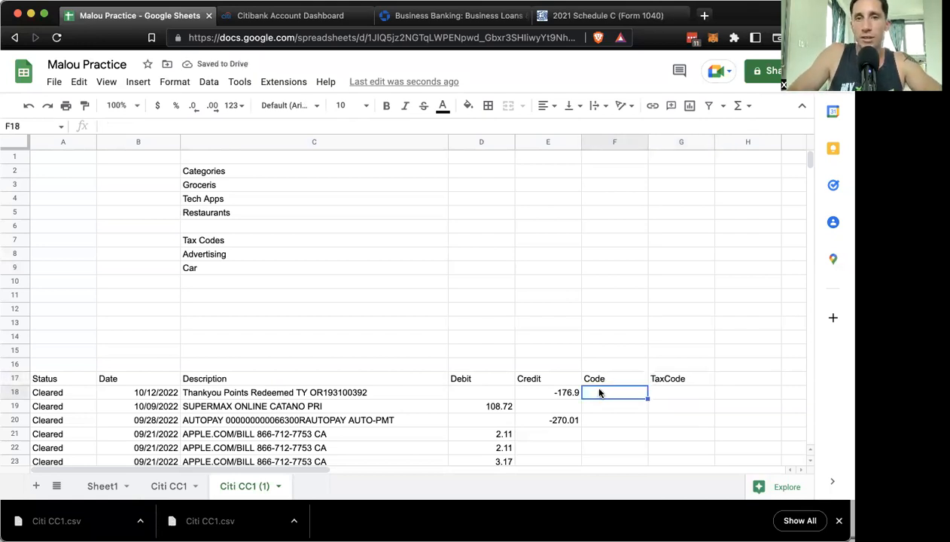
# Step: Enter the category codes G, T and R in F3 through F5, level with Groceris, Tech Apps and Restaurants
pyautogui.click(551, 170)
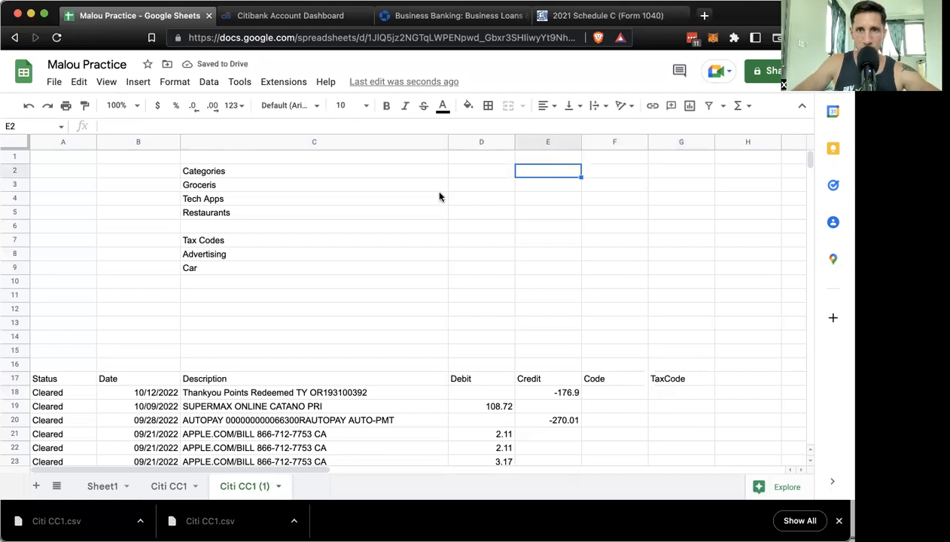
pyautogui.click(595, 173)
pyautogui.click(612, 187)
pyautogui.write('G')
pyautogui.press('Return')
pyautogui.write('T')
pyautogui.press('Return')
pyautogui.write('R')
pyautogui.press('Return')
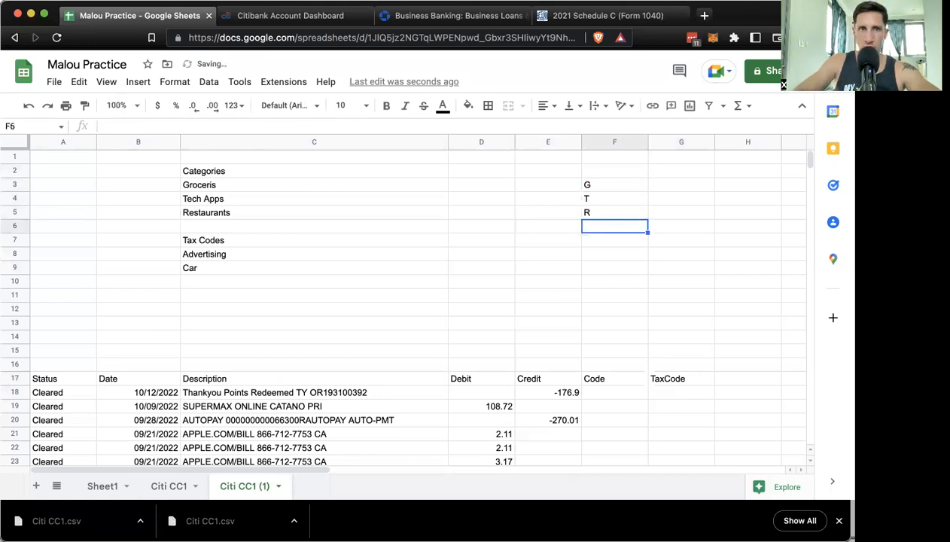
# Step: Add the headings Codes in F2 and TaxCodes in G2 above the category codes
pyautogui.click(595, 172)
pyautogui.write('Codes')
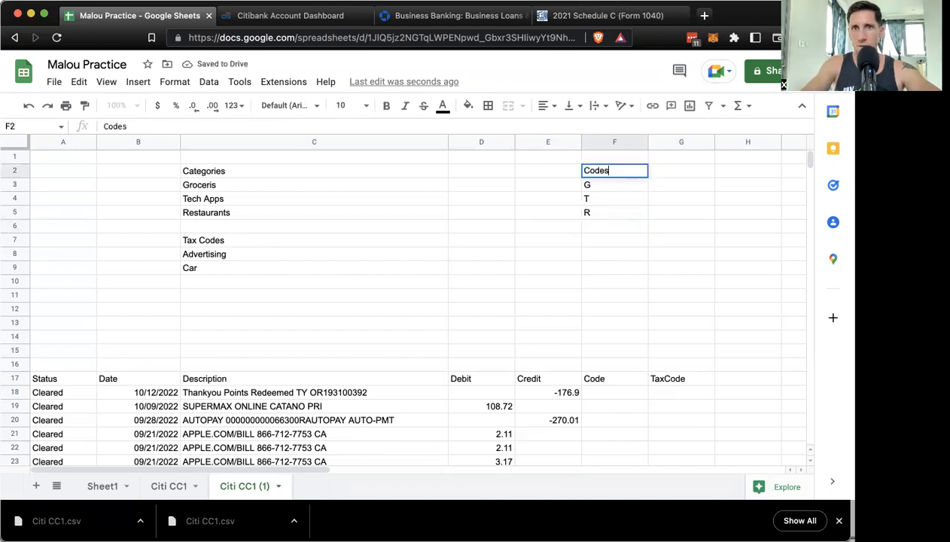
pyautogui.press('Tab')
pyautogui.write('TaxCodes')
pyautogui.press('Return')
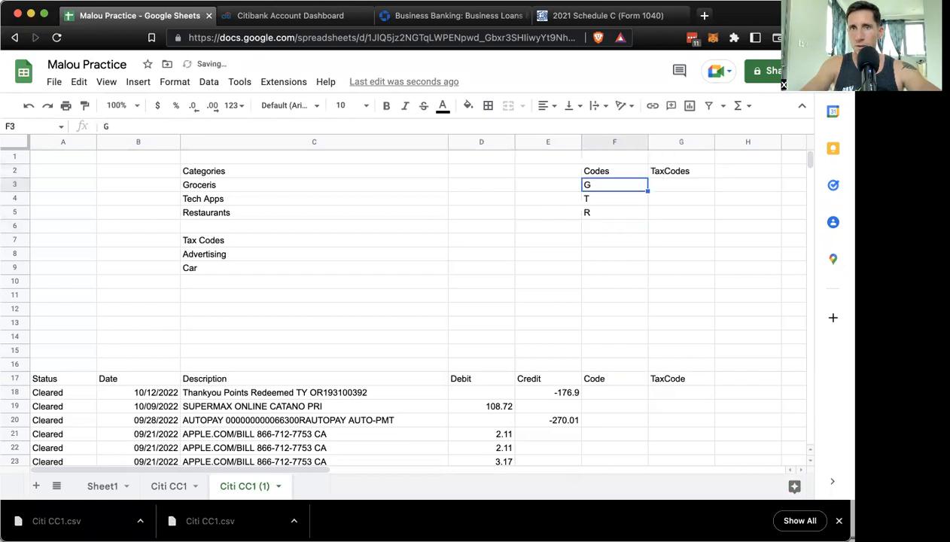
pyautogui.press('Right')
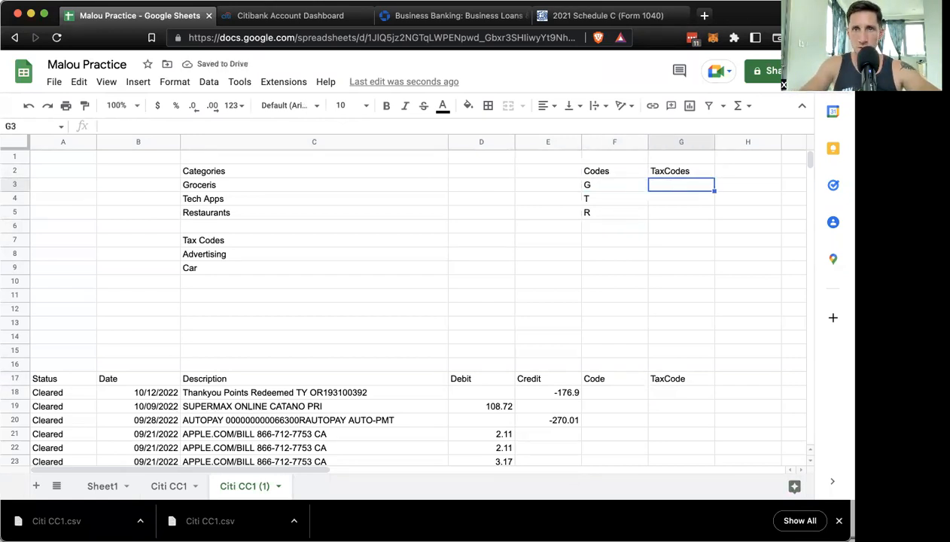
pyautogui.press('Down')
pyautogui.press('Down')
pyautogui.press('Up')
pyautogui.press('Up')
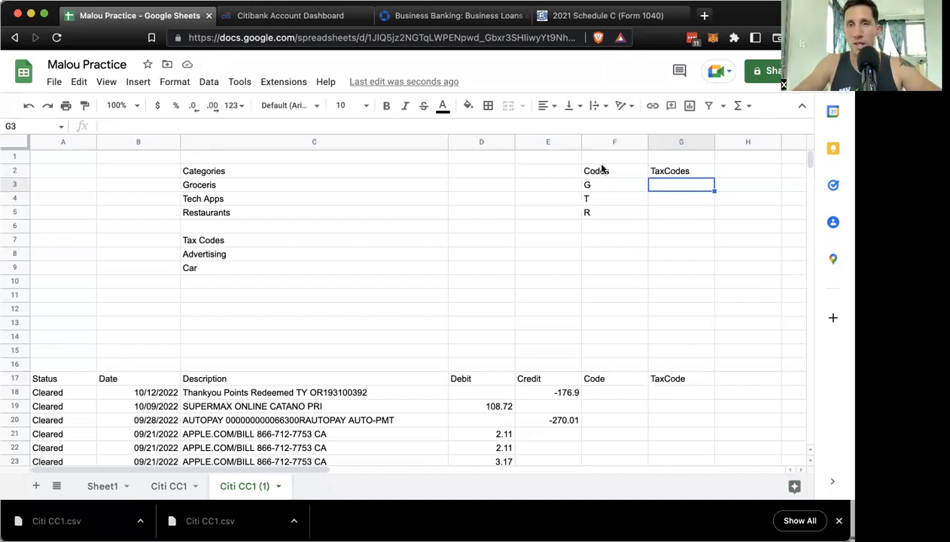
pyautogui.write('R')
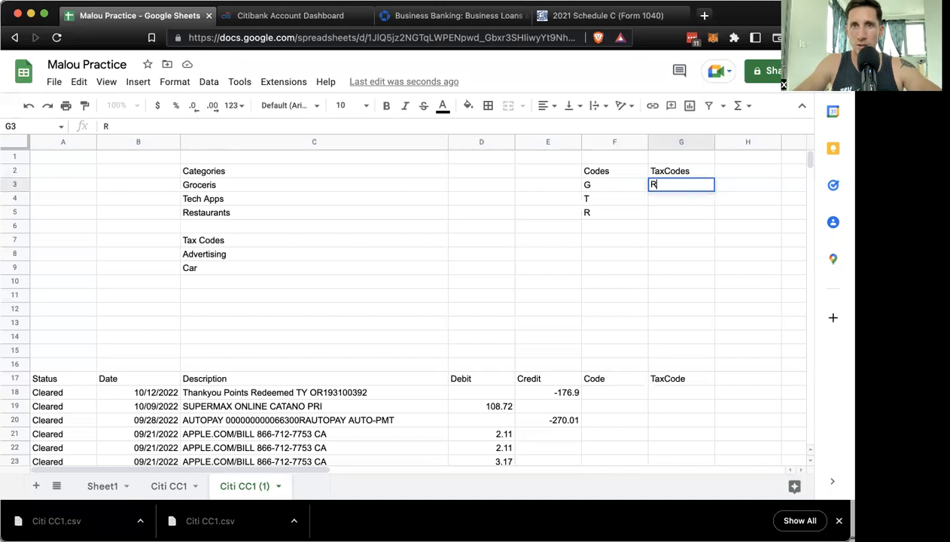
pyautogui.press('Return')
pyautogui.press('Up')
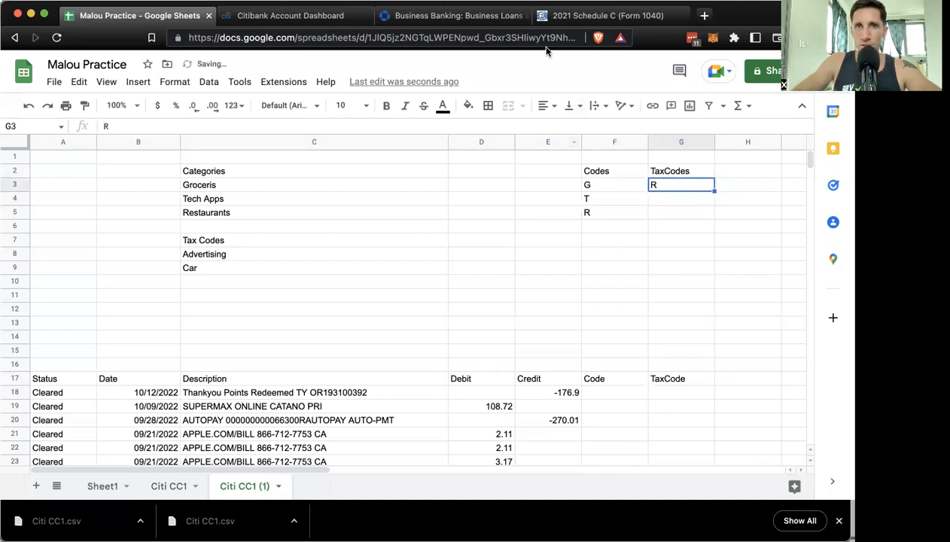
# Step: Look up the Deductible meals line in Part II of the Schedule C PDF, highlight it, and return to the spreadsheet
pyautogui.click(574, 20)
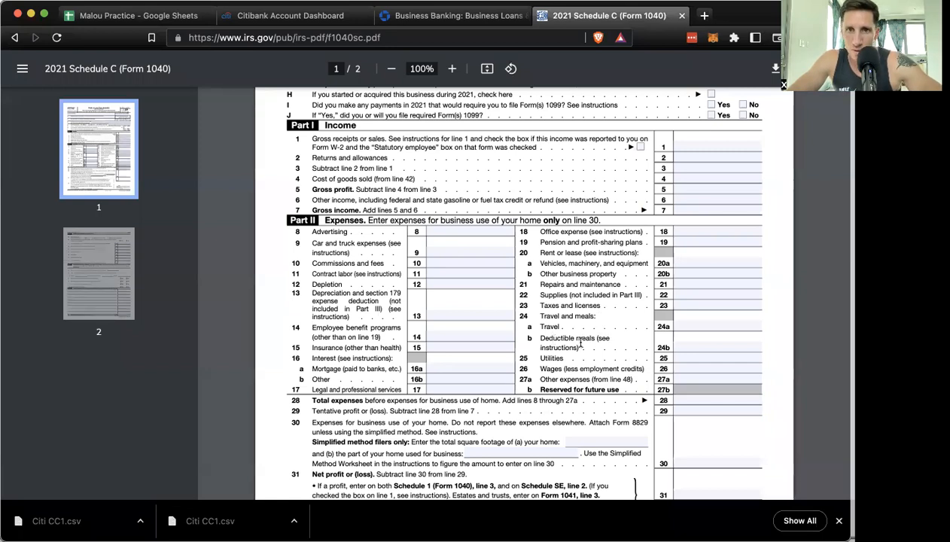
pyautogui.moveTo(540, 334); pyautogui.dragTo(595, 346)
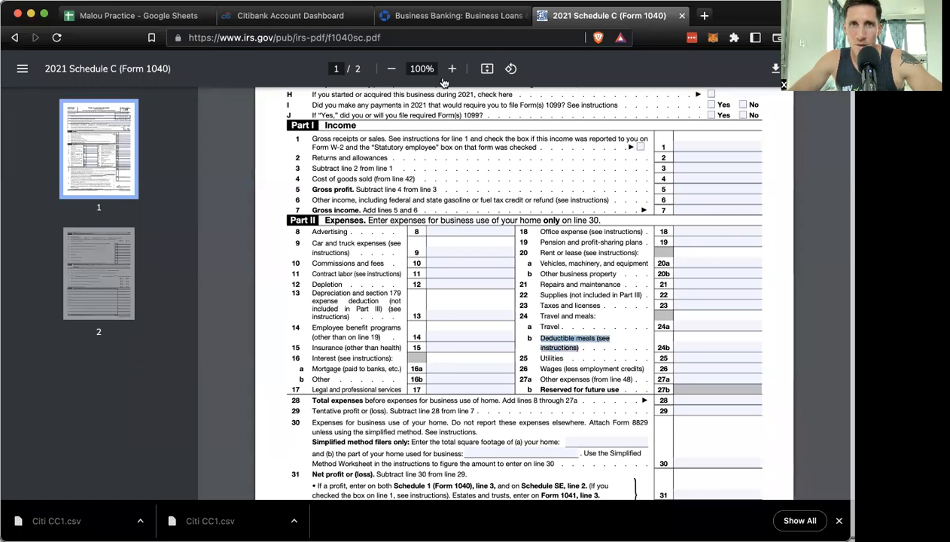
pyautogui.click(130, 21)
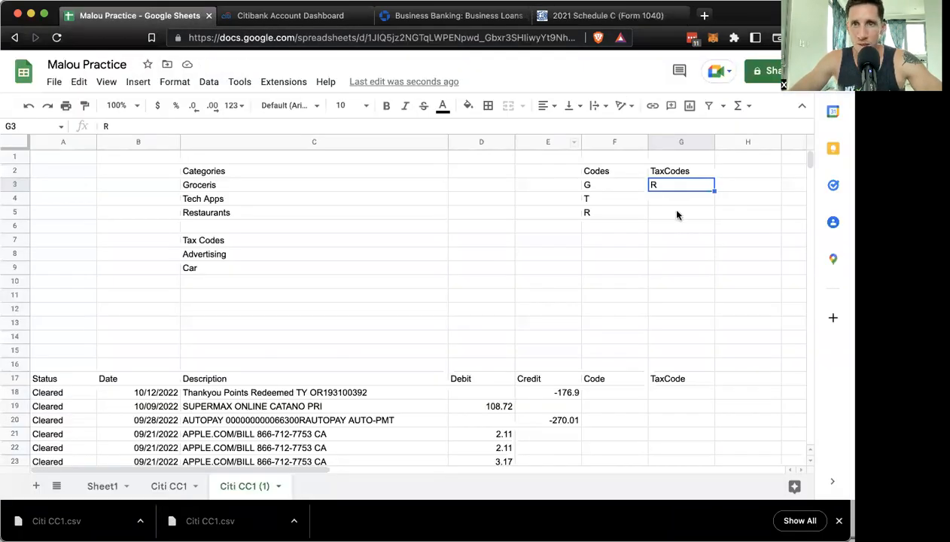
# Step: Enter the tax code 24b for Restaurants in G5 and replace the entry for Groceris in G3 with NA
pyautogui.write('24')
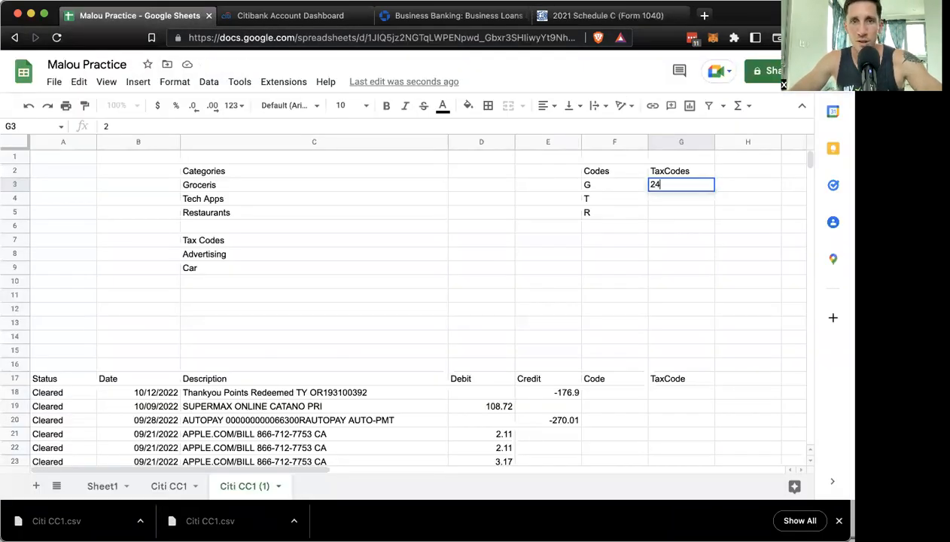
pyautogui.press('BackSpace')
pyautogui.press('BackSpace')
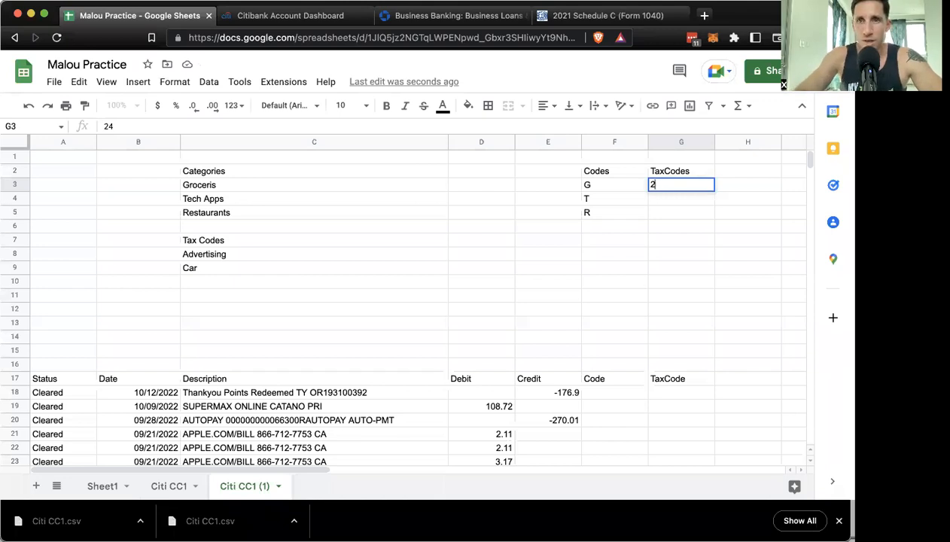
pyautogui.press('Down')
pyautogui.press('Down')
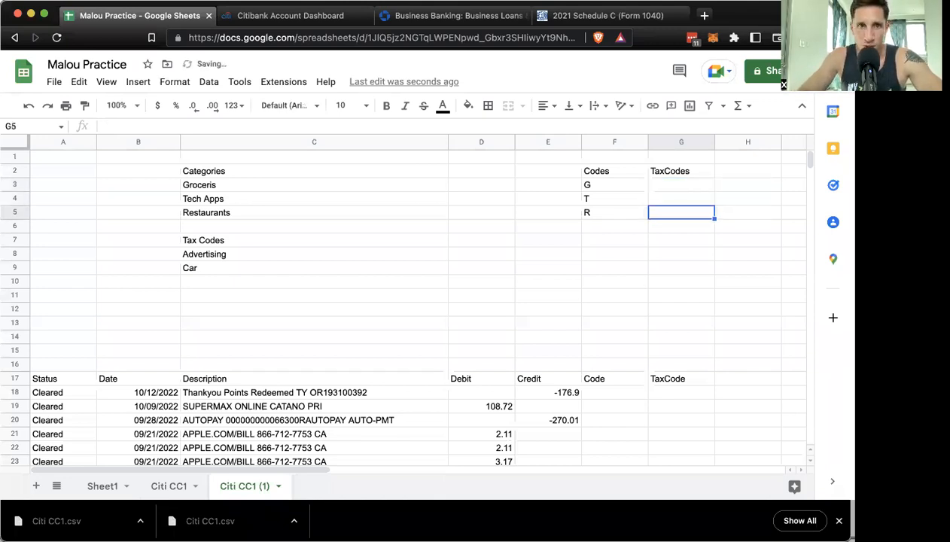
pyautogui.write('24b')
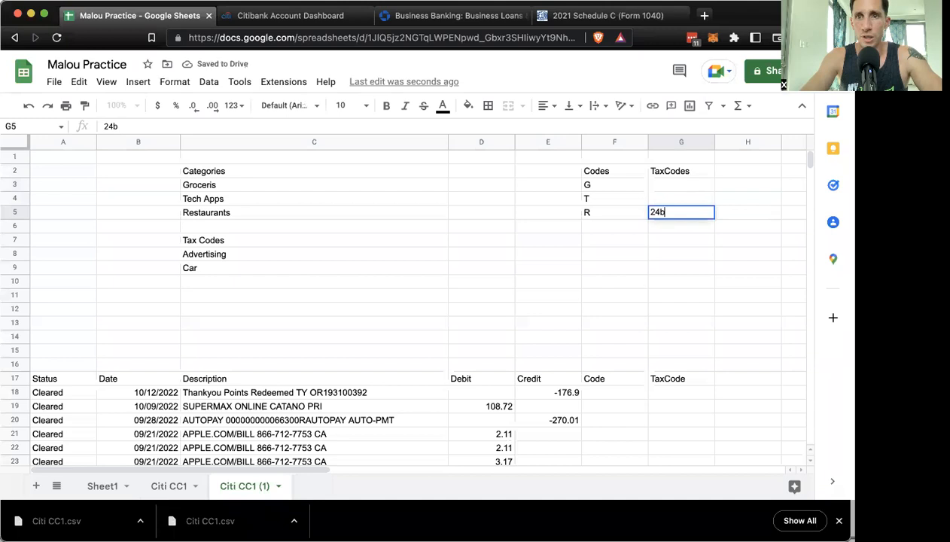
pyautogui.press('Up')
pyautogui.press('Up')
pyautogui.write('NA')
pyautogui.press('Down')
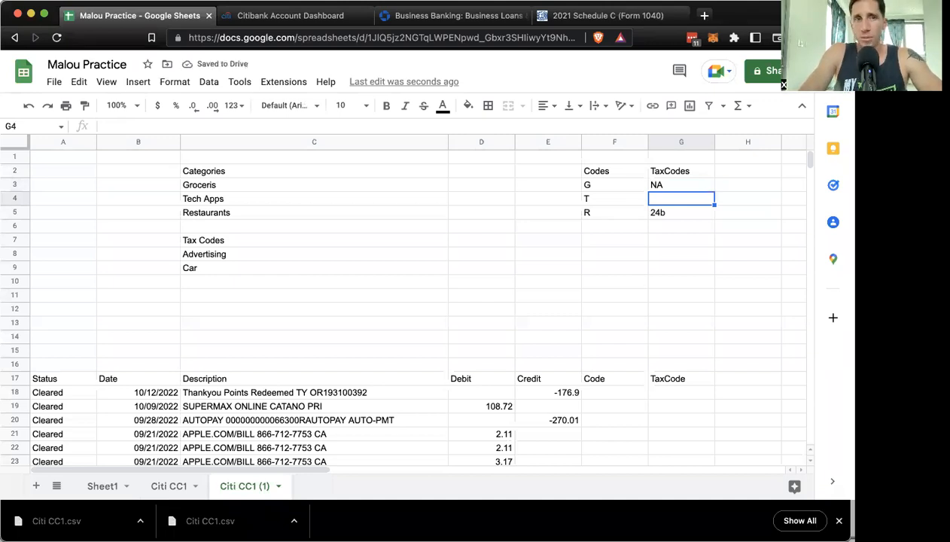
# Step: Check the Schedule C expense lines for tech apps, and enter the tax code 17 for Tech Apps in G4
pyautogui.click(608, 15)
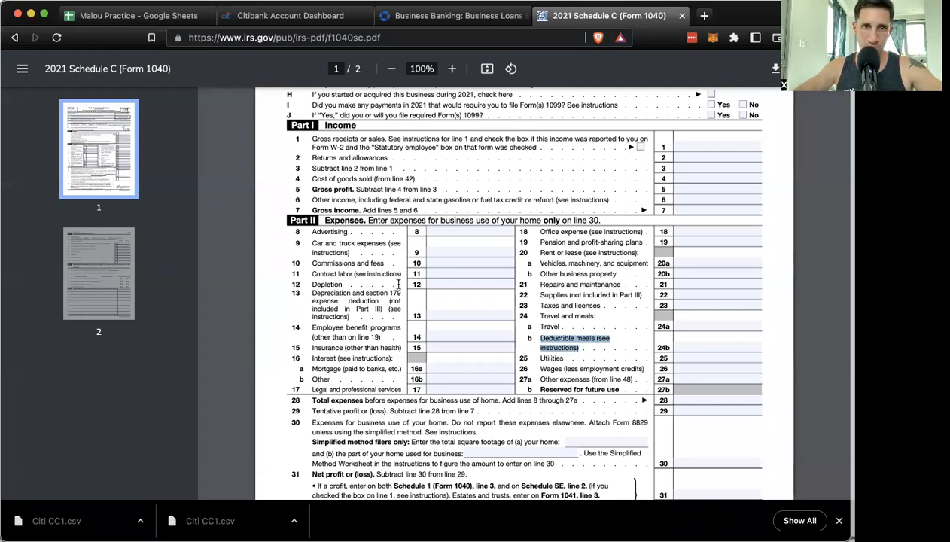
pyautogui.click(176, 21)
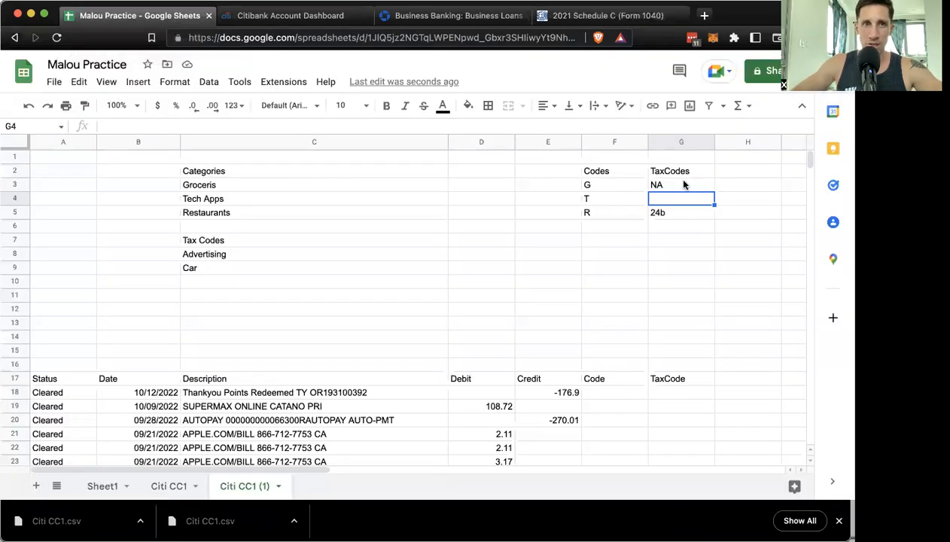
pyautogui.write('17')
pyautogui.press('Return')
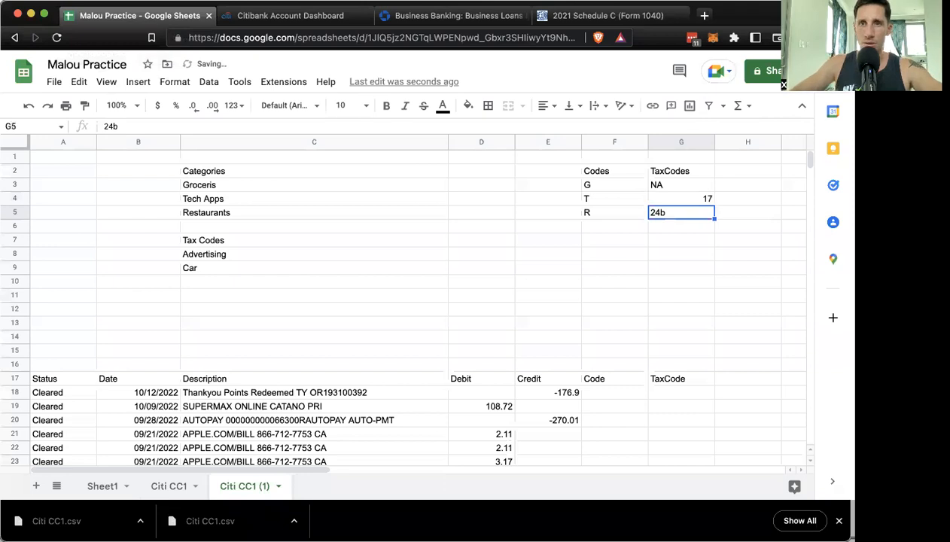
# Step: Enter the tax codes 8 for Advertising in G8 and 9 for Car in G9
pyautogui.press('Down')
pyautogui.press('Down')
pyautogui.press('Down')
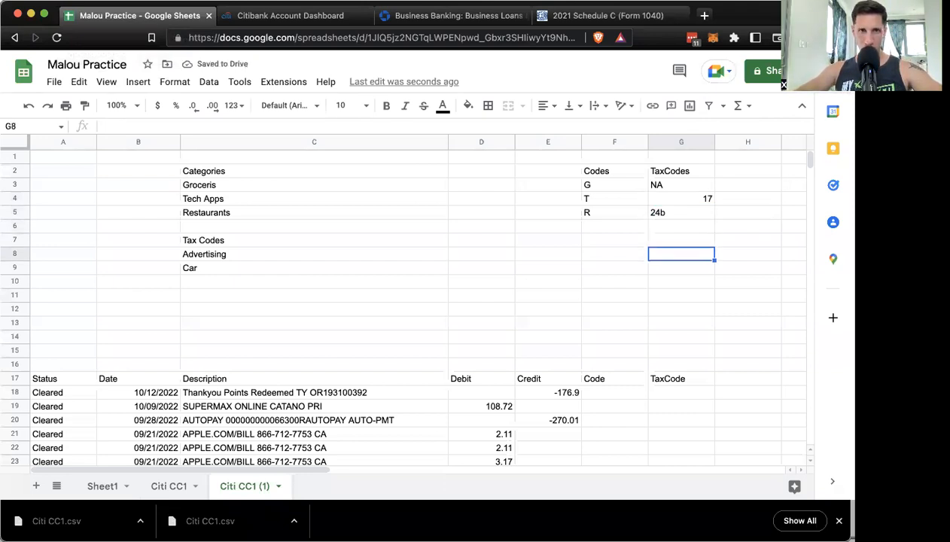
pyautogui.write('8')
pyautogui.press('Return')
pyautogui.write('9')
pyautogui.press('Return')
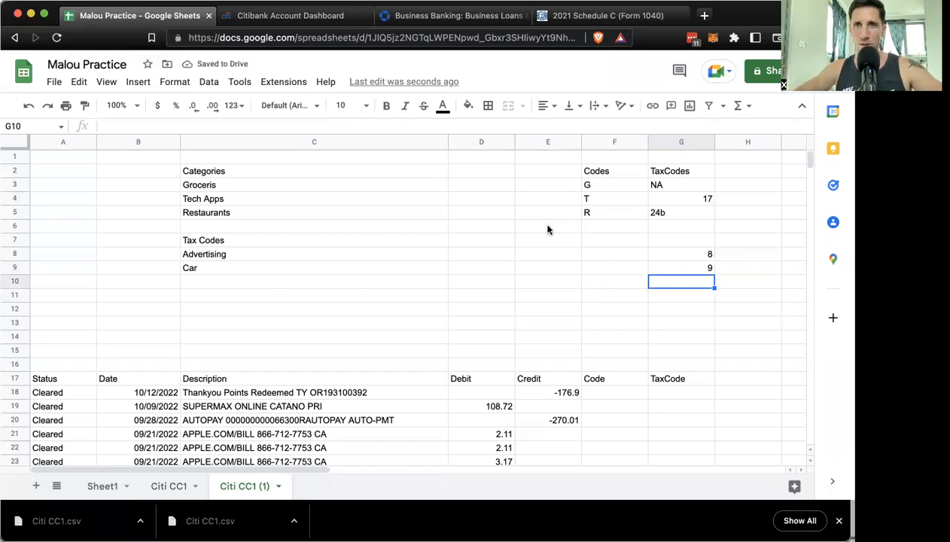
# Step: Add the column heading R E C D T in H17, after TaxCode in the transaction table
pyautogui.scroll(-2, 351, 282)
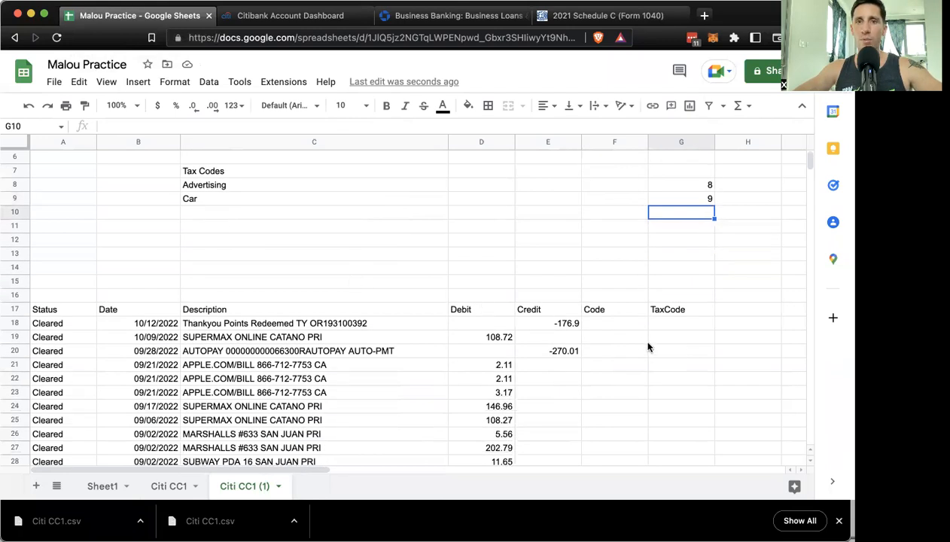
pyautogui.click(601, 326)
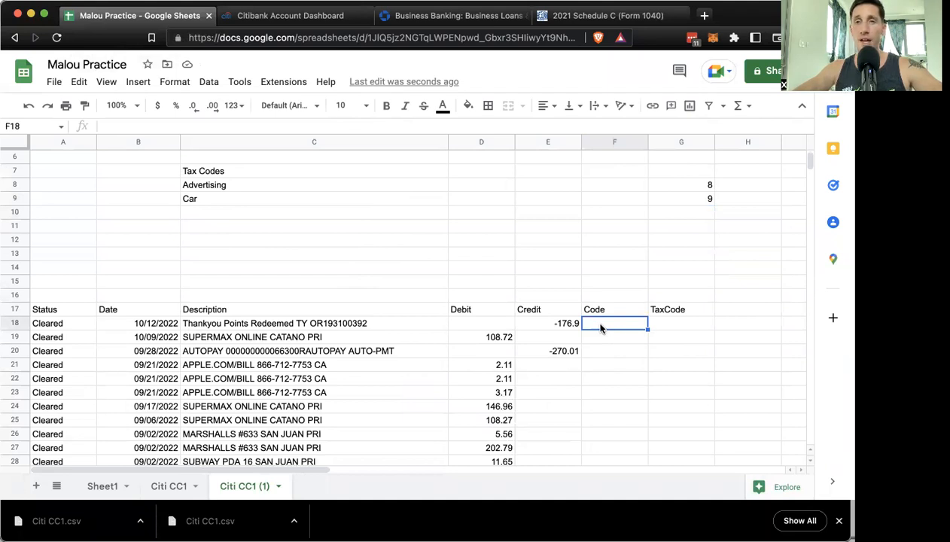
pyautogui.click(738, 312)
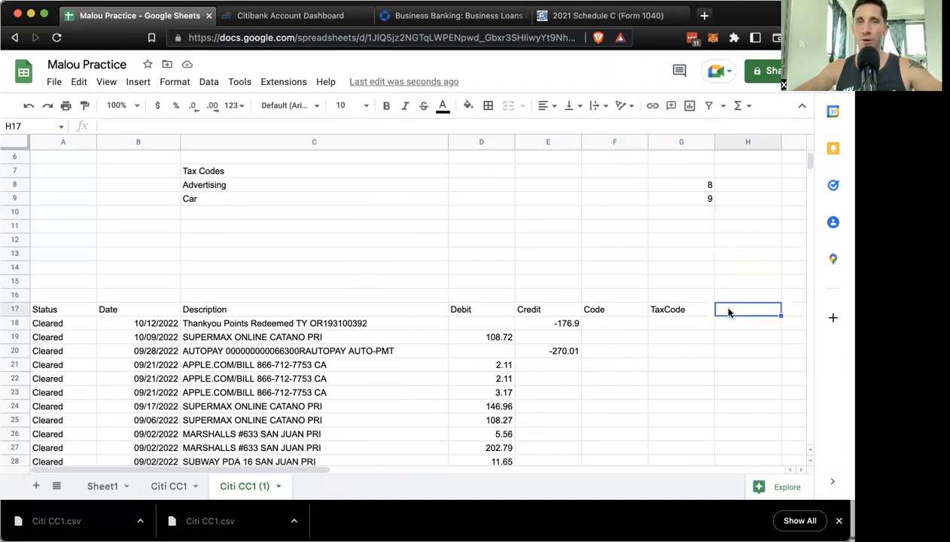
pyautogui.write('R')
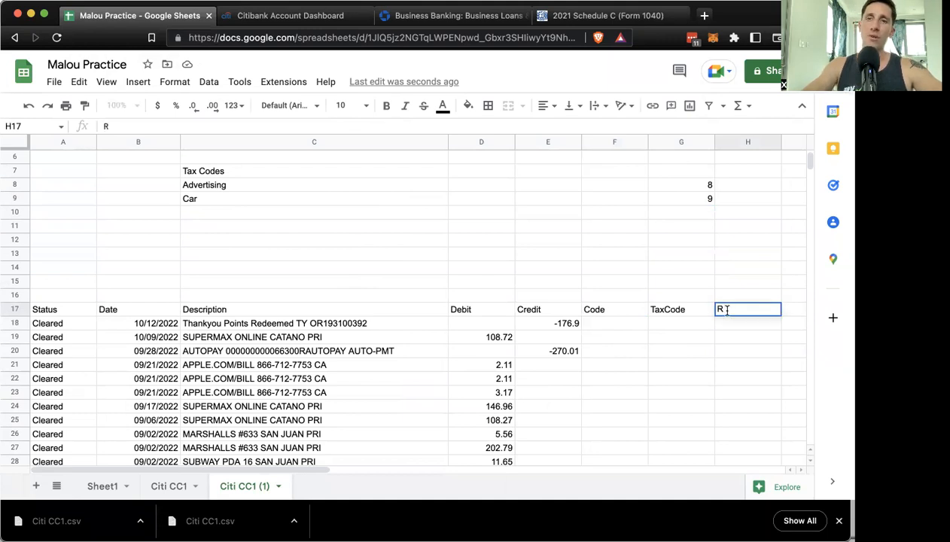
pyautogui.write(' E')
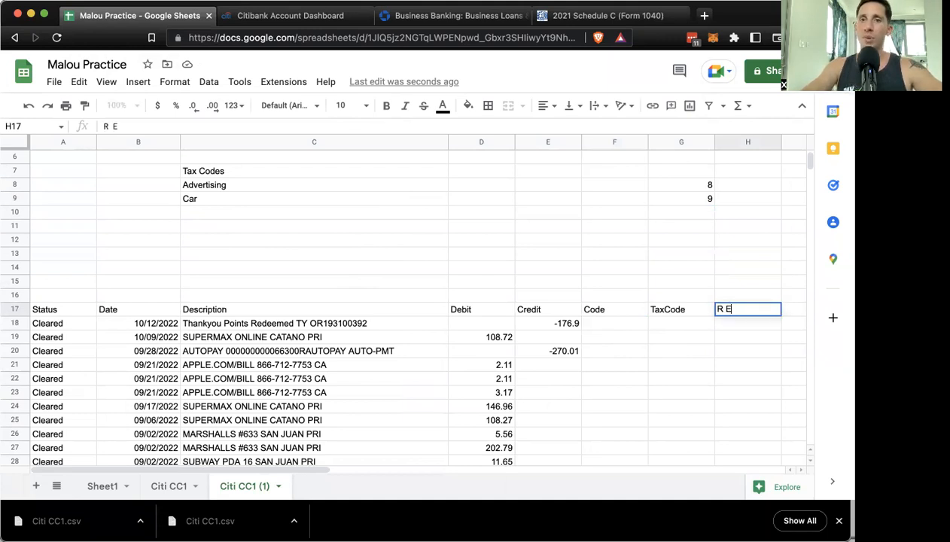
pyautogui.write(' C')
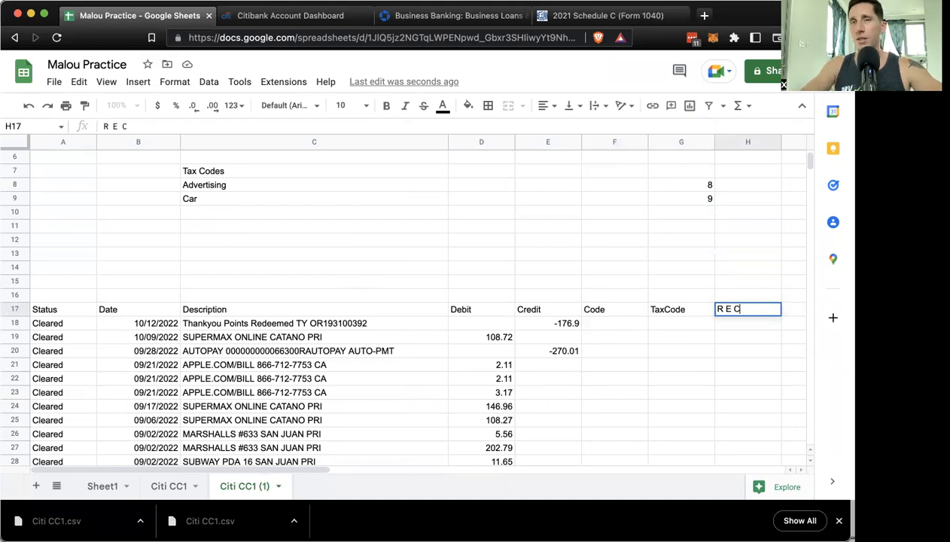
pyautogui.write(' D T')
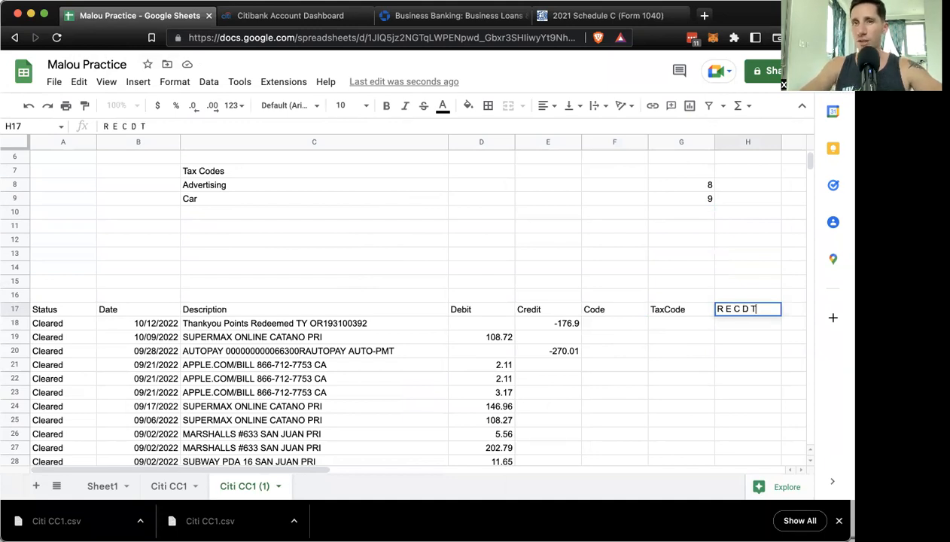
pyautogui.press('Return')
# Step: Move the R E C D T column so that it sits between the Credit and Code columns
pyautogui.click(734, 309)
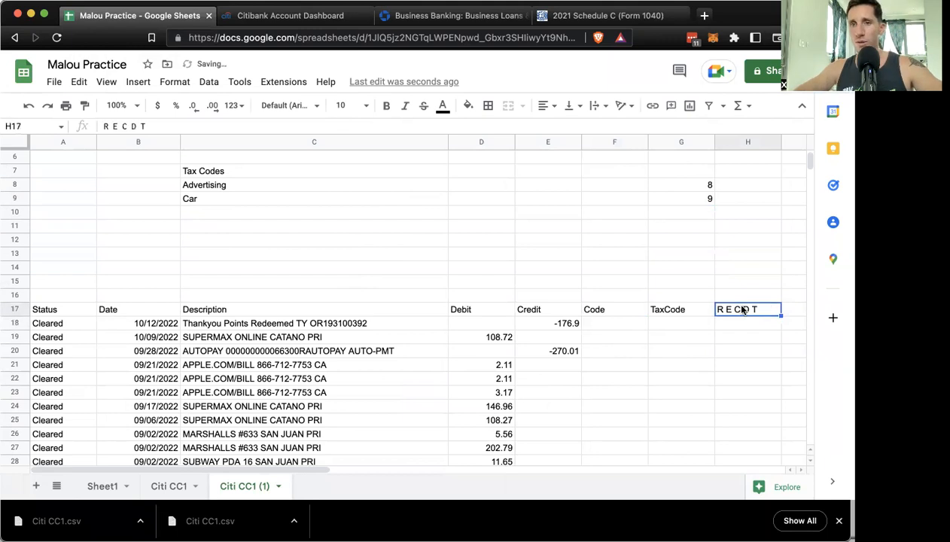
pyautogui.click(616, 308)
pyautogui.scroll(3, 631, 241)
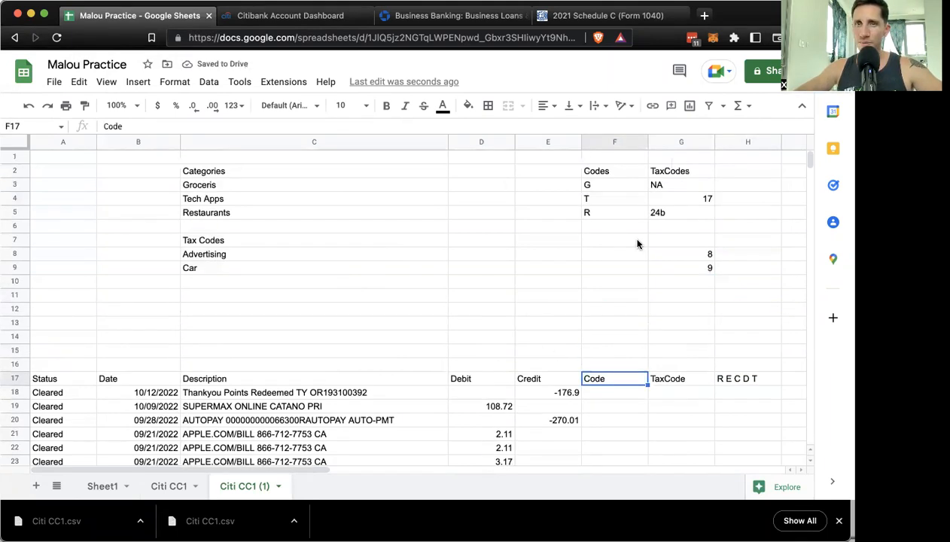
pyautogui.click(747, 142)
pyautogui.moveTo(747, 142); pyautogui.dragTo(604, 139)
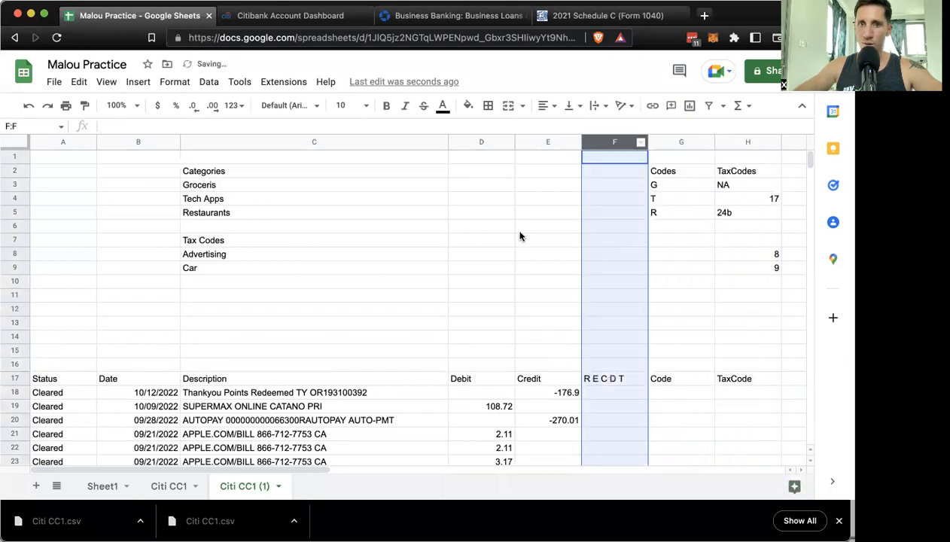
# Step: Add the heading R E C D T in F2, beside Codes in the category table
pyautogui.click(618, 173)
pyautogui.write('R')
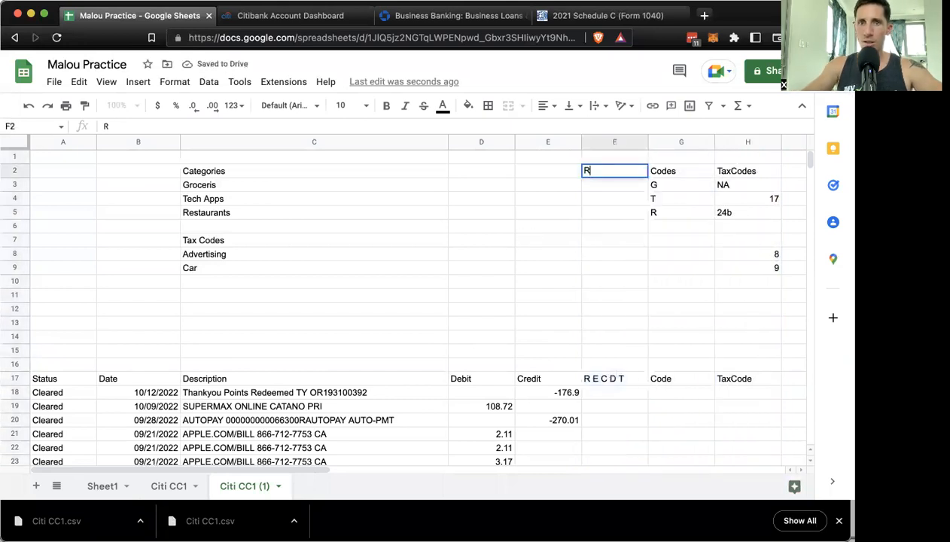
pyautogui.write(' E C D T')
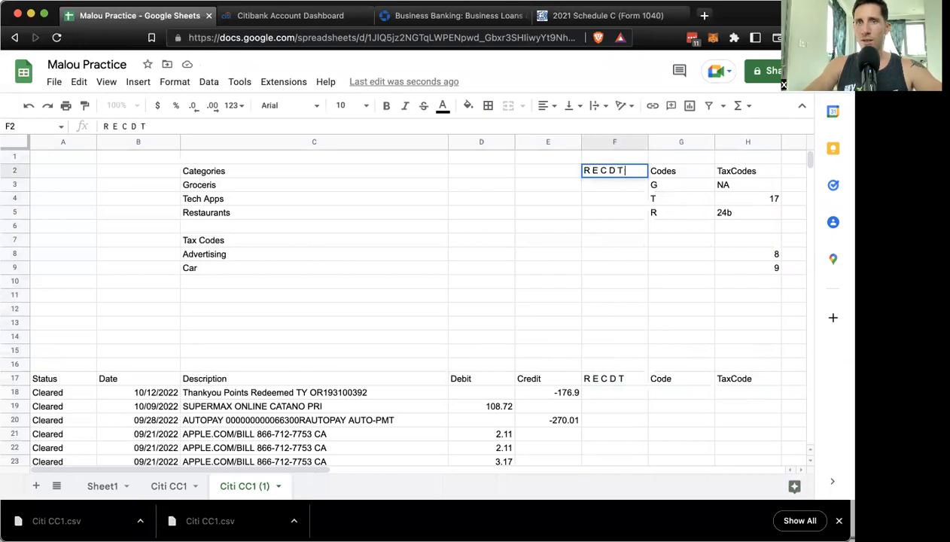
pyautogui.press('Return')
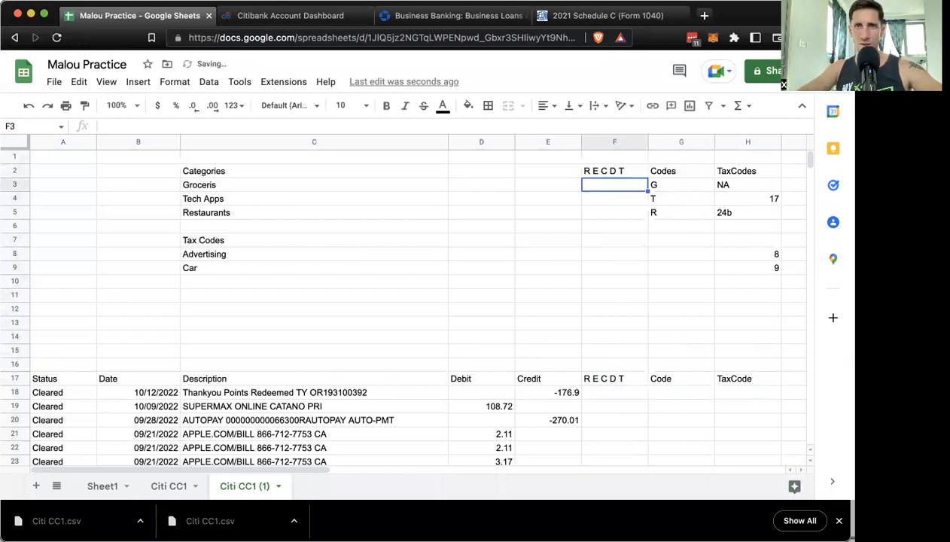
# Step: Enter E in F3 to F5 to mark groceries, Tech Apps and Restaurants as expenses
pyautogui.moveTo(275, 186); pyautogui.dragTo(271, 214)
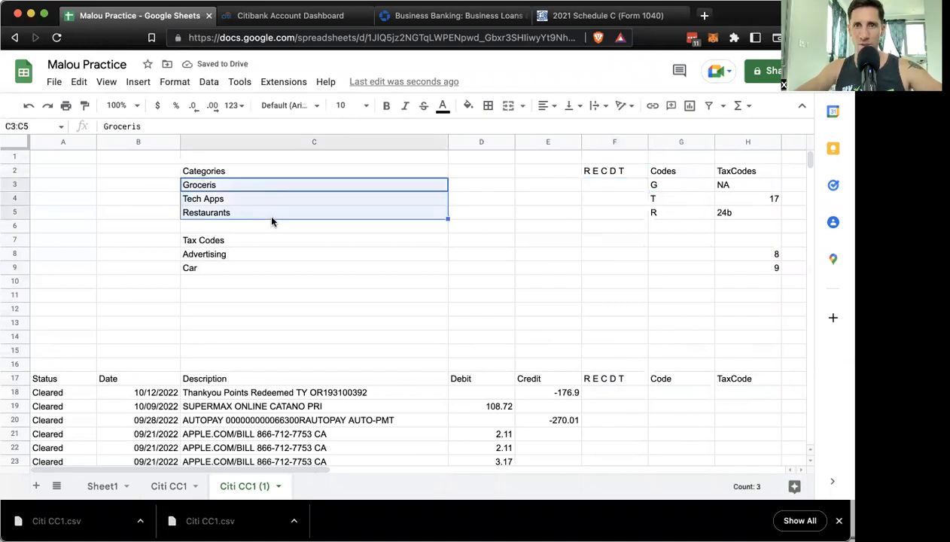
pyautogui.click(593, 188)
pyautogui.write('E')
pyautogui.press('Return')
pyautogui.write('E')
pyautogui.press('Return')
pyautogui.write('E')
pyautogui.press('Return')
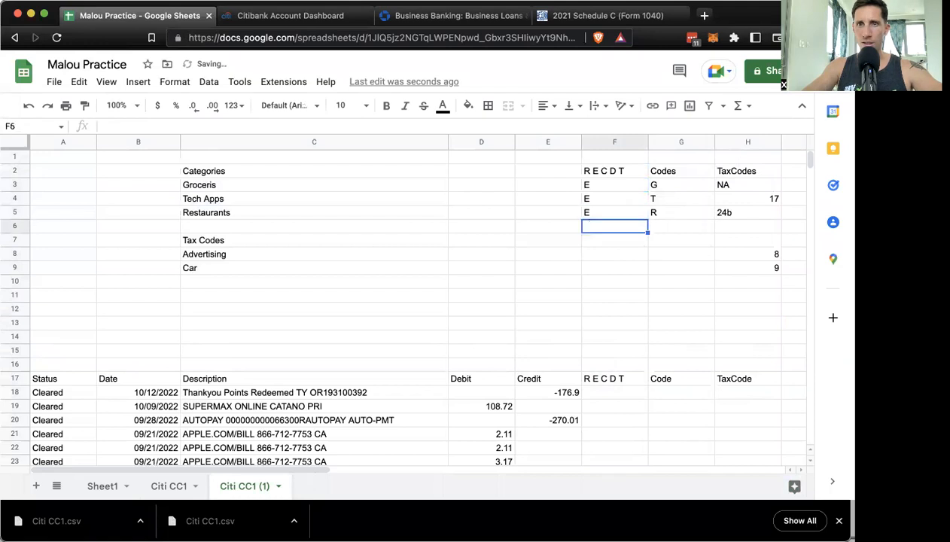
# Step: Enter E in F8 and F9 for Advertising and Car in the R E C D T column
pyautogui.click(611, 254)
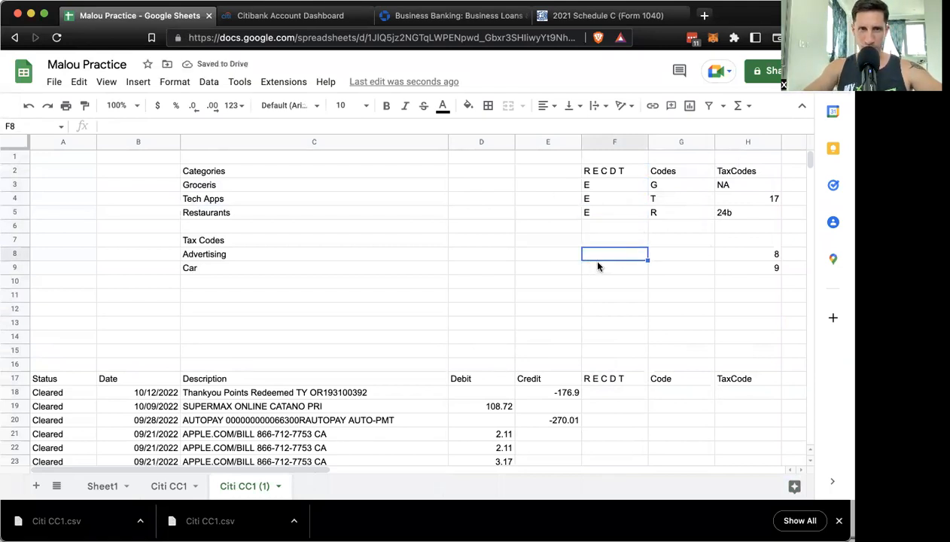
pyautogui.write('E')
pyautogui.press('Return')
pyautogui.write('D')
pyautogui.press('Return')
pyautogui.press('Up')
pyautogui.write('E')
pyautogui.press('Tab')
# Step: Enter the code A for both Advertising and Car in G8 and G9
pyautogui.press('Up')
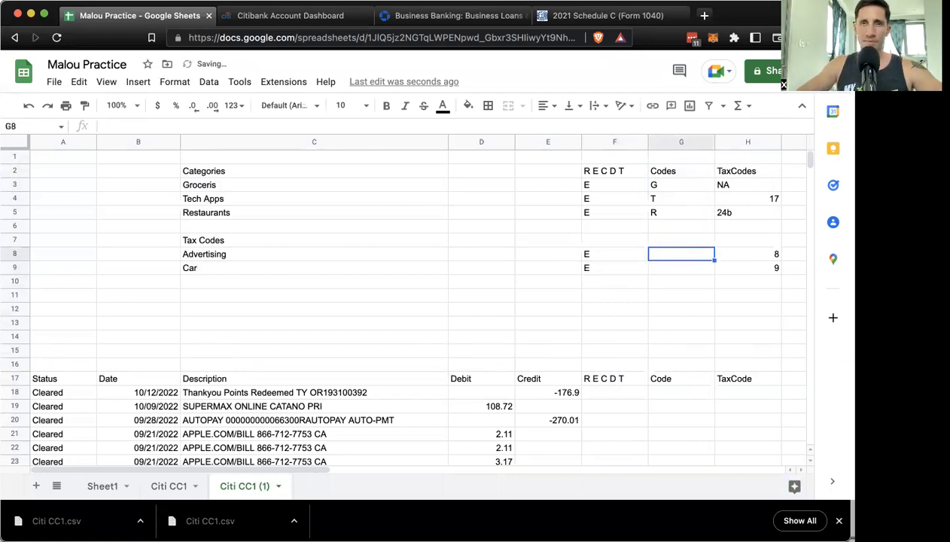
pyautogui.press('Down')
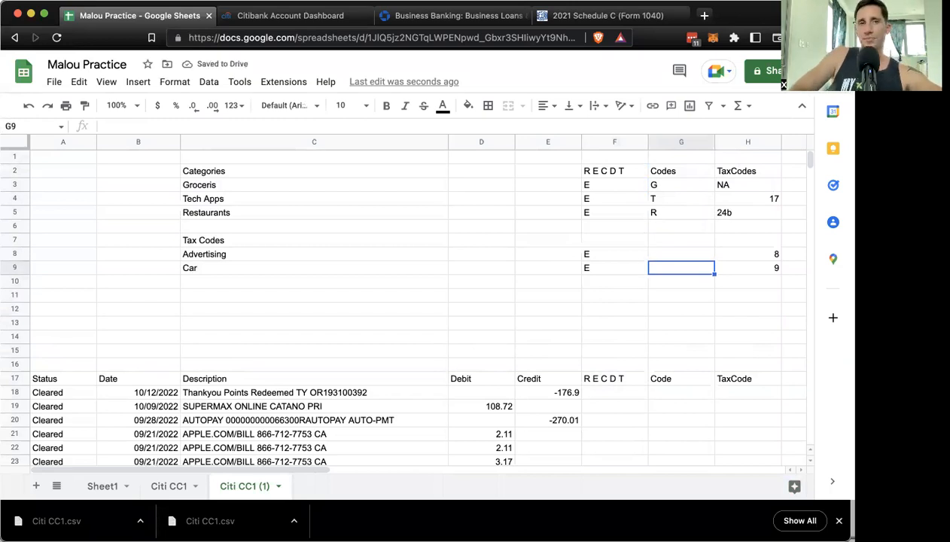
pyautogui.press('Up')
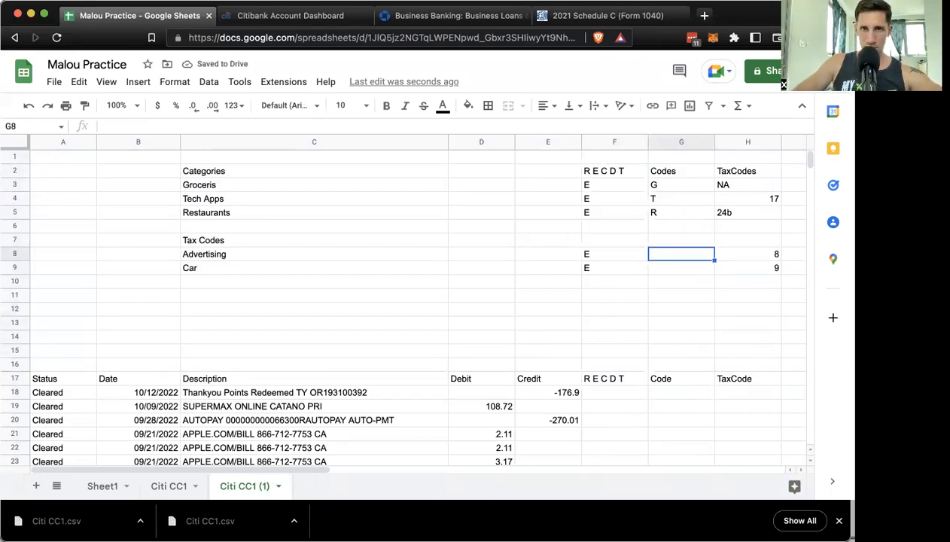
pyautogui.write('A')
pyautogui.press('Return')
pyautogui.write('A')
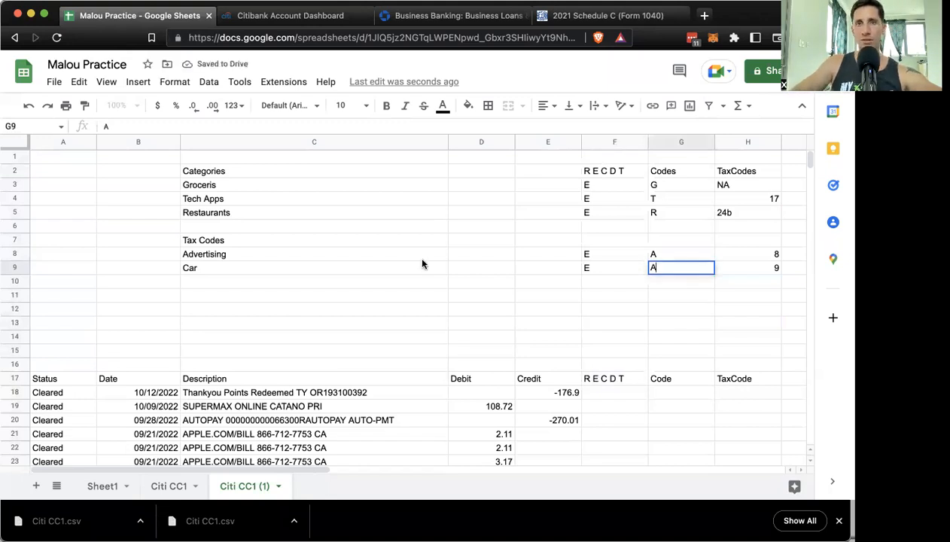
pyautogui.click(406, 255)
# Step: Add the heading Totals in D2 and make the heading row from Categories to TaxCodes bold
pyautogui.moveTo(250, 172); pyautogui.dragTo(249, 278)
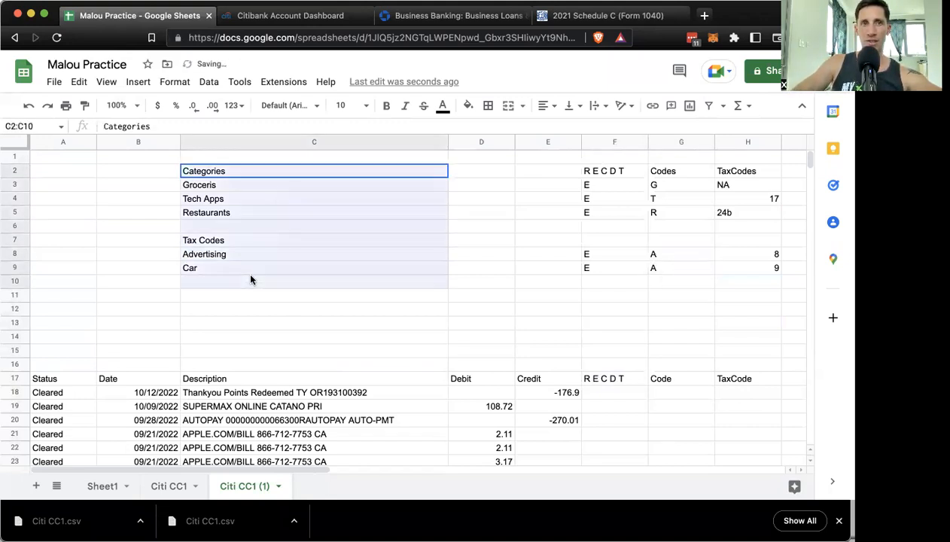
pyautogui.click(485, 176)
pyautogui.write('Totals')
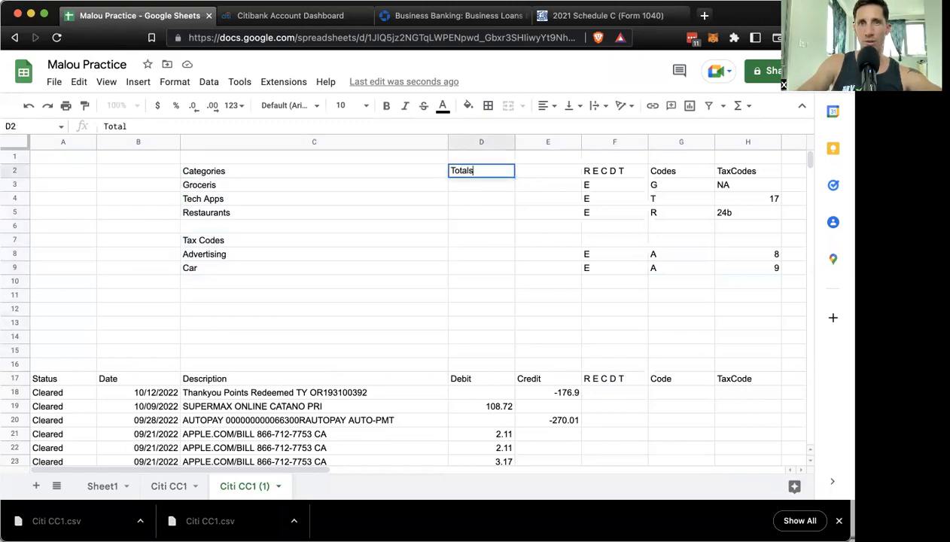
pyautogui.press('Return')
pyautogui.moveTo(202, 169)
pyautogui.mouseDown()
pyautogui.moveTo(600, 187)
pyautogui.moveTo(727, 176)
pyautogui.mouseUp()
pyautogui.hotkey('ctrl', 'b')
pyautogui.click(505, 225)
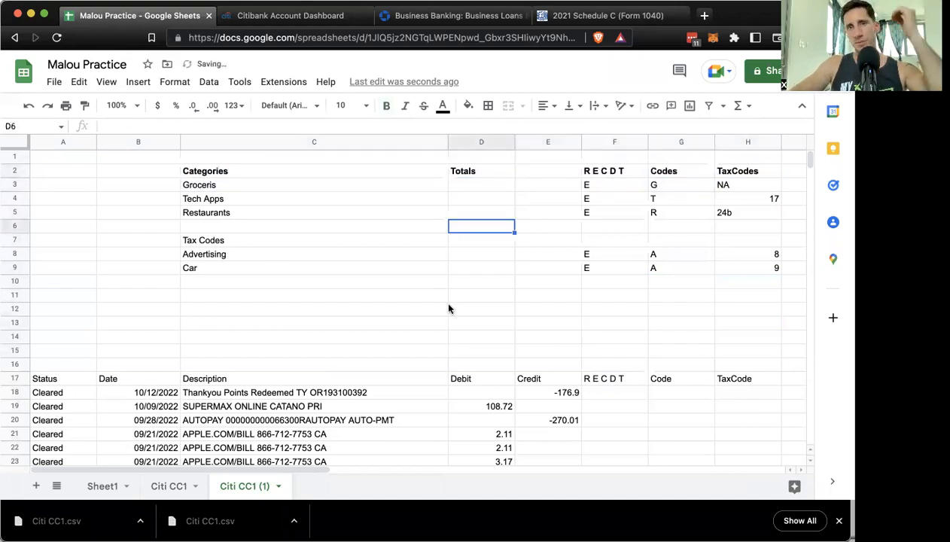
pyautogui.click(244, 254)
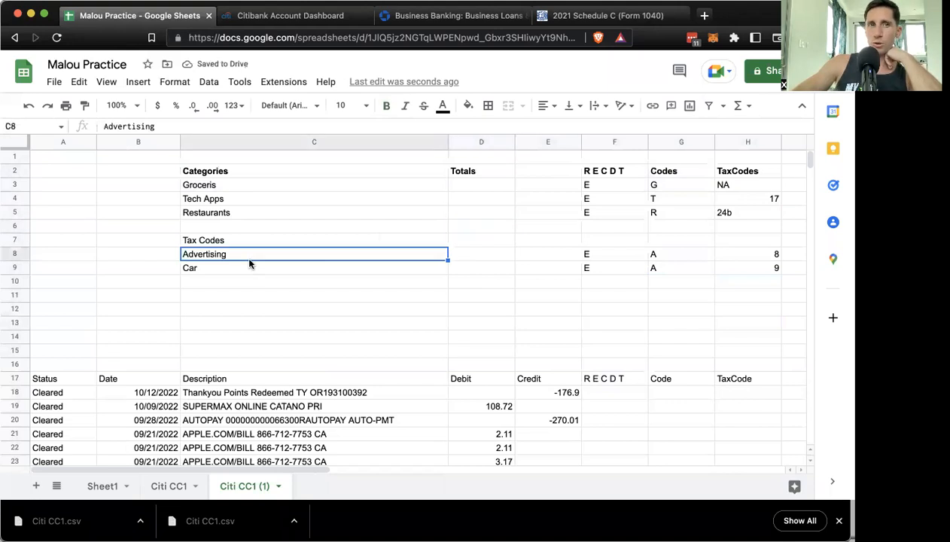
pyautogui.click(485, 216)
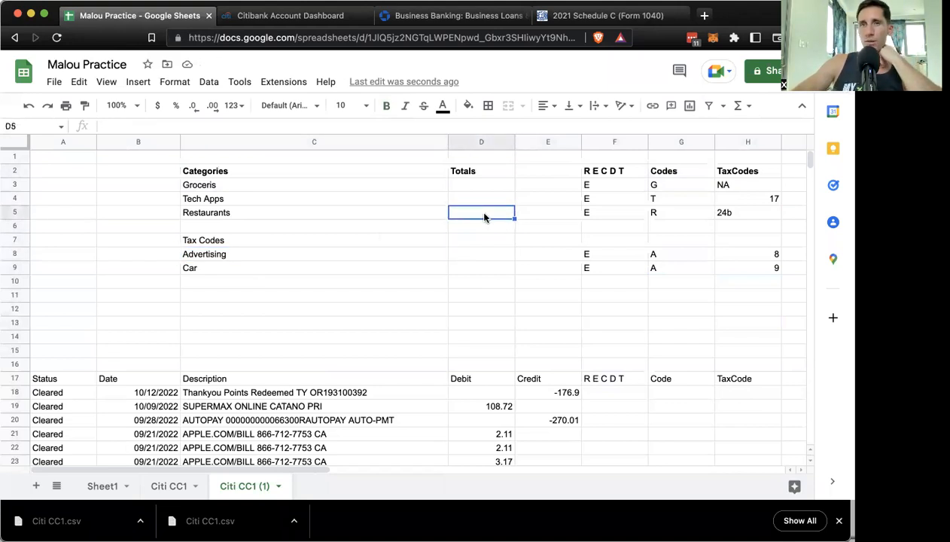
pyautogui.moveTo(482, 185); pyautogui.dragTo(487, 318)
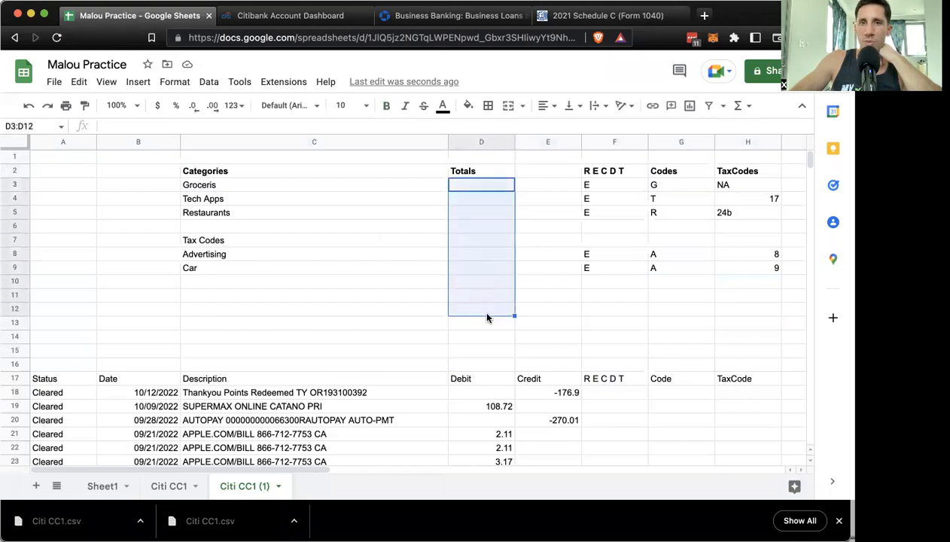
pyautogui.click(759, 267)
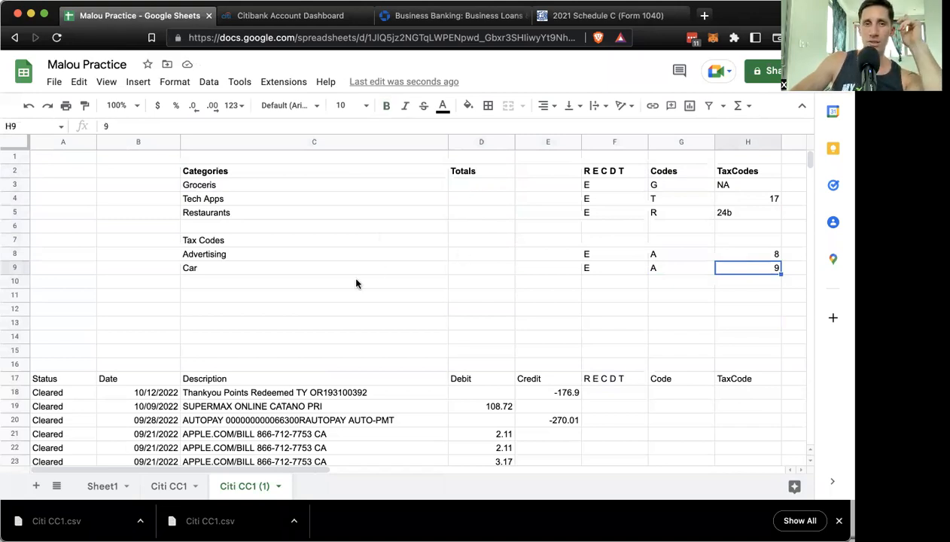
pyautogui.scroll(-3, 360, 283)
pyautogui.scroll(3, 360, 282)
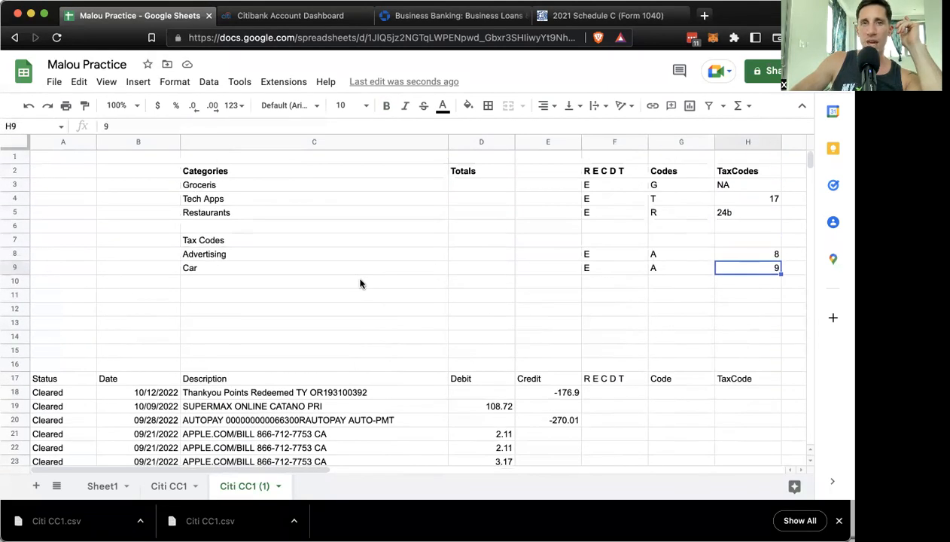
pyautogui.click(474, 186)
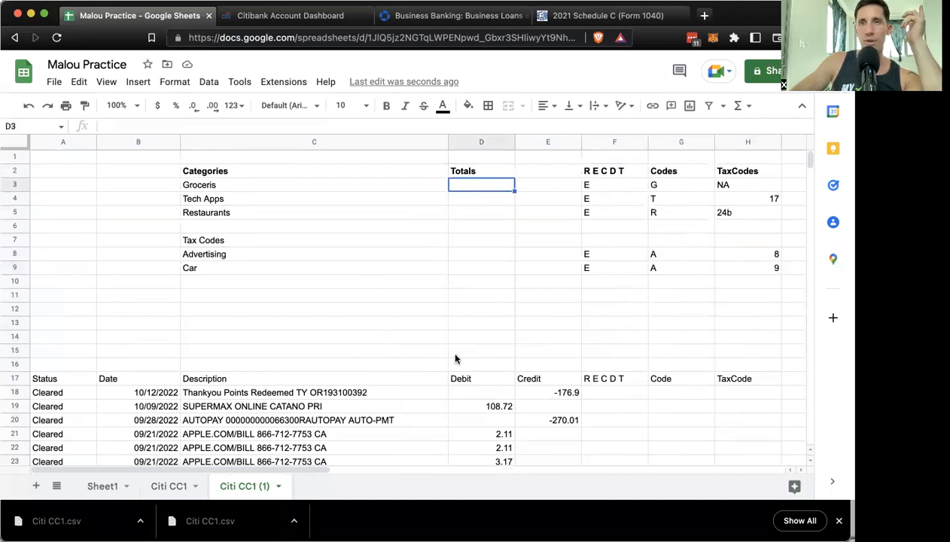
pyautogui.click(673, 396)
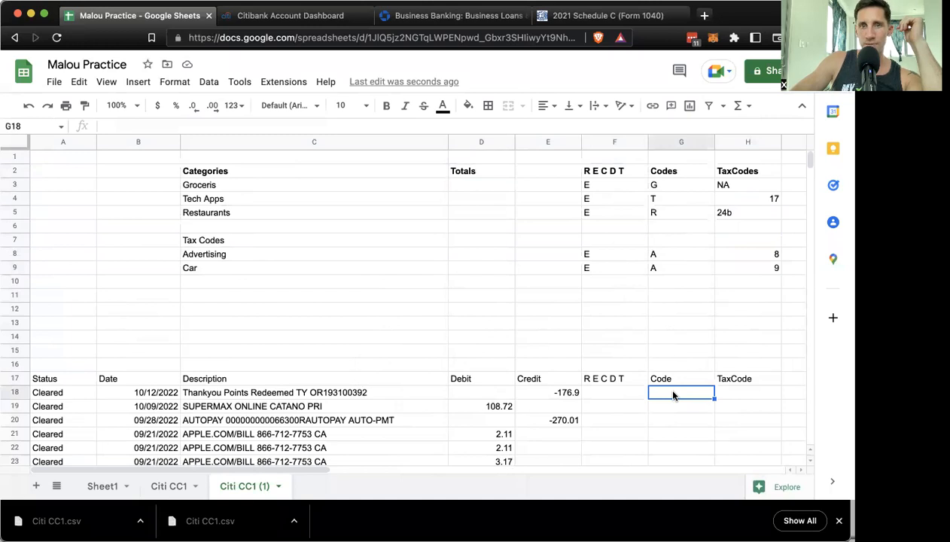
# Step: Classify the SUPERMAX ONLINE transaction in row 19 with E under R E C D T and the code G
pyautogui.click(621, 400)
pyautogui.click(626, 411)
pyautogui.write('E')
pyautogui.press('Tab')
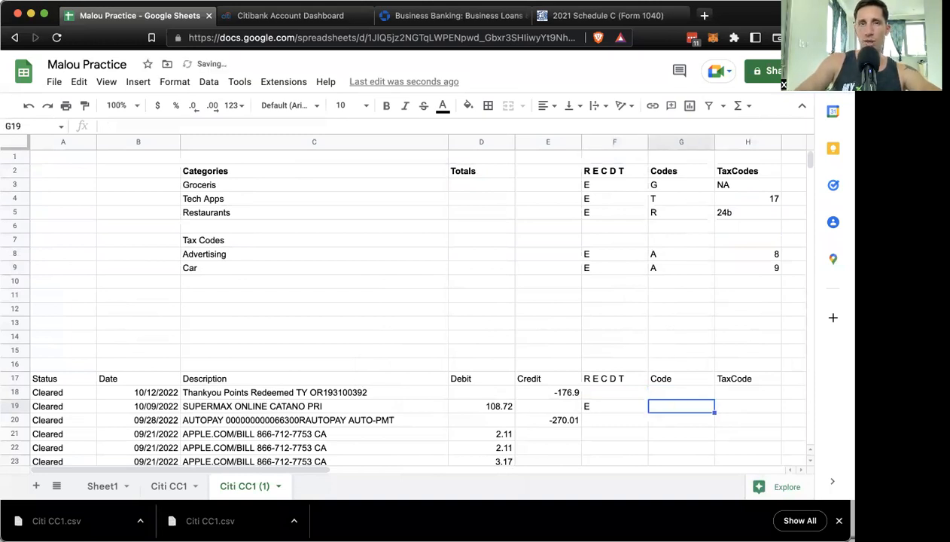
pyautogui.write('G')
pyautogui.press('Tab')
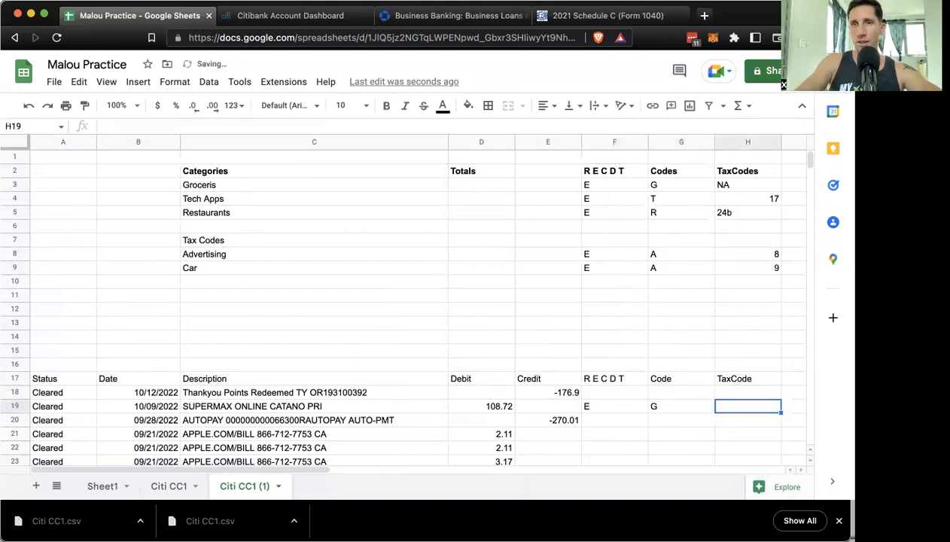
pyautogui.write('NA')
pyautogui.press('BackSpace')
pyautogui.press('BackSpace')
pyautogui.press('Return')
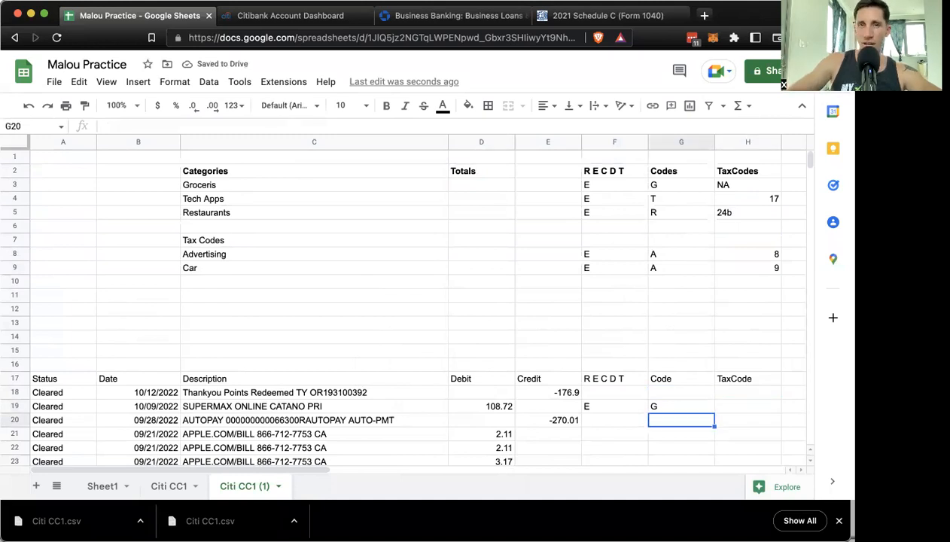
# Step: Mark the AUTOPAY transaction in row 20 with T in the R E C D T column
pyautogui.click(599, 422)
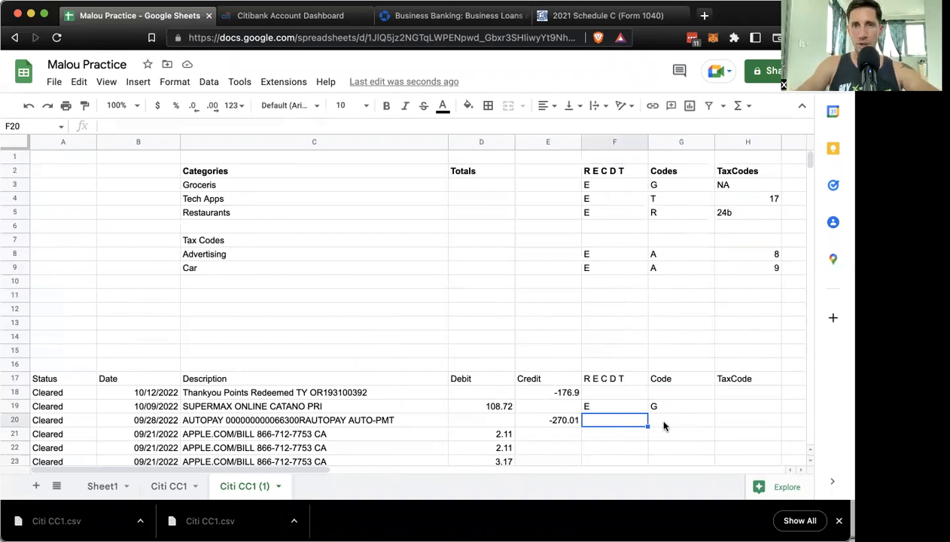
pyautogui.write('T')
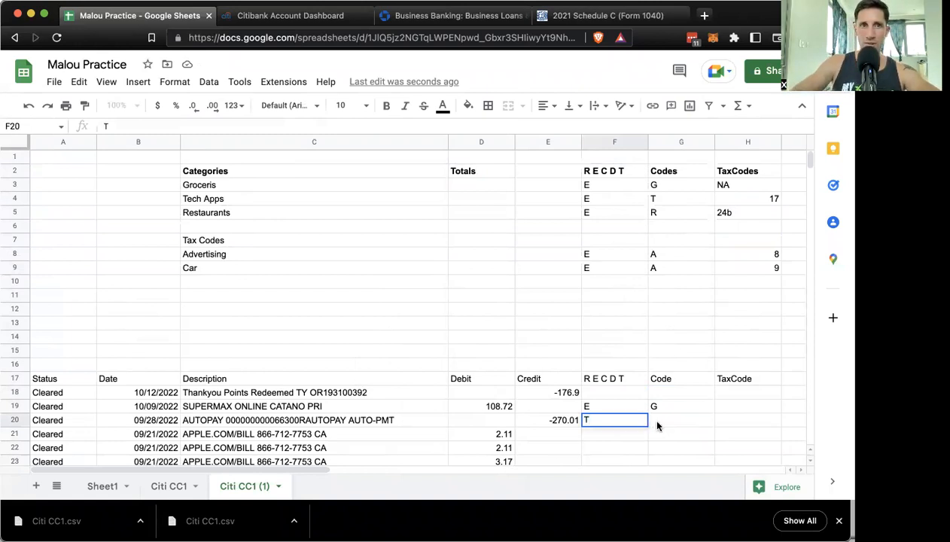
pyautogui.click(215, 296)
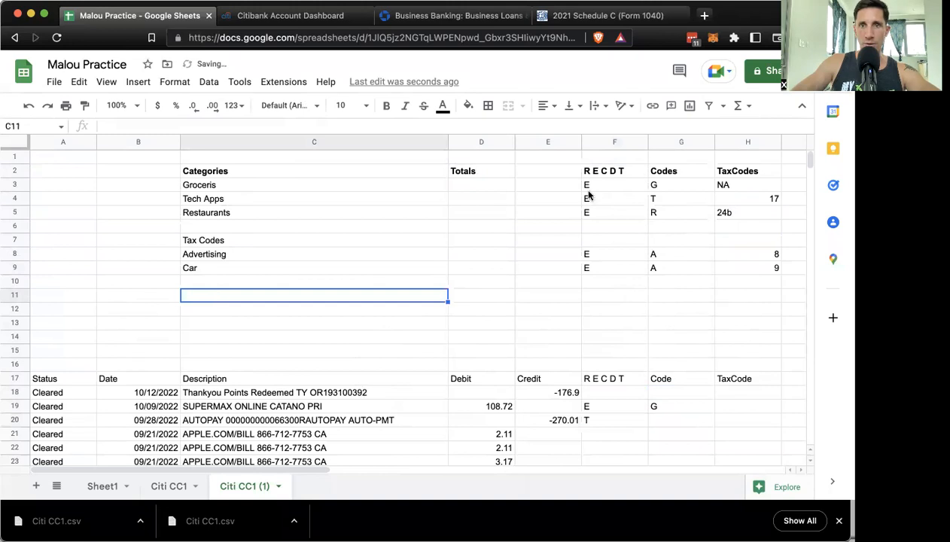
pyautogui.write('Expense')
pyautogui.press('Return')
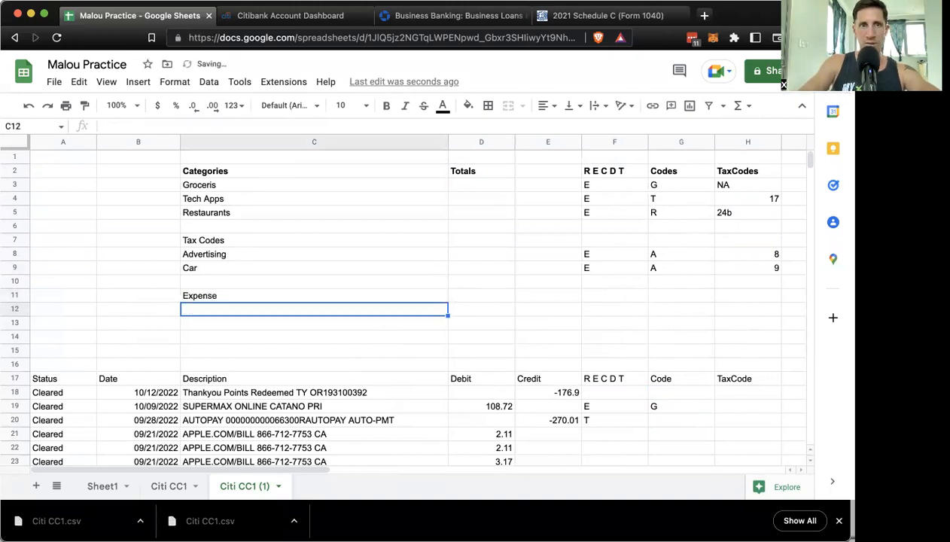
pyautogui.write('Re')
pyautogui.press('BackSpace')
pyautogui.press('BackSpace')
pyautogui.press('Up')
# Step: Enter the labels Revenue, Expense, Contribution, Distribution and Transfer in C11 through C15
pyautogui.write('Revenue')
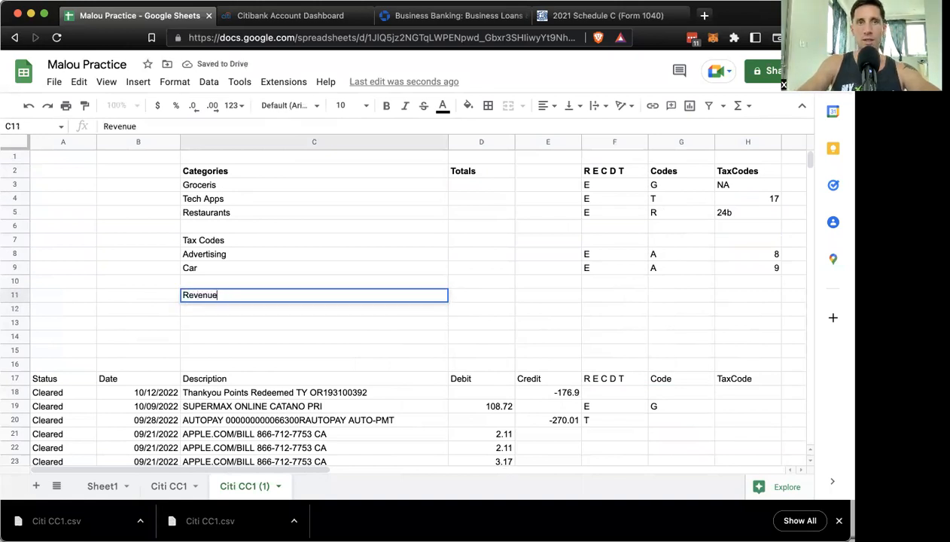
pyautogui.press('Return')
pyautogui.write('Ex')
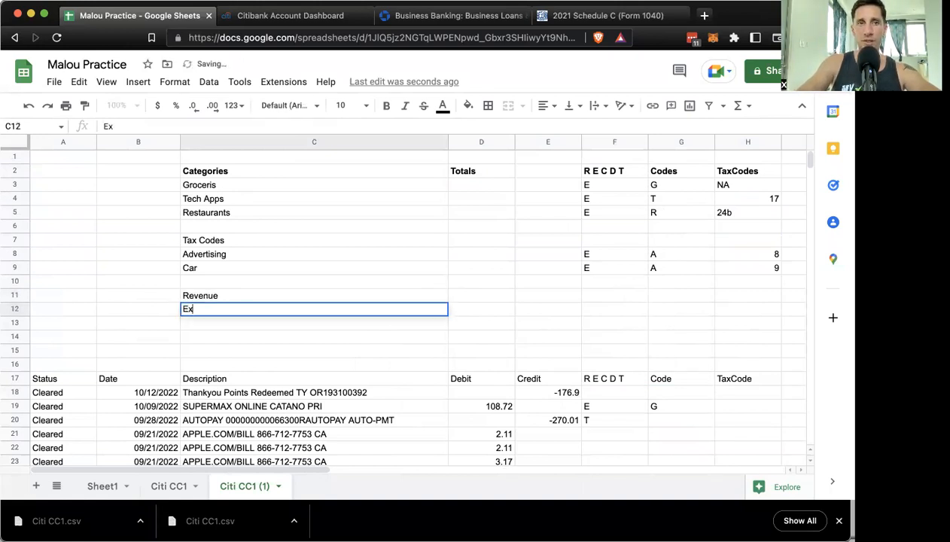
pyautogui.write('pense')
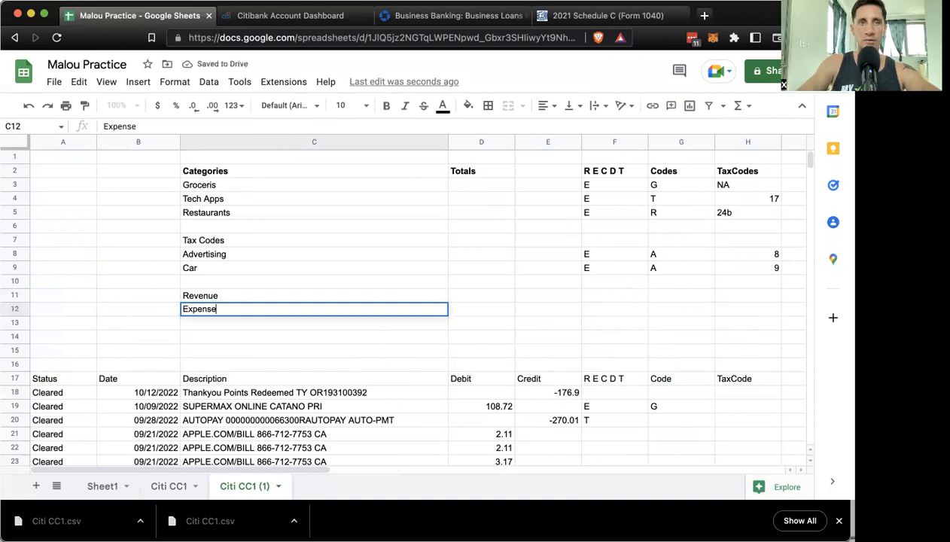
pyautogui.press('Return')
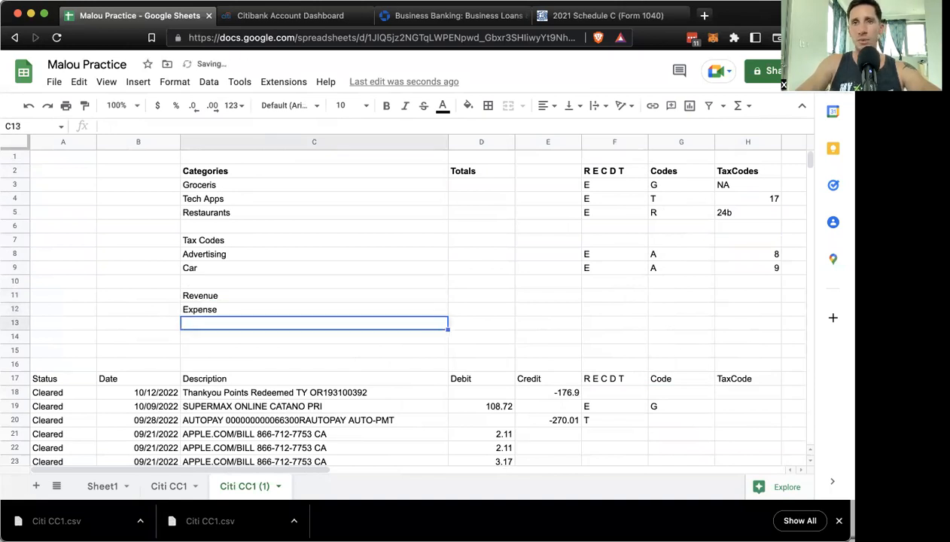
pyautogui.write('Contribution')
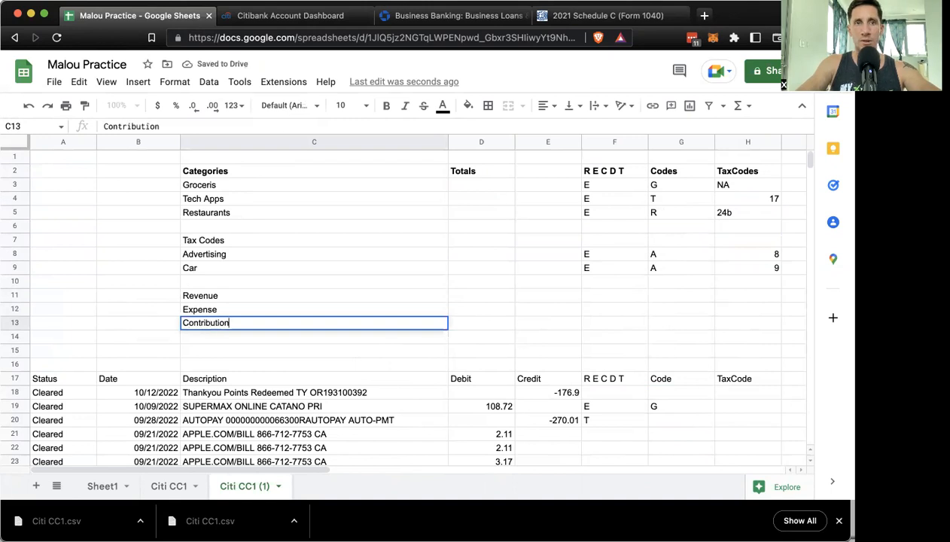
pyautogui.press('Return')
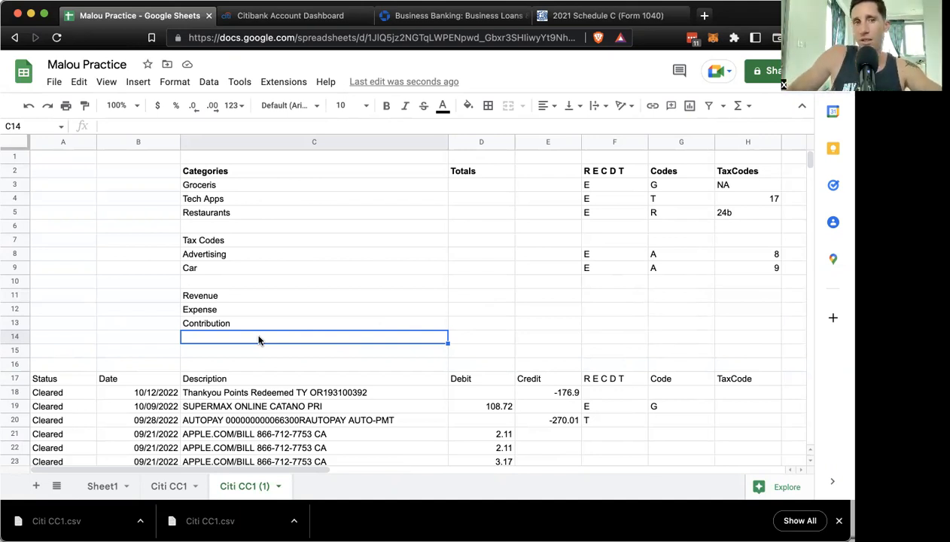
pyautogui.write('Dis')
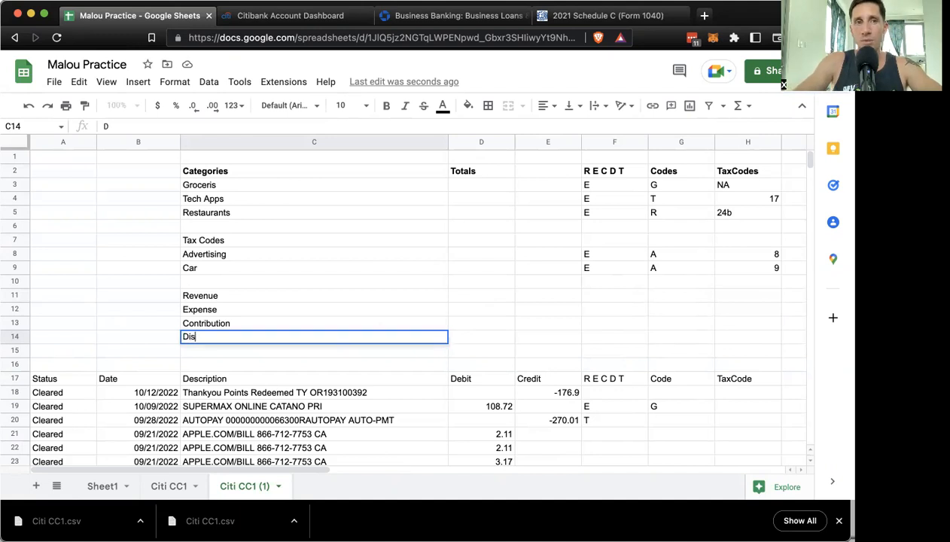
pyautogui.write('tribution')
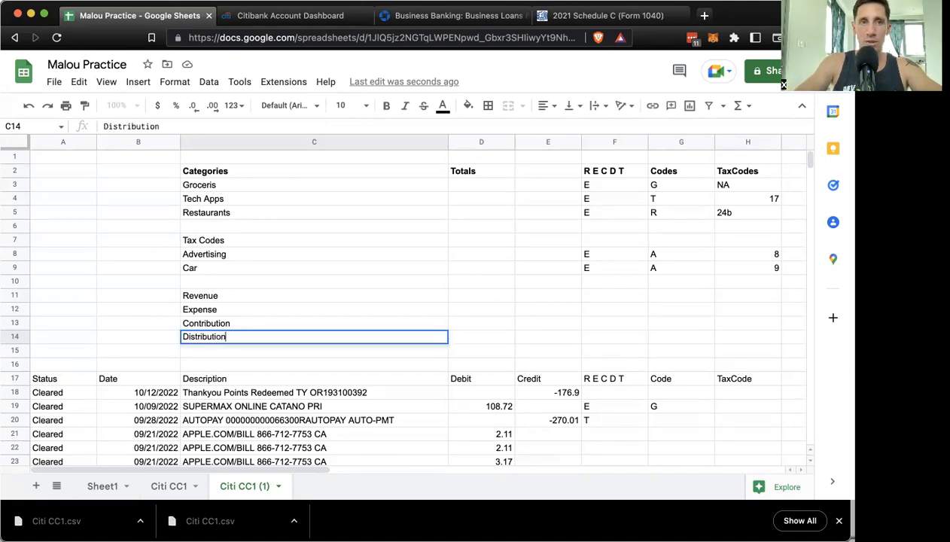
pyautogui.press('Return')
pyautogui.write('Transfer')
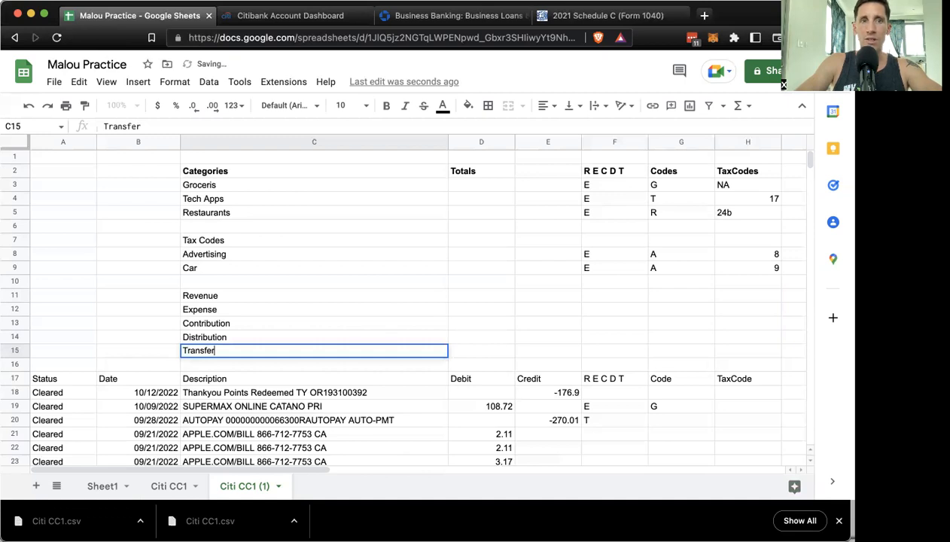
pyautogui.press('Tab')
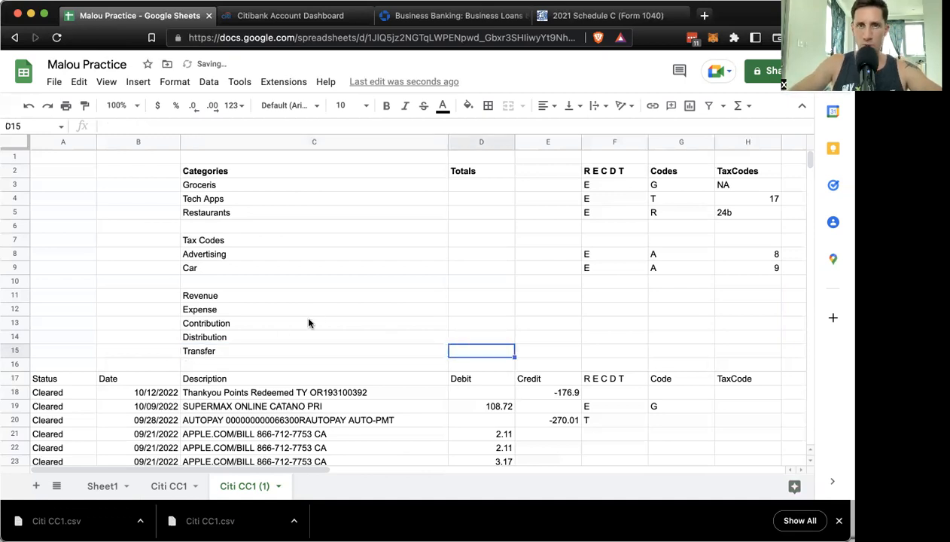
# Step: Enter the matching codes R, E, C, D and T in F11 through F15 under R E C D T
pyautogui.click(599, 299)
pyautogui.write('R')
pyautogui.press('Return')
pyautogui.write('E')
pyautogui.press('Return')
pyautogui.write('C')
pyautogui.press('Return')
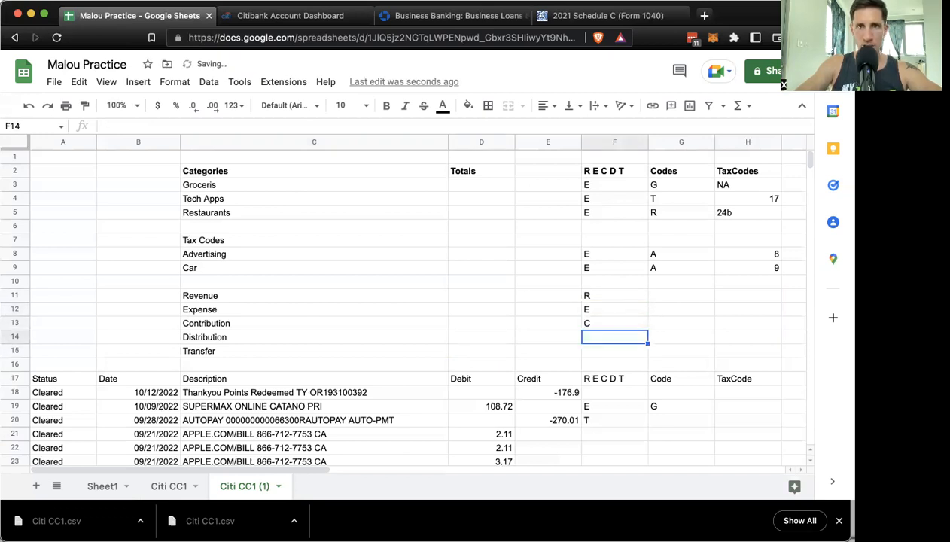
pyautogui.write('D')
pyautogui.press('Return')
pyautogui.write('T')
pyautogui.press('Return')
pyautogui.press('Up')
pyautogui.press('Up')
pyautogui.press('Up')
pyautogui.press('Up')
pyautogui.press('Up')
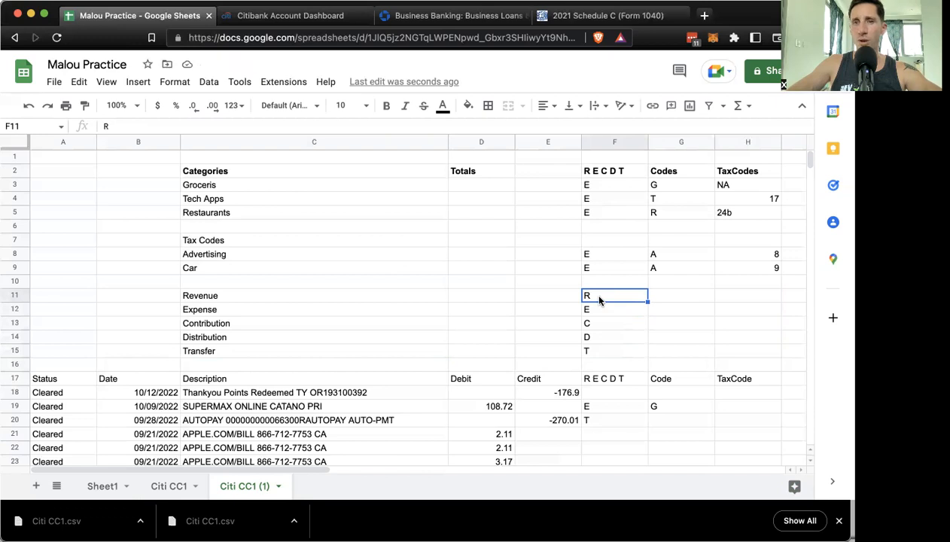
# Step: Review the R E C D T, Codes and TaxCodes entries for the categories, tax codes and transaction types
pyautogui.click(663, 406)
pyautogui.click(586, 407)
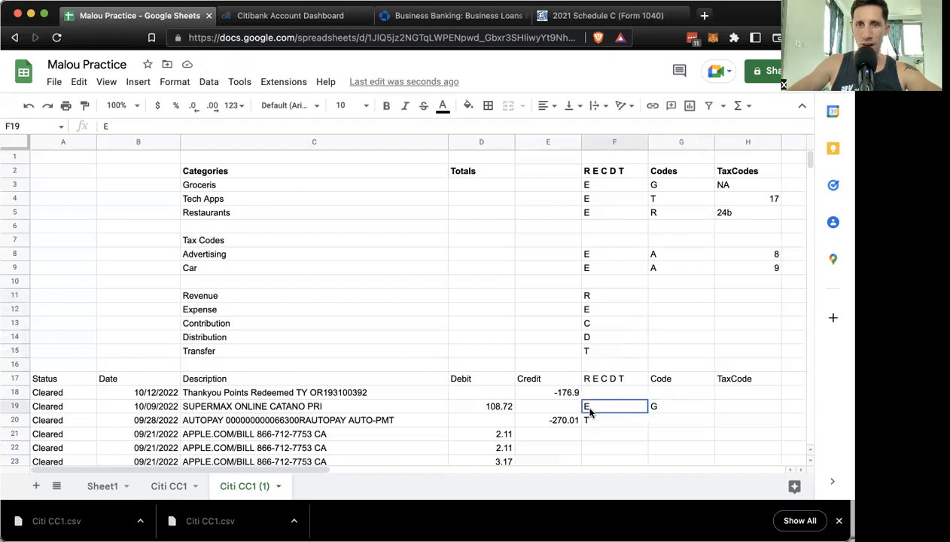
pyautogui.click(590, 387)
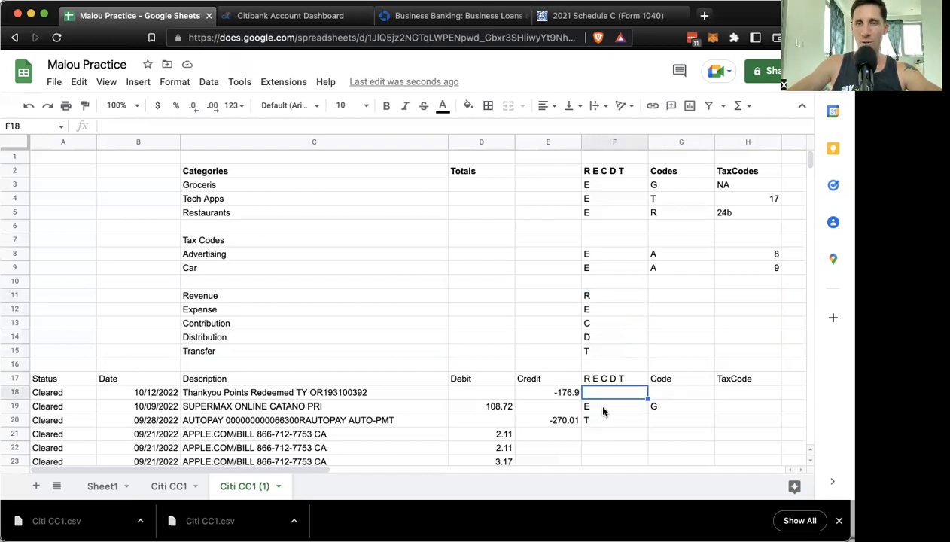
pyautogui.click(658, 390)
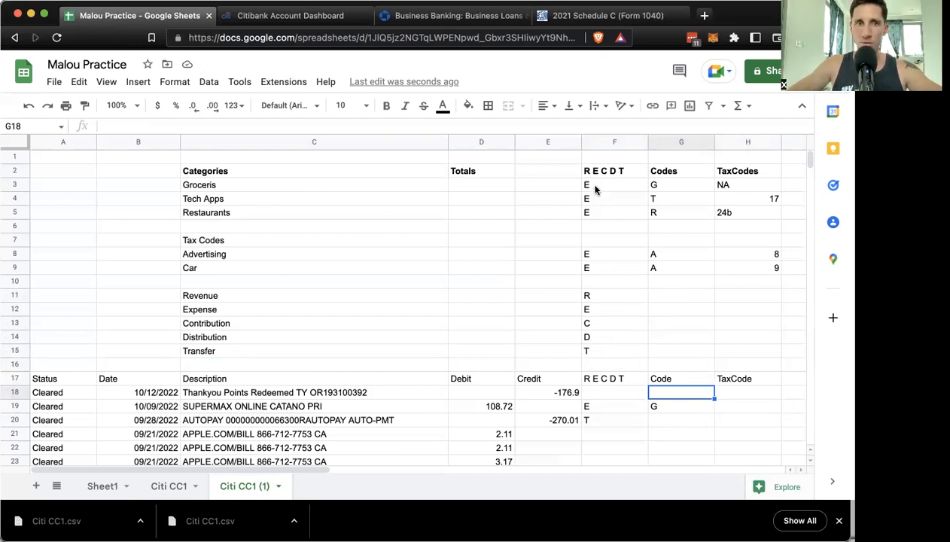
pyautogui.moveTo(594, 190); pyautogui.dragTo(595, 216)
pyautogui.moveTo(589, 253)
pyautogui.mouseDown()
pyautogui.moveTo(589, 282)
pyautogui.moveTo(590, 269)
pyautogui.mouseUp()
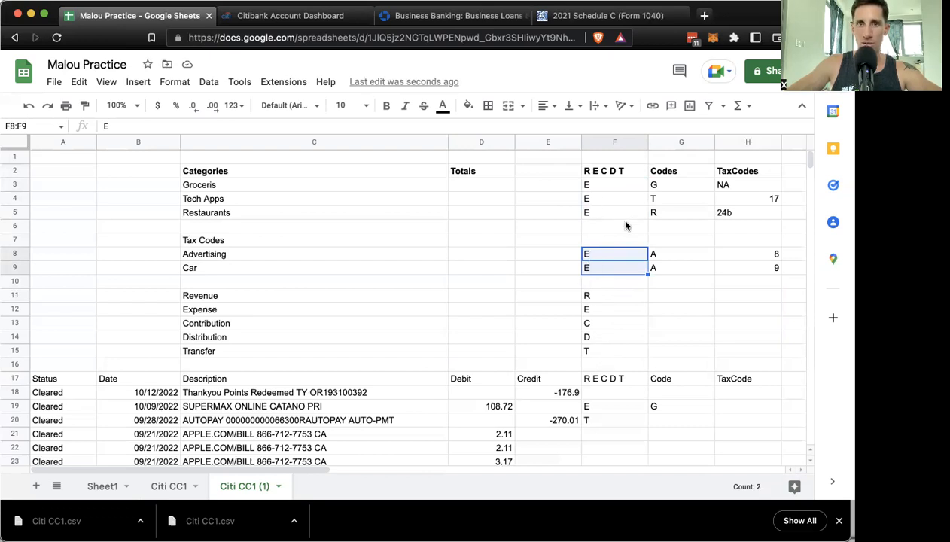
pyautogui.click(658, 214)
pyautogui.moveTo(653, 186); pyautogui.dragTo(652, 210)
pyautogui.click(530, 240)
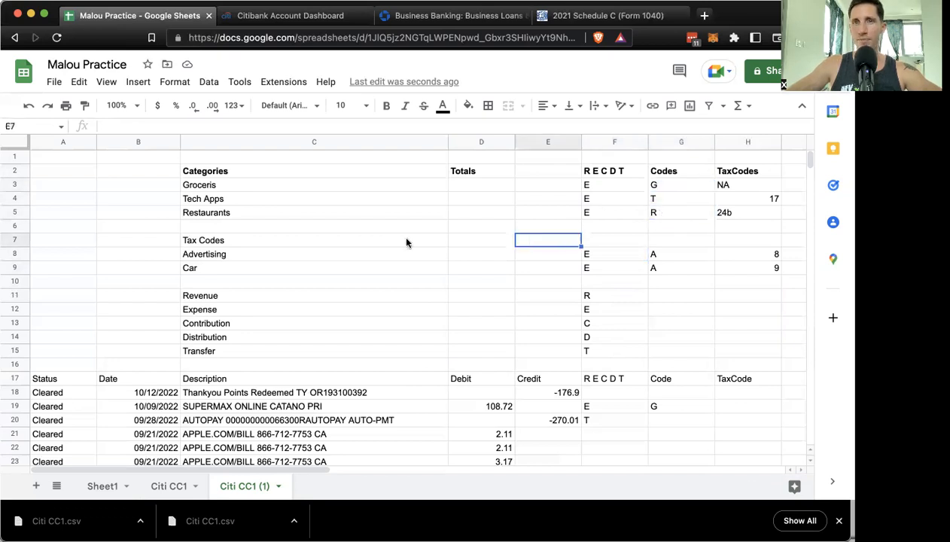
pyautogui.scroll(-1, 406, 242)
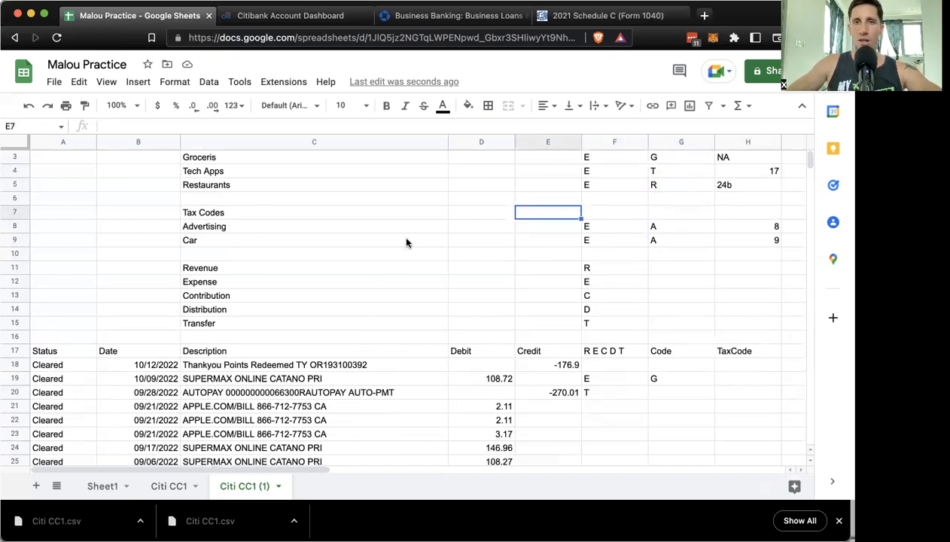
pyautogui.scroll(1, 406, 242)
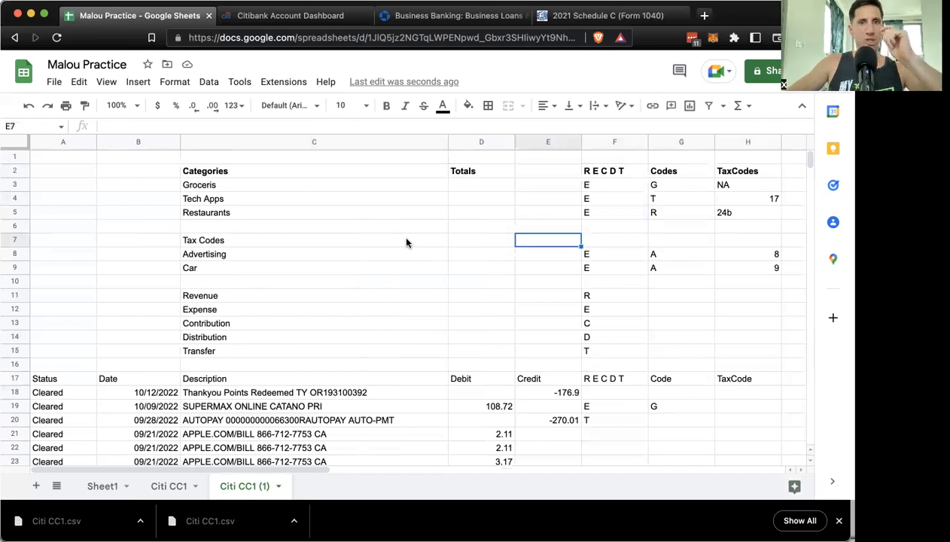
pyautogui.click(742, 301)
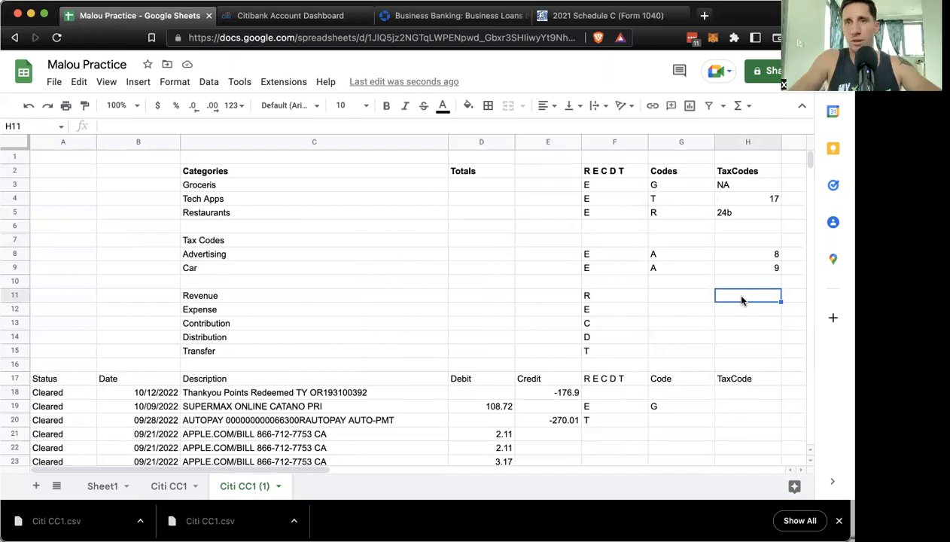
pyautogui.press('Down')
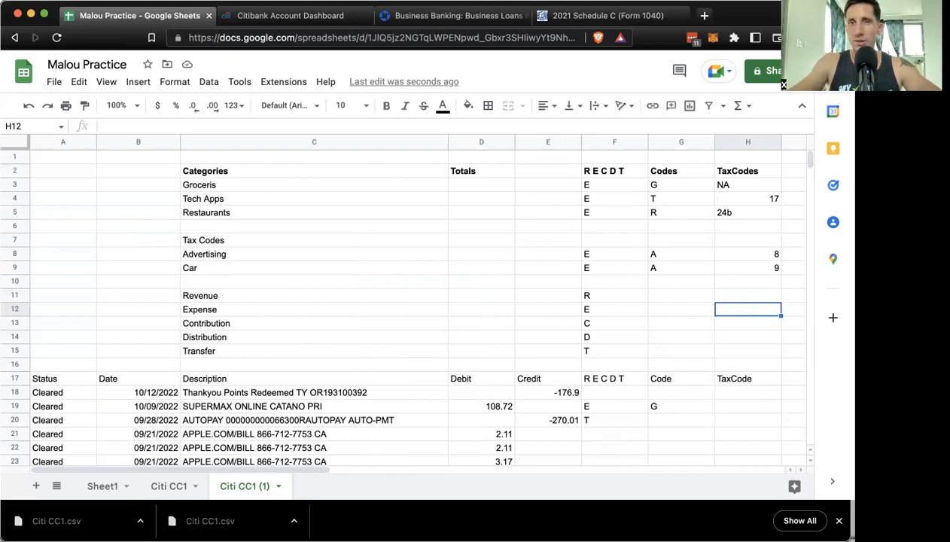
pyautogui.moveTo(751, 202); pyautogui.dragTo(729, 344)
pyautogui.moveTo(678, 300); pyautogui.dragTo(679, 353)
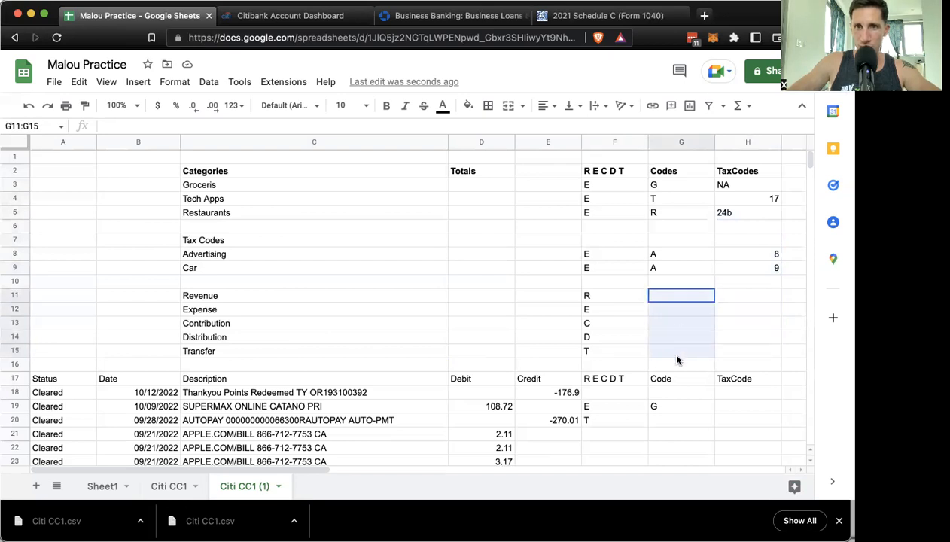
pyautogui.moveTo(603, 298); pyautogui.dragTo(603, 364)
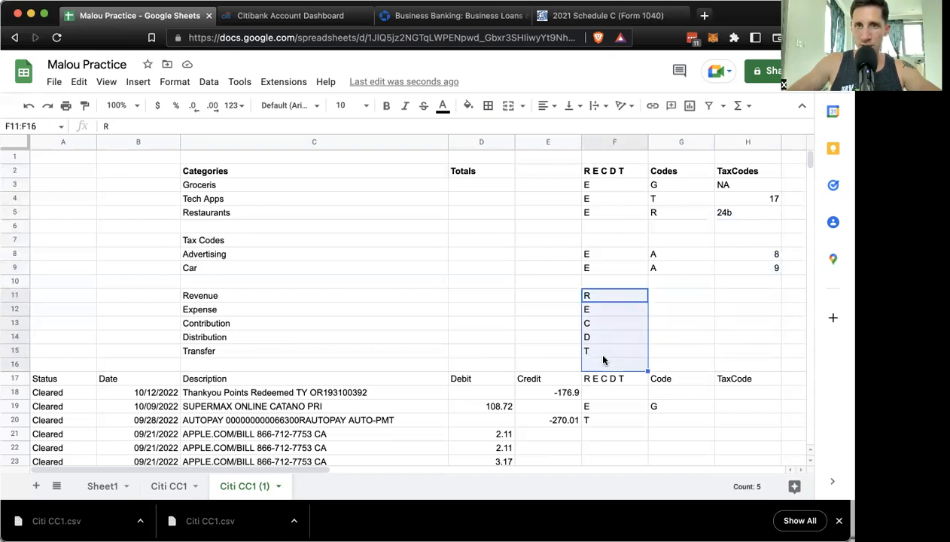
# Step: Change the code for Car in G9 to C
pyautogui.click(655, 270)
pyautogui.moveTo(603, 254); pyautogui.dragTo(669, 270)
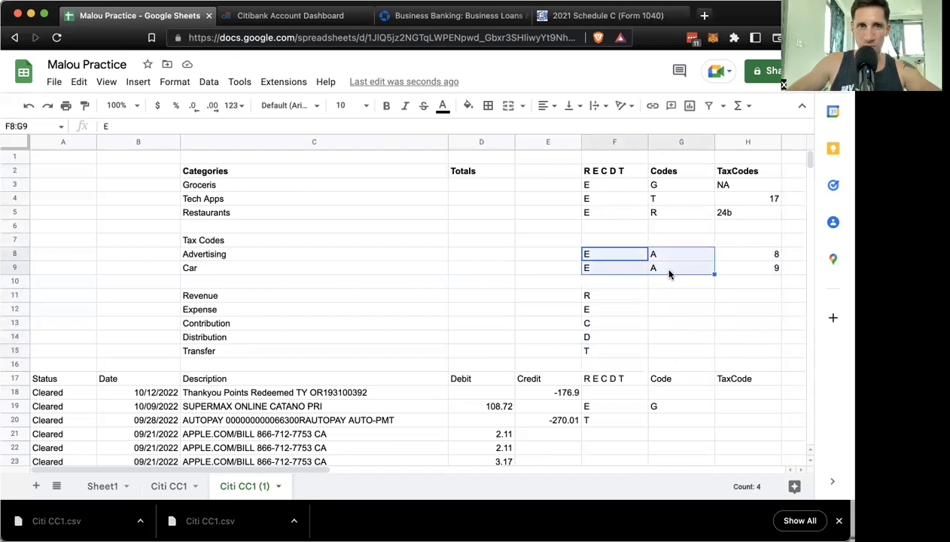
pyautogui.click(667, 270)
pyautogui.write('C')
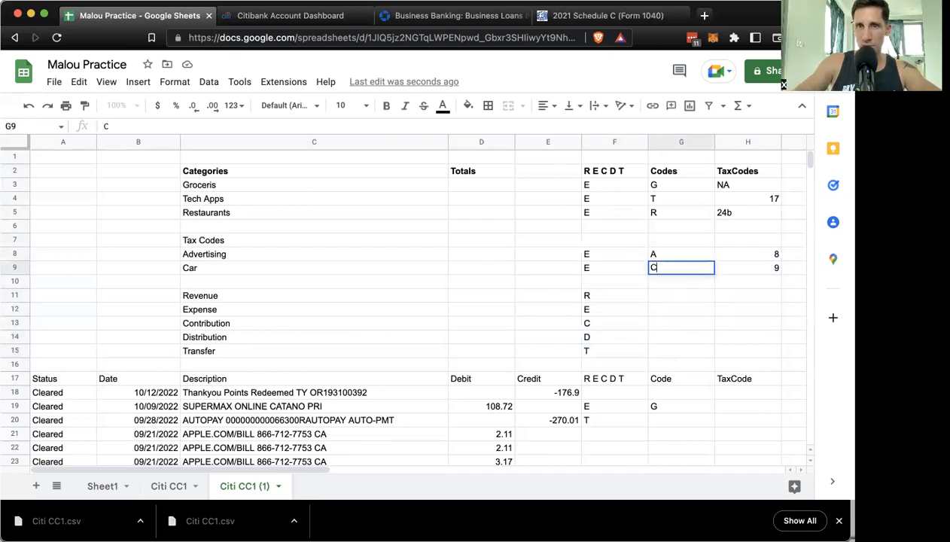
pyautogui.press('Tab')
# Step: Look over the Totals cells D3 through D15 alongside their category, tax code and transaction type labels
pyautogui.press('Up')
pyautogui.press('Down')
pyautogui.press('Up')
pyautogui.press('Up')
pyautogui.press('Up')
pyautogui.press('Up')
pyautogui.press('Up')
pyautogui.press('Left')
pyautogui.press('Left')
pyautogui.press('Left')
pyautogui.press('Left')
pyautogui.press('Left')
pyautogui.press('Left')
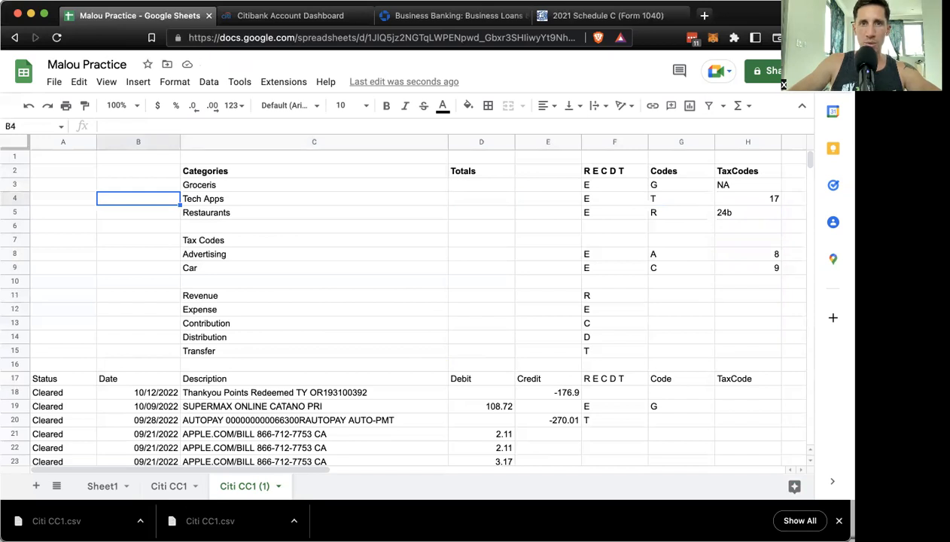
pyautogui.click(483, 184)
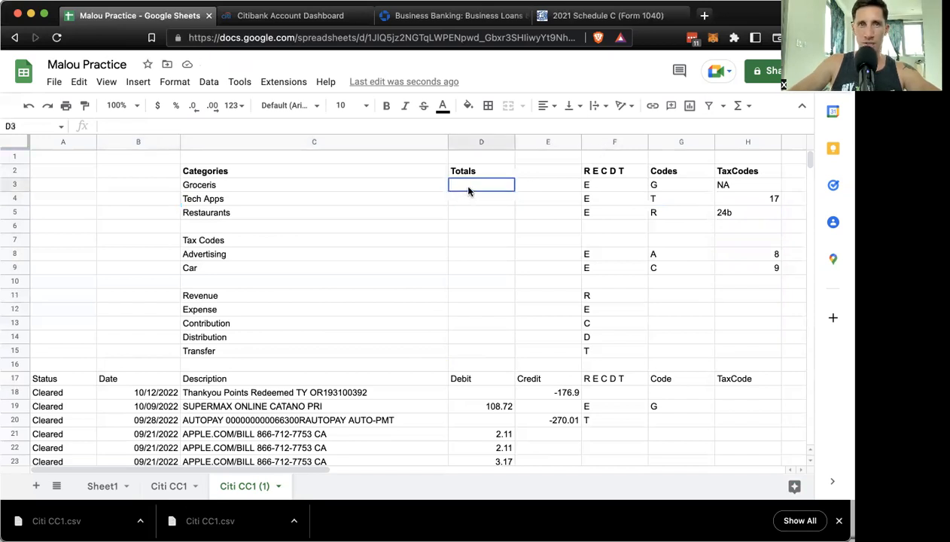
pyautogui.moveTo(461, 182); pyautogui.dragTo(467, 351)
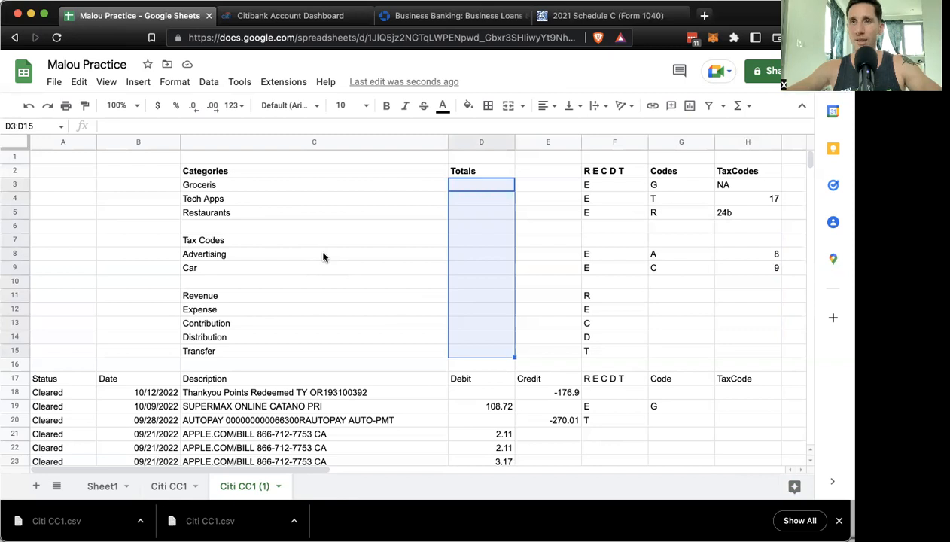
pyautogui.click(284, 268)
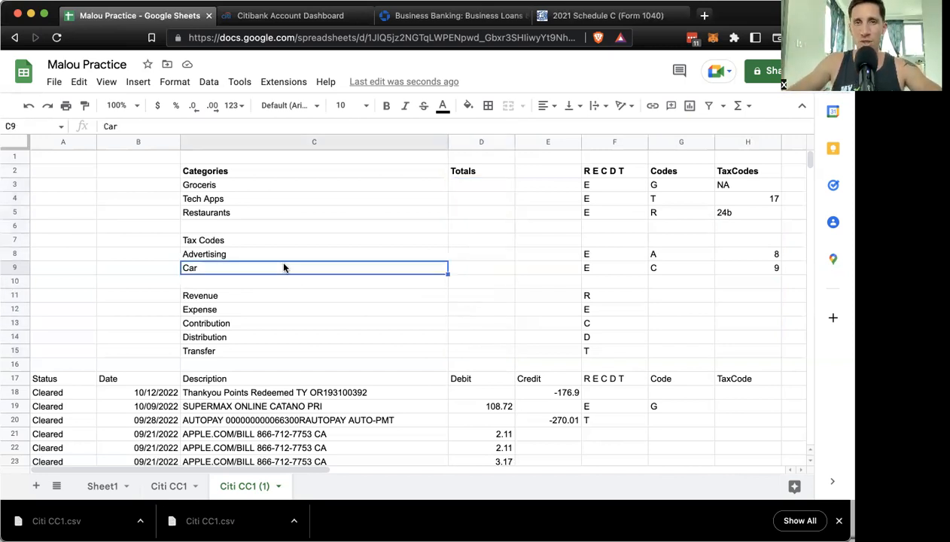
# Step: Make the transaction headings R E C D T, Code and TaxCode in F17:H17 bold
pyautogui.scroll(-5, 264, 303)
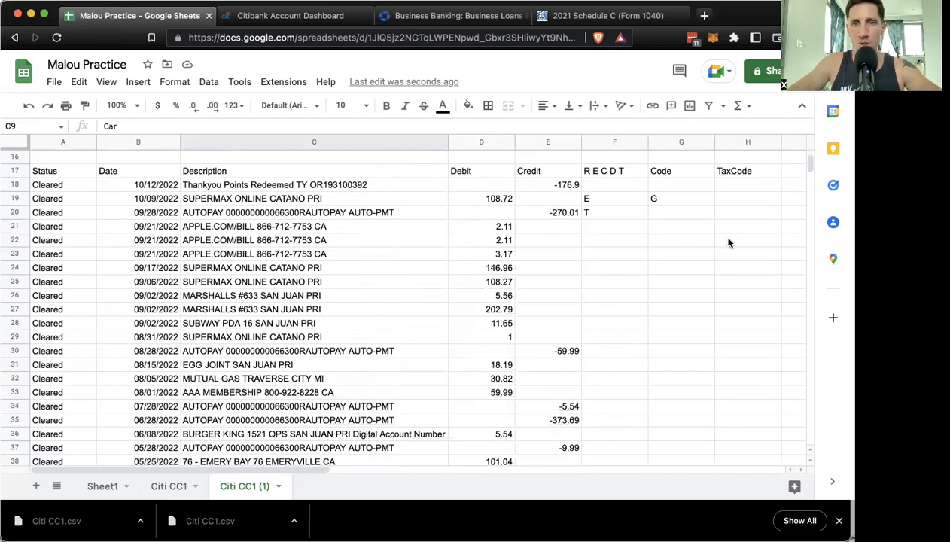
pyautogui.moveTo(610, 173); pyautogui.dragTo(732, 171)
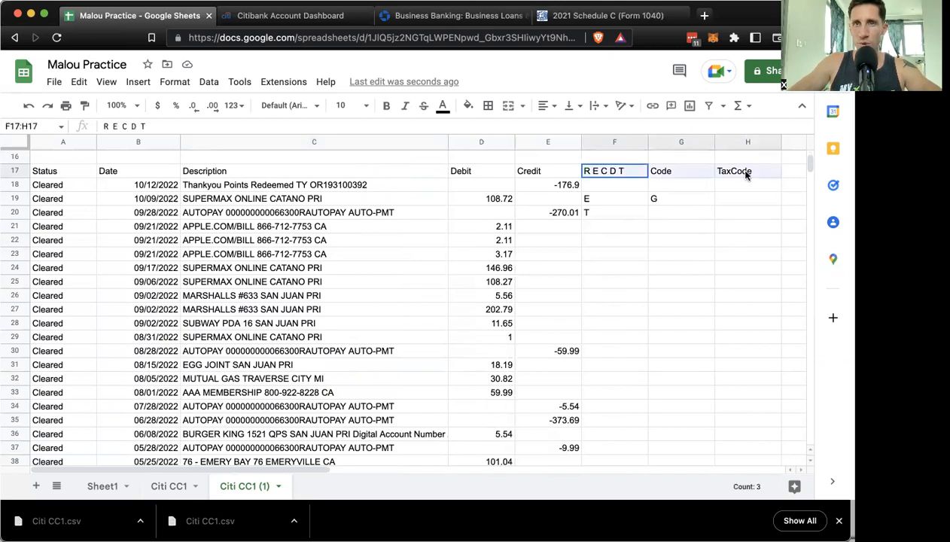
pyautogui.click(387, 105)
pyautogui.click(673, 298)
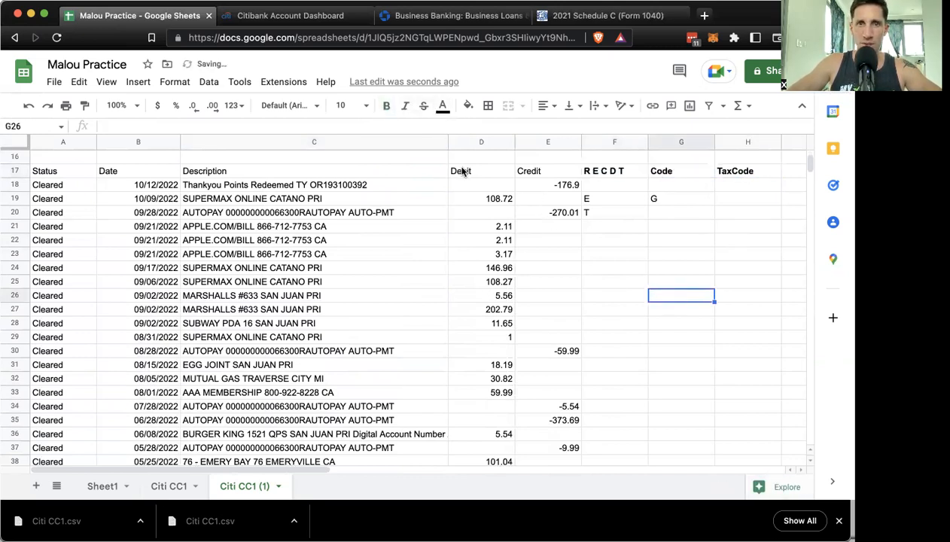
# Step: Fill the heading cells from Status to Credit in A17:E17 with light blue
pyautogui.moveTo(556, 170); pyautogui.dragTo(67, 175)
pyautogui.click(468, 105)
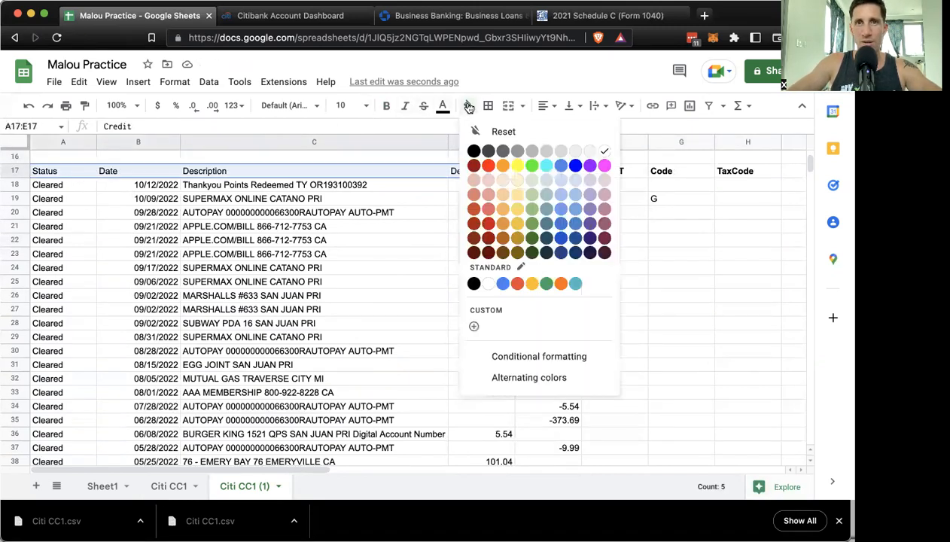
pyautogui.click(565, 180)
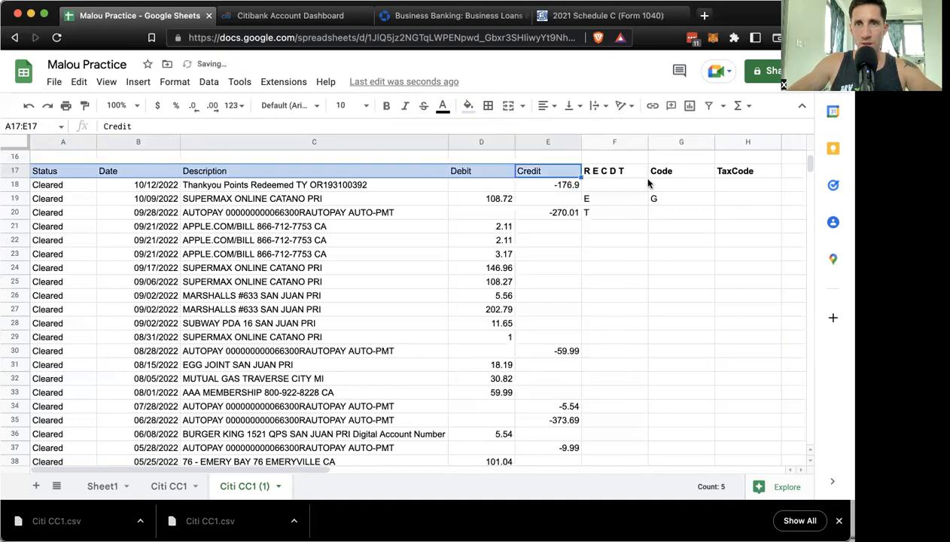
# Step: Fill the transaction heading cells R E C D T, Code and TaxCode in F17:H17 with yellow
pyautogui.click(641, 185)
pyautogui.click(619, 175)
pyautogui.moveTo(619, 174); pyautogui.dragTo(738, 178)
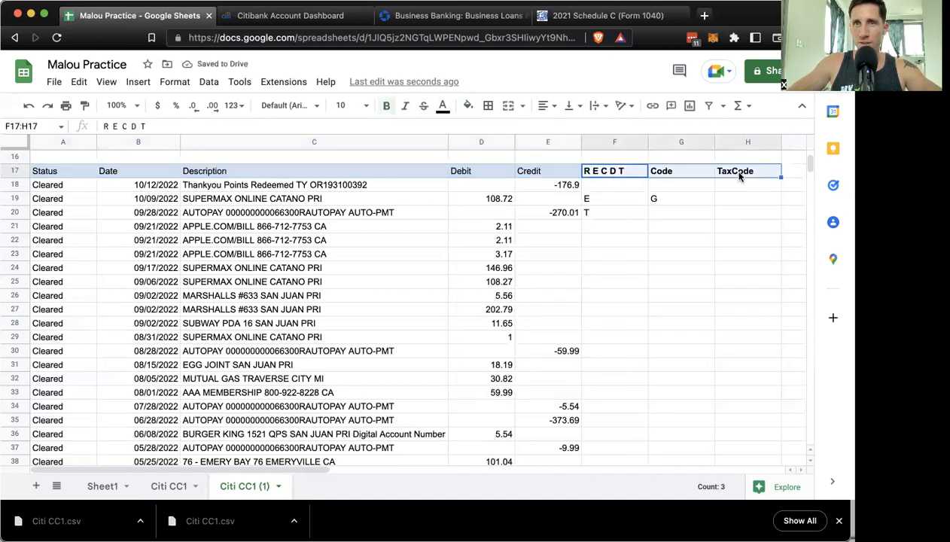
pyautogui.click(466, 106)
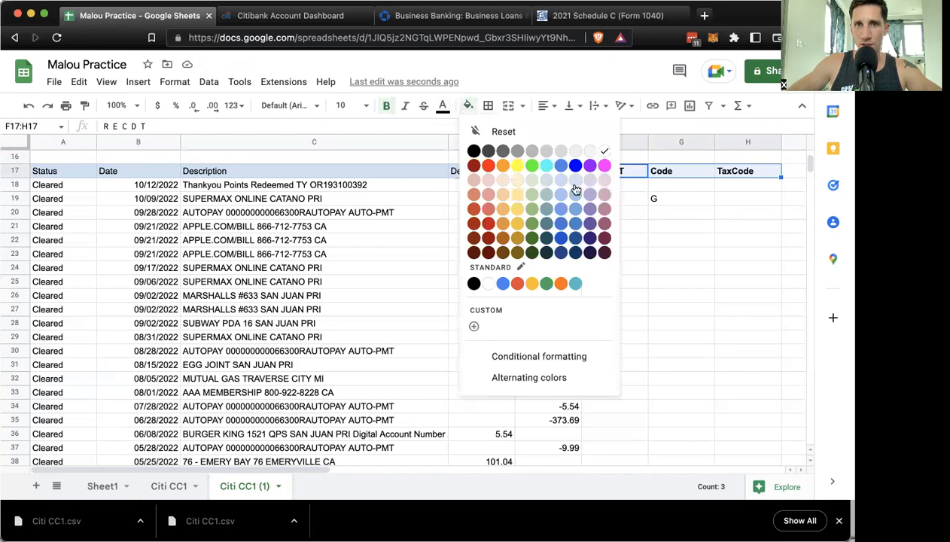
pyautogui.click(517, 165)
pyautogui.click(717, 258)
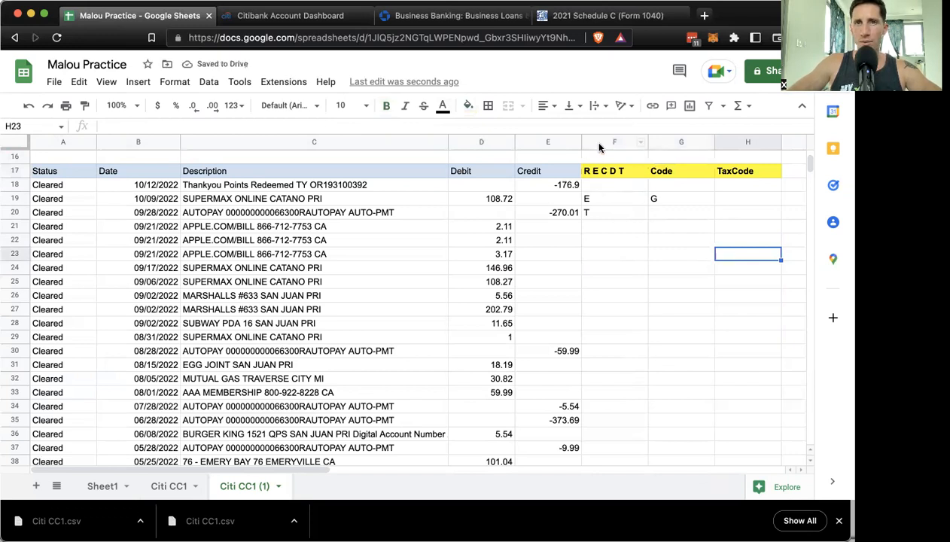
# Step: Fill the whole of columns F to H with the palest yellow shade
pyautogui.moveTo(601, 148); pyautogui.dragTo(748, 148)
pyautogui.scroll(5, 748, 147)
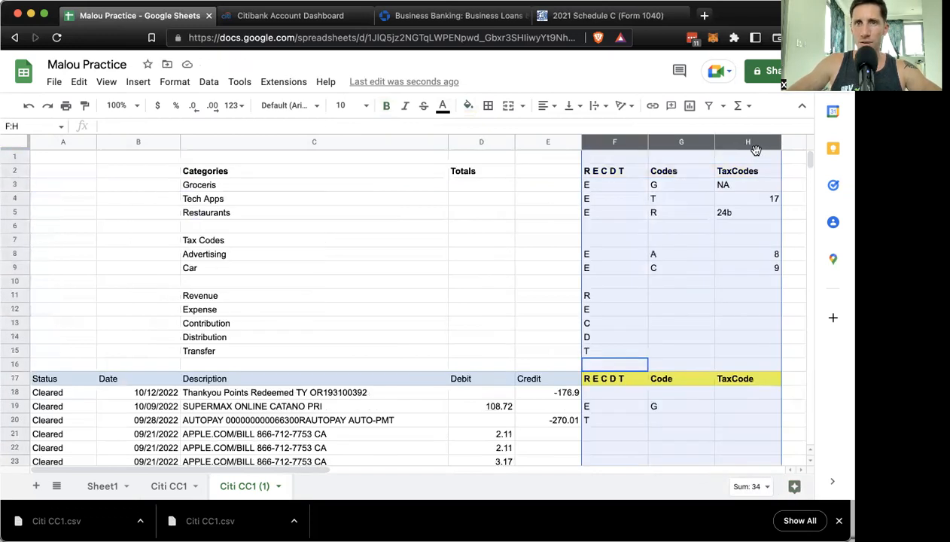
pyautogui.click(468, 106)
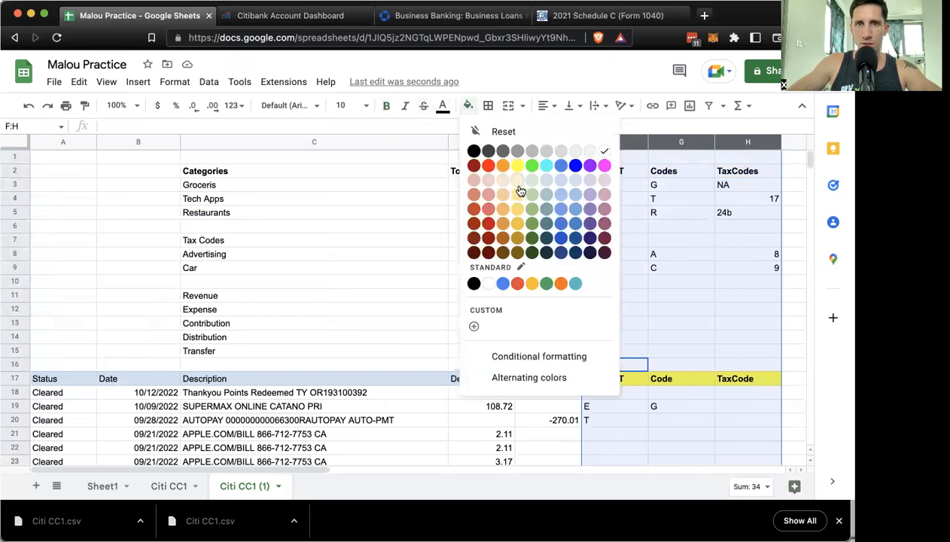
pyautogui.click(518, 181)
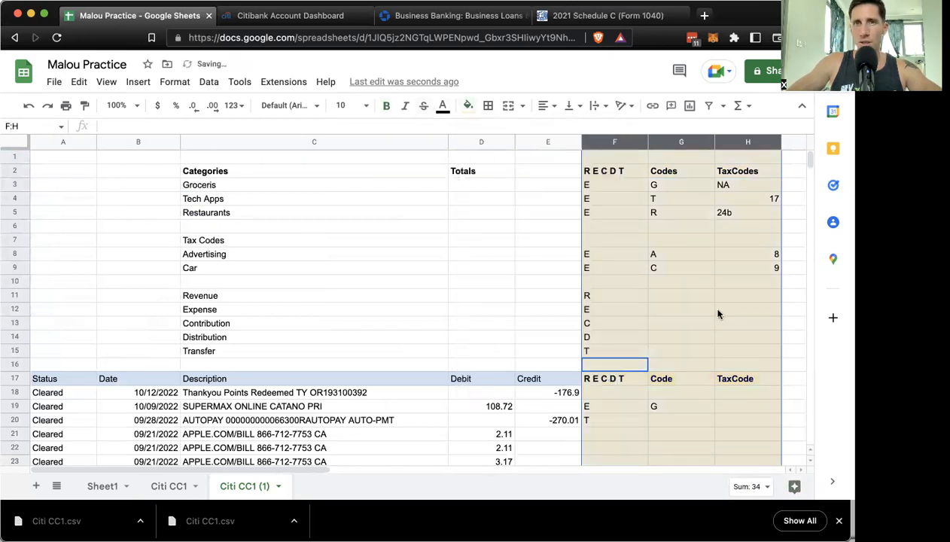
# Step: Fill both sets of code heading cells, F2:H2 and F17:H17, with bright yellow
pyautogui.moveTo(605, 170); pyautogui.dragTo(718, 178)
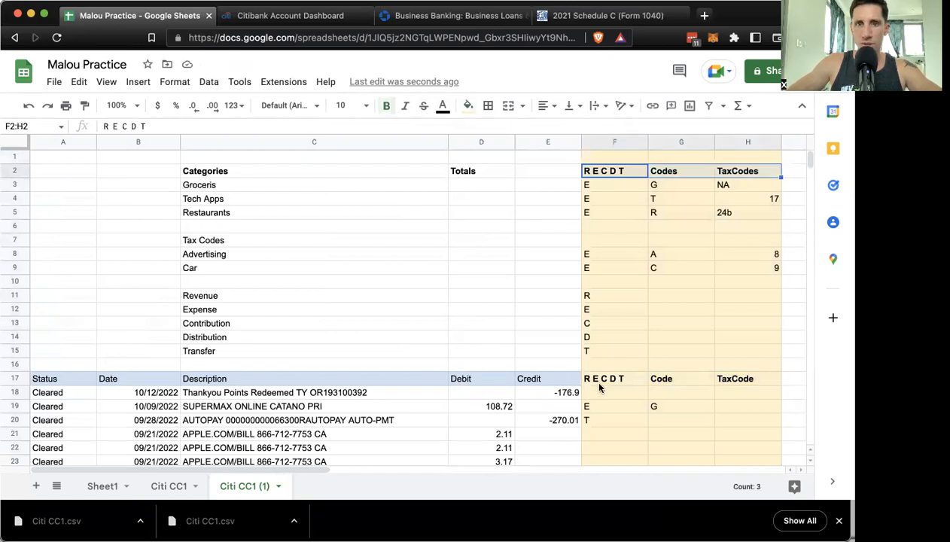
pyautogui.moveTo(600, 381); pyautogui.dragTo(735, 381)
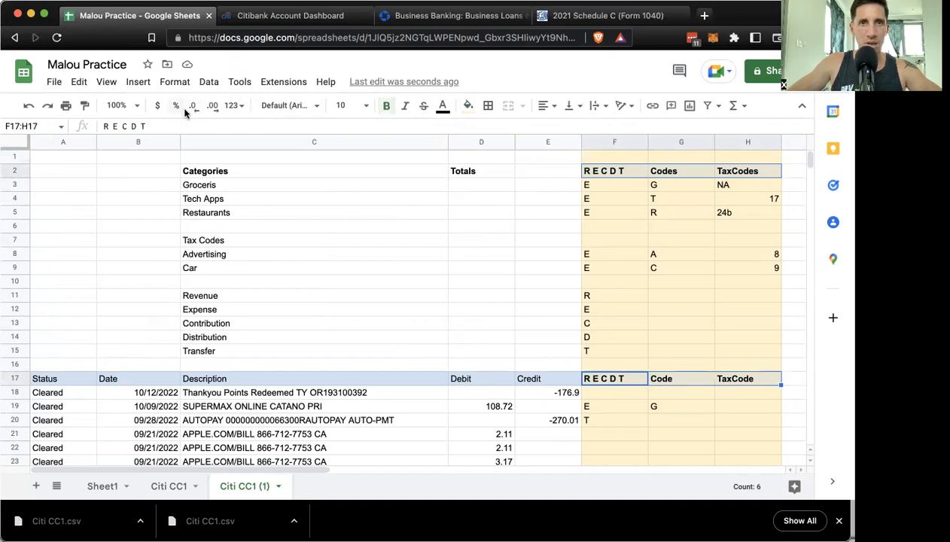
pyautogui.click(467, 105)
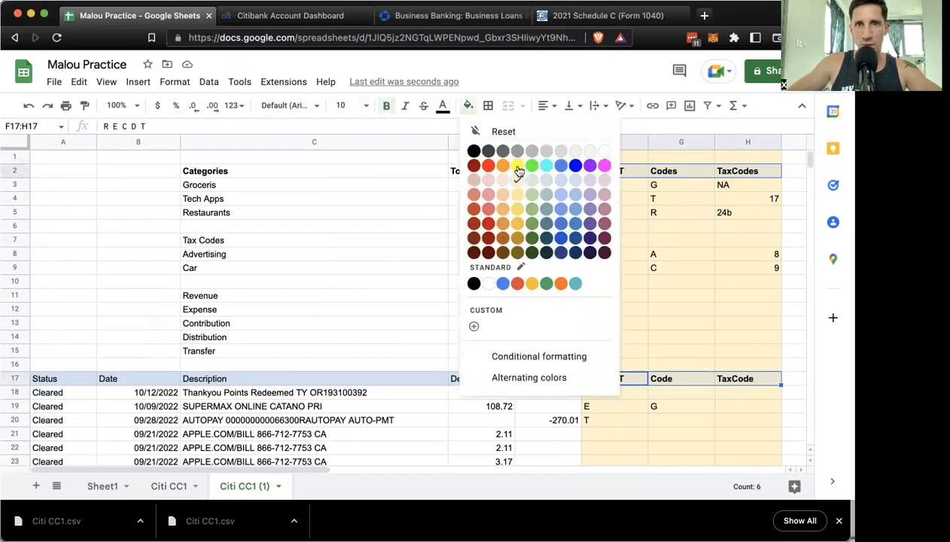
pyautogui.click(513, 169)
pyautogui.click(416, 235)
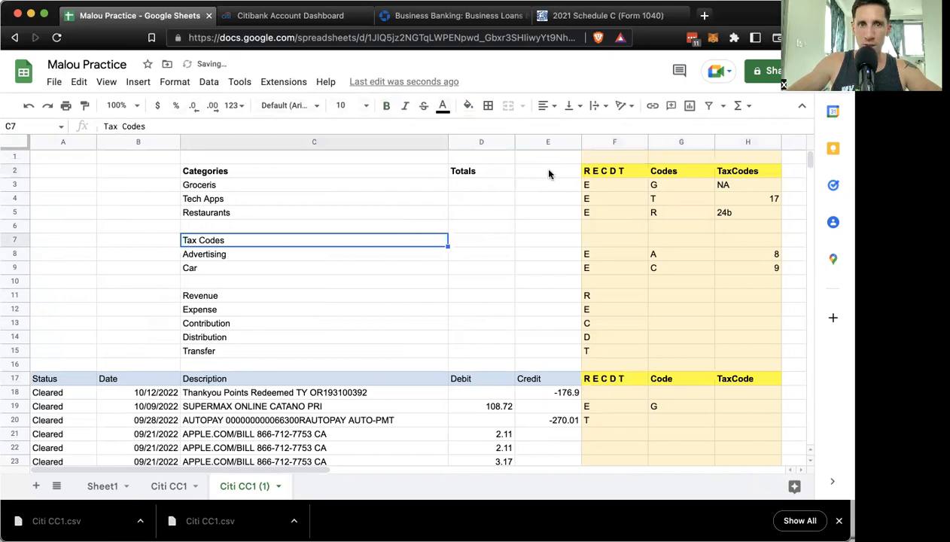
# Step: Fill the Categories and Totals heading row A2:E2 and the transaction heading row A17:E17 with cornflower blue
pyautogui.moveTo(549, 174); pyautogui.dragTo(219, 174)
pyautogui.moveTo(64, 171); pyautogui.dragTo(534, 173)
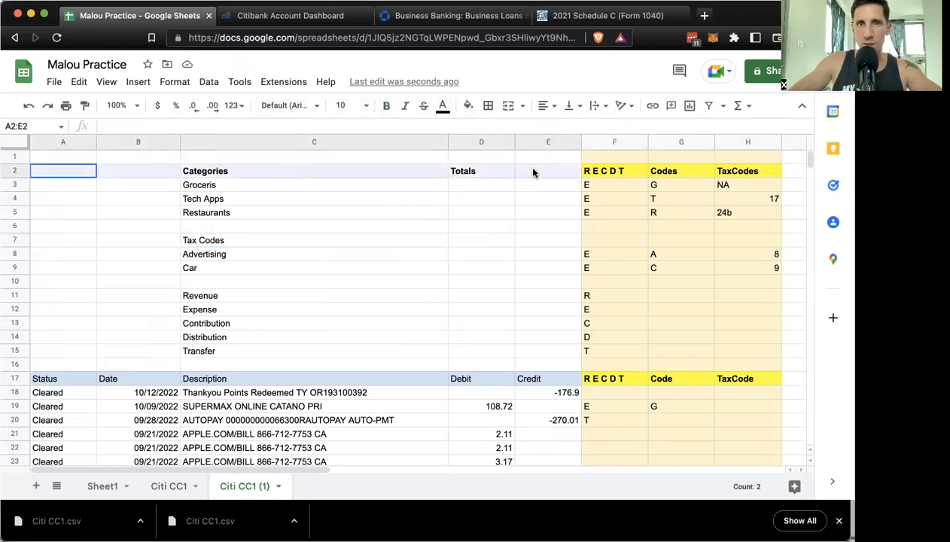
pyautogui.click(468, 105)
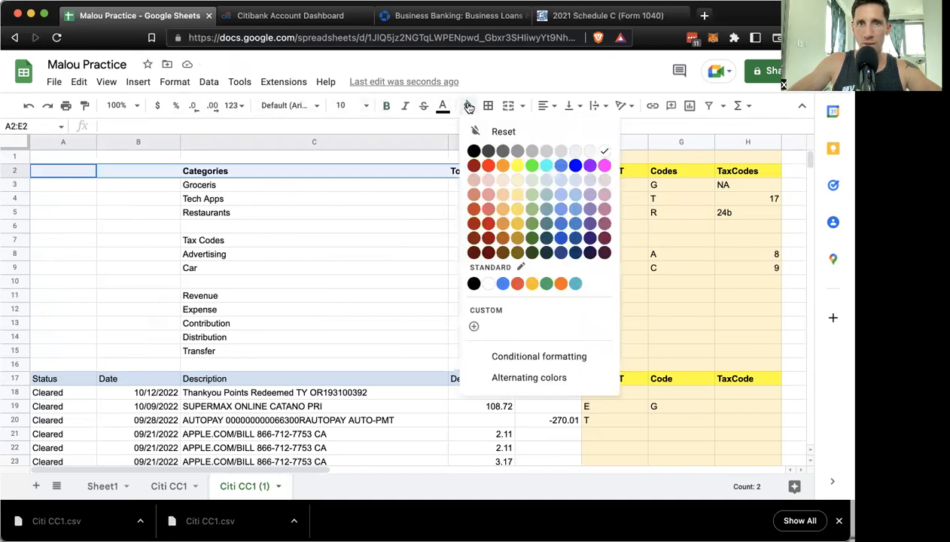
pyautogui.click(560, 166)
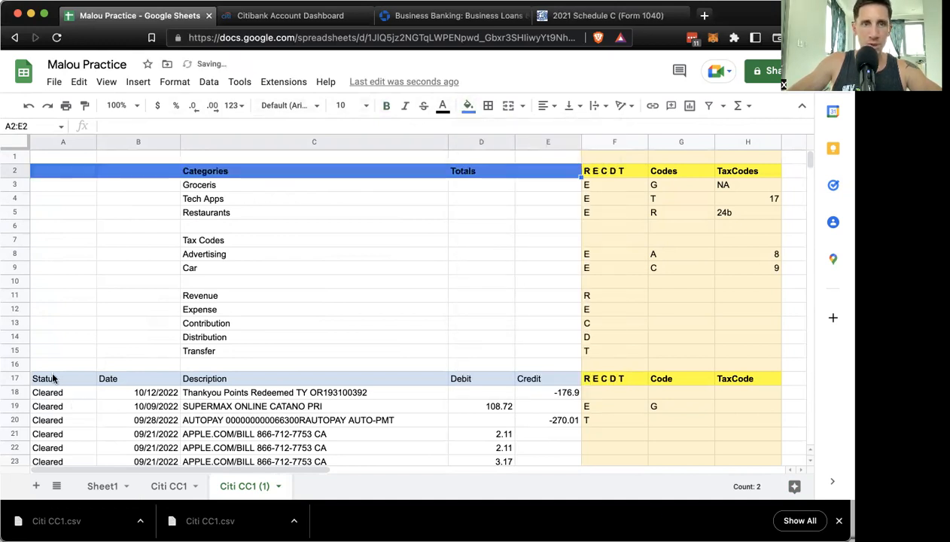
pyautogui.moveTo(53, 379); pyautogui.dragTo(528, 375)
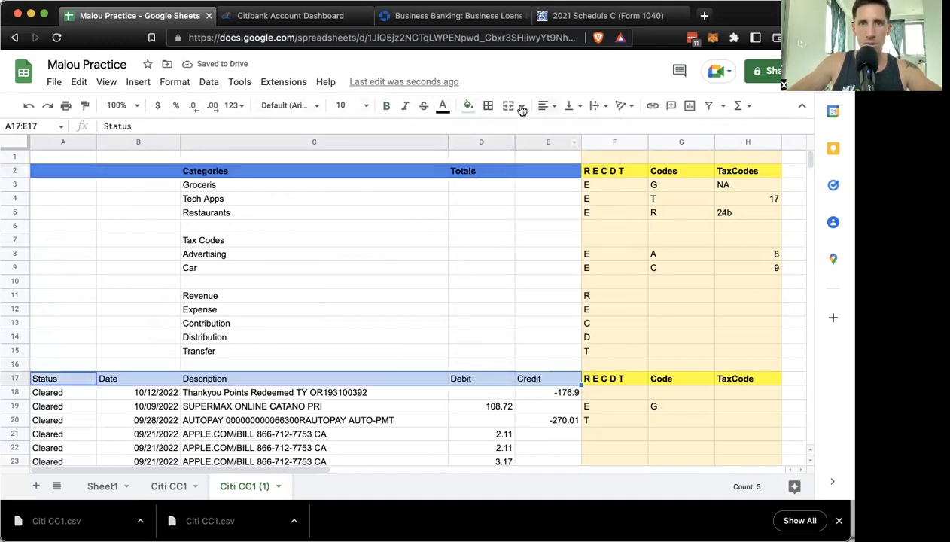
pyautogui.click(467, 106)
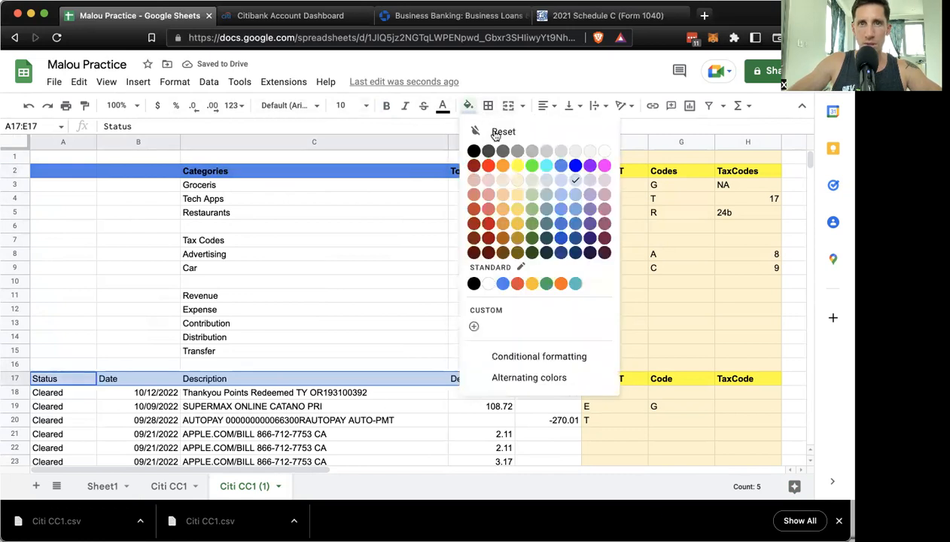
pyautogui.click(563, 166)
pyautogui.click(437, 294)
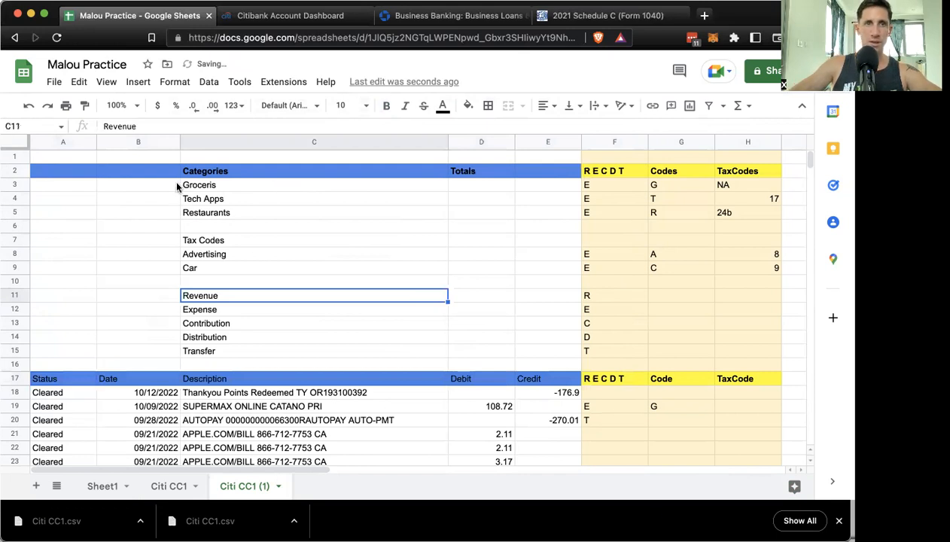
# Step: Fill the whole of columns A to E with the palest cornflower blue shade
pyautogui.scroll(-3, 228, 283)
pyautogui.scroll(-1, 228, 283)
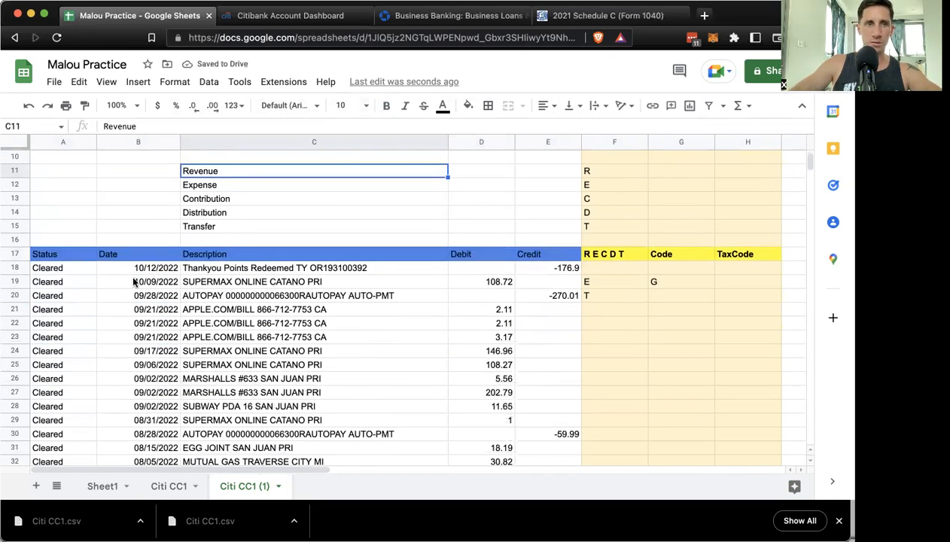
pyautogui.moveTo(68, 143); pyautogui.dragTo(536, 147)
pyautogui.scroll(3, 543, 147)
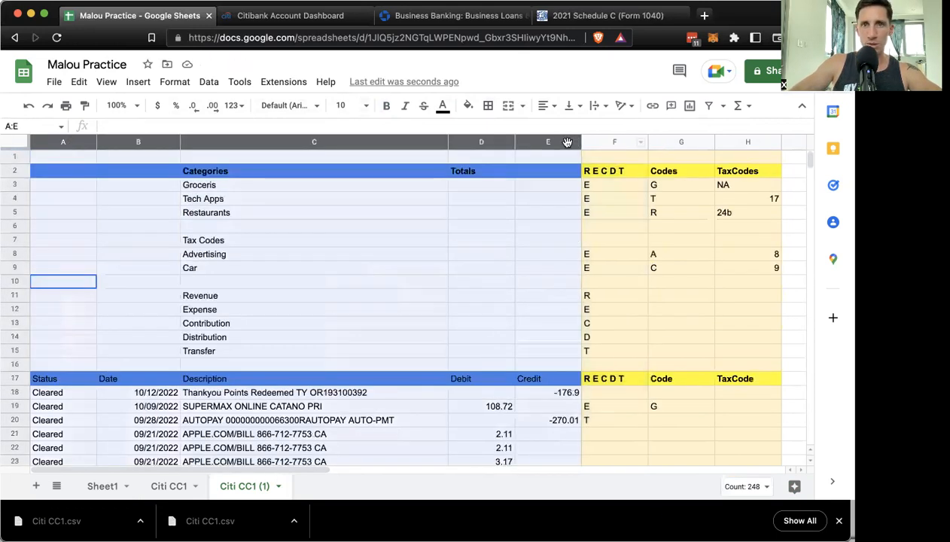
pyautogui.click(468, 105)
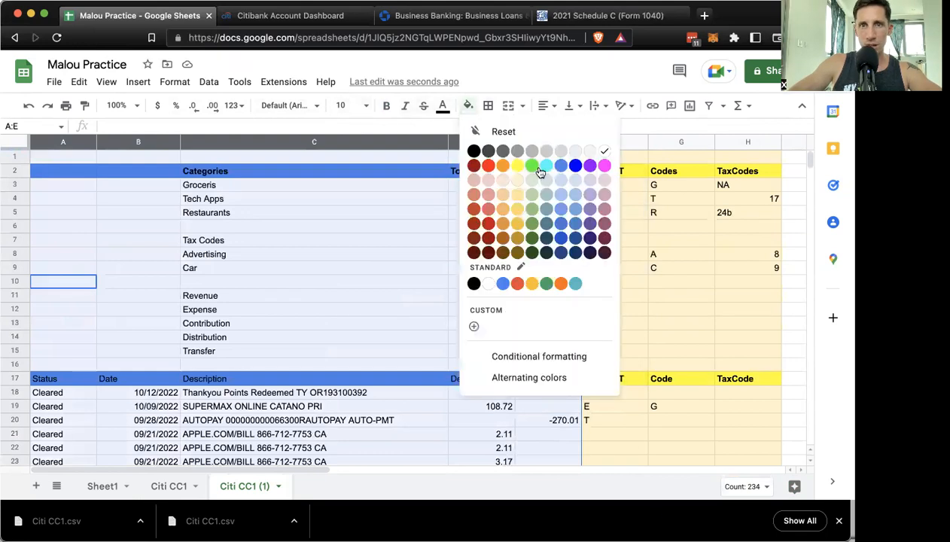
pyautogui.click(563, 182)
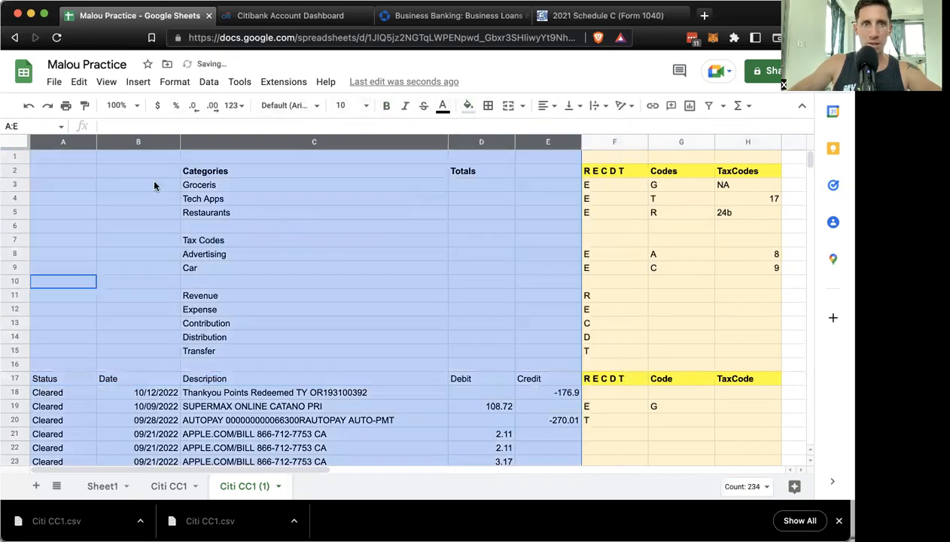
# Step: Fill the heading ranges A2:E2 and A17:E17 with cornflower blue so they stand out from columns A to E
pyautogui.moveTo(65, 173); pyautogui.dragTo(548, 170)
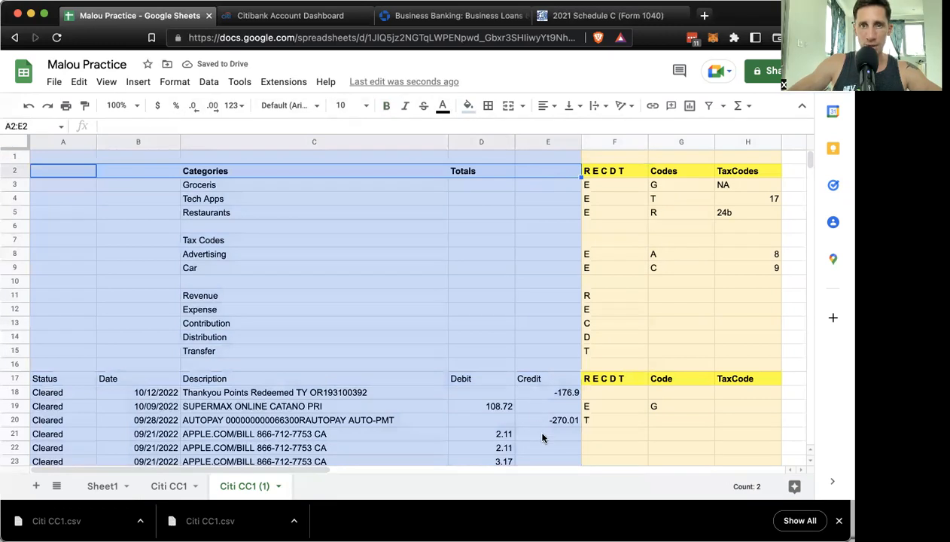
pyautogui.moveTo(547, 381); pyautogui.dragTo(53, 384)
pyautogui.click(468, 107)
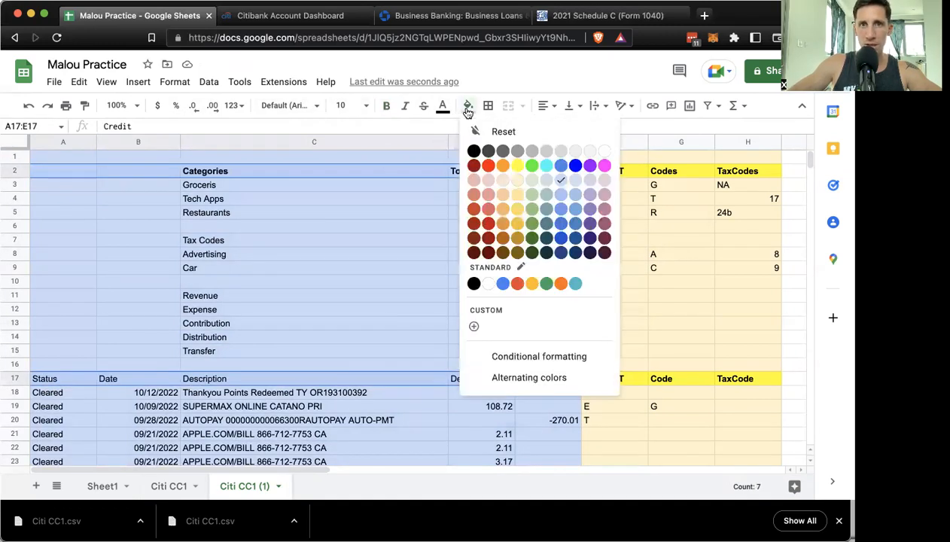
pyautogui.click(564, 166)
pyautogui.click(394, 266)
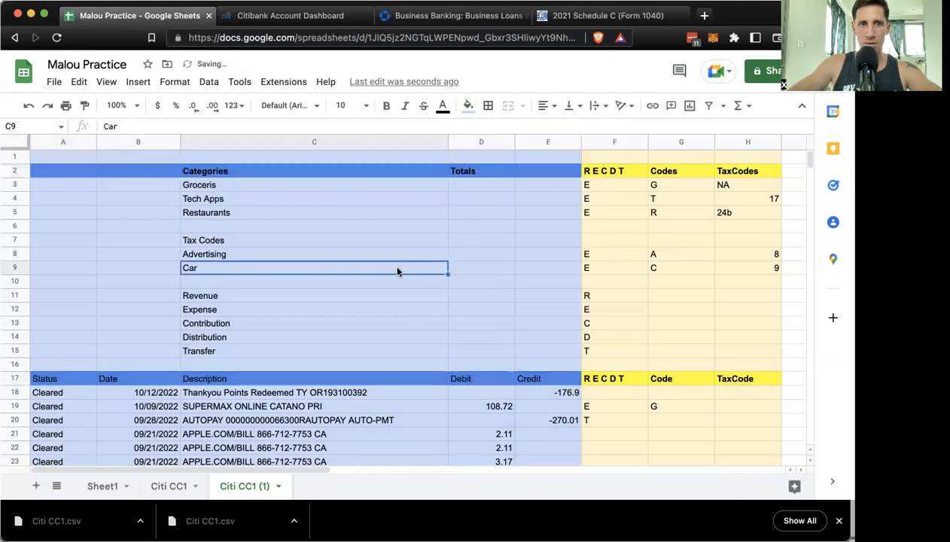
# Step: Look over the coloured sheet from the category headings down through the transaction rows
pyautogui.scroll(-6, 392, 265)
pyautogui.scroll(6, 397, 269)
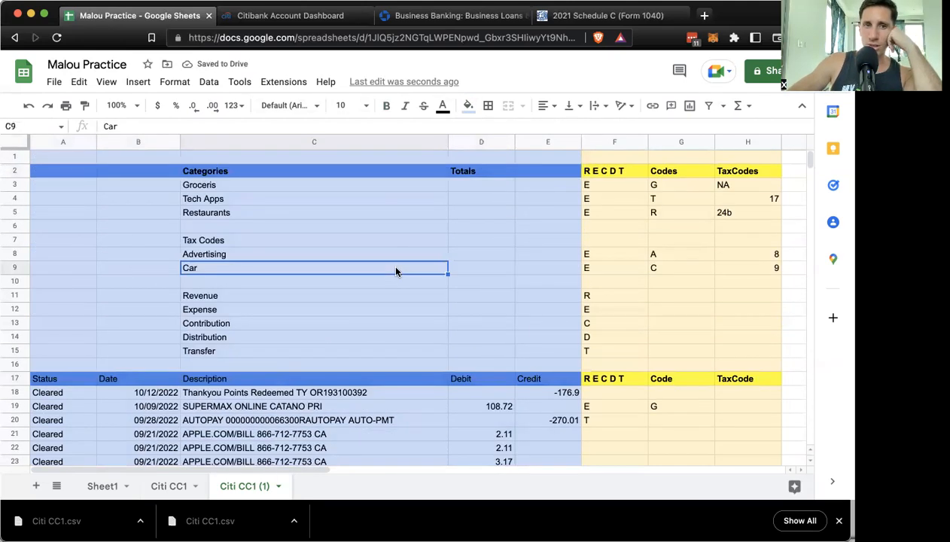
pyautogui.scroll(-10, 397, 271)
pyautogui.scroll(10, 396, 271)
pyautogui.scroll(-3, 396, 271)
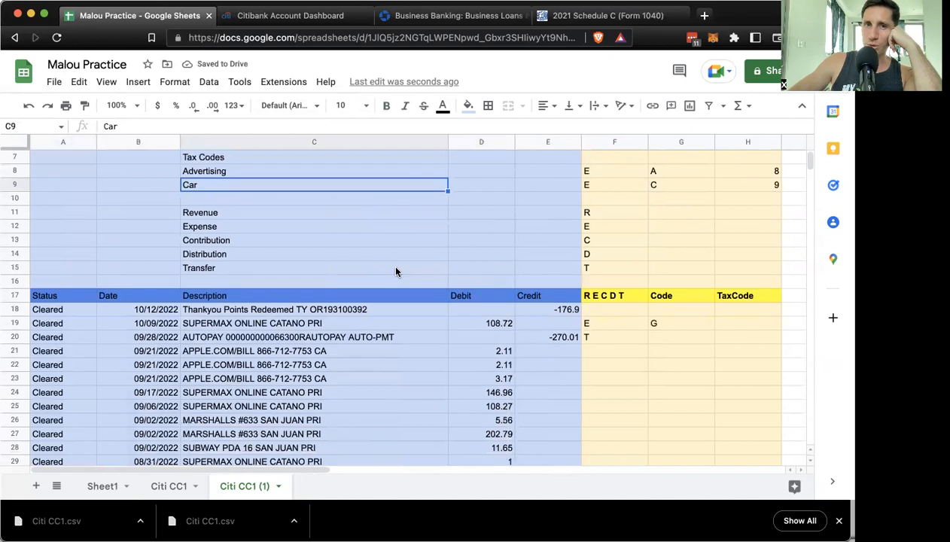
pyautogui.scroll(2, 396, 271)
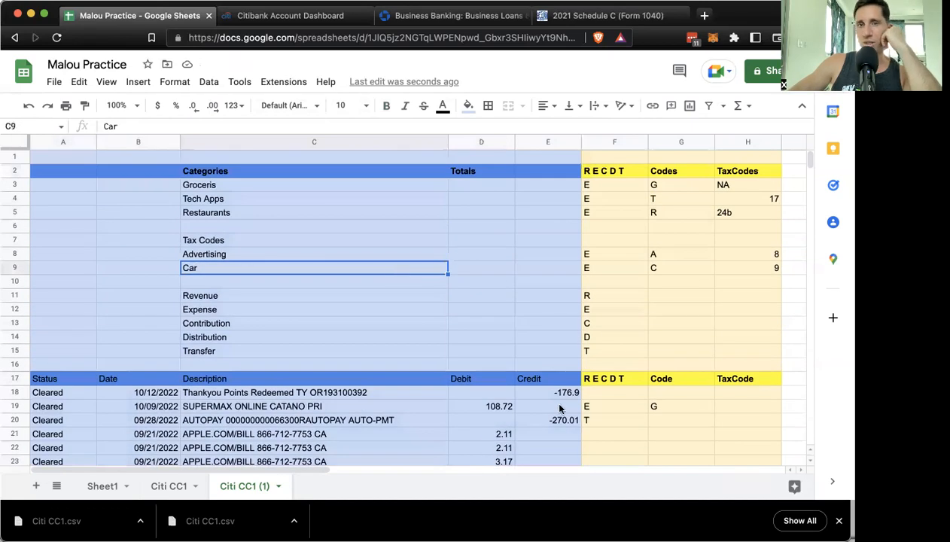
pyautogui.scroll(-5, 565, 407)
pyautogui.scroll(5, 594, 373)
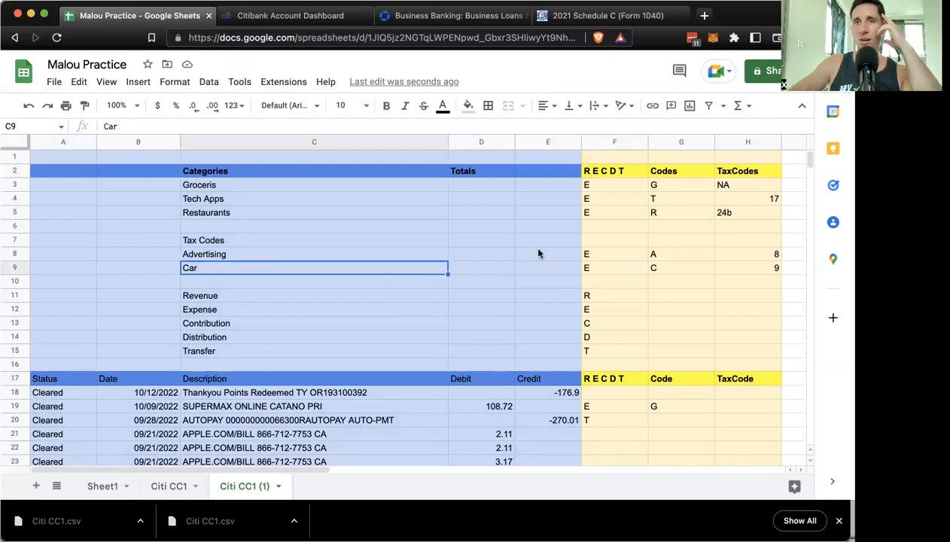
# Step: Examine the tax code and transaction type block C7:H15 and the categories block C2:H5 with their codes
pyautogui.moveTo(266, 245); pyautogui.dragTo(602, 353)
pyautogui.click(548, 268)
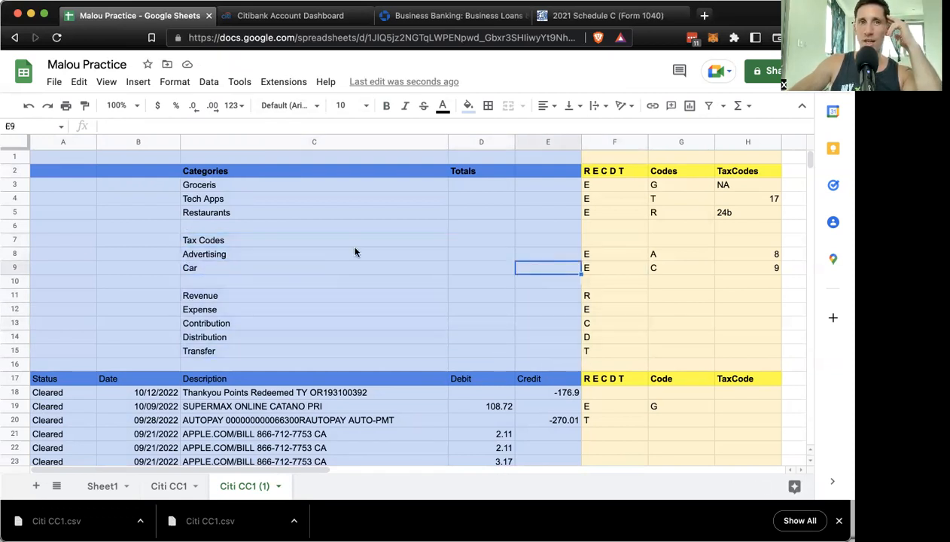
pyautogui.moveTo(197, 185); pyautogui.dragTo(234, 212)
pyautogui.moveTo(202, 240); pyautogui.dragTo(211, 352)
pyautogui.moveTo(214, 240); pyautogui.dragTo(734, 344)
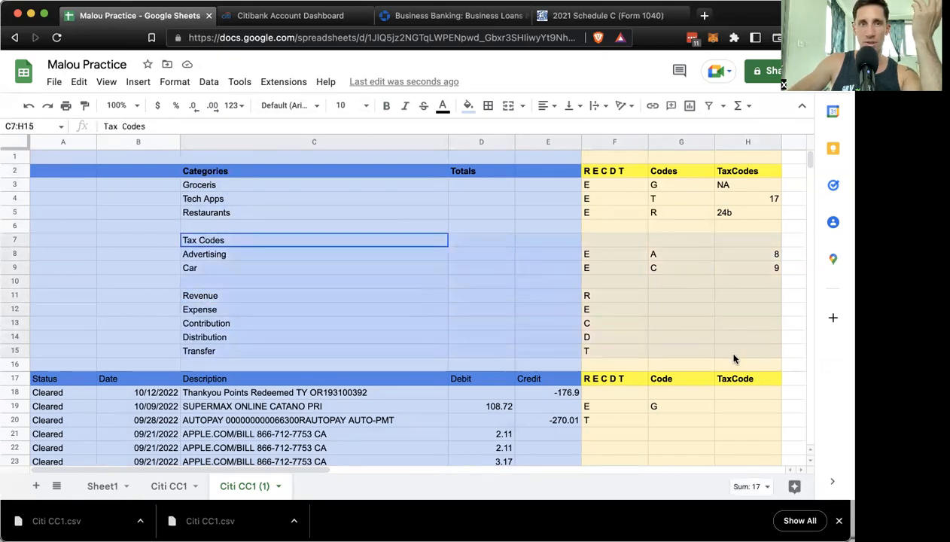
pyautogui.moveTo(195, 170); pyautogui.dragTo(738, 214)
pyautogui.click(453, 252)
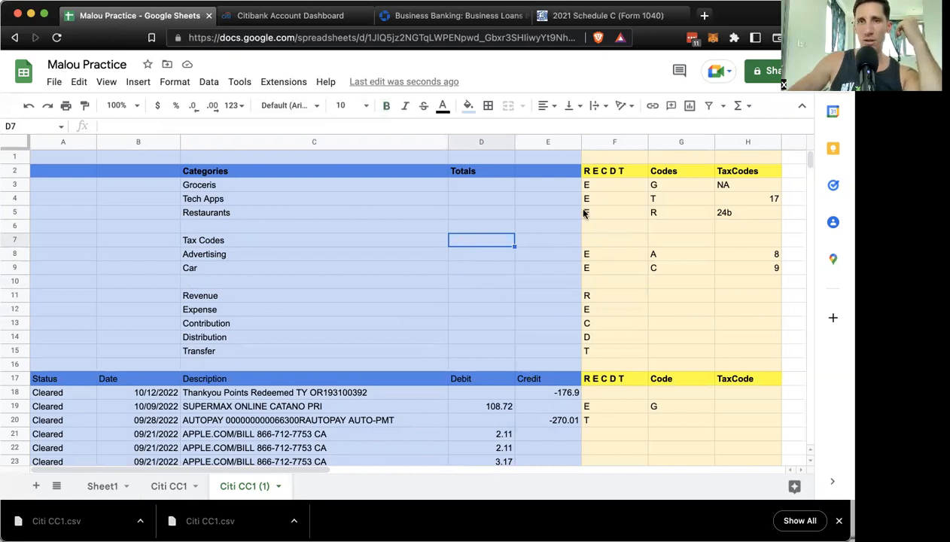
# Step: Change the Codes heading in G2 to Categories
pyautogui.click(663, 175)
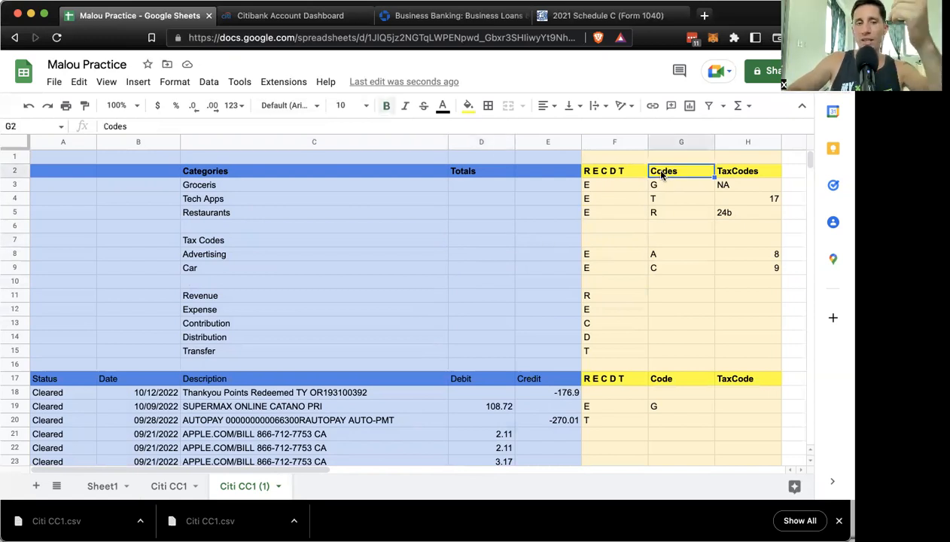
pyautogui.write('Cate')
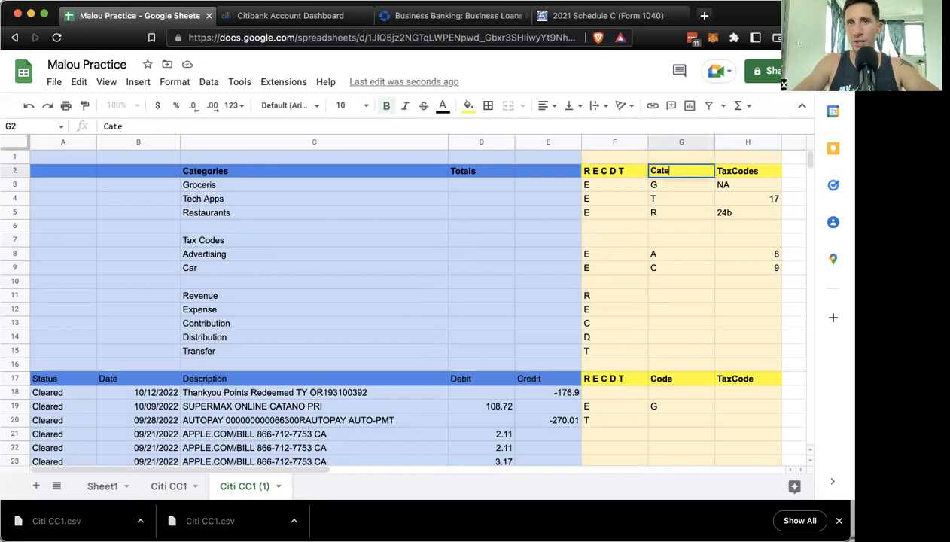
pyautogui.write('gories')
pyautogui.press('Return')
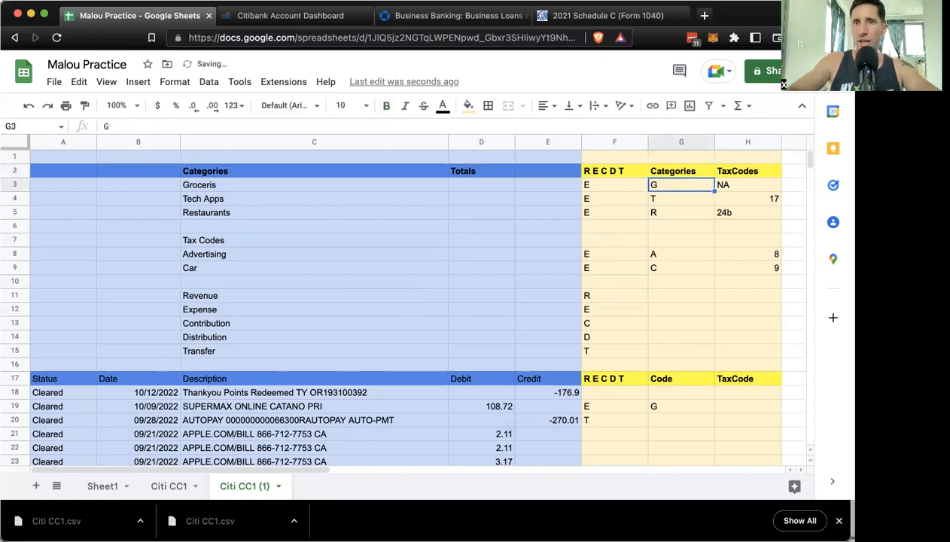
pyautogui.press('Left')
pyautogui.press('Up')
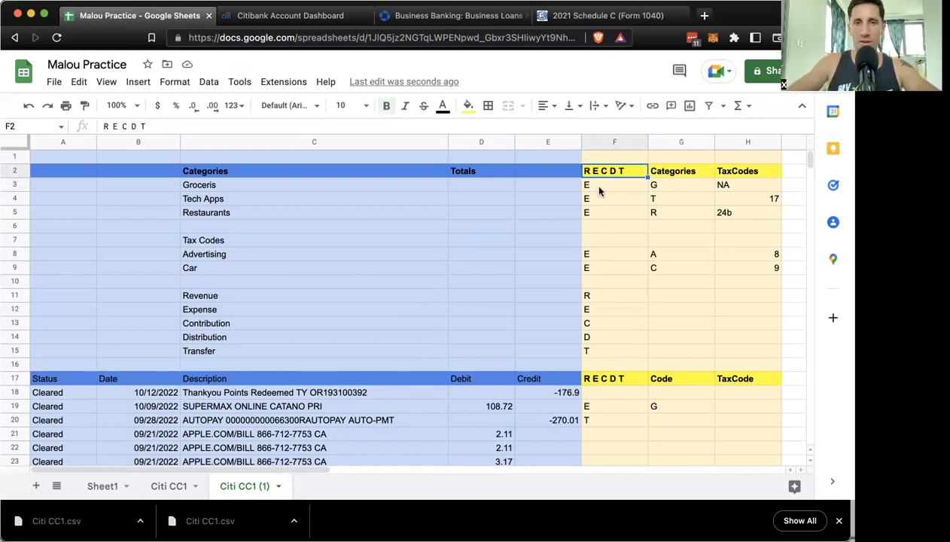
pyautogui.click(462, 272)
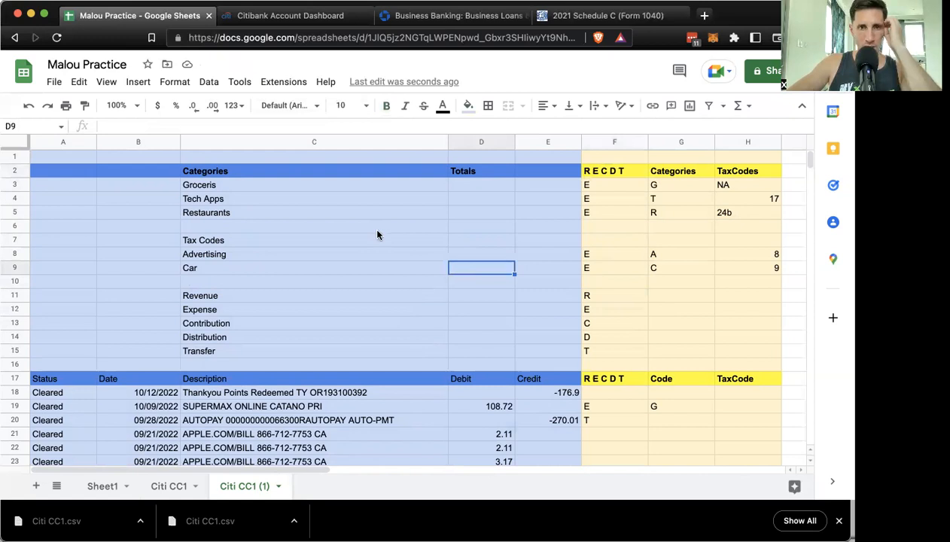
# Step: Look through the card transactions down to the last entry in row 71, including the Credit amounts, and return to the headings
pyautogui.click(489, 175)
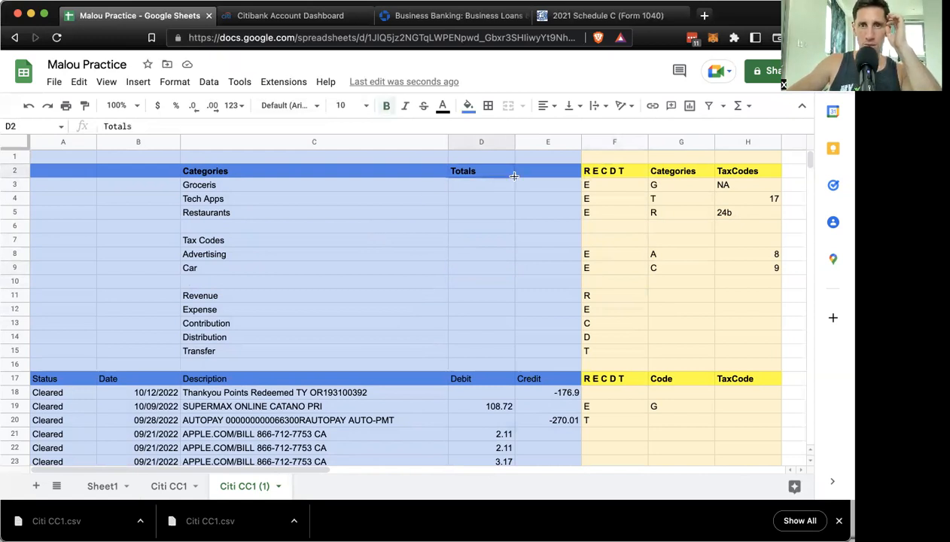
pyautogui.scroll(-3, 533, 284)
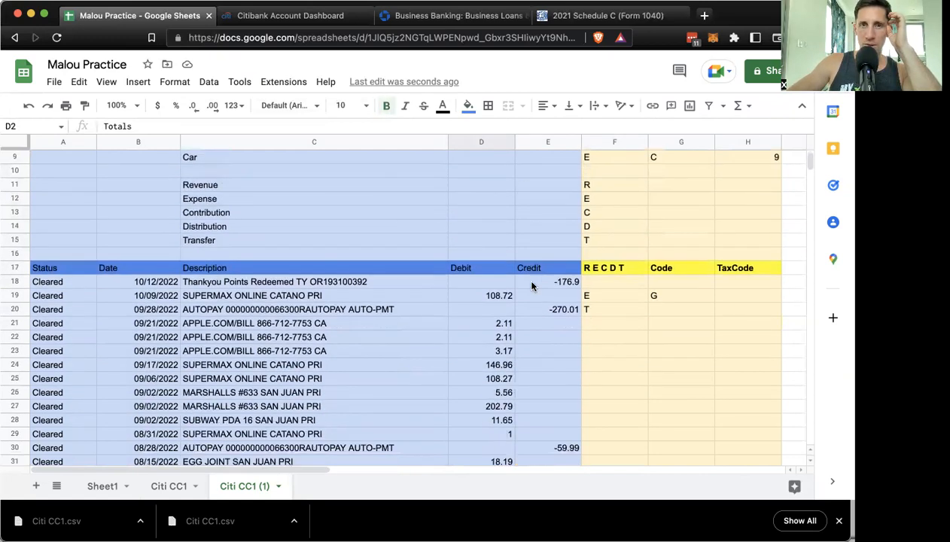
pyautogui.scroll(-13, 532, 286)
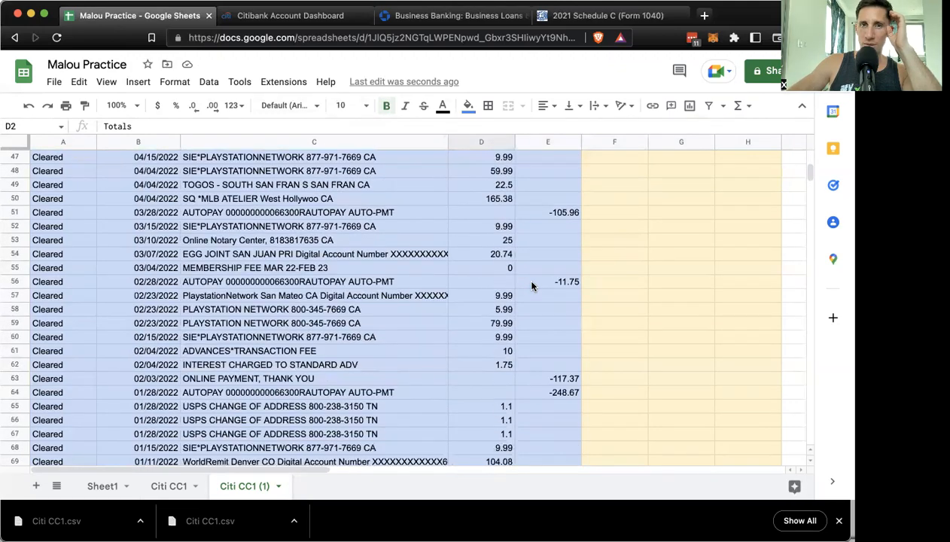
pyautogui.scroll(-2, 557, 324)
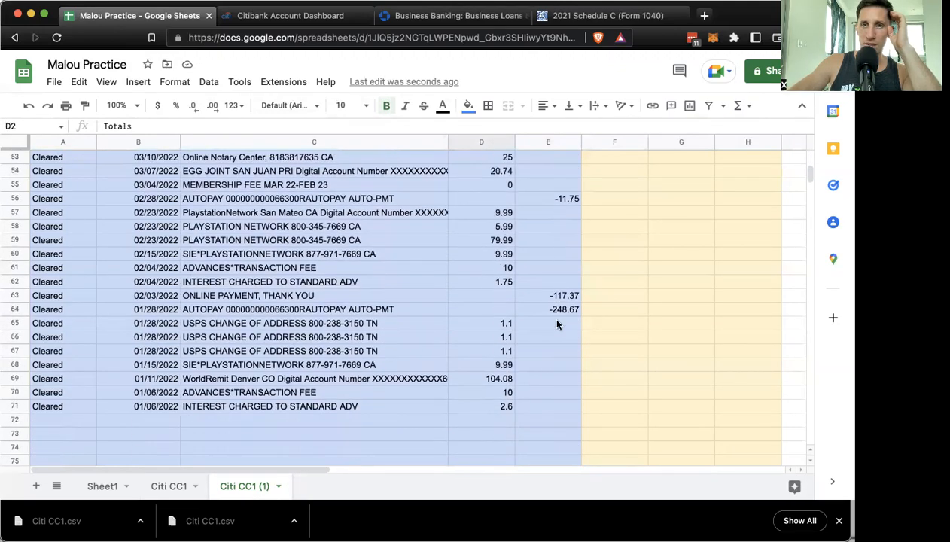
pyautogui.scroll(10, 557, 324)
pyautogui.scroll(6, 557, 324)
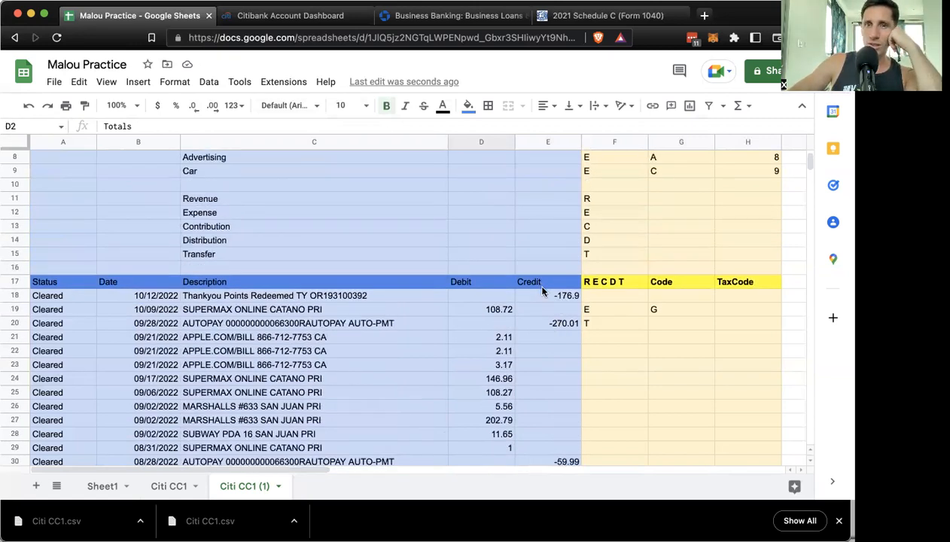
pyautogui.click(554, 296)
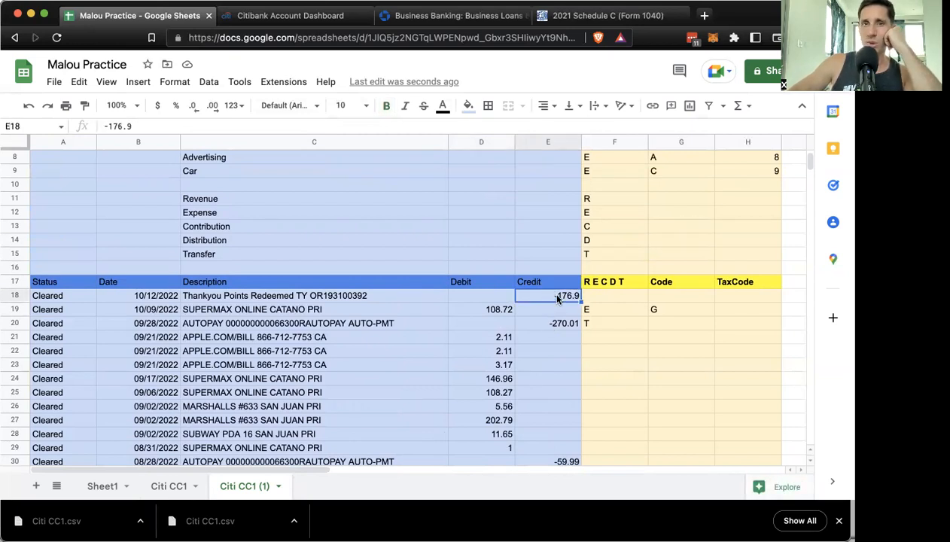
pyautogui.scroll(3, 515, 254)
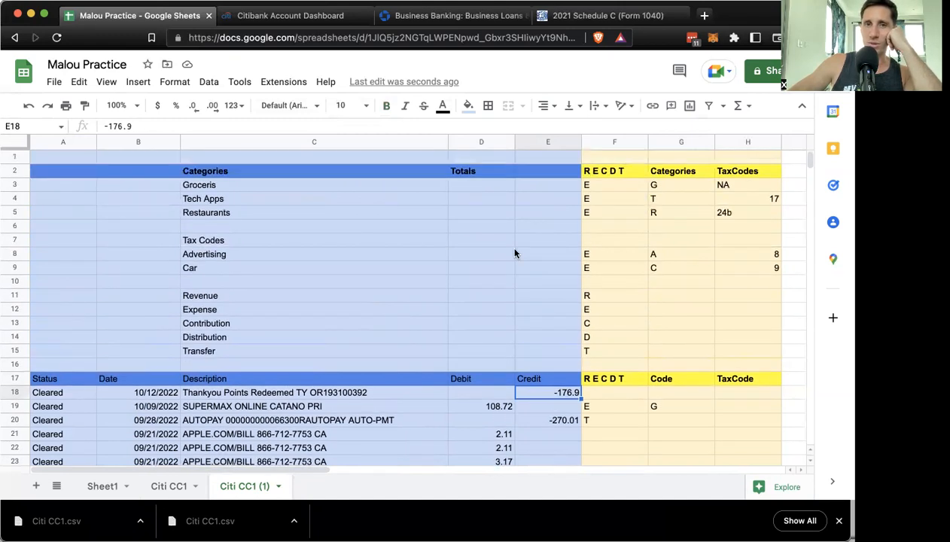
# Step: Select the transaction table A17:H71 from its heading row to the last entry to examine its extent
pyautogui.click(50, 381)
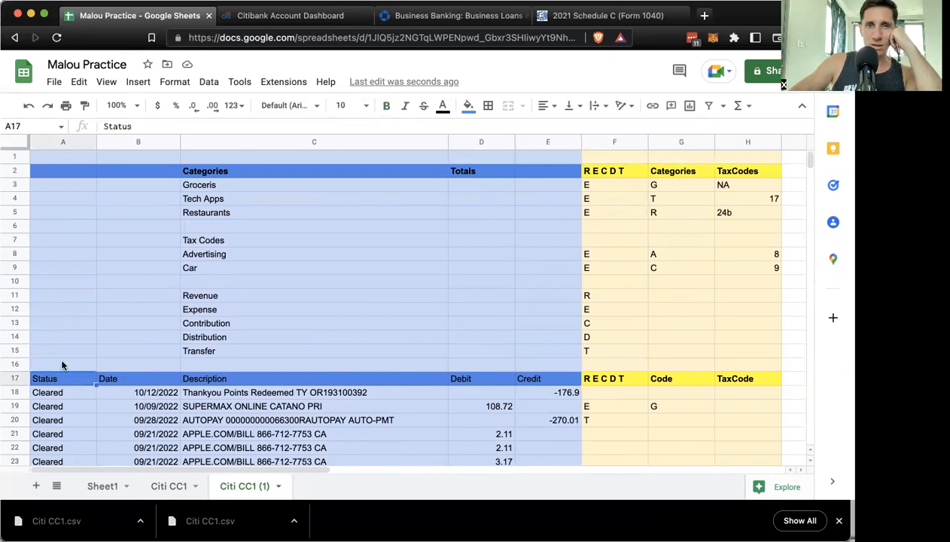
pyautogui.moveTo(51, 384); pyautogui.dragTo(729, 187)
pyautogui.scroll(20, 553, 309)
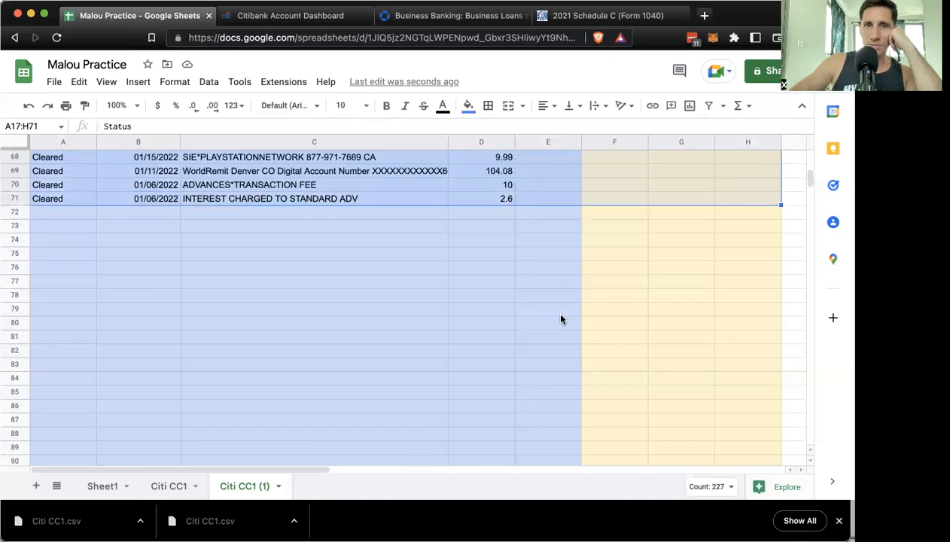
pyautogui.click(400, 267)
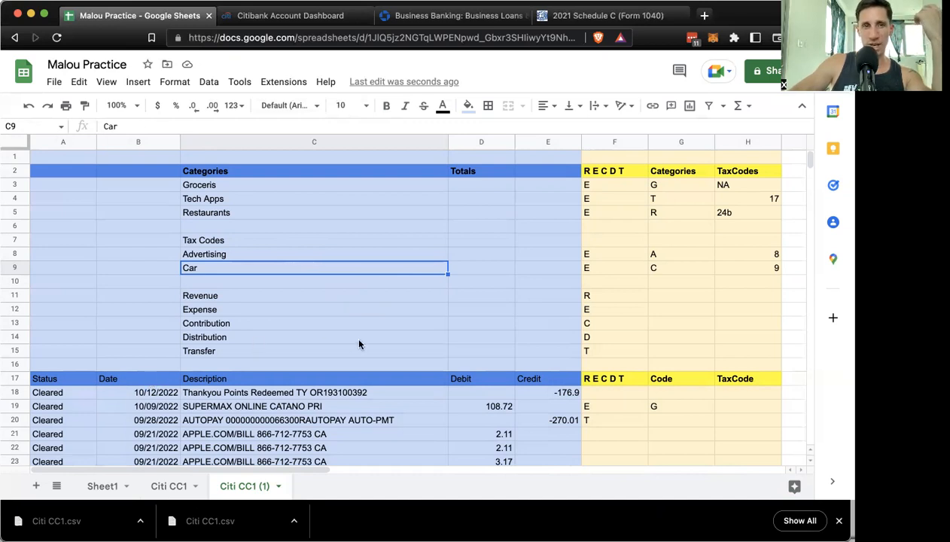
pyautogui.click(327, 339)
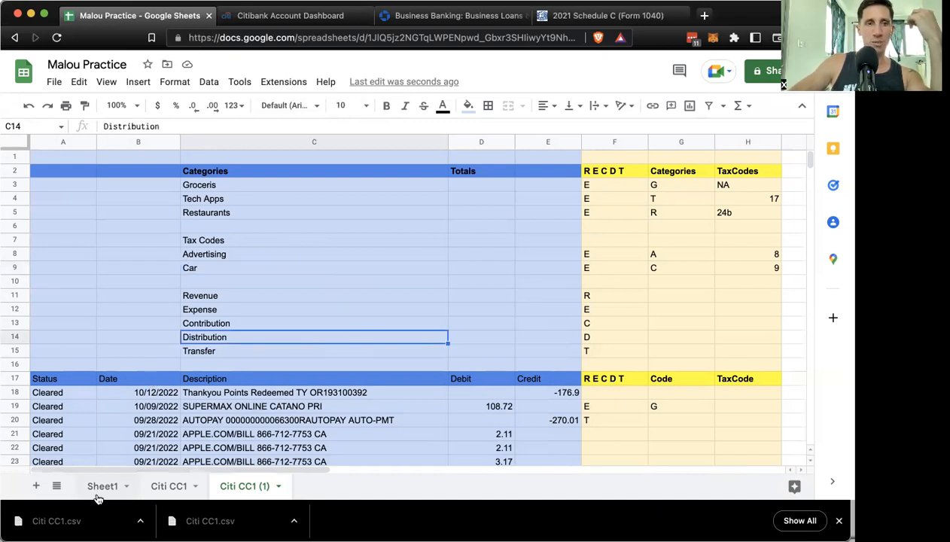
# Step: Add a new blank sheet to the workbook and return to the Citi CC1 (1) sheet
pyautogui.click(35, 486)
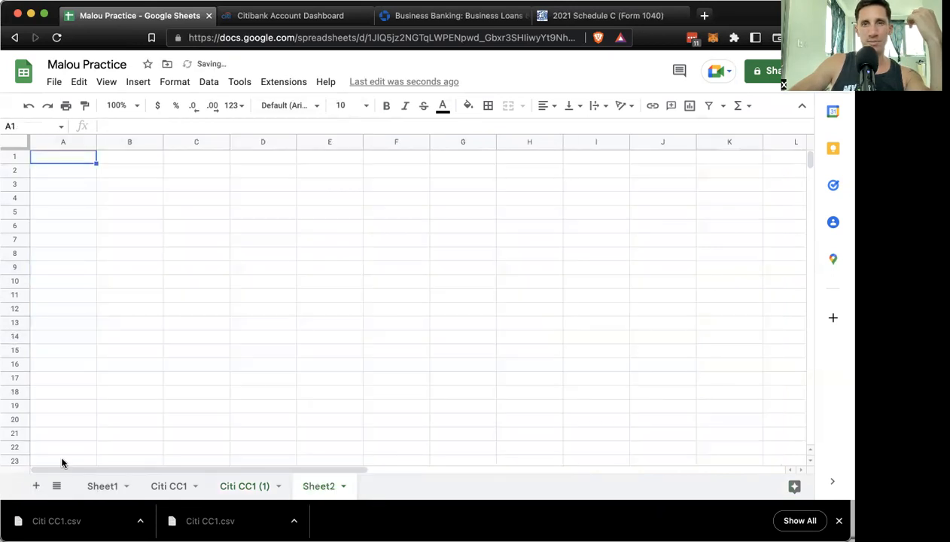
pyautogui.click(102, 491)
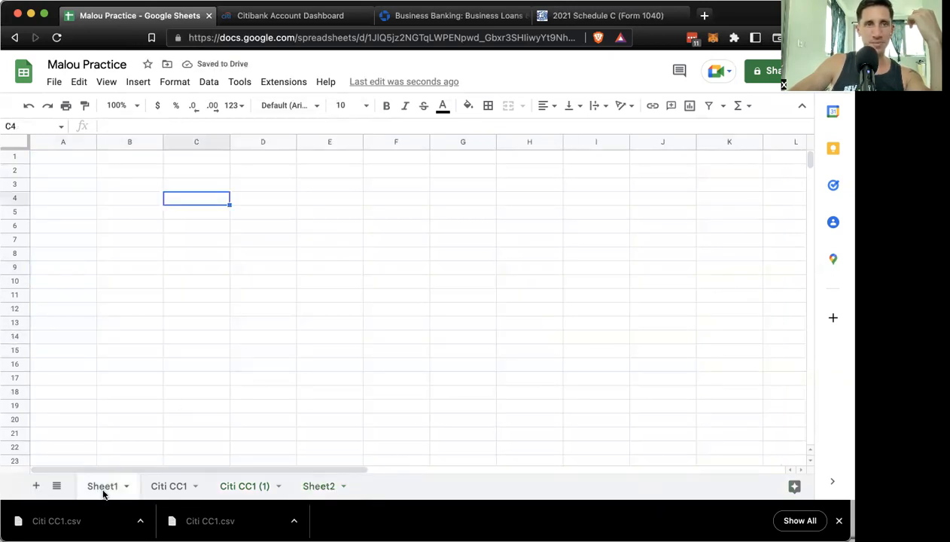
pyautogui.click(173, 489)
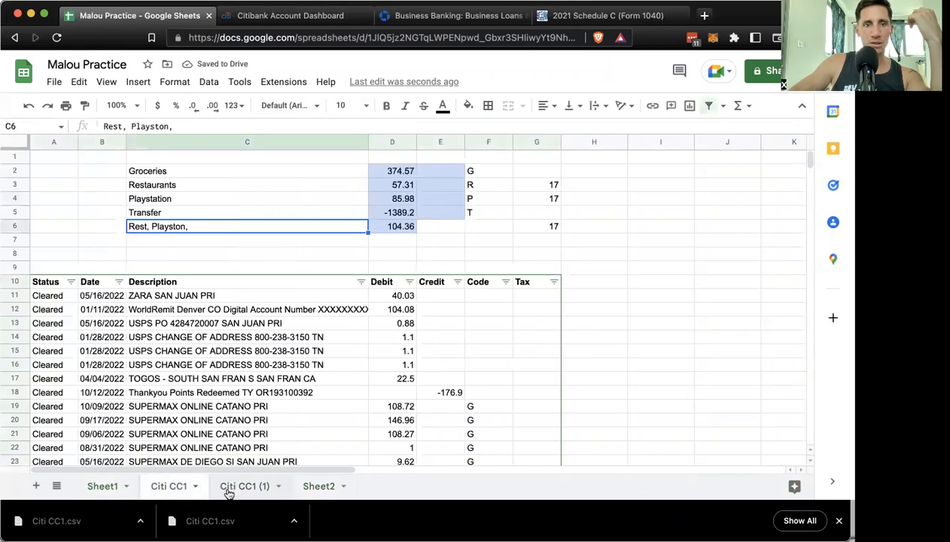
pyautogui.click(242, 488)
pyautogui.click(479, 267)
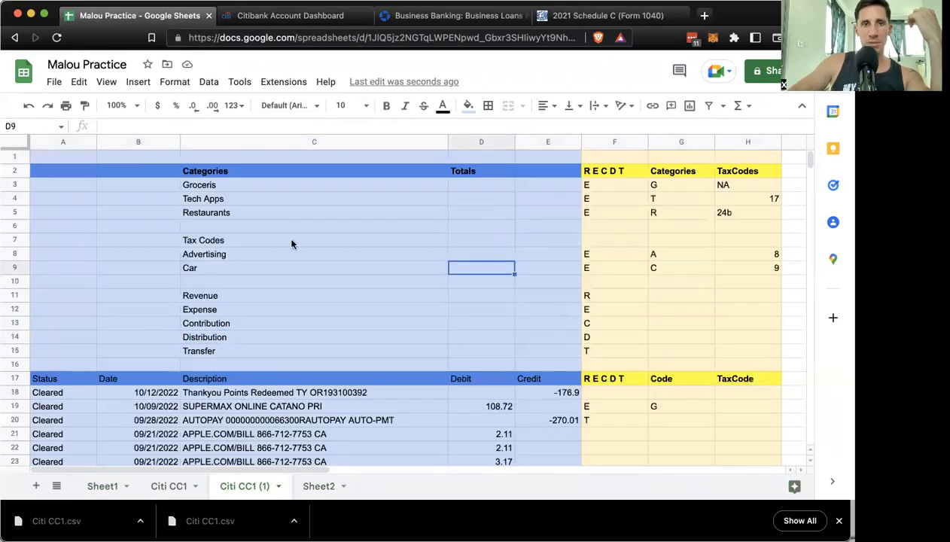
# Step: Copy the category and tax code block A1:H16 from Citi CC1 (1) into Sheet2 starting at A1
pyautogui.moveTo(41, 158); pyautogui.dragTo(729, 365)
pyautogui.hotkey('ctrl', 'c')
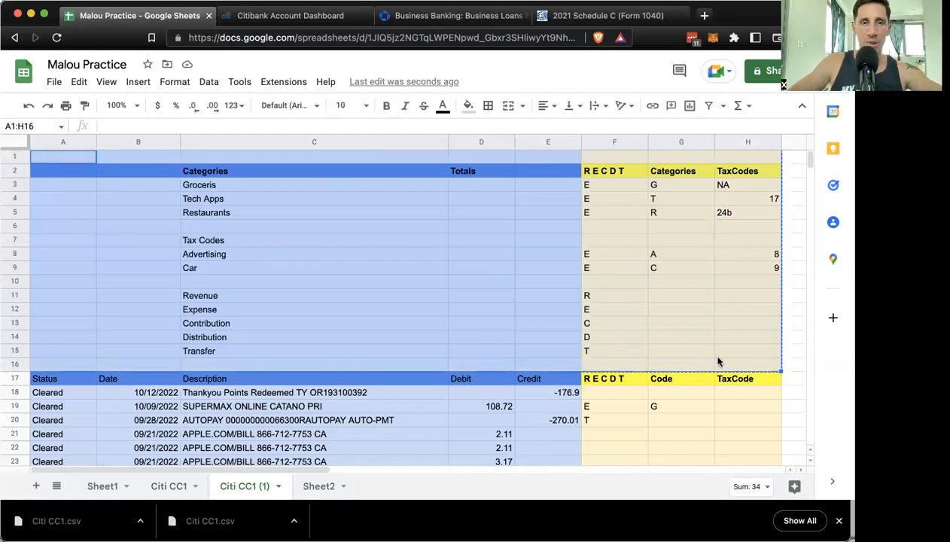
pyautogui.click(320, 486)
pyautogui.hotkey('ctrl', 'v')
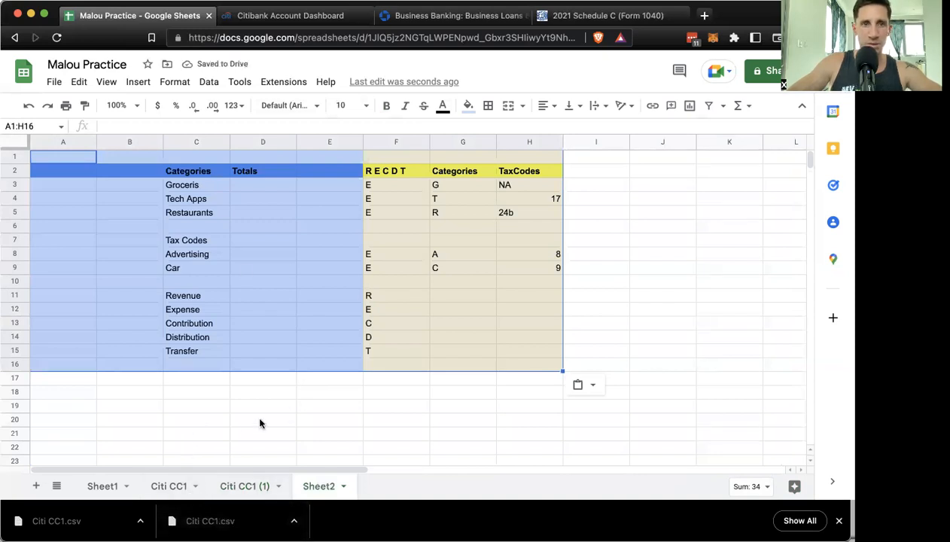
# Step: Delete rows 1 to 16 from Citi CC1 (1) and check the copied code block on Sheet2
pyautogui.click(235, 487)
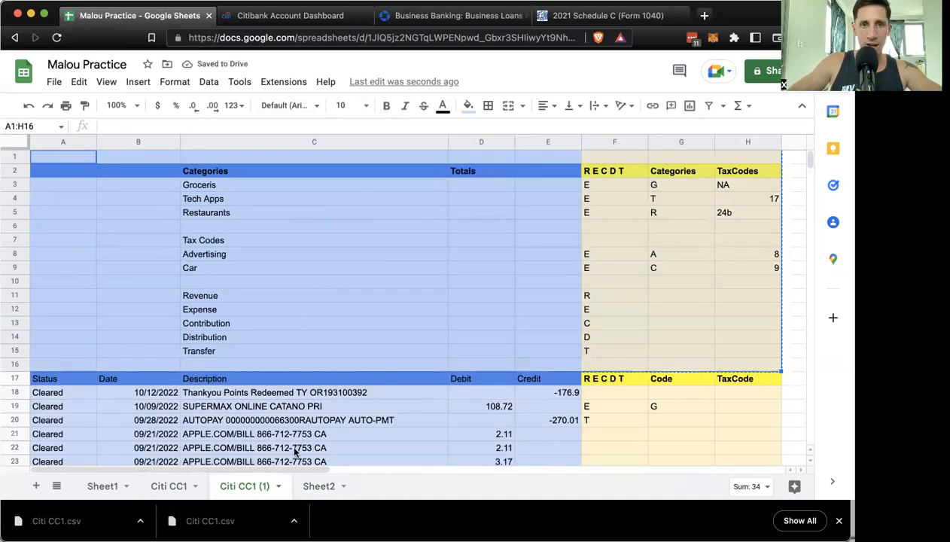
pyautogui.click(131, 226)
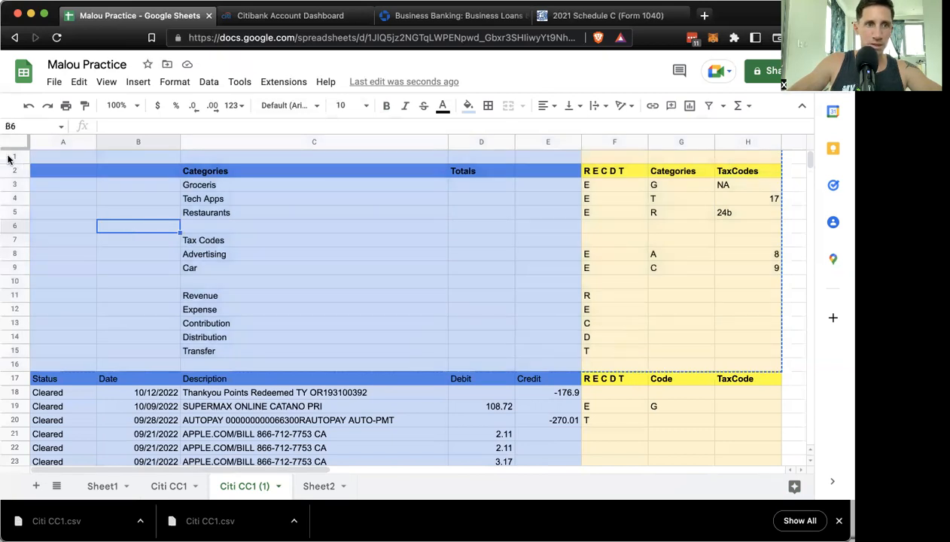
pyautogui.moveTo(10, 155); pyautogui.dragTo(21, 363)
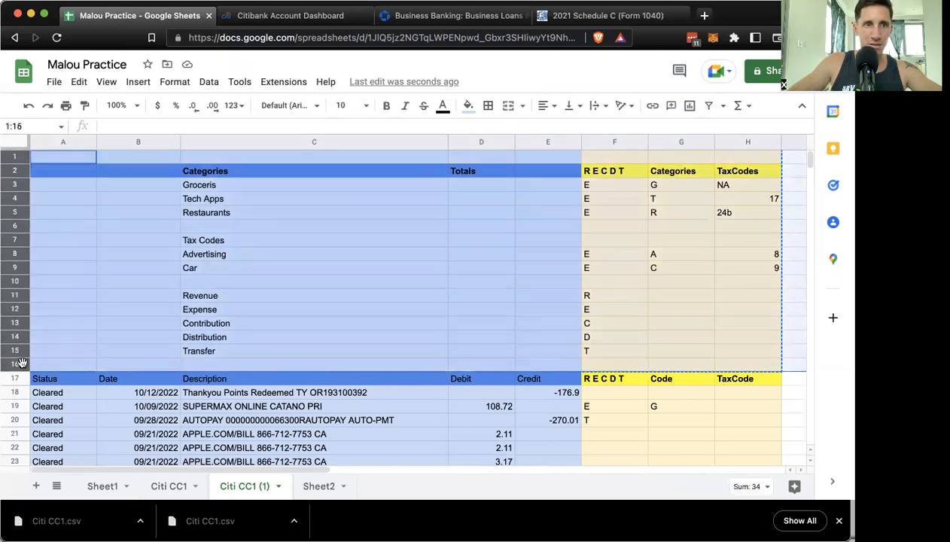
pyautogui.rightClick(21, 363)
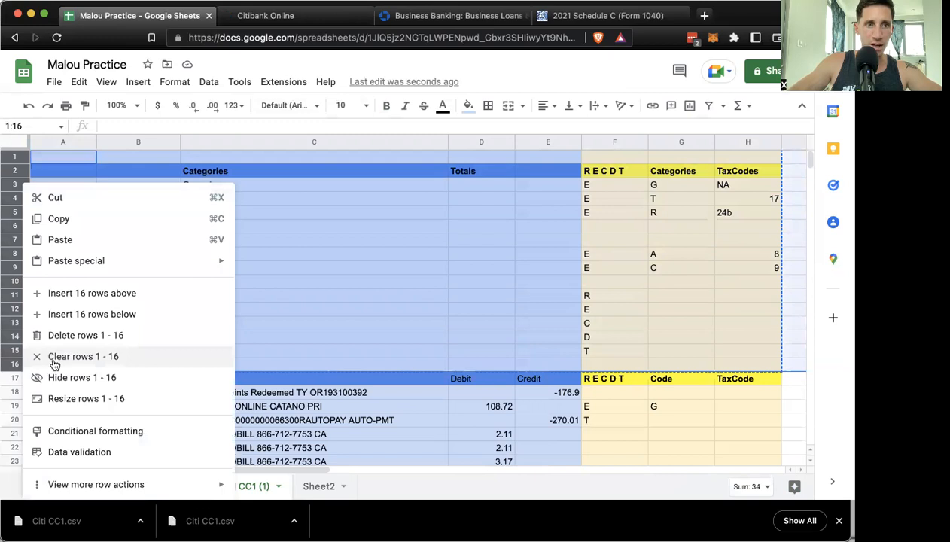
pyautogui.click(74, 336)
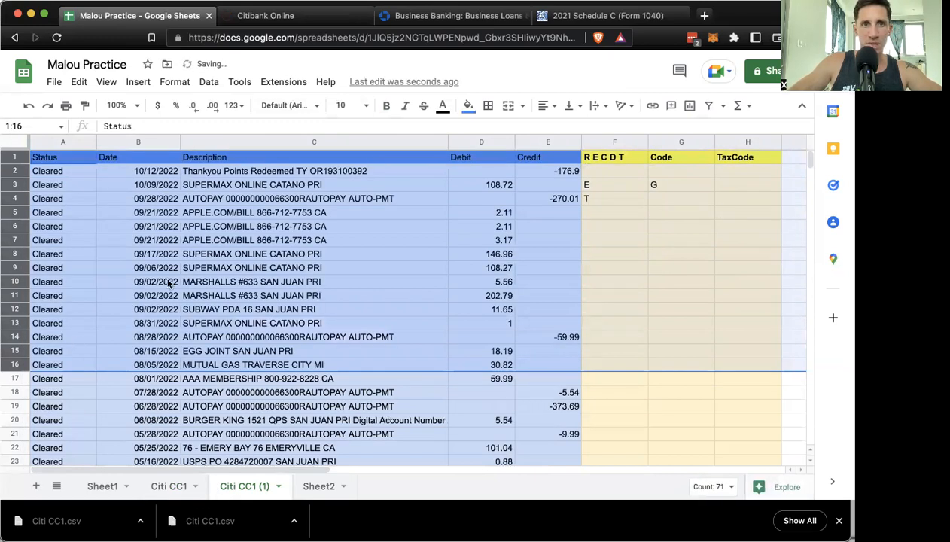
pyautogui.click(319, 488)
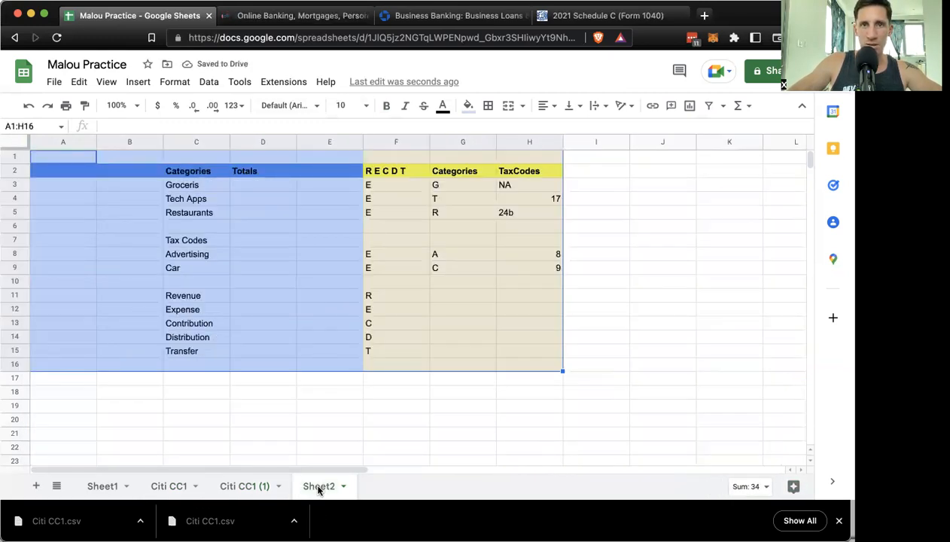
pyautogui.click(244, 488)
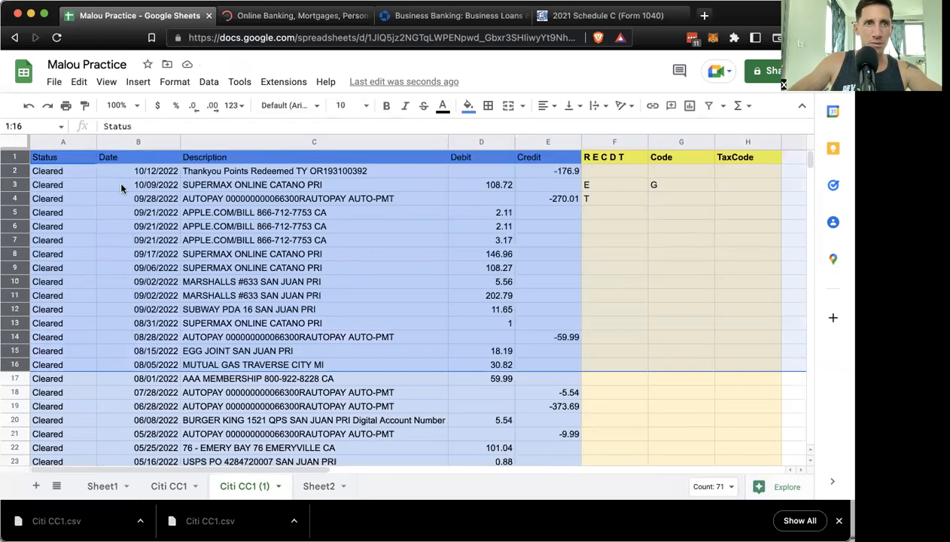
# Step: Create a filter across columns A to H of the Citi CC1 (1) transaction table
pyautogui.click(119, 183)
pyautogui.click(63, 143)
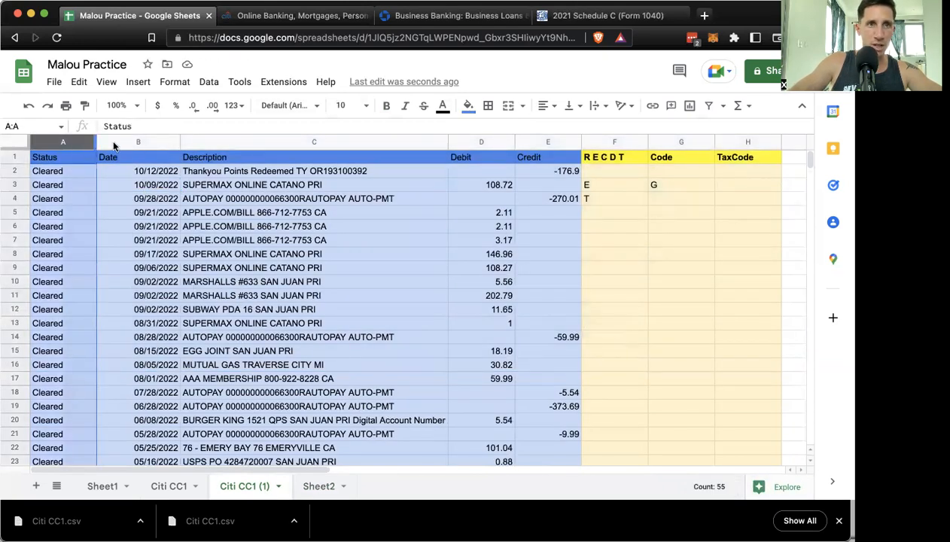
pyautogui.click(138, 143)
pyautogui.moveTo(76, 145); pyautogui.dragTo(722, 139)
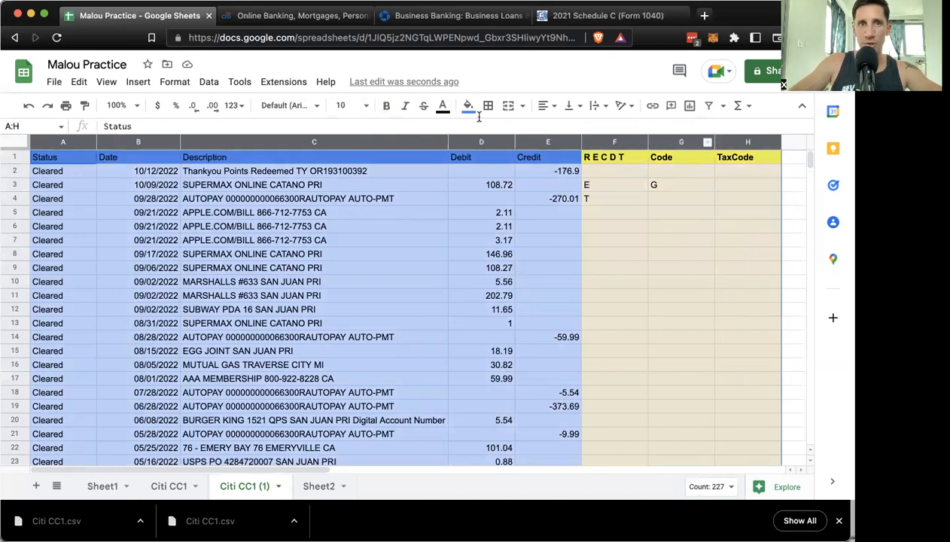
pyautogui.click(209, 82)
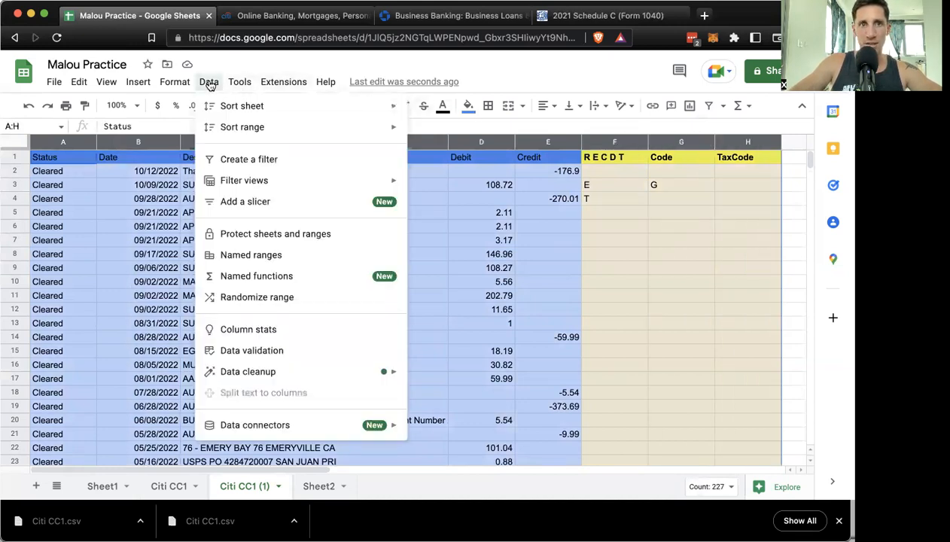
pyautogui.click(260, 158)
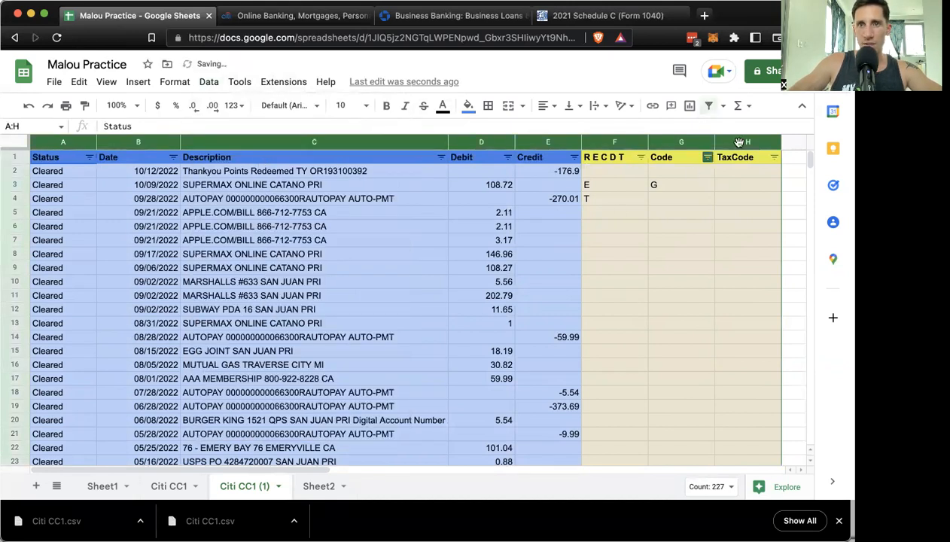
# Step: Examine how far the filtered columns A to H extend below the transactions and beyond column H
pyautogui.scroll(-20, 701, 348)
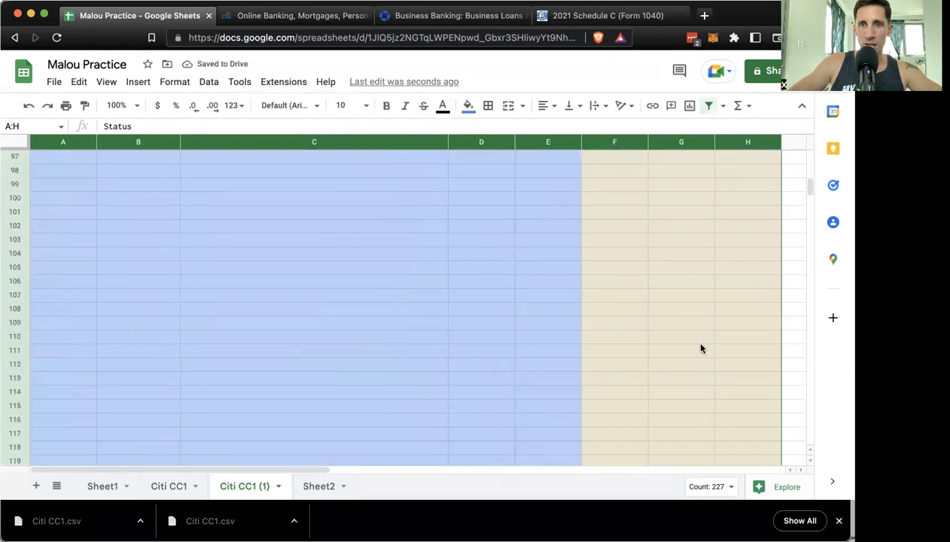
pyautogui.scroll(-20, 701, 348)
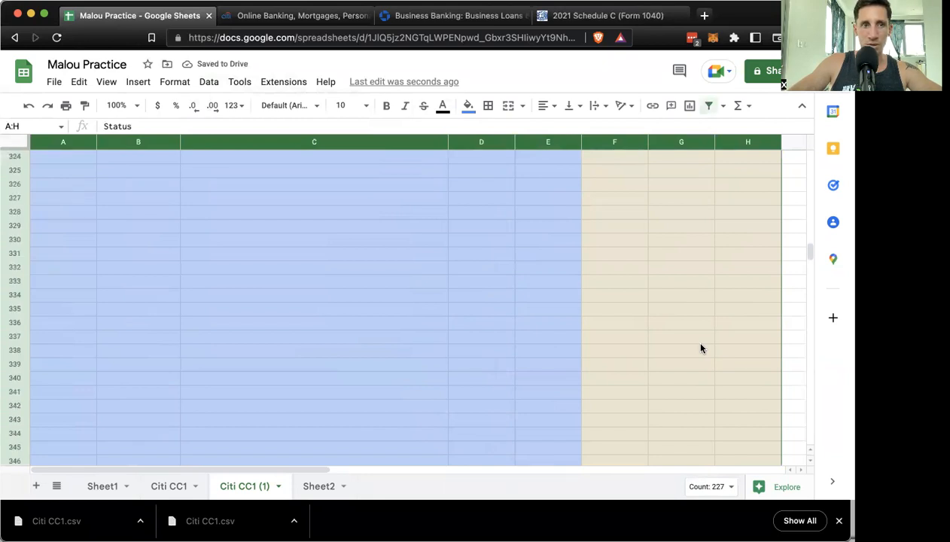
pyautogui.scroll(-20, 702, 348)
pyautogui.scroll(20, 701, 348)
pyautogui.scroll(20, 701, 348)
pyautogui.hscroll(5, 701, 348)
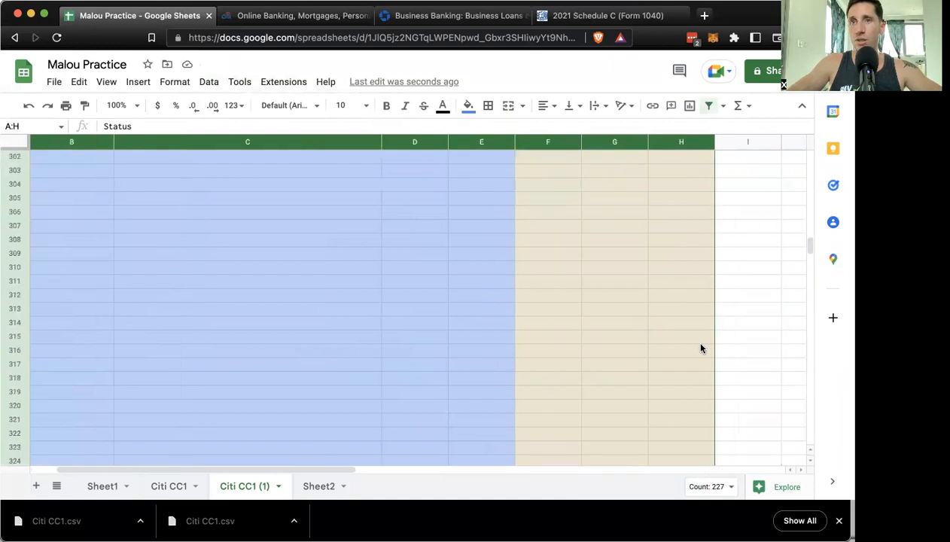
pyautogui.scroll(20, 701, 348)
pyautogui.hscroll(-3, 701, 348)
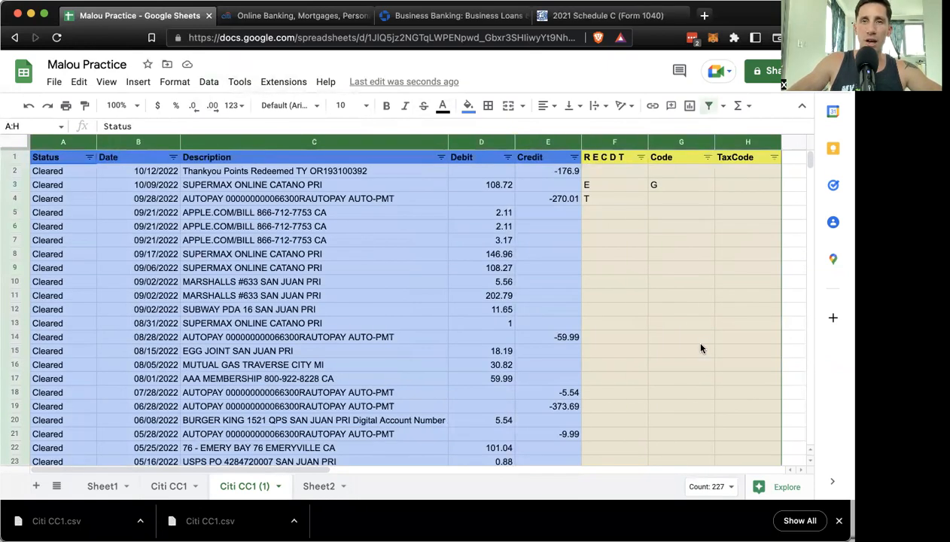
# Step: Insert one row above the transaction header row and reset the fill color of A1:H1
pyautogui.click(519, 223)
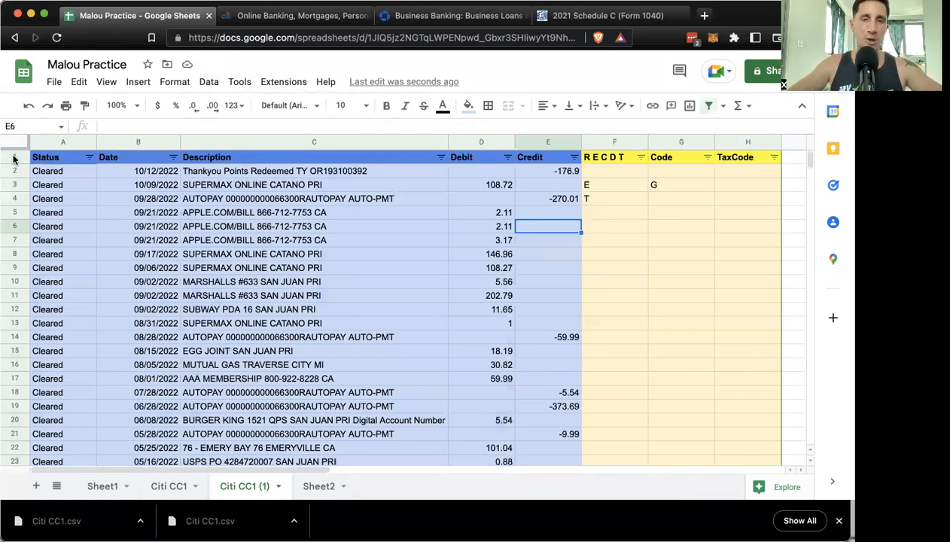
pyautogui.click(12, 158)
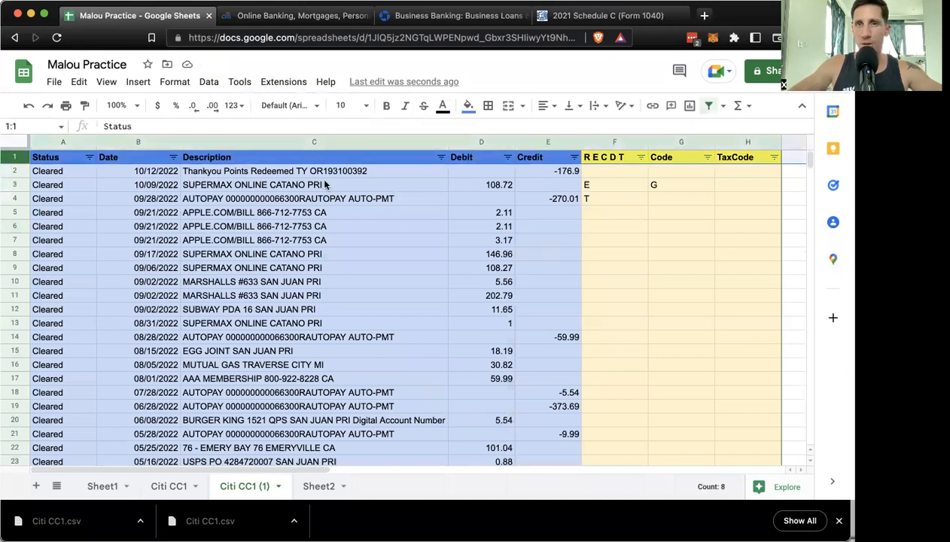
pyautogui.rightClick(20, 157)
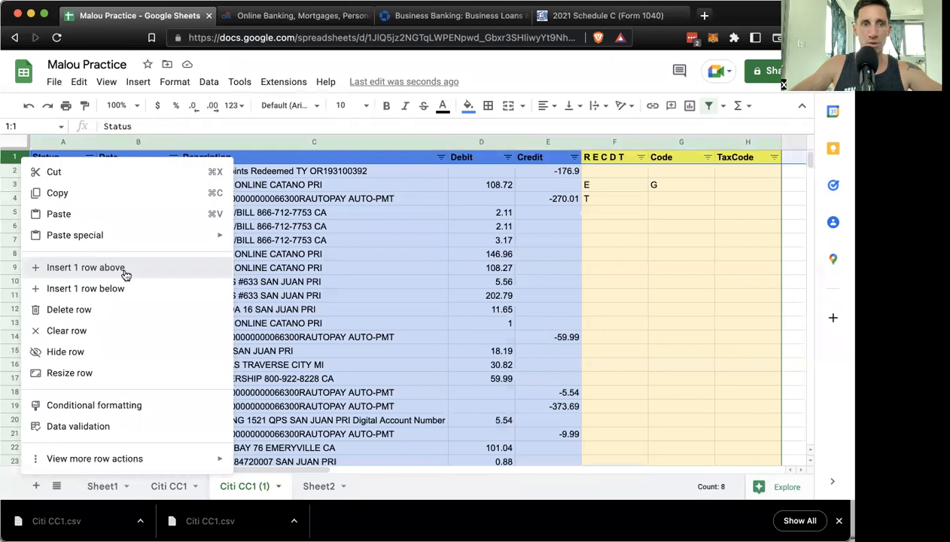
pyautogui.click(86, 268)
pyautogui.moveTo(73, 154); pyautogui.dragTo(750, 159)
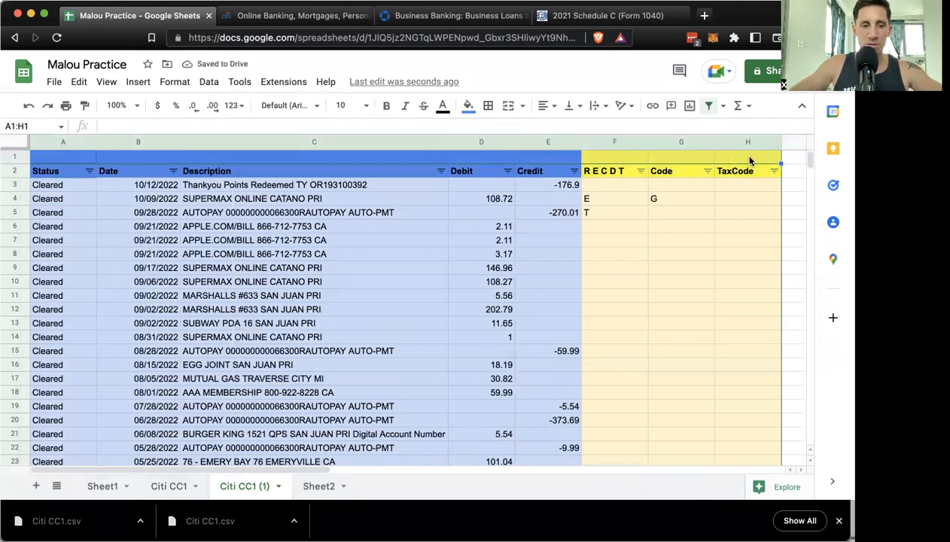
pyautogui.click(468, 106)
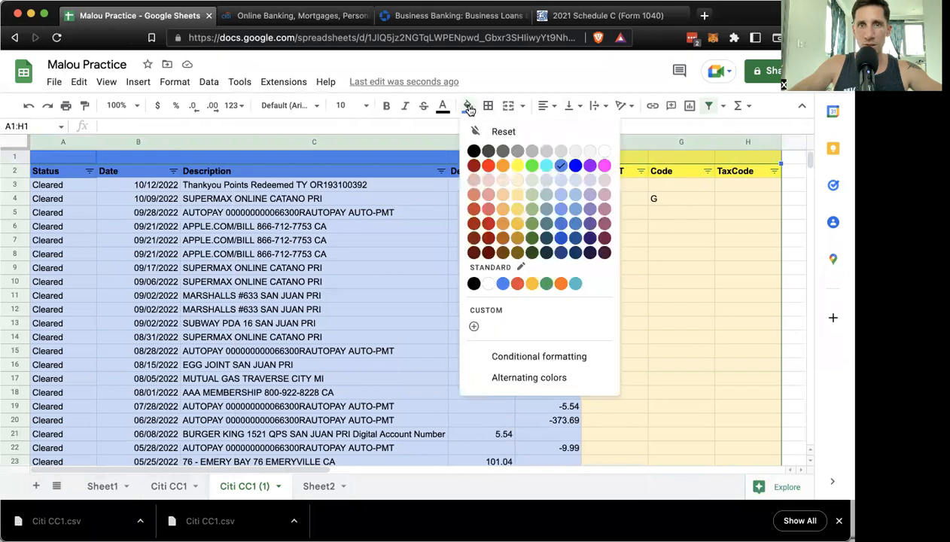
pyautogui.click(477, 130)
# Step: Insert another blank row above row 1
pyautogui.click(12, 156)
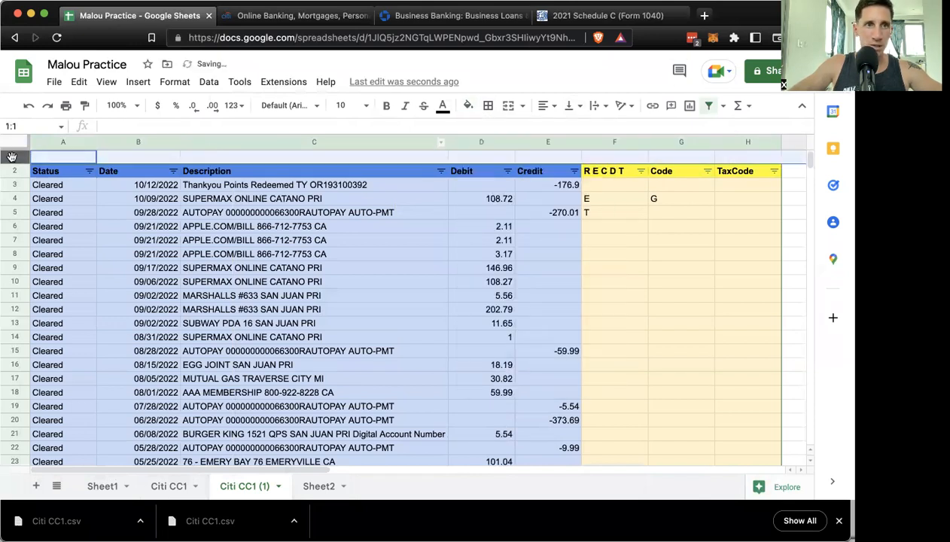
pyautogui.rightClick(12, 156)
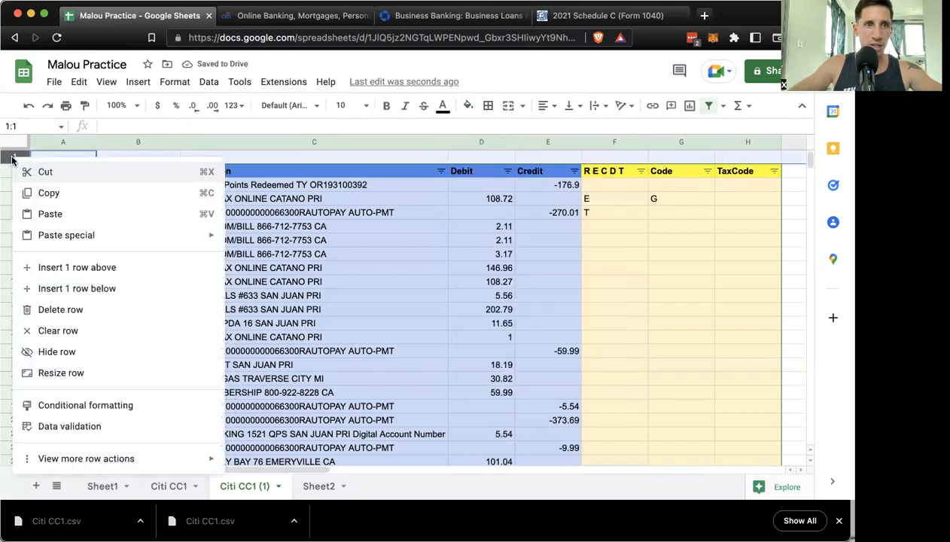
pyautogui.click(114, 268)
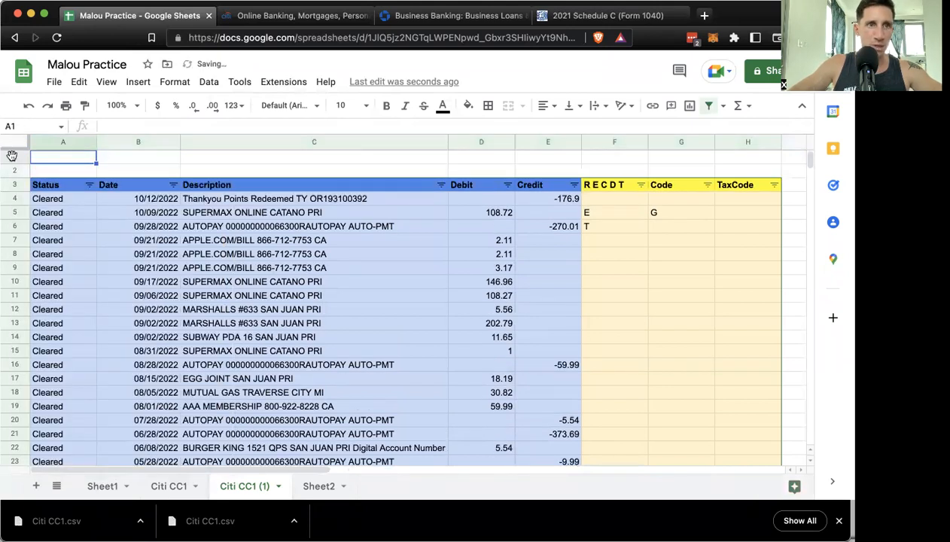
# Step: Insert 16 blank rows above the transaction table at the start of the sheet
pyautogui.moveTo(11, 152); pyautogui.dragTo(12, 170)
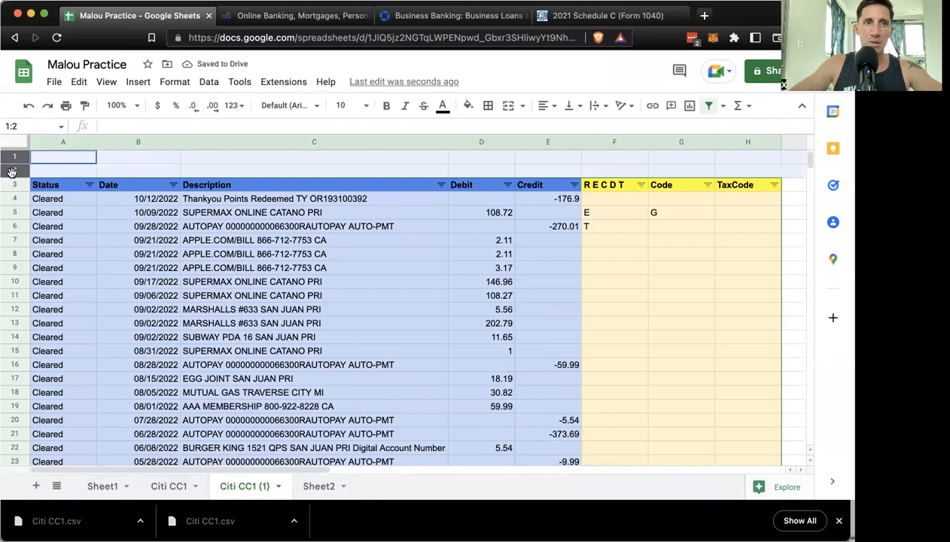
pyautogui.moveTo(12, 173); pyautogui.dragTo(21, 366)
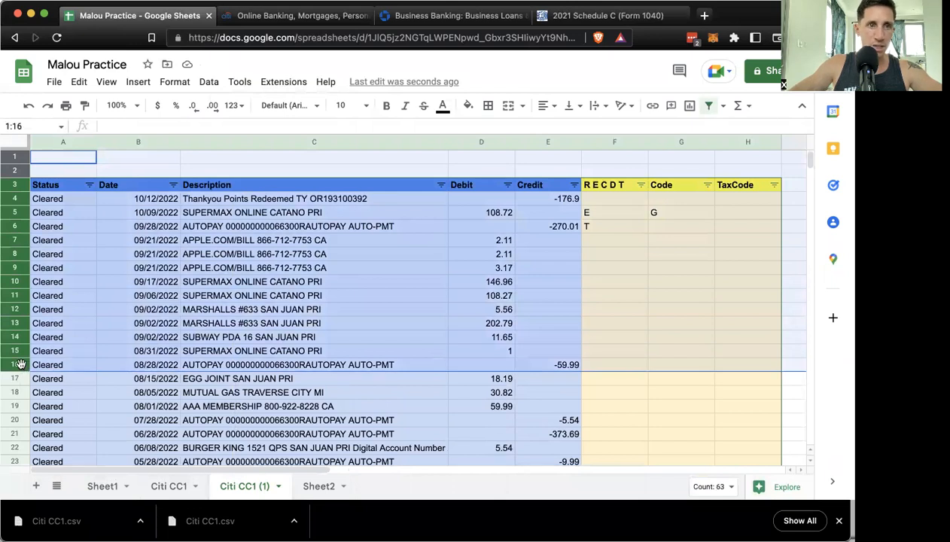
pyautogui.rightClick(21, 366)
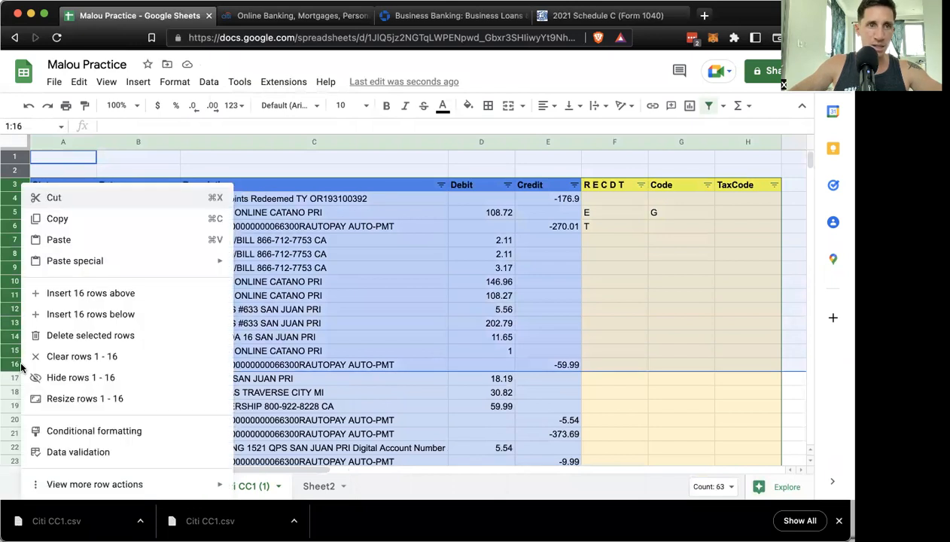
pyautogui.click(141, 298)
pyautogui.click(103, 334)
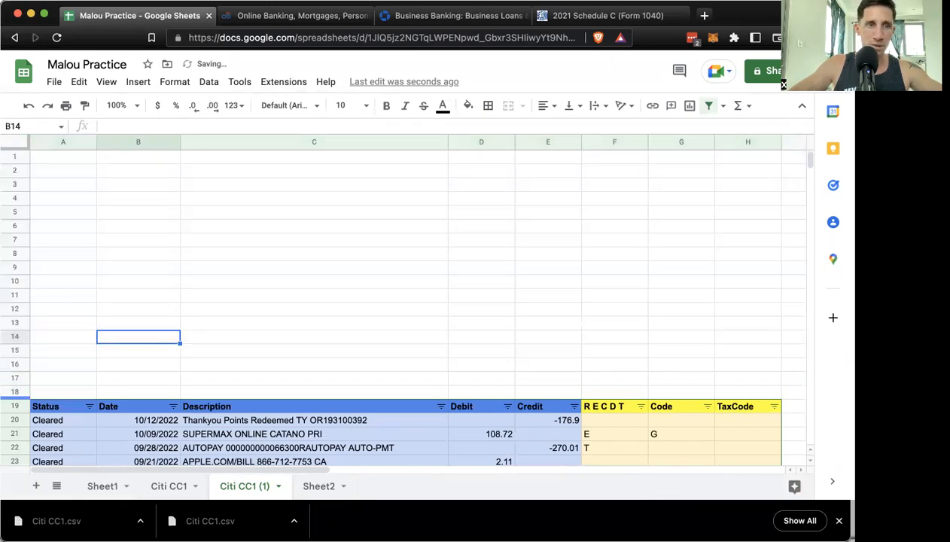
# Step: Delete the surplus blank rows 17 and 18 directly above the transaction header
pyautogui.moveTo(14, 377); pyautogui.dragTo(12, 388)
pyautogui.rightClick(13, 388)
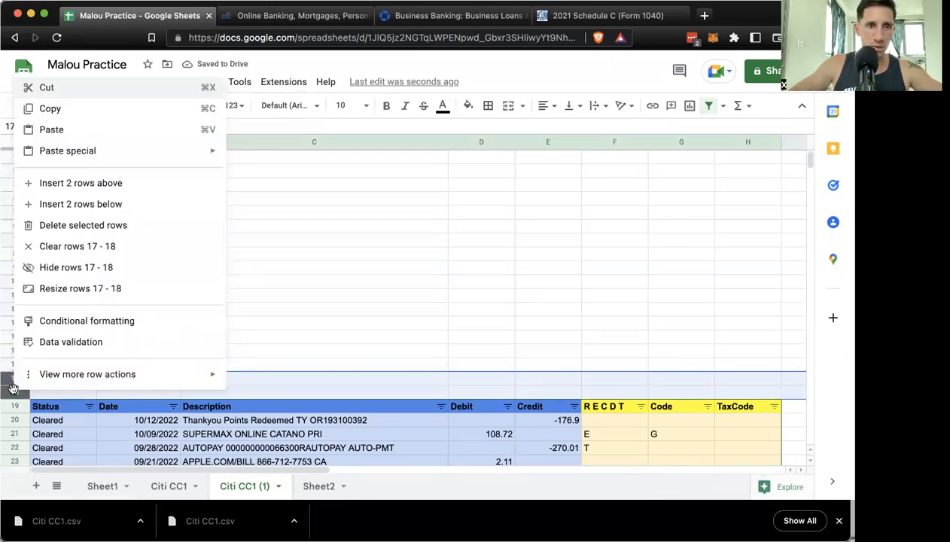
pyautogui.click(90, 225)
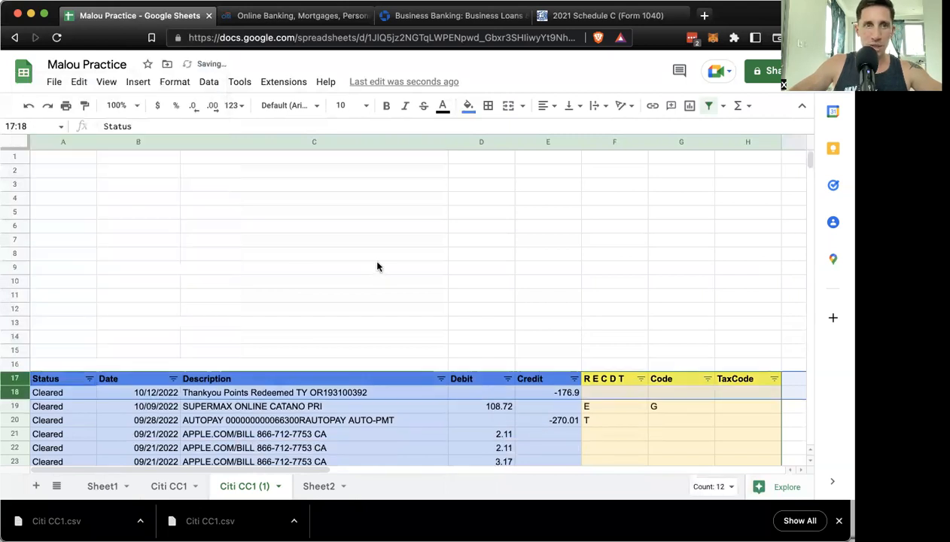
pyautogui.click(377, 265)
# Step: Copy the category and tax code block A1:H16 from Sheet2 into Citi CC1 (1) starting at A1
pyautogui.click(319, 486)
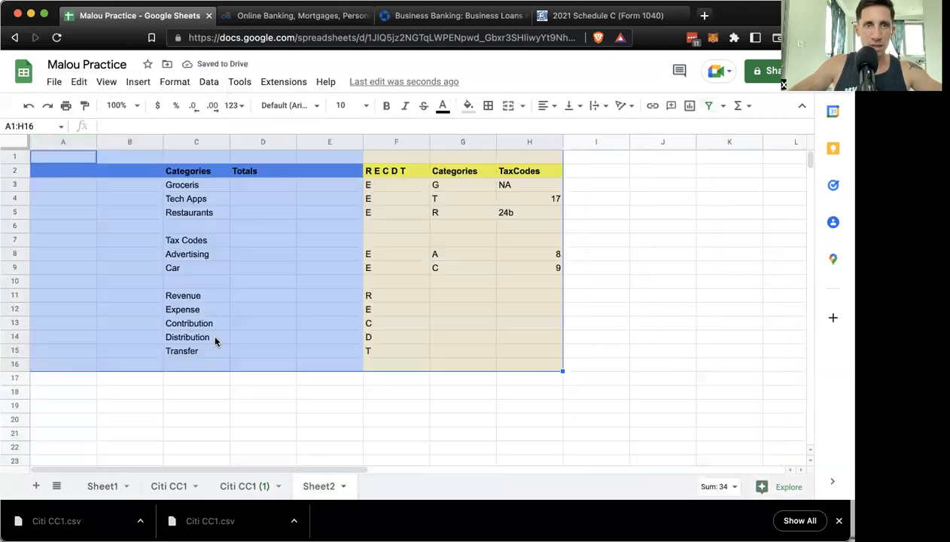
pyautogui.moveTo(68, 159); pyautogui.dragTo(545, 366)
pyautogui.hotkey('ctrl', 'c')
pyautogui.click(265, 480)
pyautogui.click(73, 162)
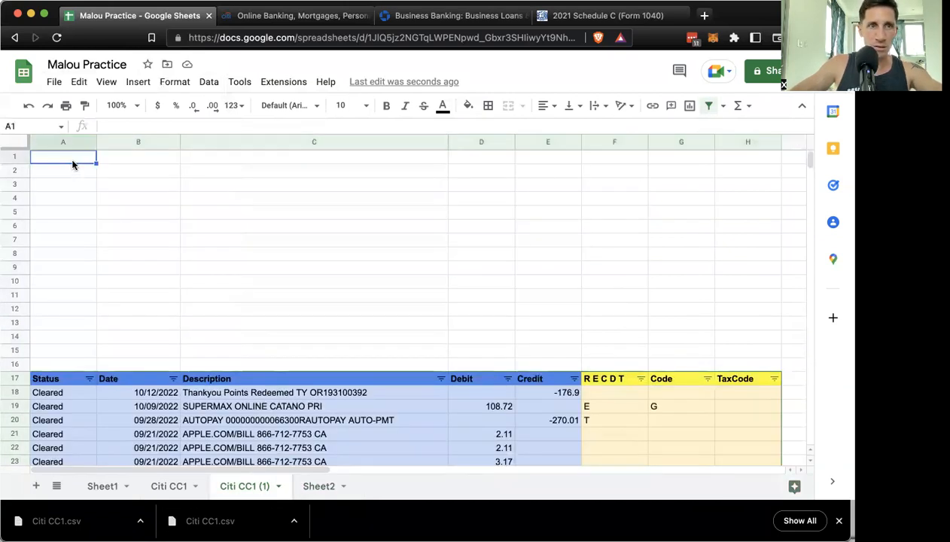
pyautogui.hotkey('ctrl', 'v')
pyautogui.click(270, 213)
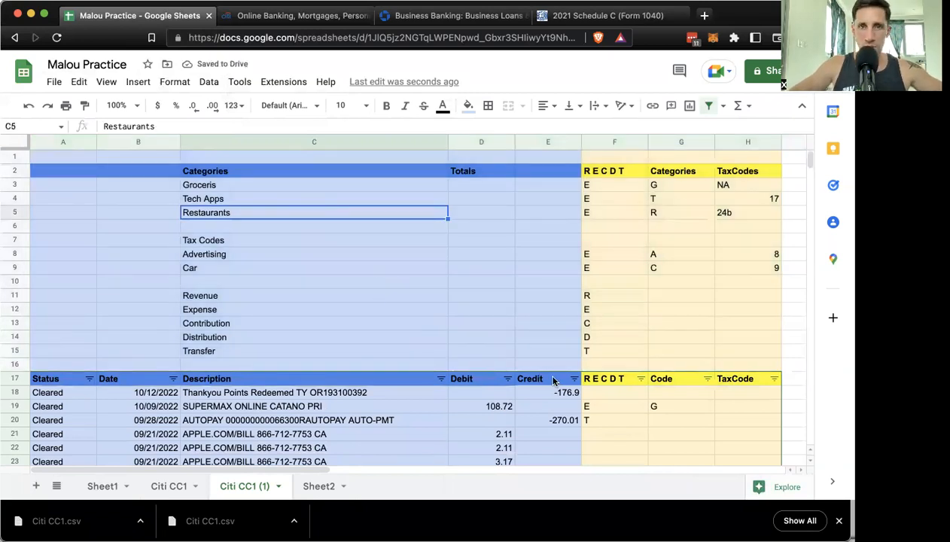
# Step: Sort the filtered transaction table by the Debit column Z → A
pyautogui.scroll(-6, 550, 376)
pyautogui.scroll(2, 553, 380)
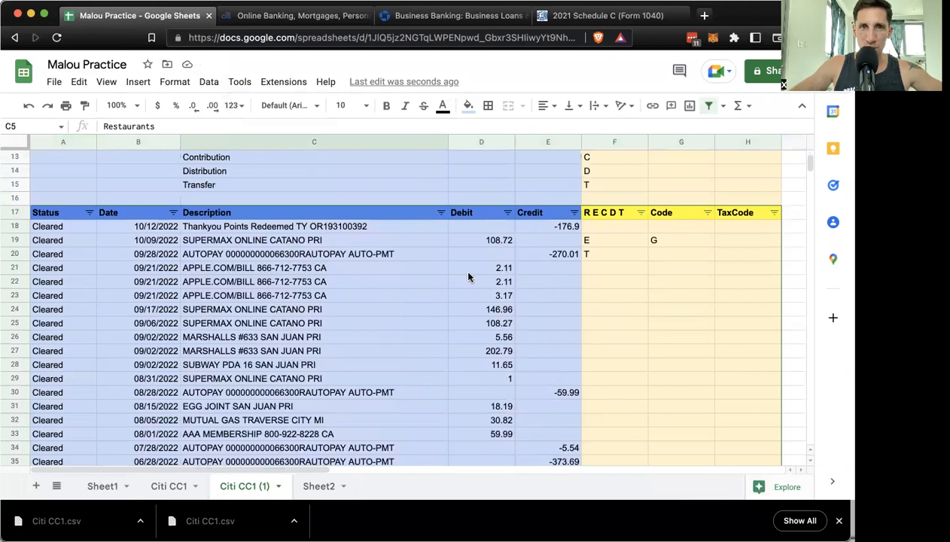
pyautogui.click(508, 213)
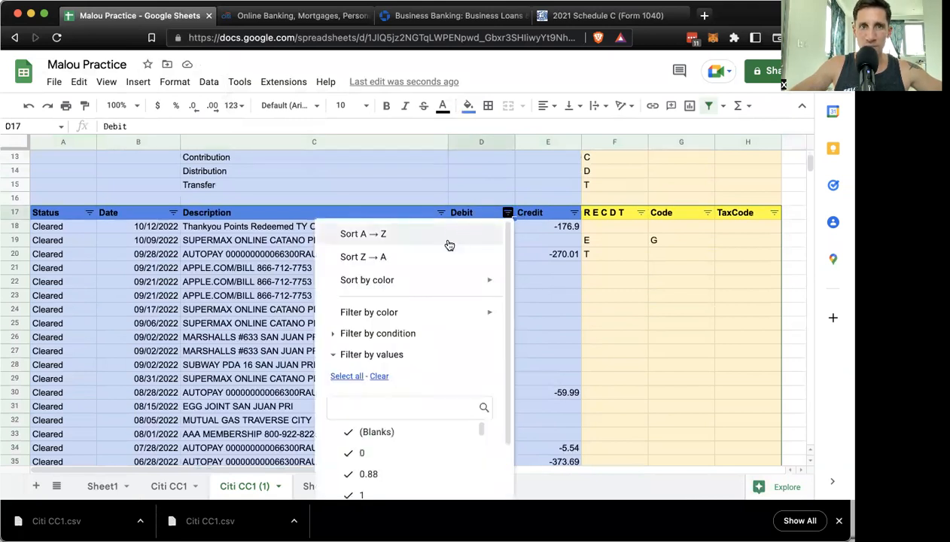
pyautogui.click(435, 260)
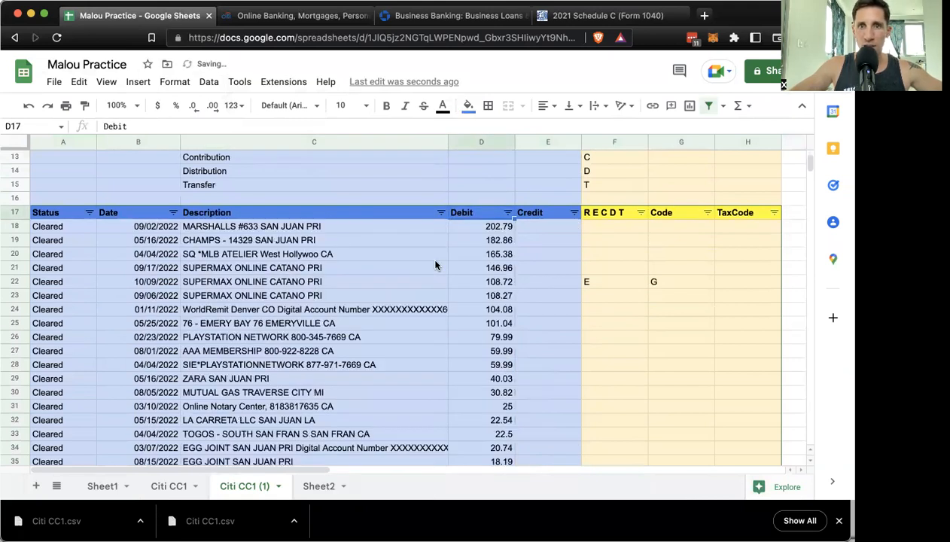
# Step: Check that the coded SUPERMAX row kept its E and G codes after sorting, and review the dates and Debit amounts
pyautogui.click(636, 282)
pyautogui.click(678, 283)
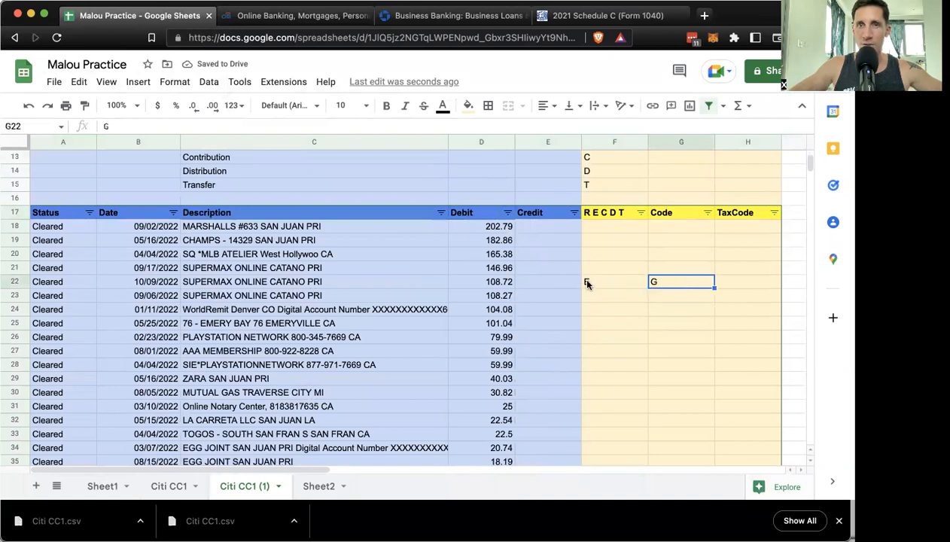
pyautogui.moveTo(72, 282); pyautogui.dragTo(728, 279)
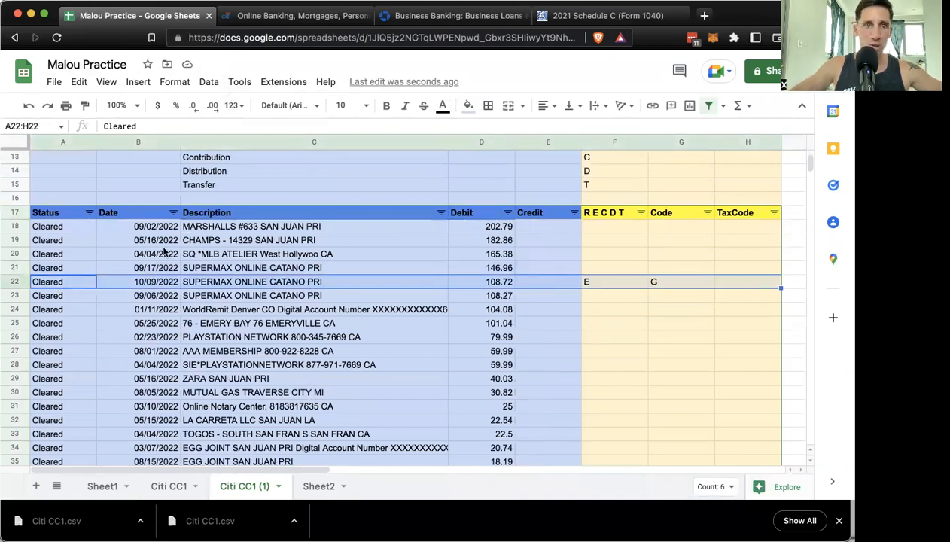
pyautogui.moveTo(153, 228); pyautogui.dragTo(158, 294)
pyautogui.moveTo(489, 227); pyautogui.dragTo(485, 162)
pyautogui.scroll(3, 474, 228)
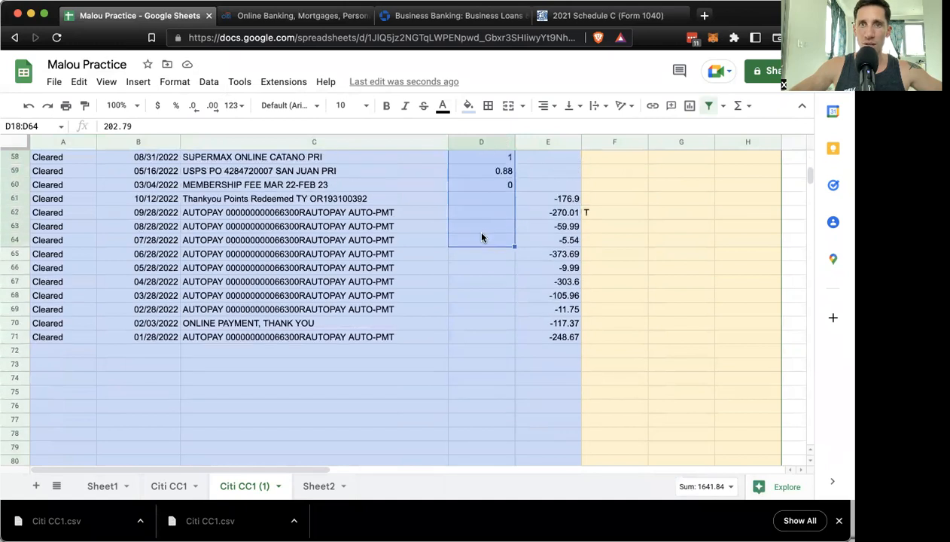
# Step: Move the credit amounts in E61:E71 into the Debit column at D61:D71
pyautogui.moveTo(570, 213); pyautogui.dragTo(565, 351)
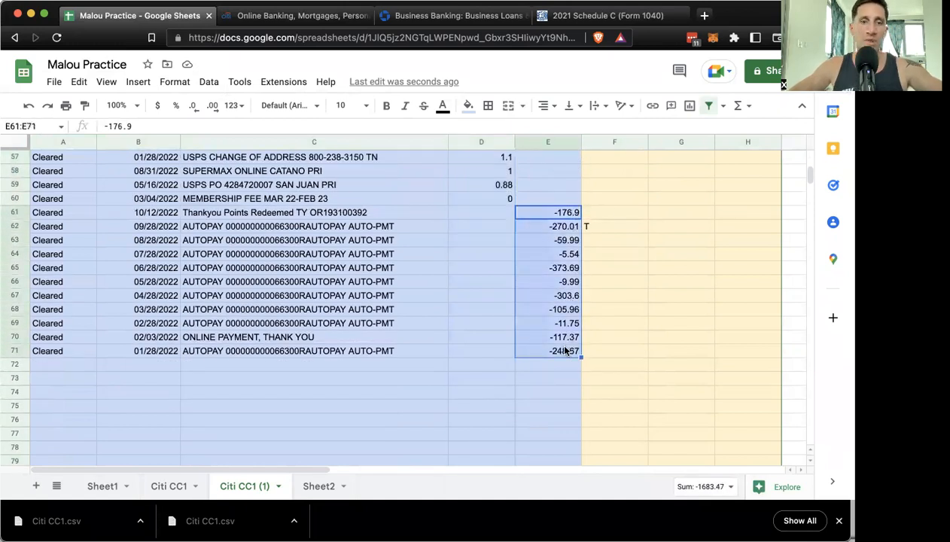
pyautogui.hotkey('ctrl', 'c')
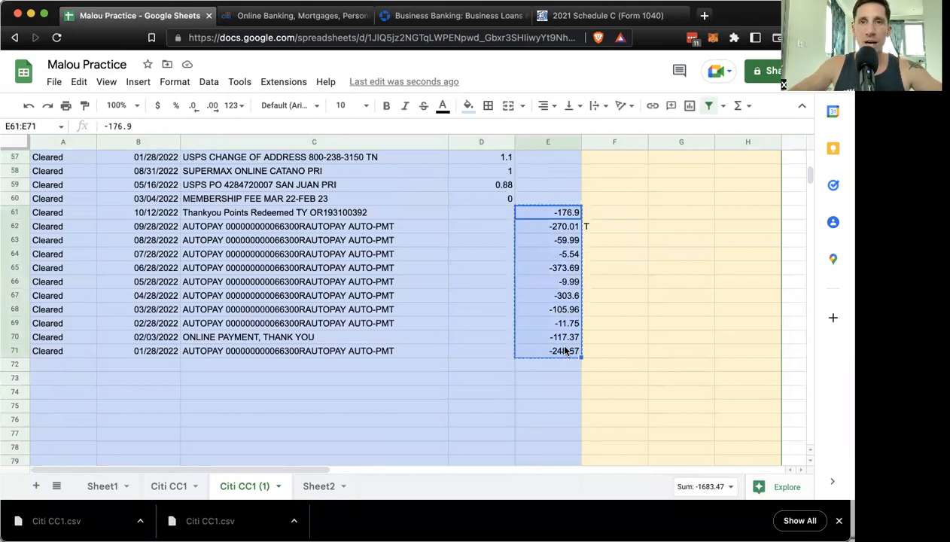
pyautogui.click(475, 210)
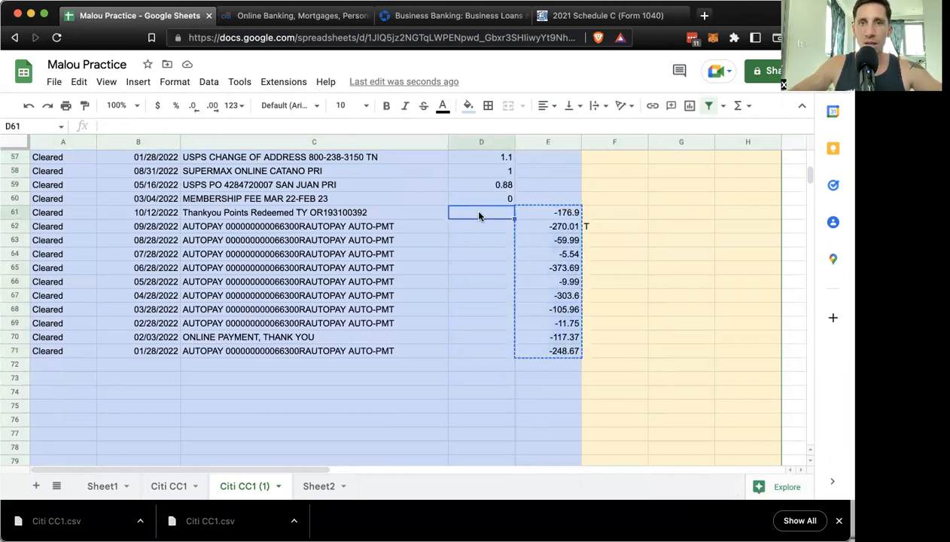
pyautogui.hotkey('ctrl', 'v')
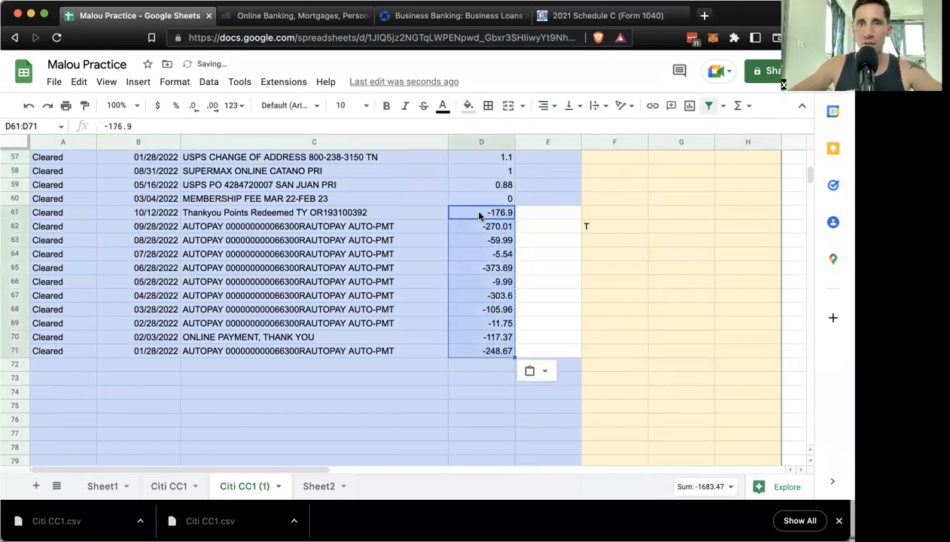
# Step: Fill the blank cell E60 down through E71 to restore the blue background in the emptied Credit cells
pyautogui.click(548, 199)
pyautogui.moveTo(581, 205); pyautogui.dragTo(581, 347)
pyautogui.click(549, 245)
pyautogui.click(610, 238)
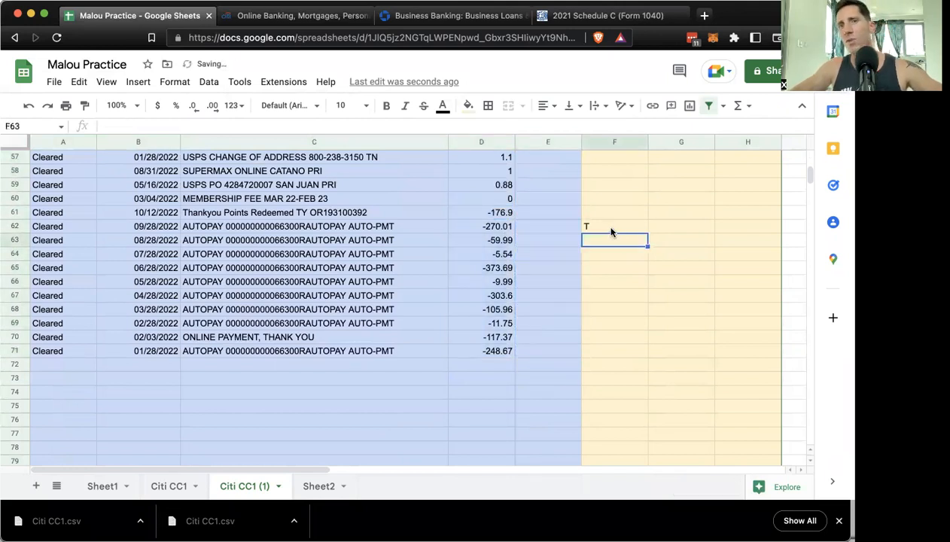
# Step: Delete the emptied Credit column E from Citi CC1 (1)
pyautogui.scroll(10, 542, 234)
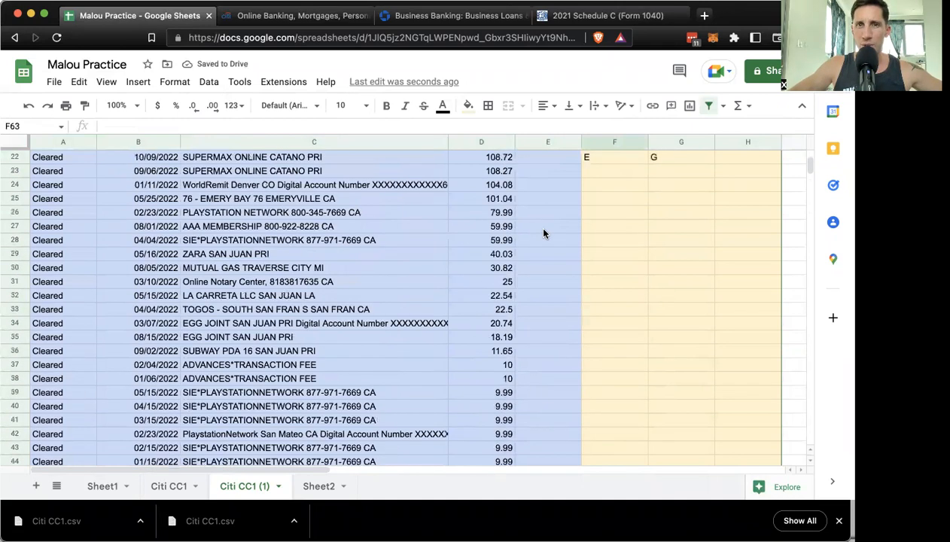
pyautogui.scroll(7, 544, 234)
pyautogui.click(549, 142)
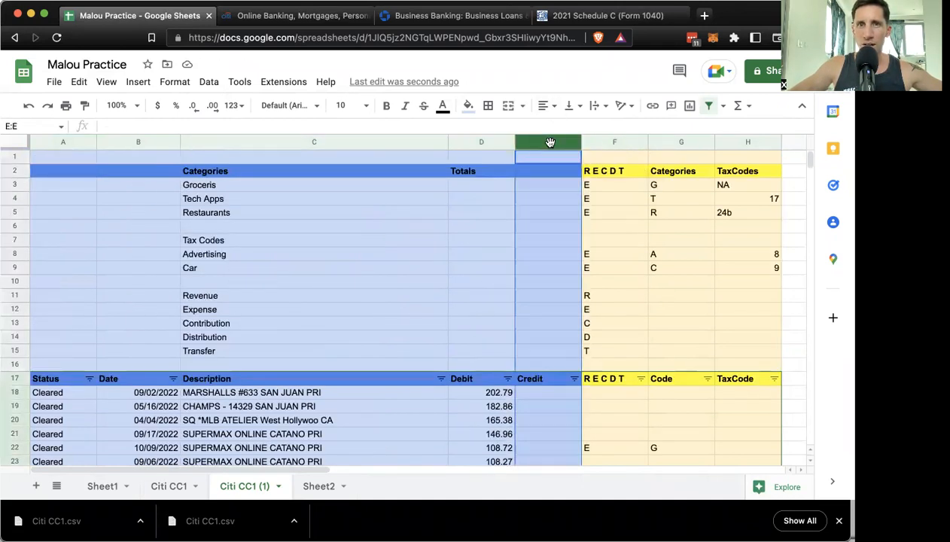
pyautogui.rightClick(550, 143)
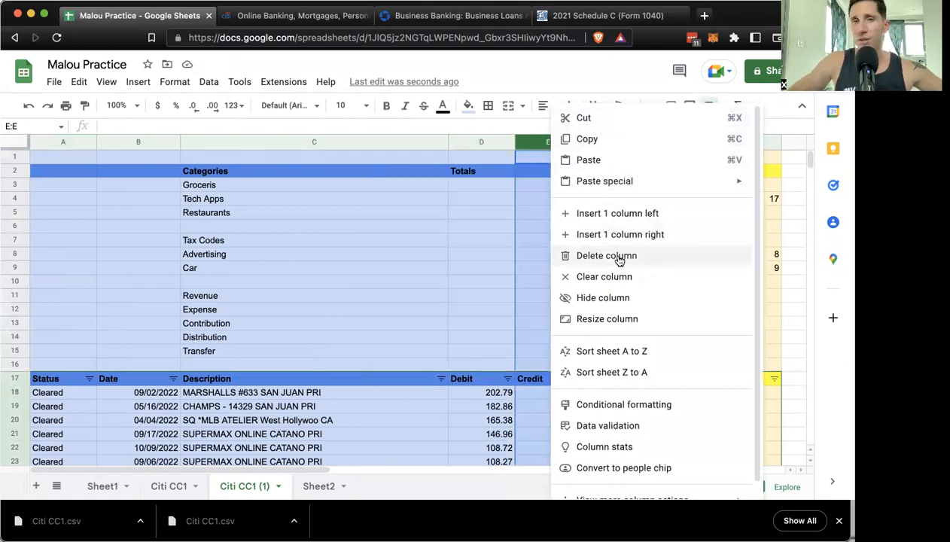
pyautogui.press('Return')
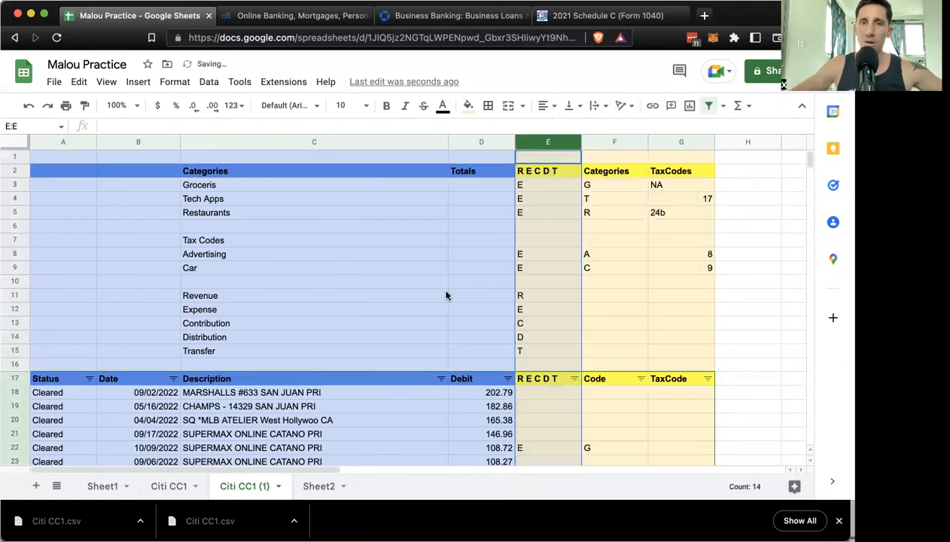
# Step: Rename the Debit header in D17 as Amount
pyautogui.click(466, 379)
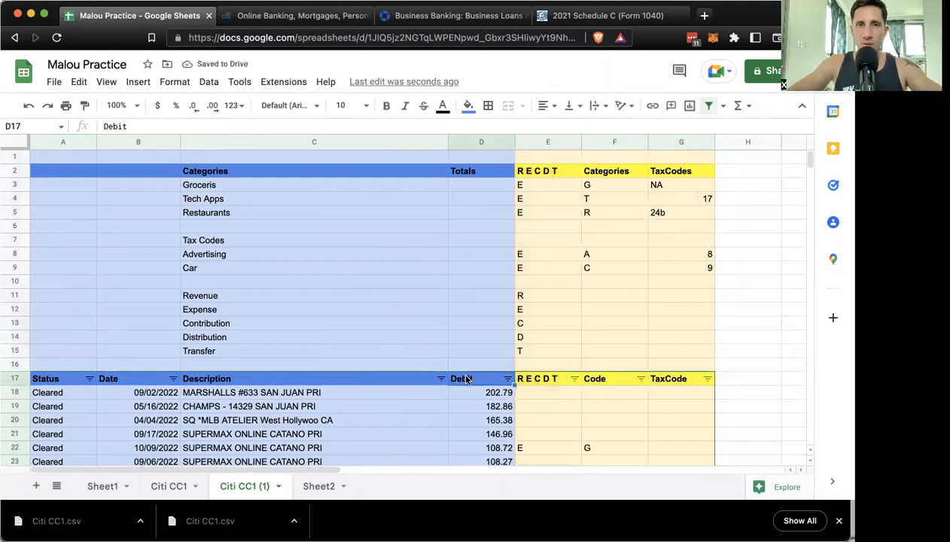
pyautogui.write('Amount')
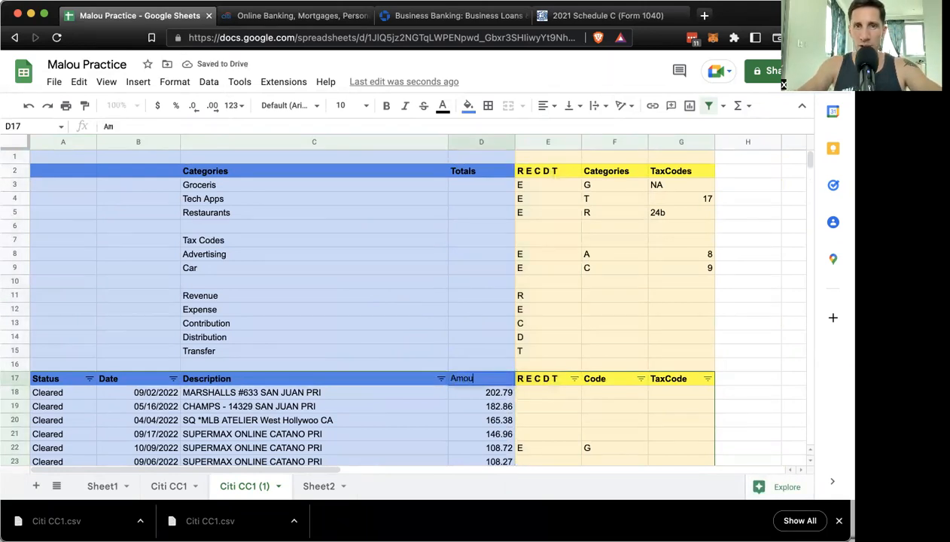
pyautogui.press('Return')
pyautogui.click(328, 378)
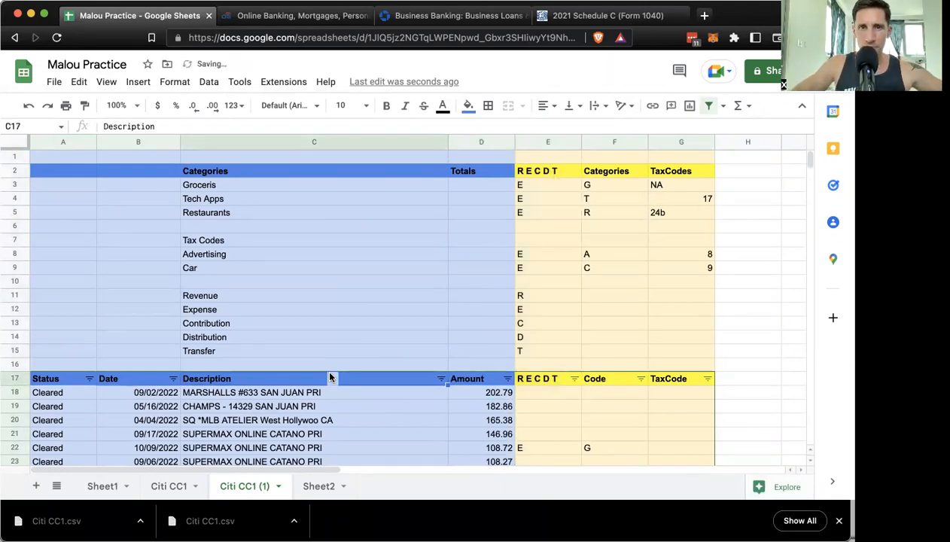
# Step: Narrow the Date column B and the Status column A slightly in Citi CC1 (1)
pyautogui.scroll(-5, 329, 377)
pyautogui.scroll(-15, 329, 376)
pyautogui.scroll(20, 329, 378)
pyautogui.scroll(-5, 329, 377)
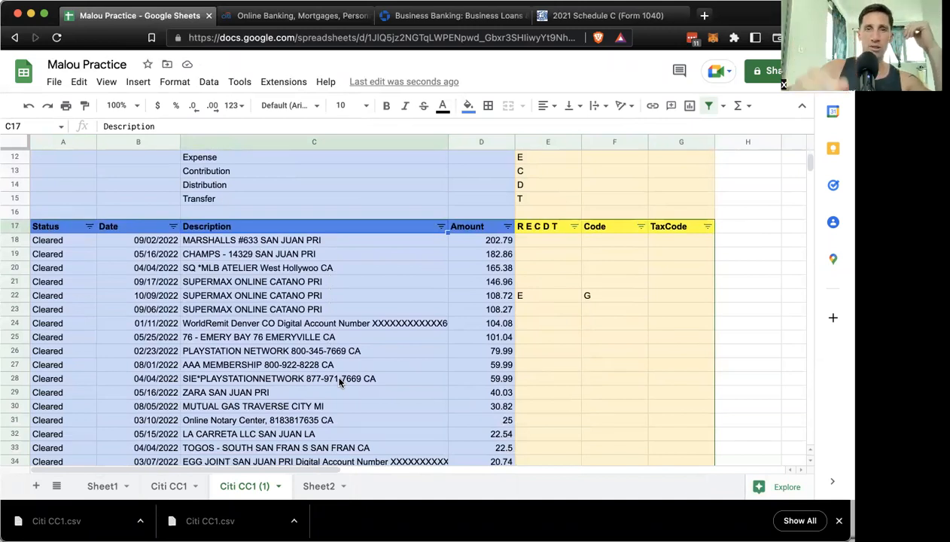
pyautogui.click(179, 142)
pyautogui.click(146, 172)
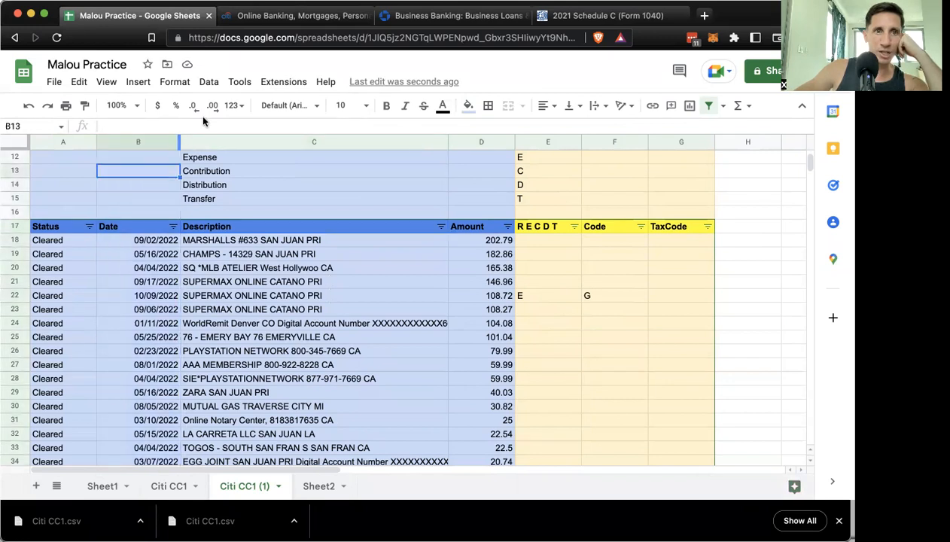
pyautogui.moveTo(179, 143); pyautogui.dragTo(166, 143)
pyautogui.moveTo(96, 139); pyautogui.dragTo(88, 141)
# Step: Delete the Status column A from Citi CC1 (1)
pyautogui.scroll(5, 56, 219)
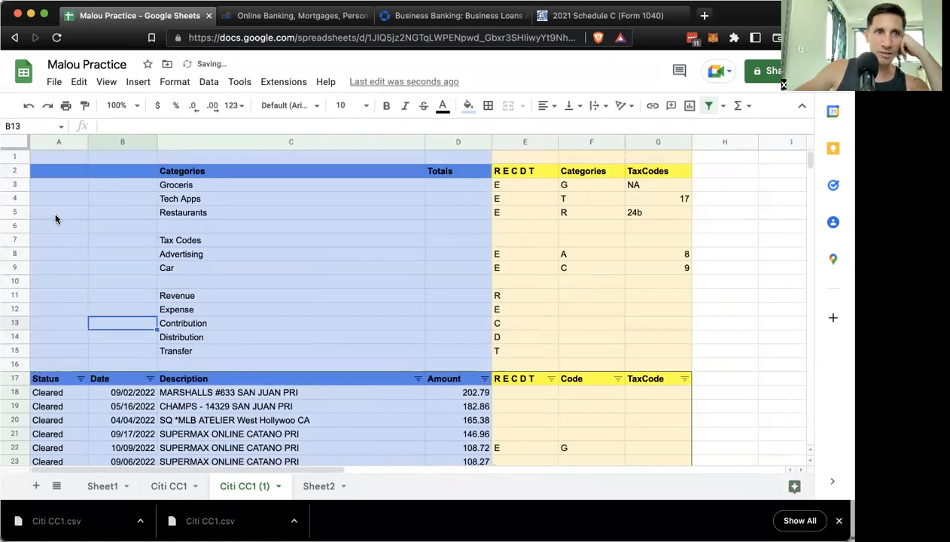
pyautogui.click(56, 143)
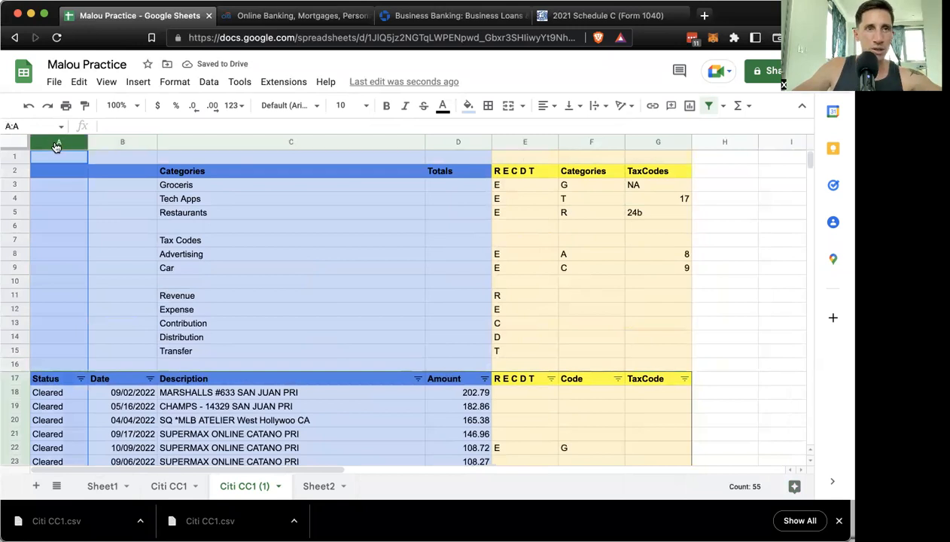
pyautogui.rightClick(56, 144)
pyautogui.click(127, 254)
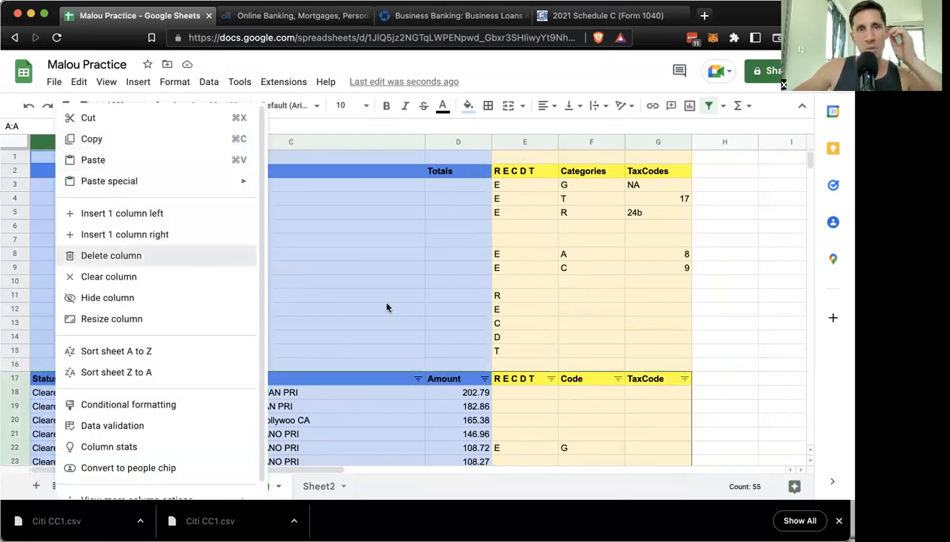
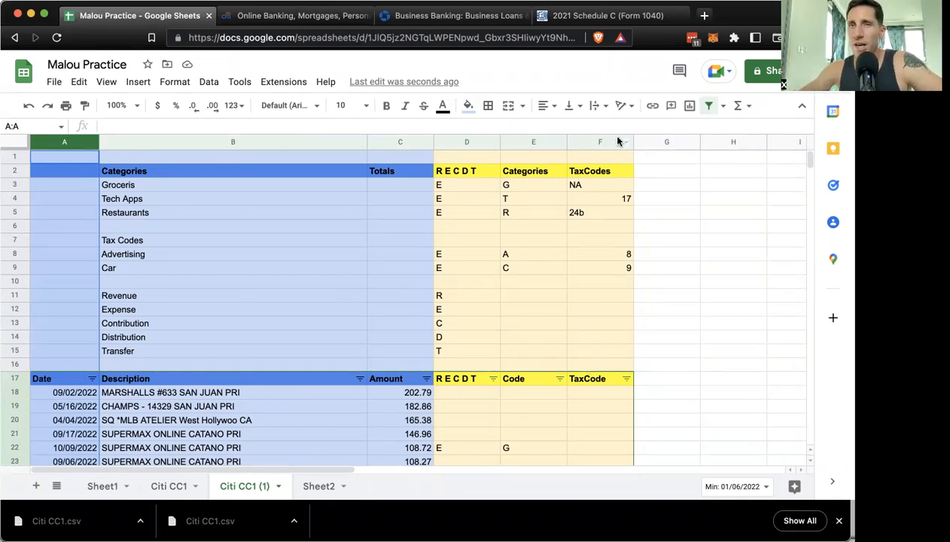
pyautogui.scroll(-2, 497, 258)
pyautogui.scroll(-5, 498, 258)
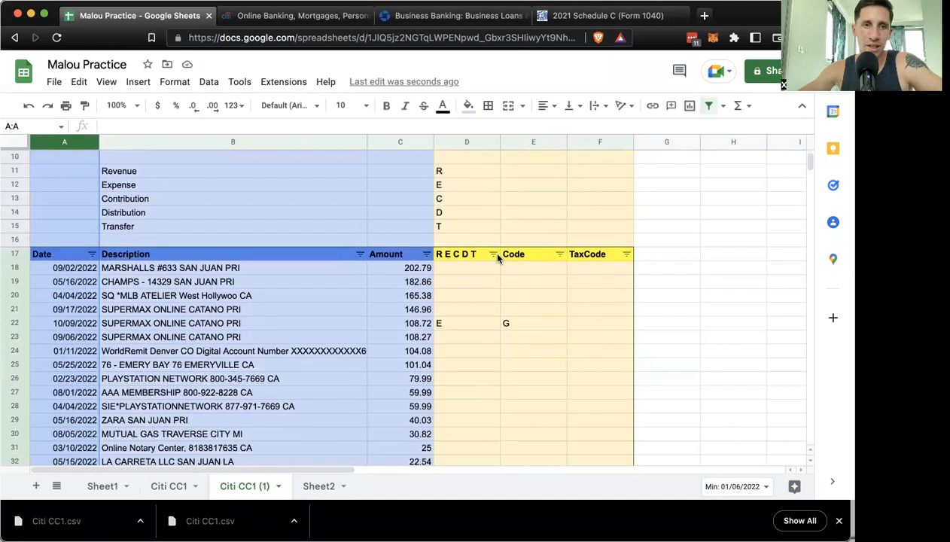
pyautogui.scroll(-1, 497, 258)
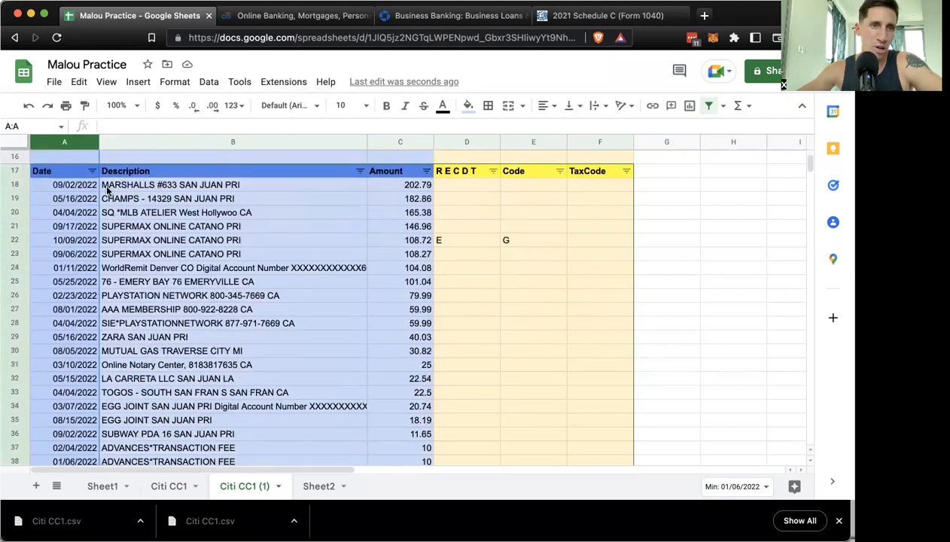
pyautogui.scroll(5, 106, 169)
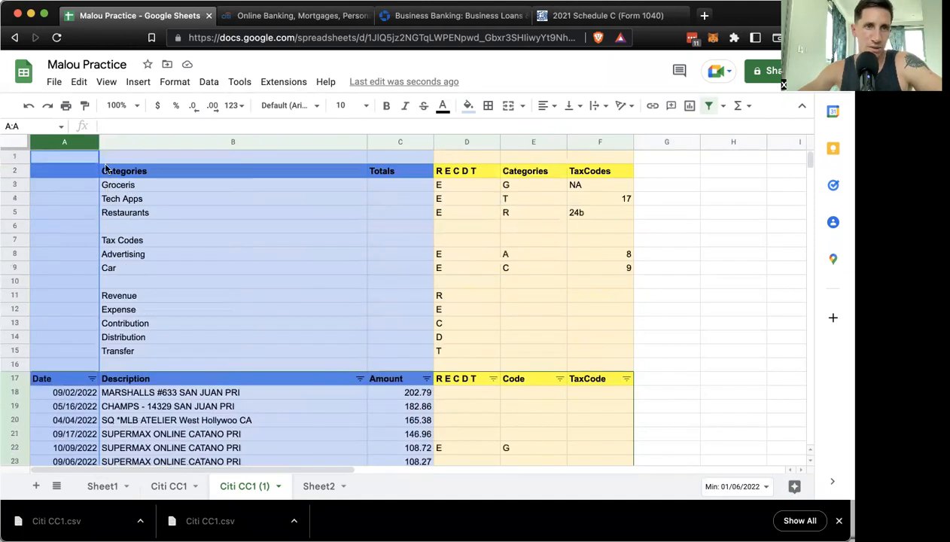
pyautogui.click(101, 83)
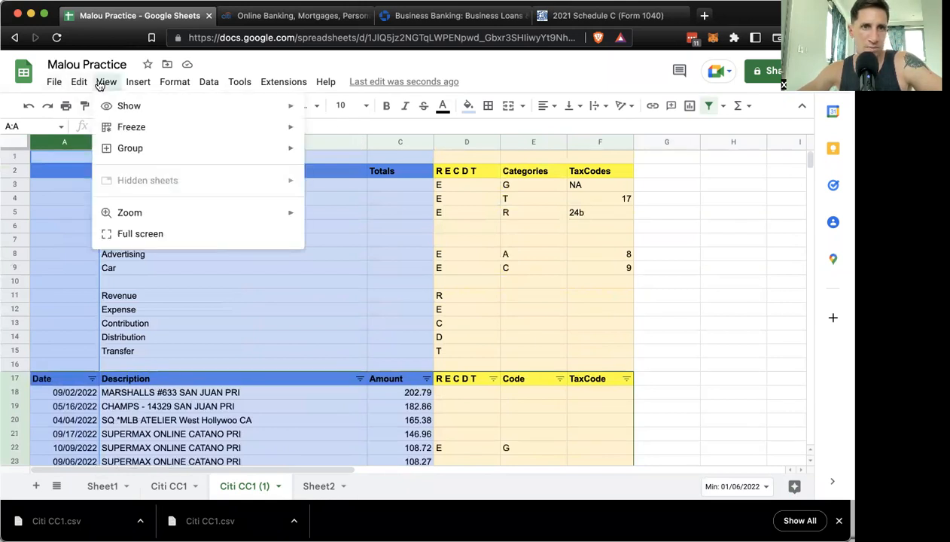
pyautogui.moveTo(79, 86)
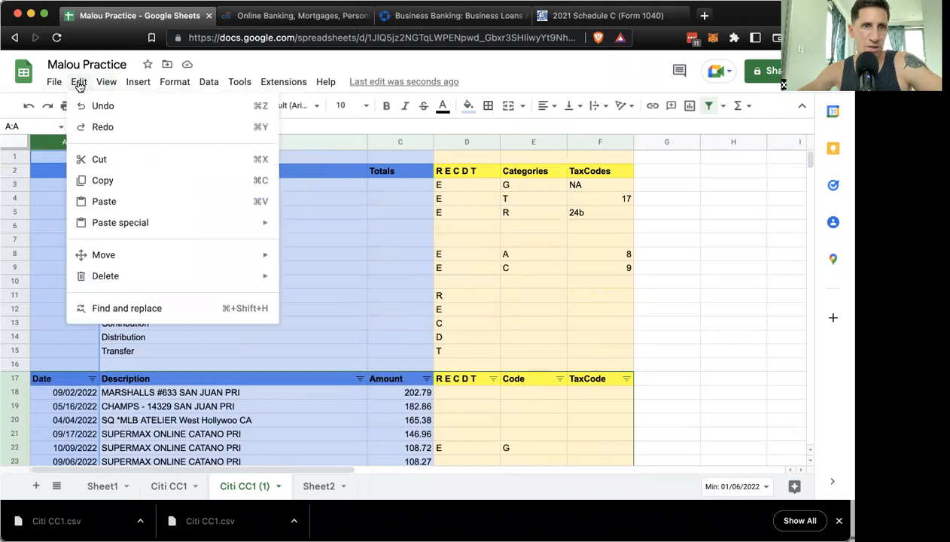
pyautogui.click(52, 304)
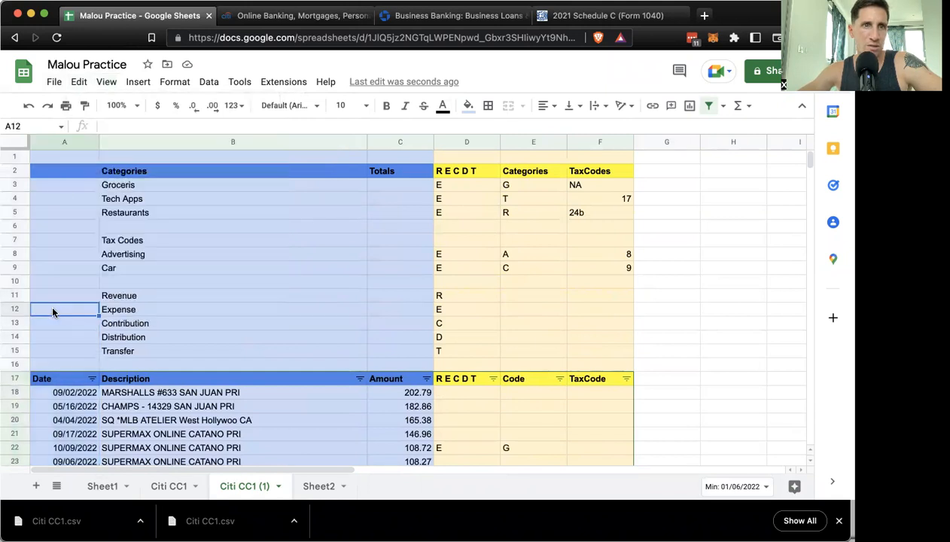
pyautogui.click(73, 144)
pyautogui.rightClick(73, 144)
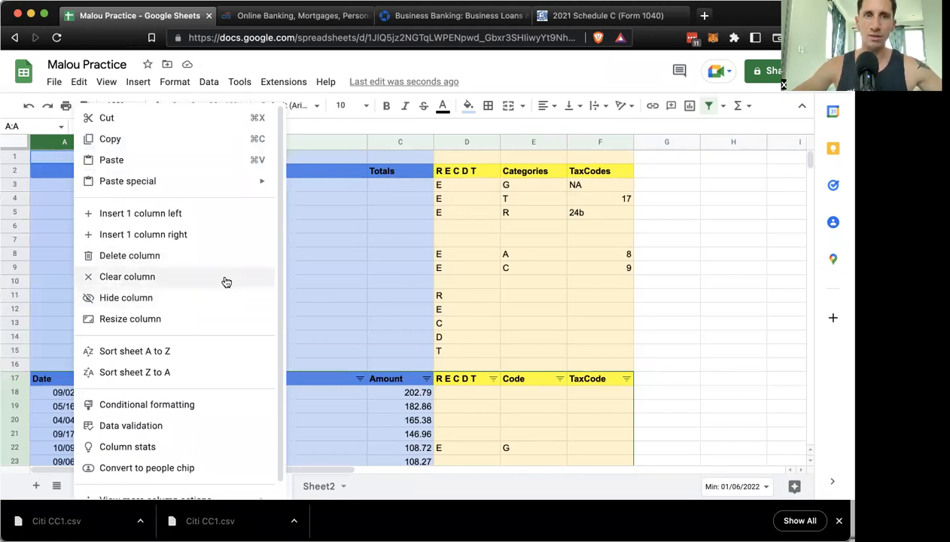
pyautogui.click(325, 267)
pyautogui.scroll(-1, 195, 274)
pyautogui.scroll(-1, 195, 274)
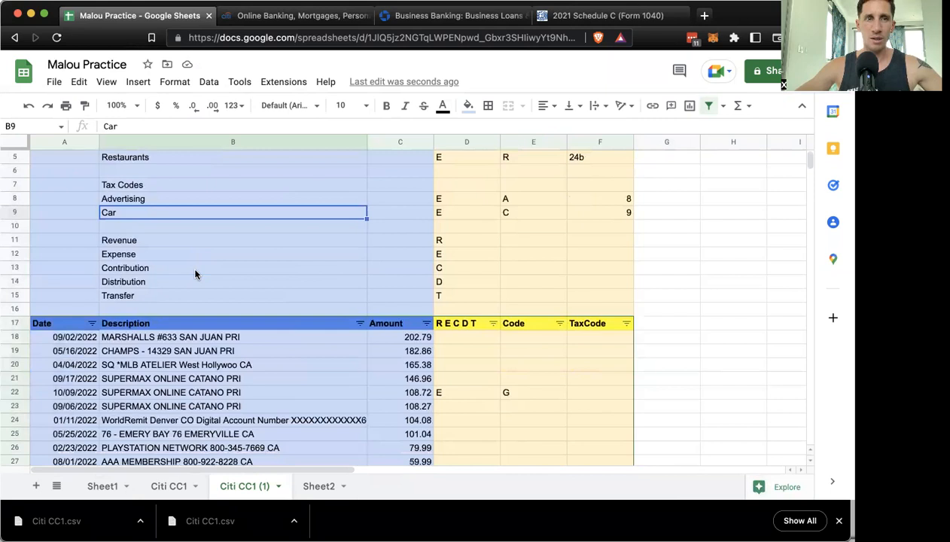
pyautogui.scroll(-5, 195, 274)
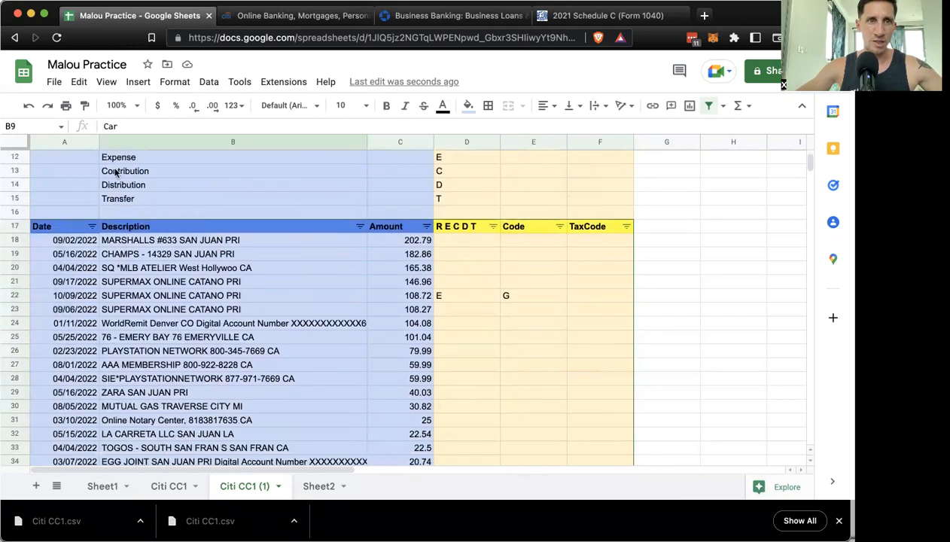
# Step: Left-align the whole Date column A
pyautogui.click(69, 138)
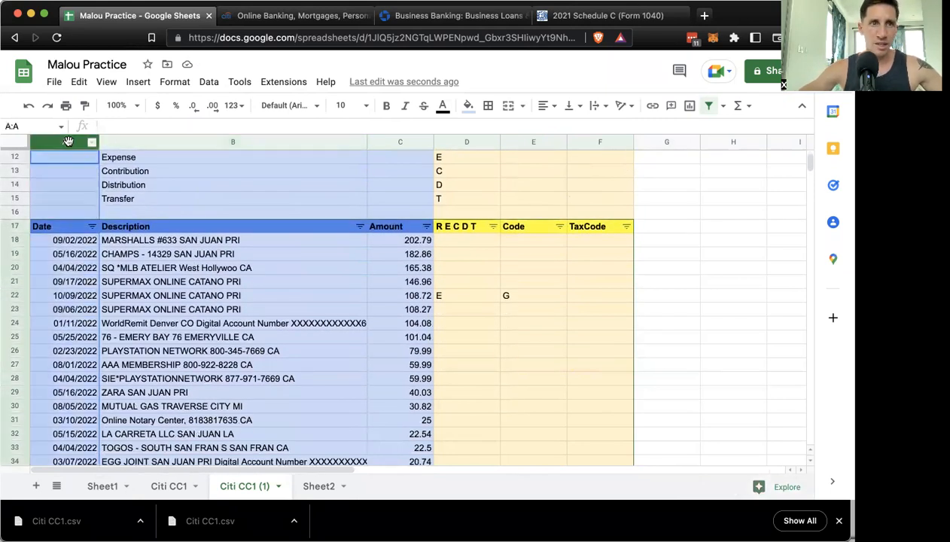
pyautogui.click(542, 108)
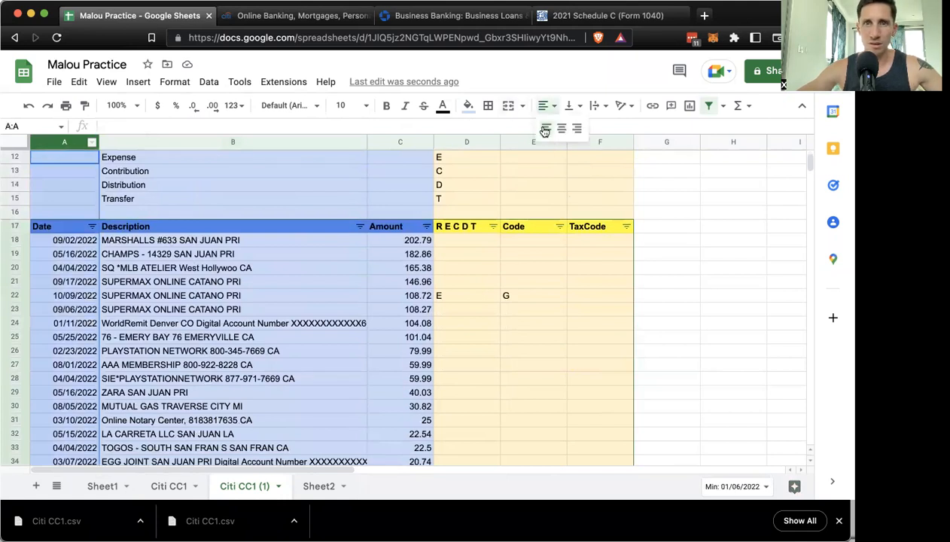
pyautogui.click(545, 129)
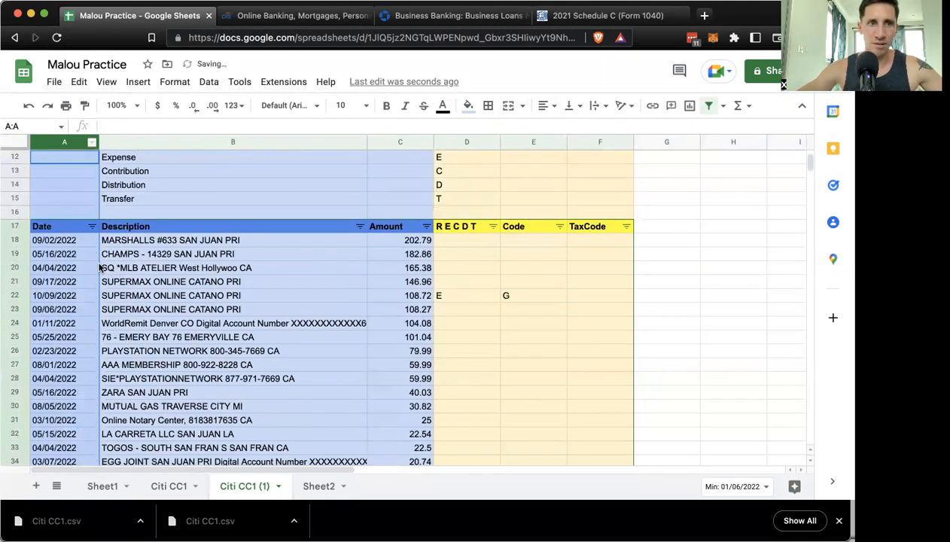
pyautogui.click(690, 311)
# Step: Centre-align the code columns D to F, covering R E C D T, Code and TaxCode
pyautogui.scroll(-8, 419, 294)
pyautogui.scroll(9, 420, 294)
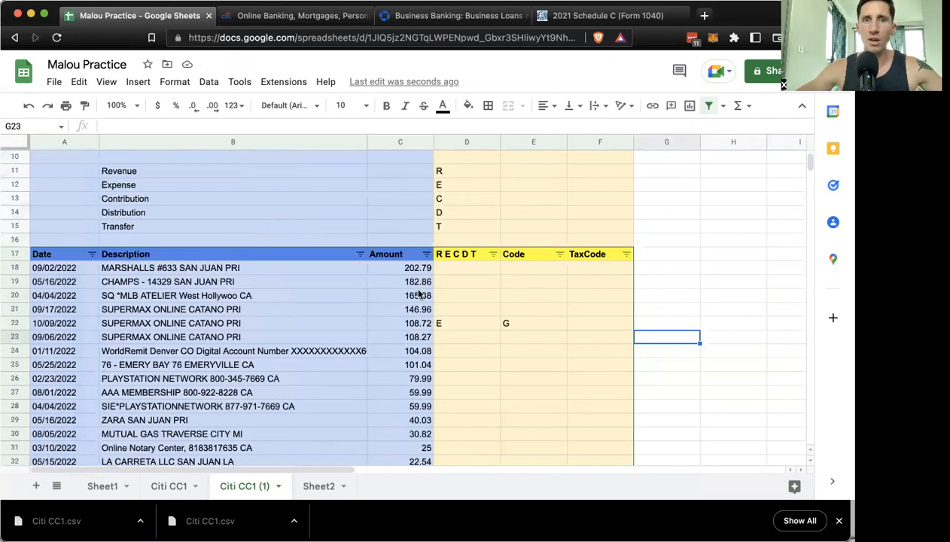
pyautogui.scroll(3, 419, 294)
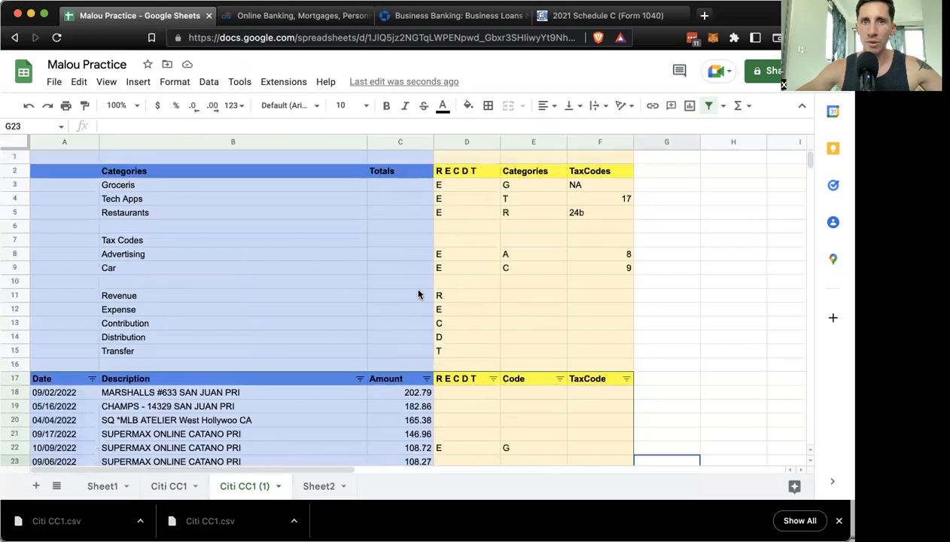
pyautogui.moveTo(471, 145); pyautogui.dragTo(595, 145)
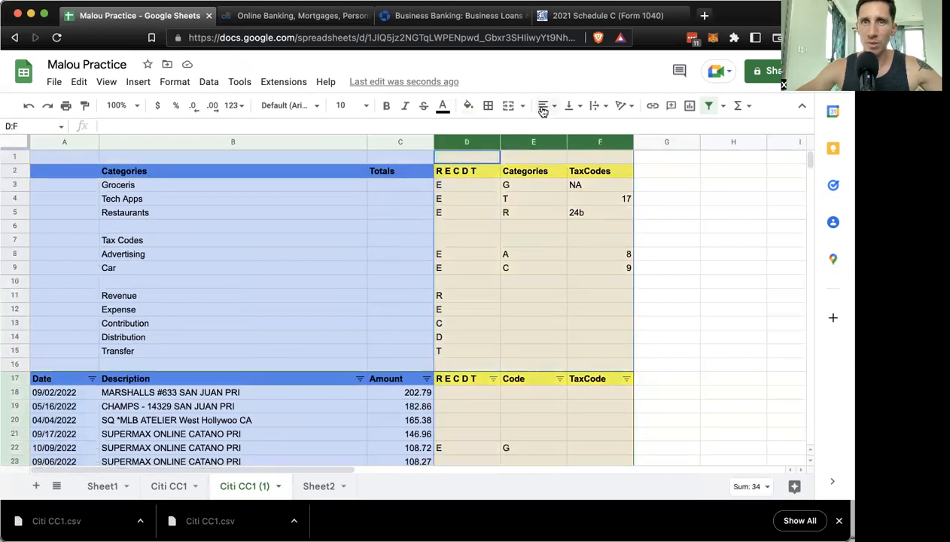
pyautogui.click(547, 106)
pyautogui.click(559, 127)
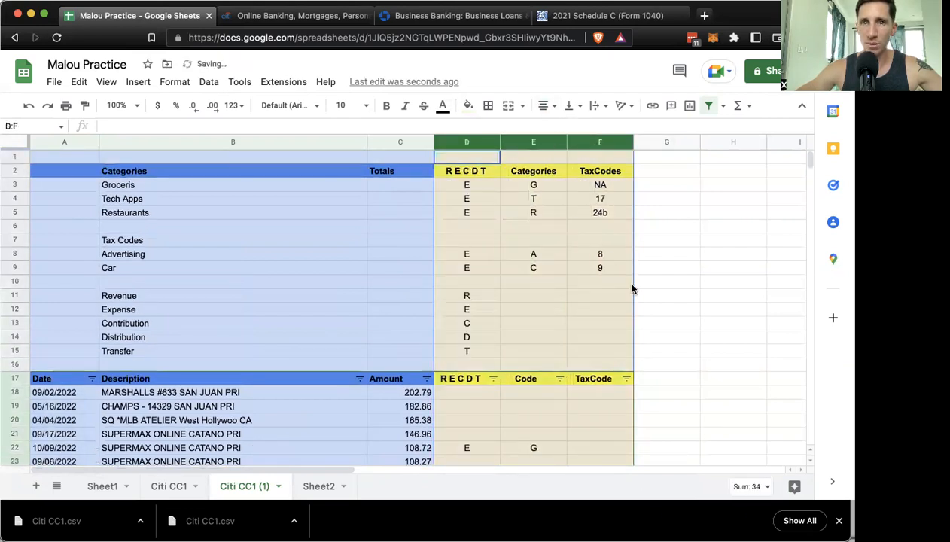
pyautogui.click(670, 287)
# Step: Sort the transaction table by Description from Z to A
pyautogui.scroll(-7, 670, 287)
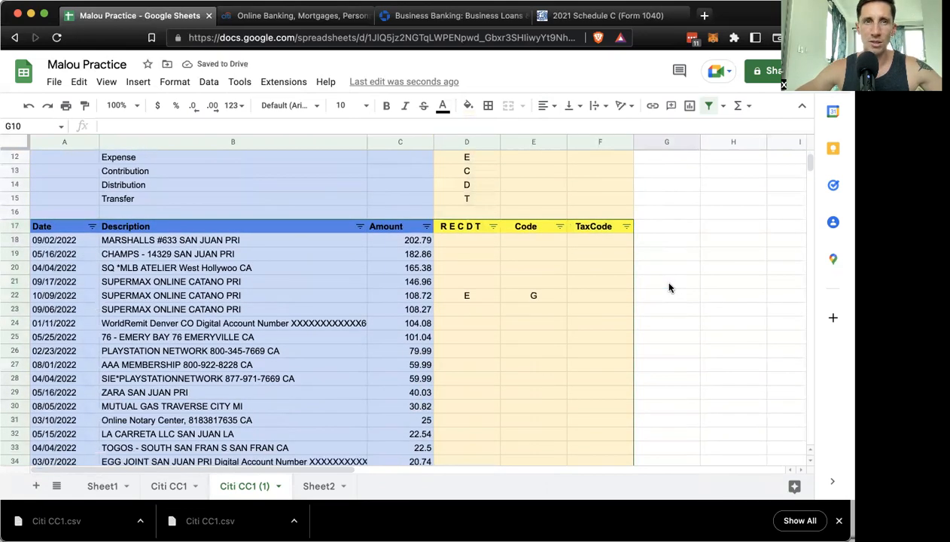
pyautogui.scroll(-7, 670, 287)
pyautogui.scroll(12, 670, 287)
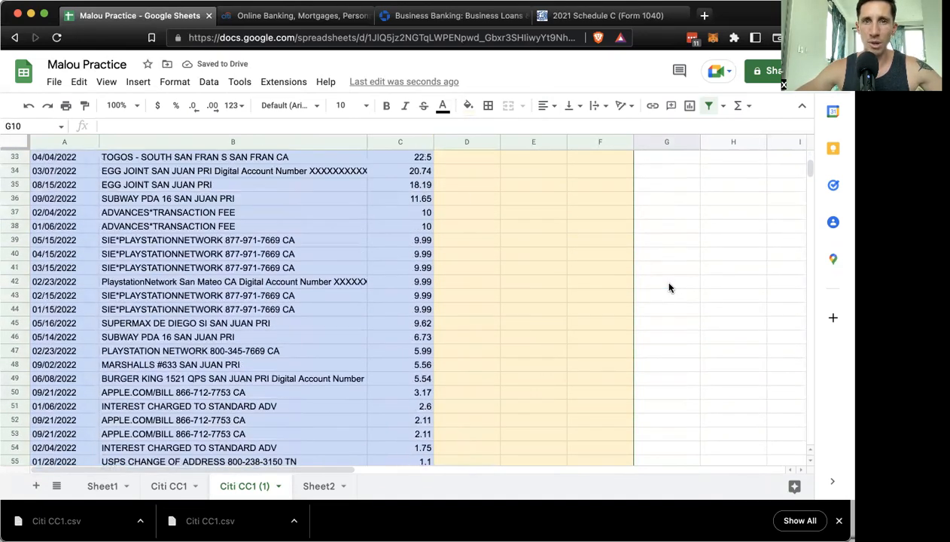
pyautogui.scroll(3, 669, 287)
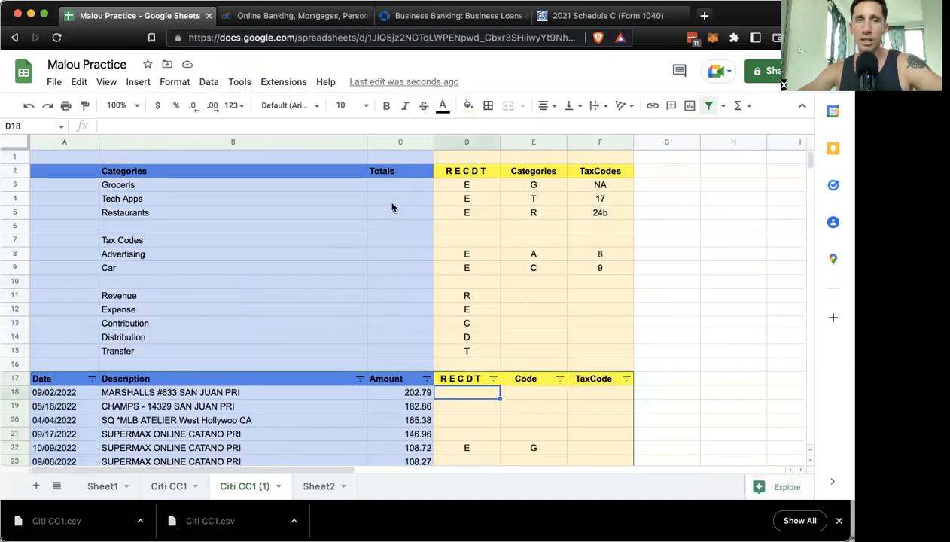
pyautogui.scroll(-4, 391, 207)
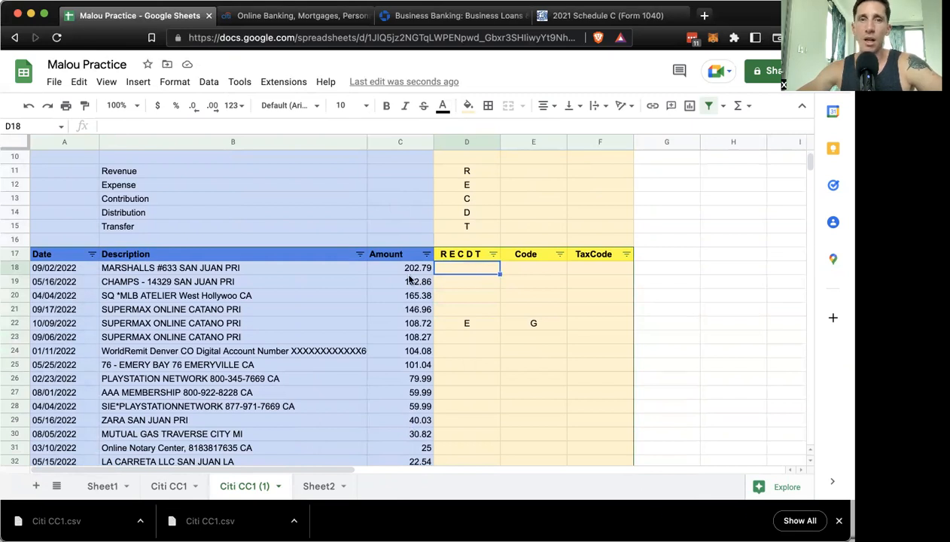
pyautogui.click(360, 254)
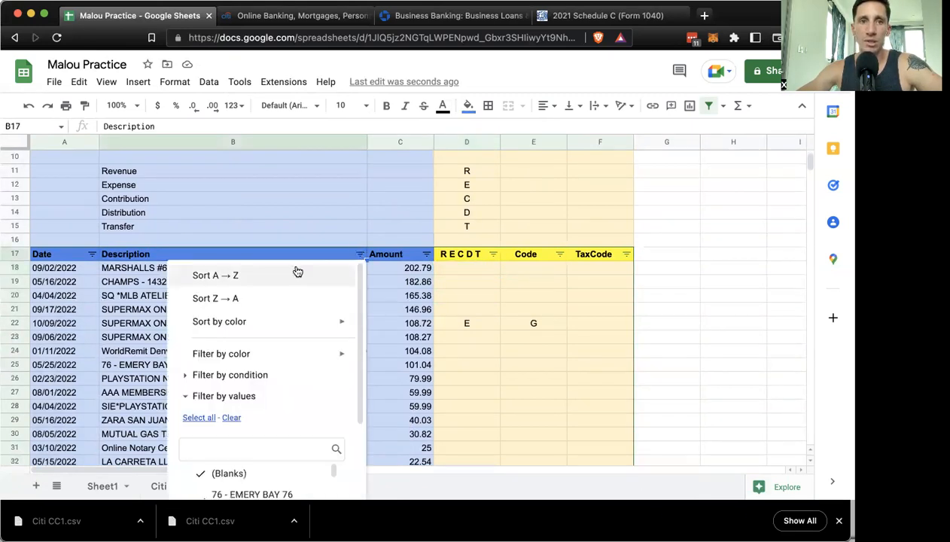
pyautogui.click(260, 298)
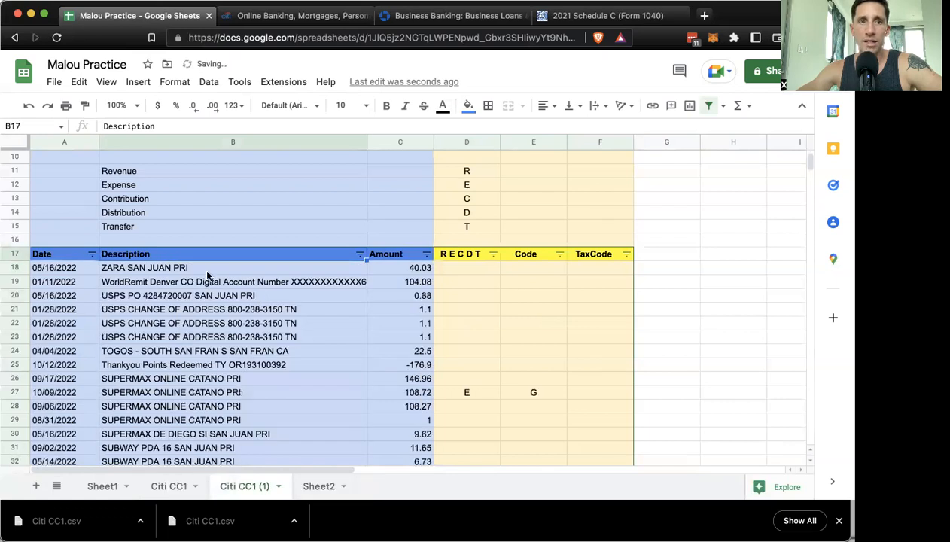
# Step: Classify the Supermax rows 26 to 30 as expenses by entering E in D26 and filling it down to D30
pyautogui.scroll(-3, 185, 339)
pyautogui.moveTo(148, 269); pyautogui.dragTo(148, 329)
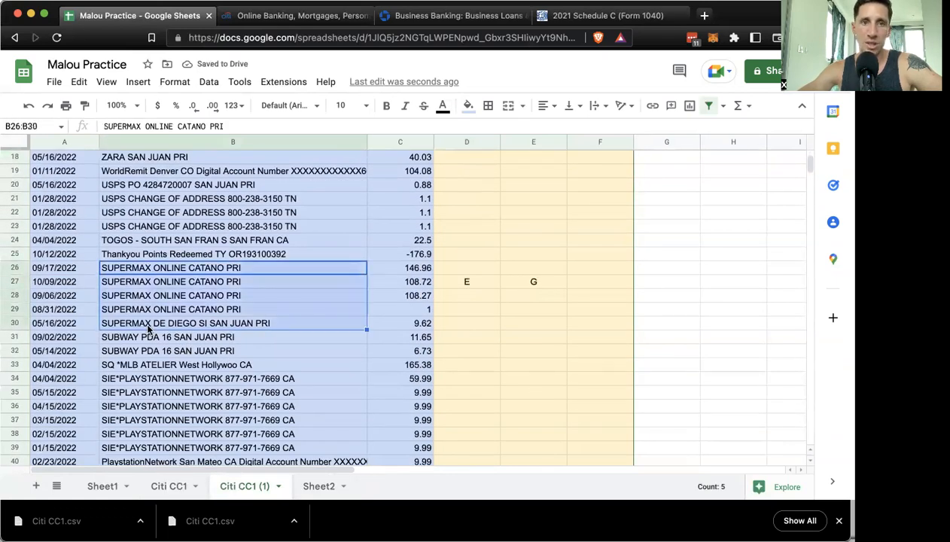
pyautogui.click(485, 269)
pyautogui.write('E')
pyautogui.press('Return')
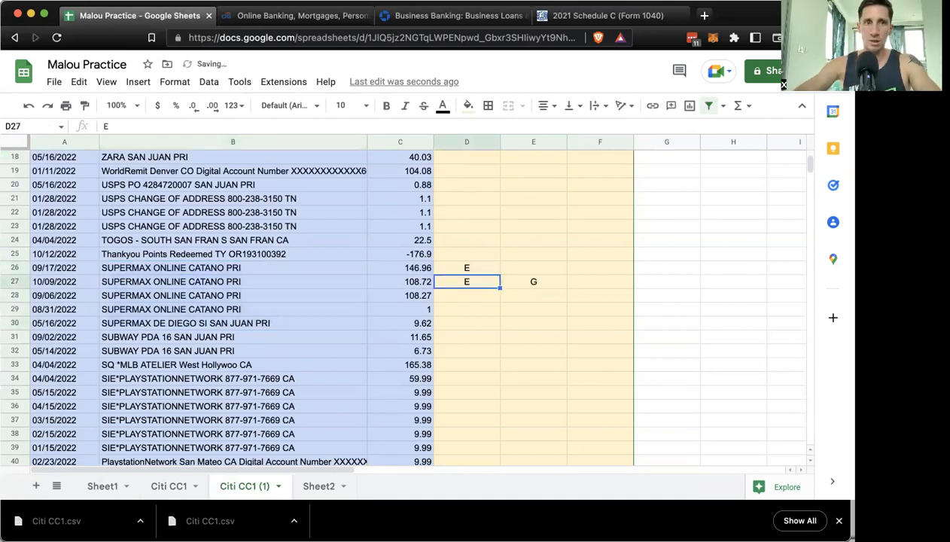
pyautogui.click(475, 271)
pyautogui.moveTo(500, 274); pyautogui.dragTo(500, 329)
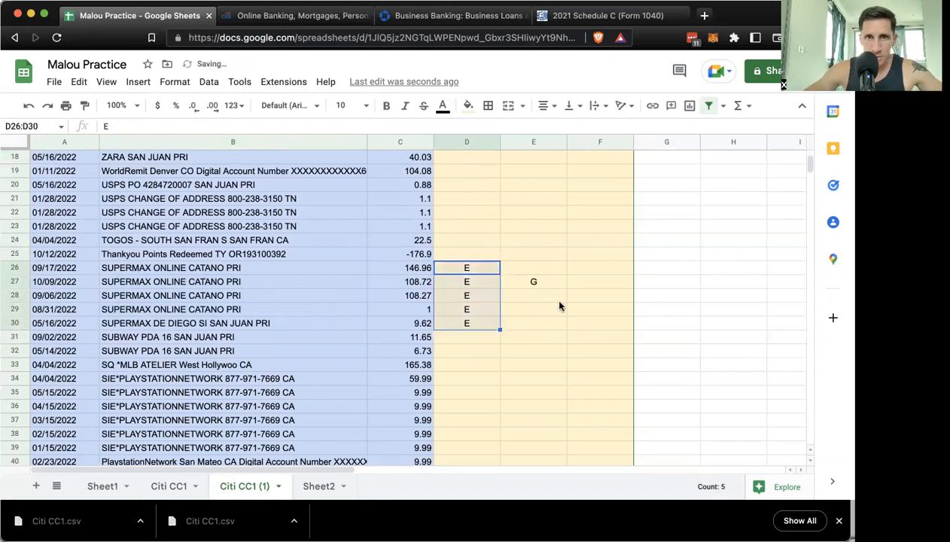
# Step: Fill the grocery code G from E27 down to E30 and up to E26 so all Supermax rows carry it
pyautogui.moveTo(568, 289); pyautogui.dragTo(565, 329)
pyautogui.click(562, 268)
pyautogui.click(562, 280)
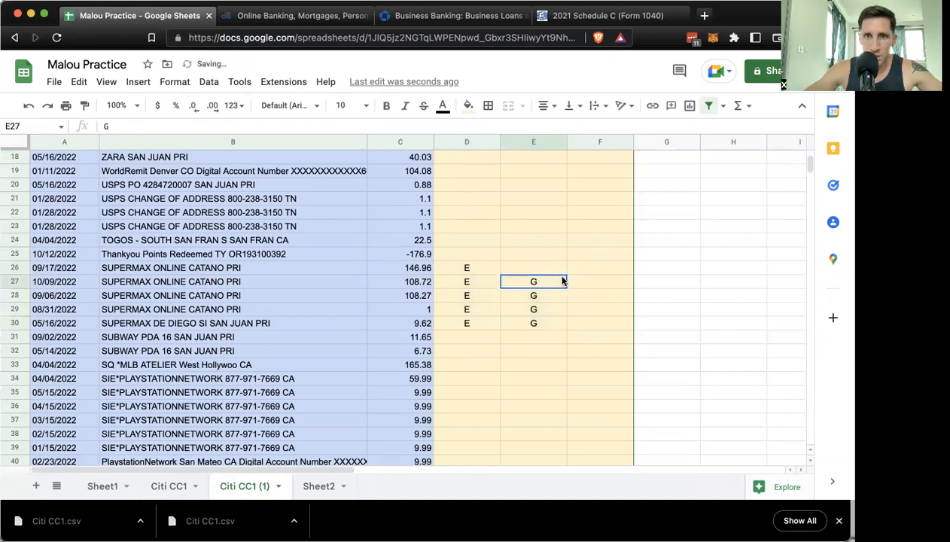
pyautogui.moveTo(566, 287); pyautogui.dragTo(566, 270)
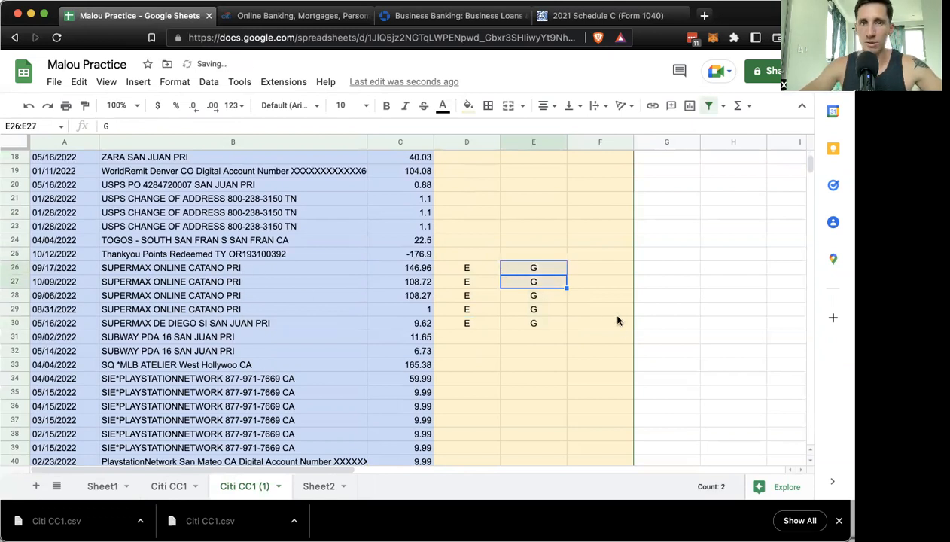
# Step: Copy the Date heading from A17 into A2 of the category legend's header row
pyautogui.click(587, 269)
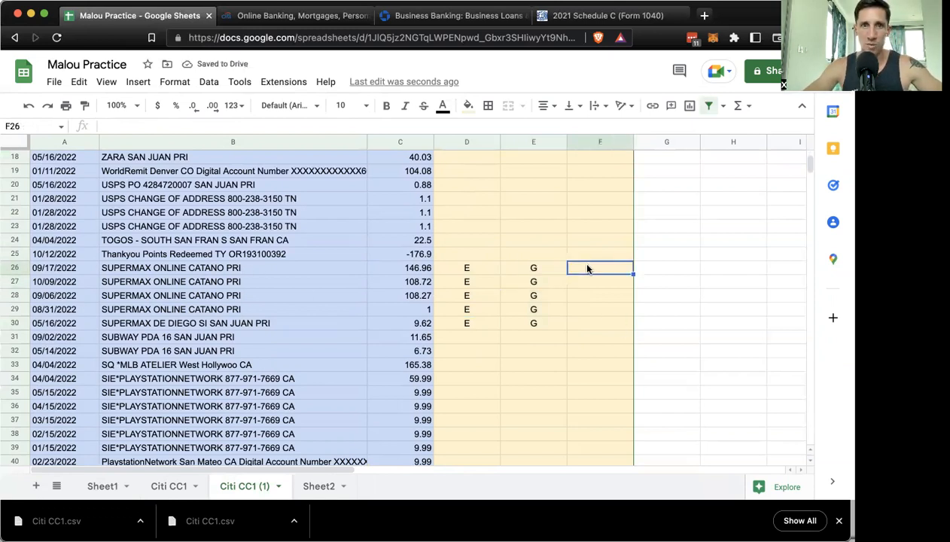
pyautogui.scroll(5, 588, 269)
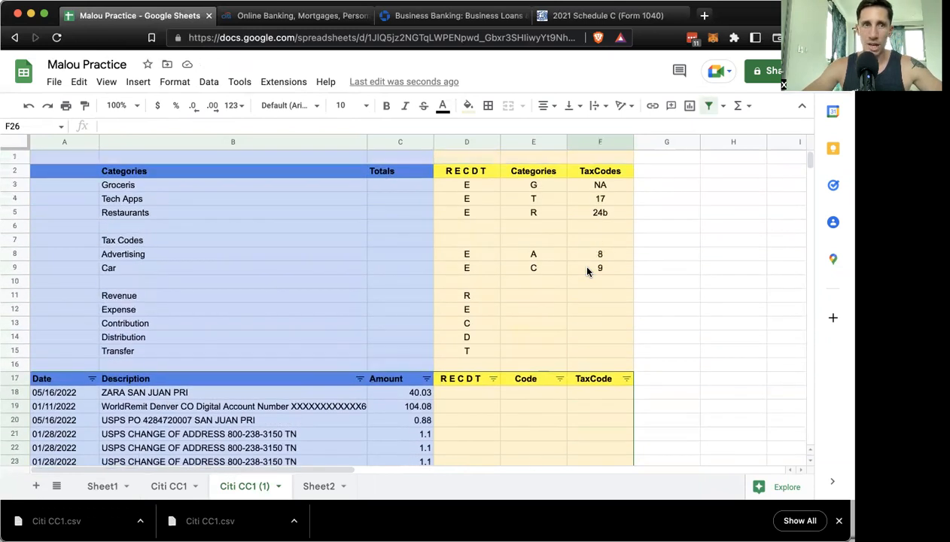
pyautogui.scroll(-5, 572, 277)
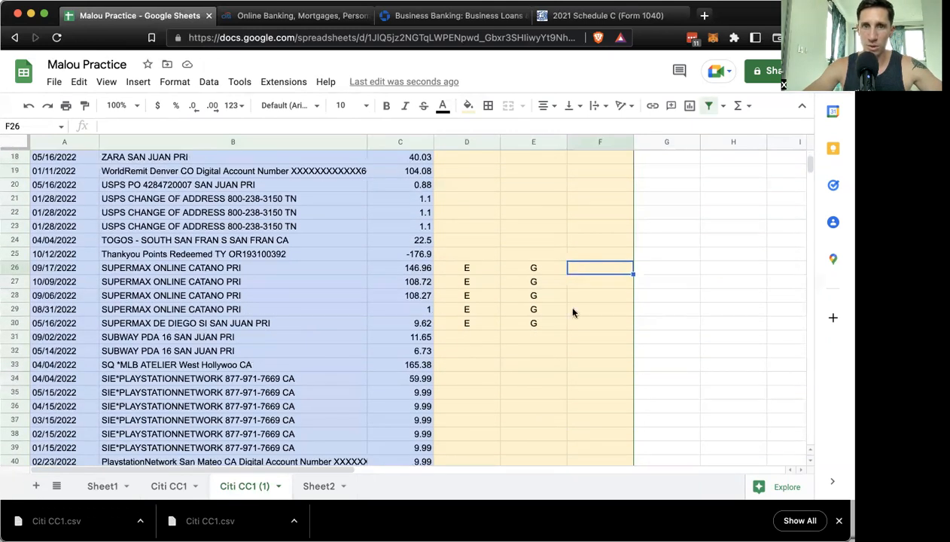
pyautogui.scroll(5, 570, 320)
pyautogui.scroll(-2, 568, 321)
pyautogui.scroll(2, 568, 321)
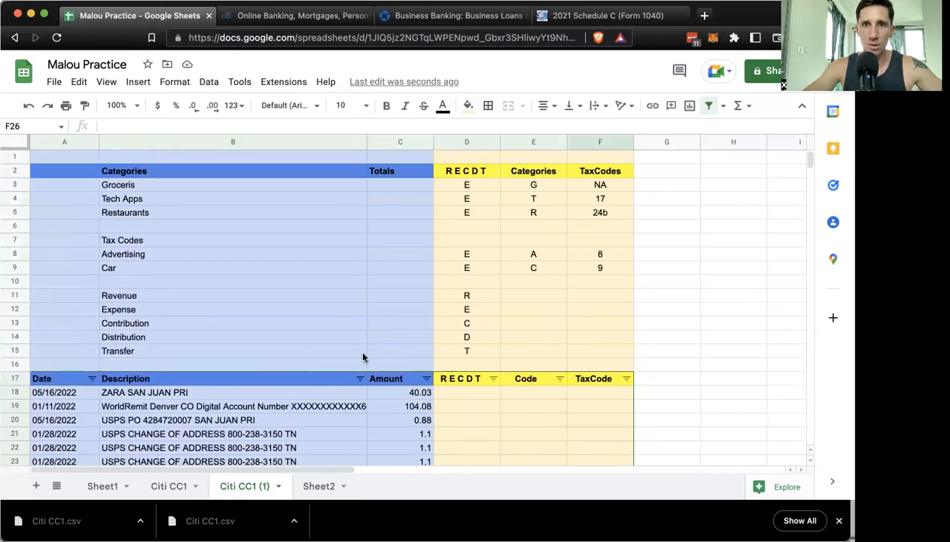
pyautogui.moveTo(588, 172); pyautogui.dragTo(62, 174)
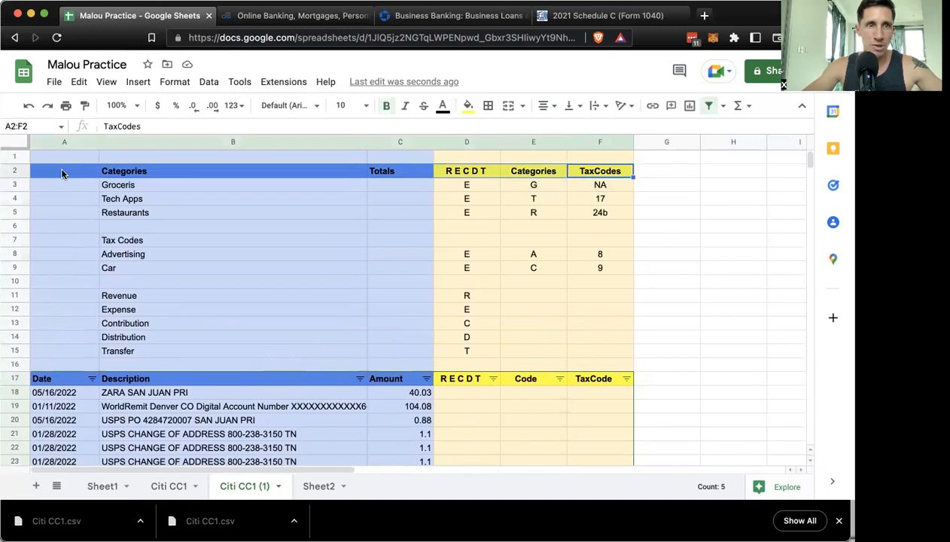
pyautogui.click(58, 376)
pyautogui.hotkey('ctrl', 'c')
pyautogui.click(56, 171)
pyautogui.hotkey('ctrl', 'v')
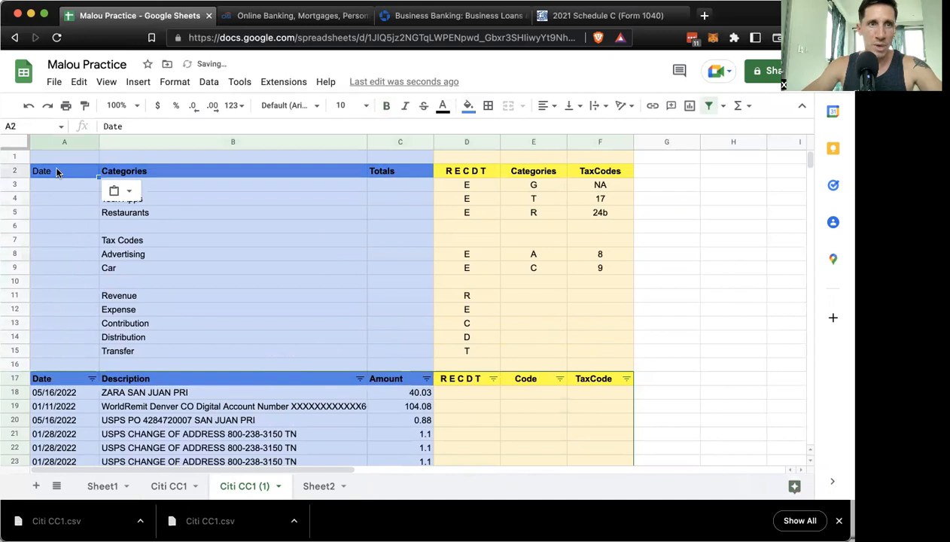
# Step: Delete the blank row 1 above the category legend's header row
pyautogui.click(16, 156)
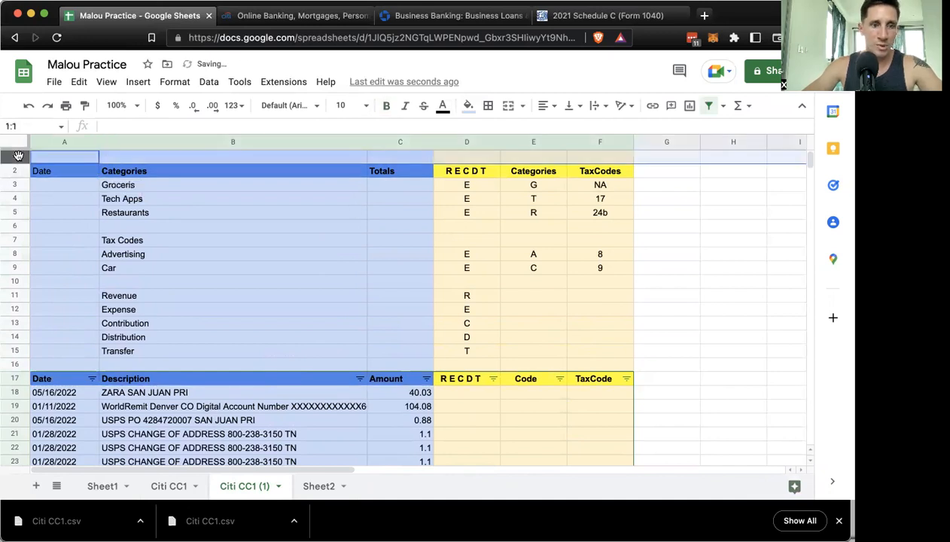
pyautogui.rightClick(15, 156)
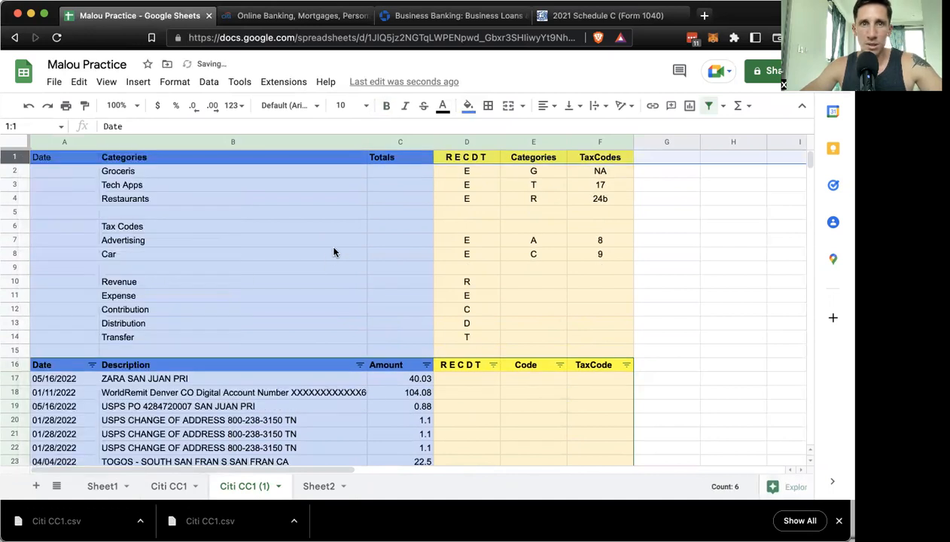
pyautogui.click(331, 245)
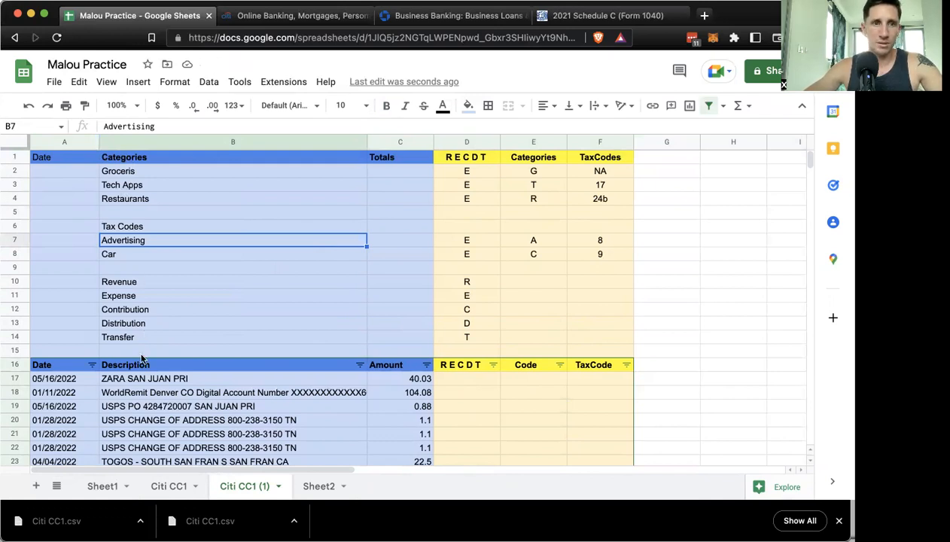
# Step: Rename the Code heading in E16 of the transaction table as Categories
pyautogui.click(119, 367)
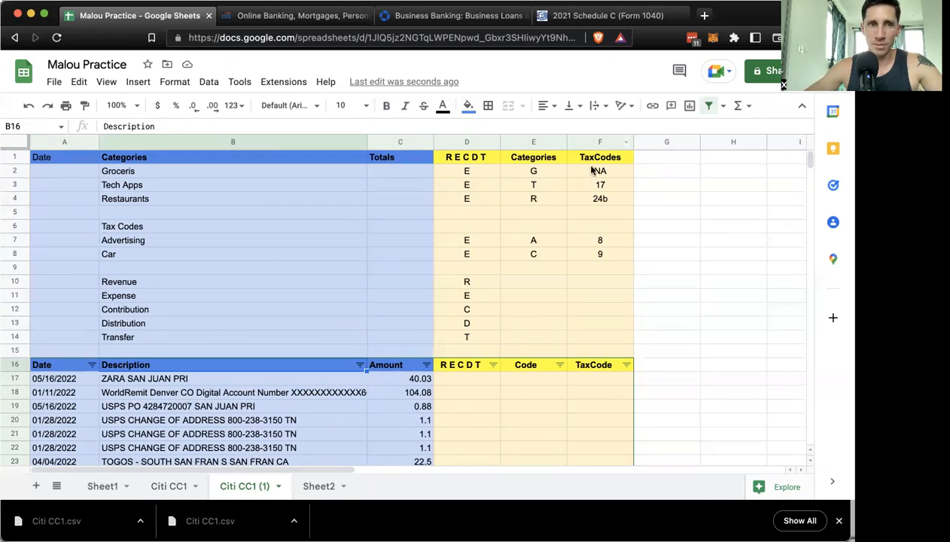
pyautogui.click(525, 365)
pyautogui.write('Categories')
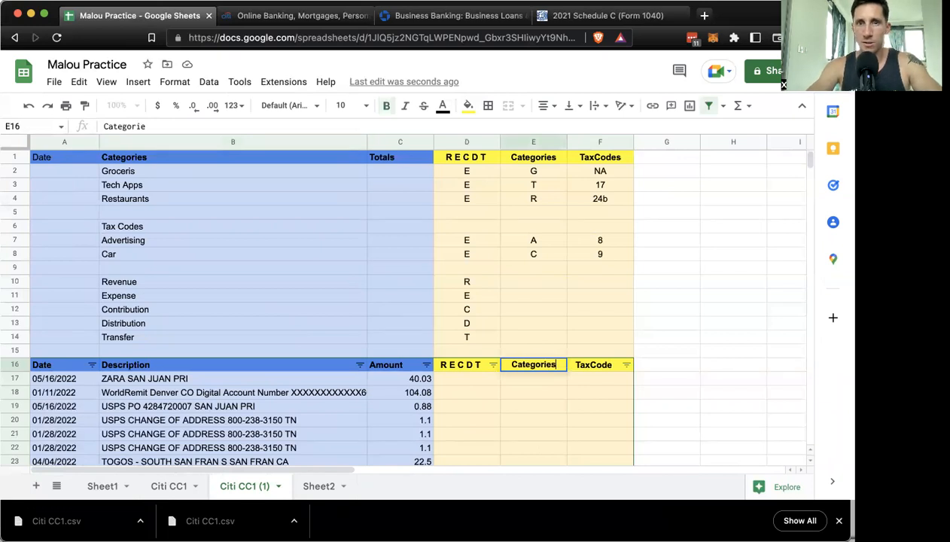
pyautogui.press('Return')
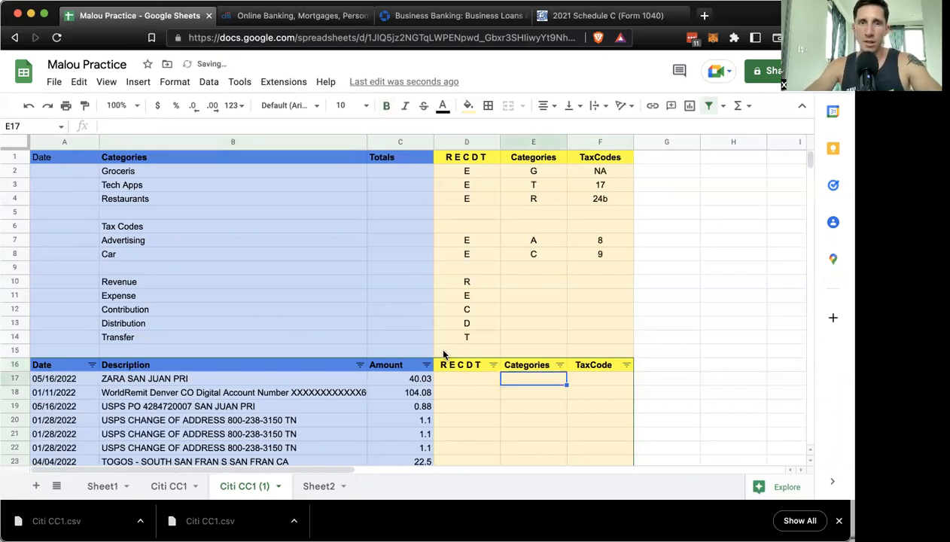
# Step: Change the heading in B1 to Description and make the Date heading in A1 bold
pyautogui.click(202, 156)
pyautogui.write('De')
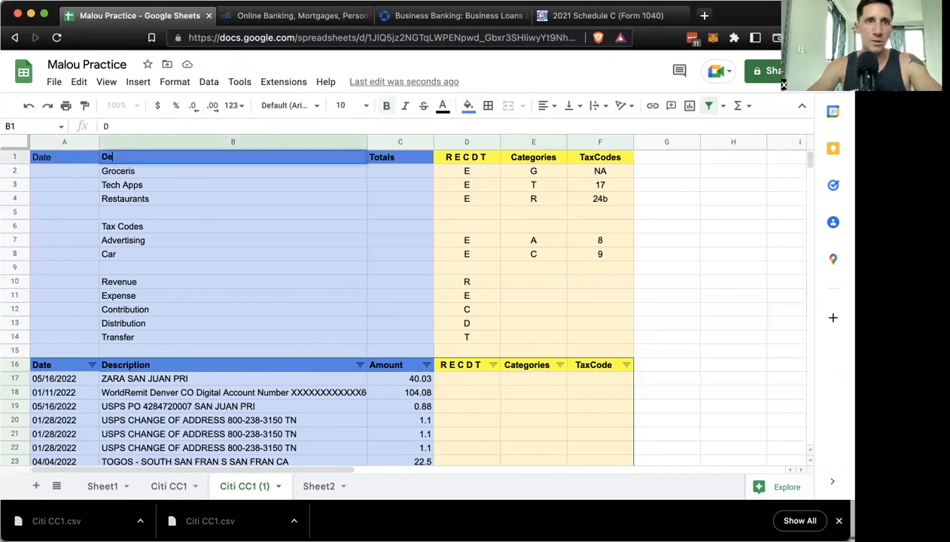
pyautogui.write('scription')
pyautogui.press('Return')
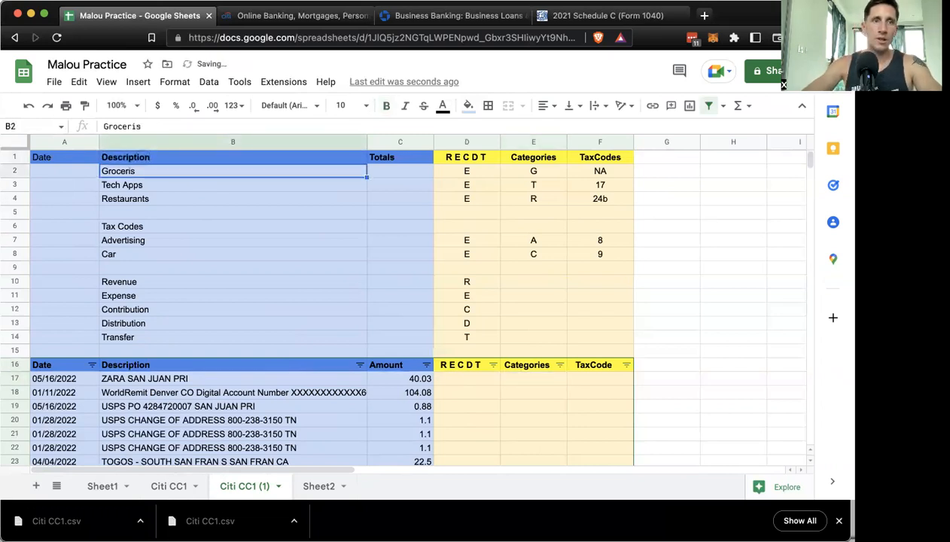
pyautogui.click(66, 158)
pyautogui.hotkey('ctrl', 'b')
pyautogui.click(182, 195)
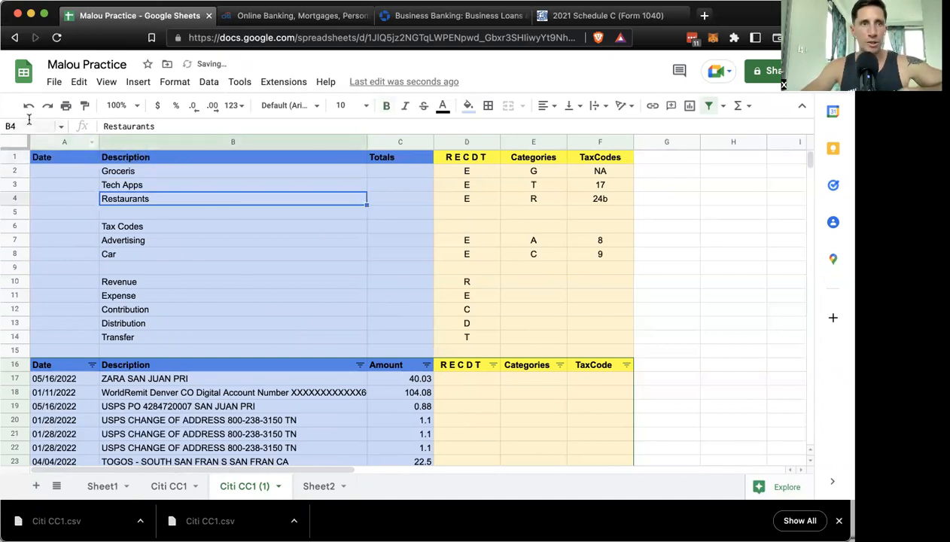
# Step: Freeze the first row of the sheet so its headings stay in view
pyautogui.click(108, 84)
pyautogui.moveTo(138, 126)
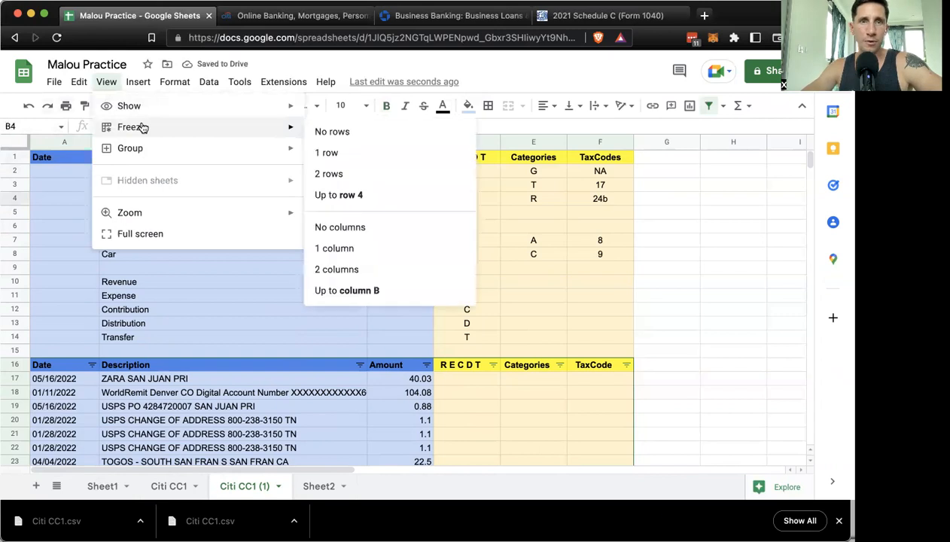
pyautogui.click(381, 152)
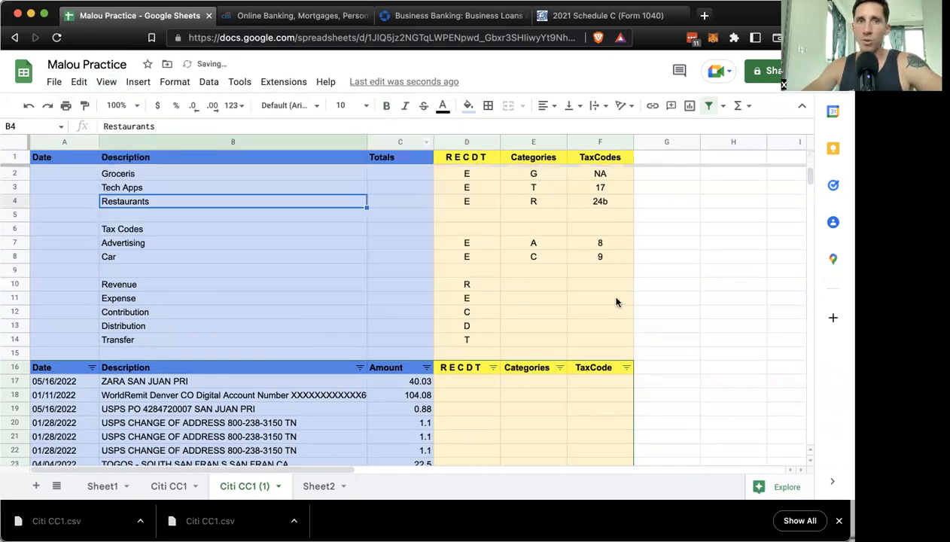
# Step: Check the frozen header row against the transaction rows and the code legend
pyautogui.scroll(-3, 627, 299)
pyautogui.scroll(-6, 627, 299)
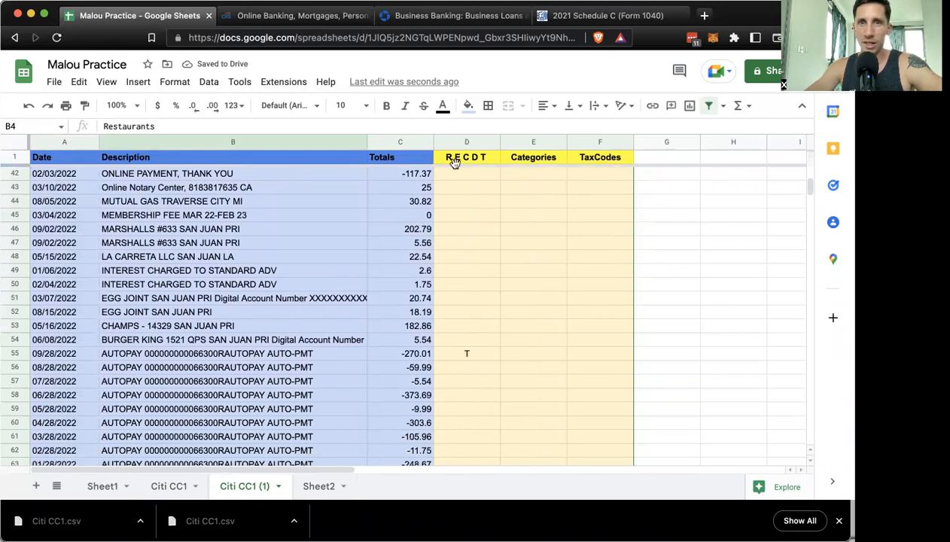
pyautogui.click(586, 174)
pyautogui.scroll(13, 543, 316)
pyautogui.scroll(-7, 543, 316)
pyautogui.scroll(7, 543, 317)
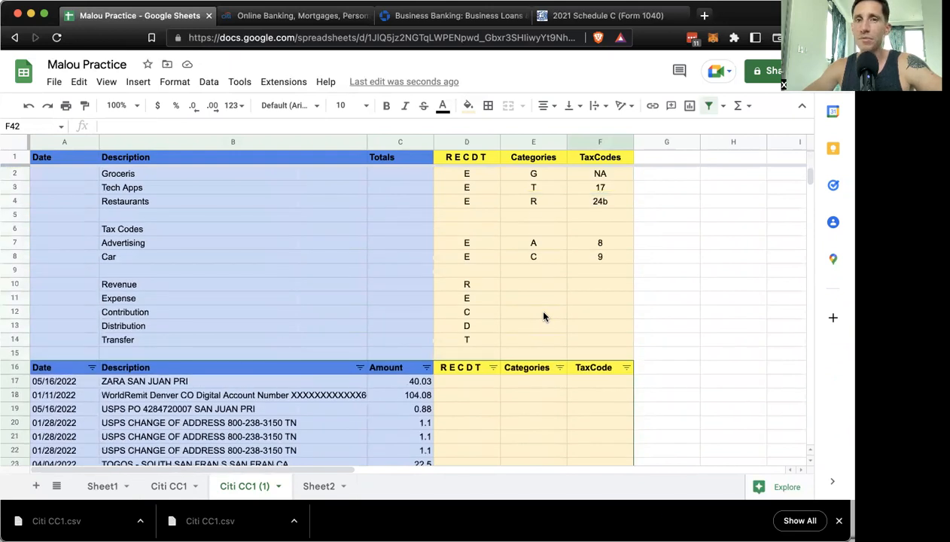
pyautogui.scroll(-5, 544, 316)
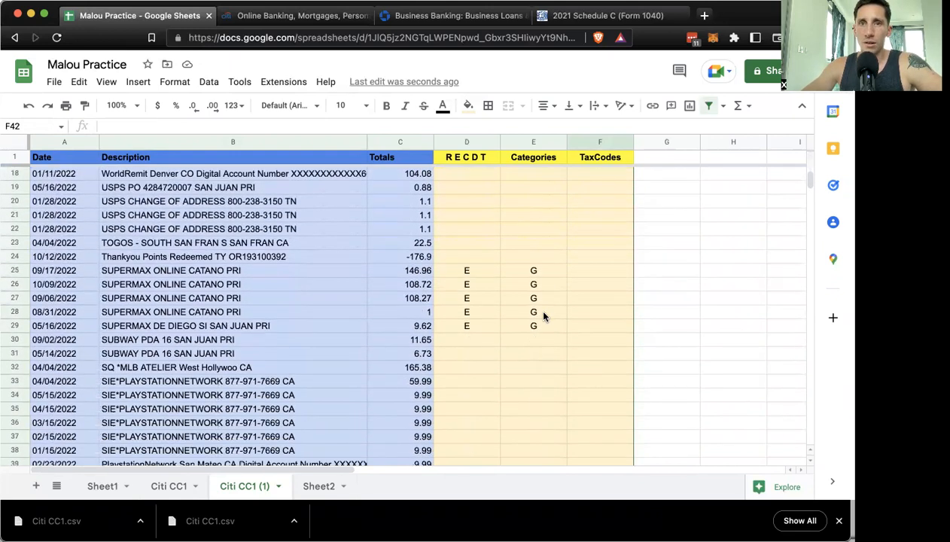
pyautogui.scroll(1, 544, 316)
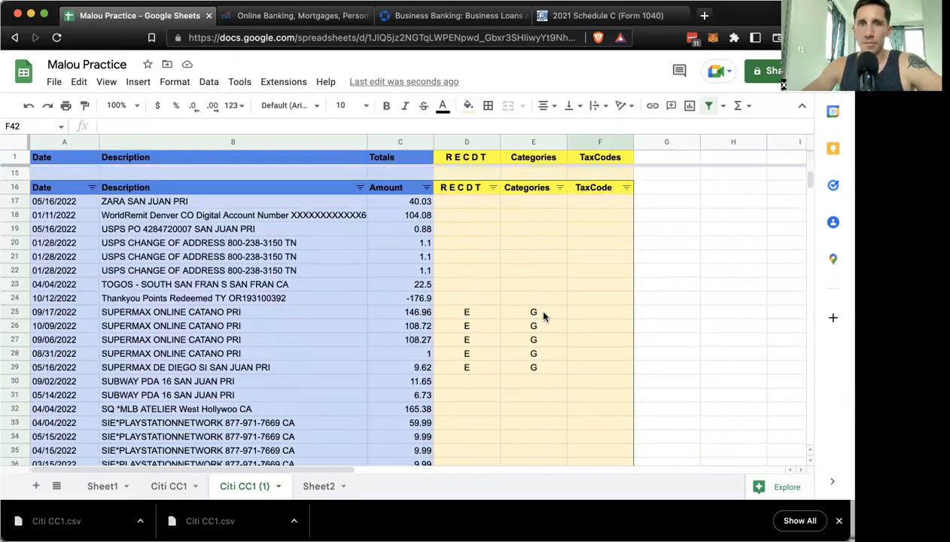
# Step: Move the Categories column E in front of the R E C D T column
pyautogui.click(475, 201)
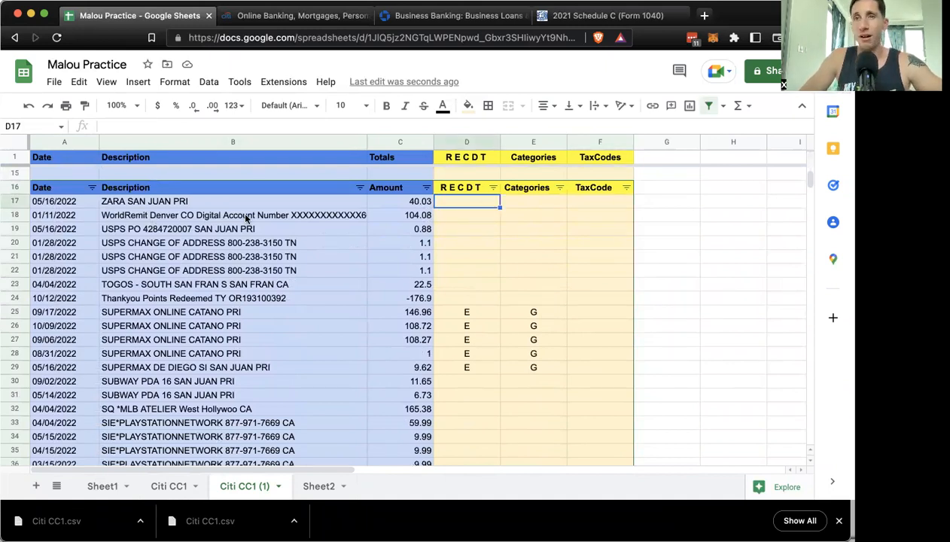
pyautogui.click(545, 199)
pyautogui.click(532, 142)
pyautogui.moveTo(532, 142); pyautogui.dragTo(482, 142)
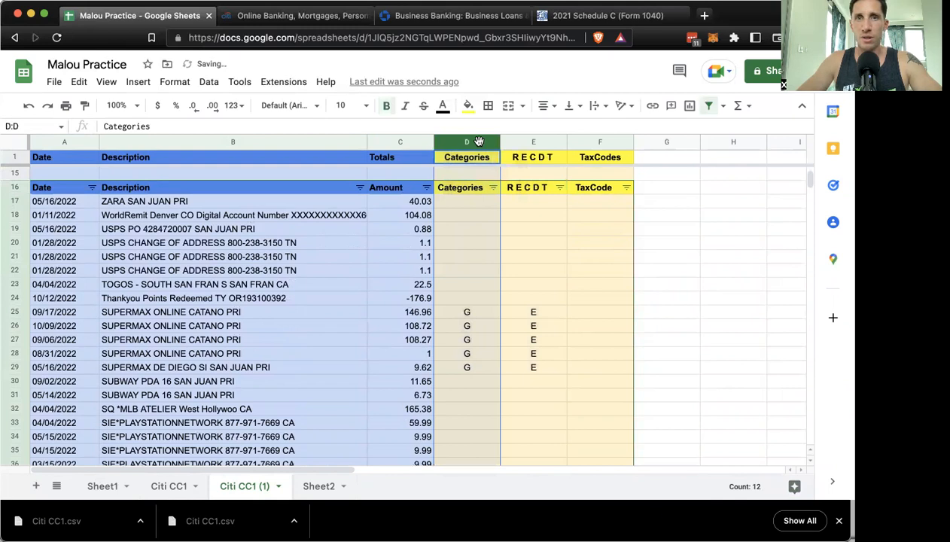
# Step: Enter ? as the category of the ZARA SAN JUAN transaction in D17
pyautogui.click(482, 203)
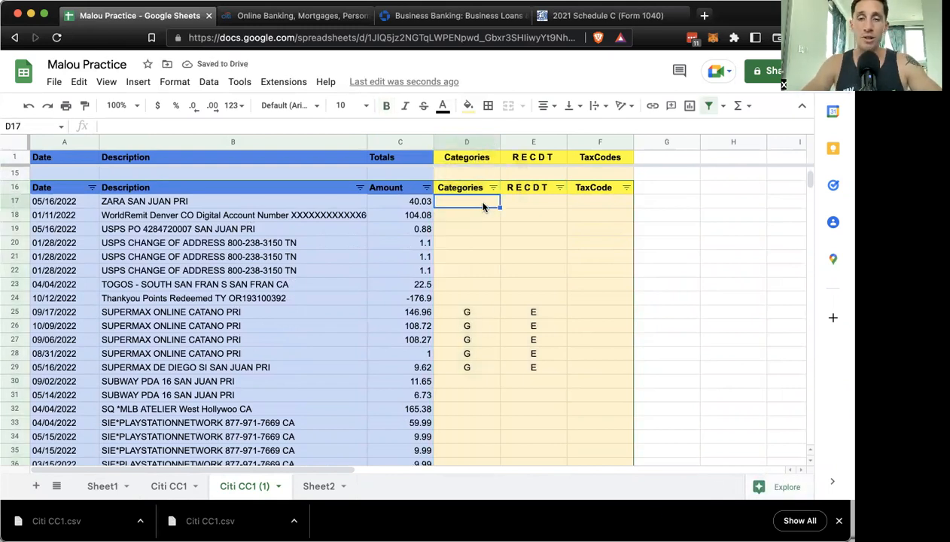
pyautogui.write('?')
pyautogui.press('Return')
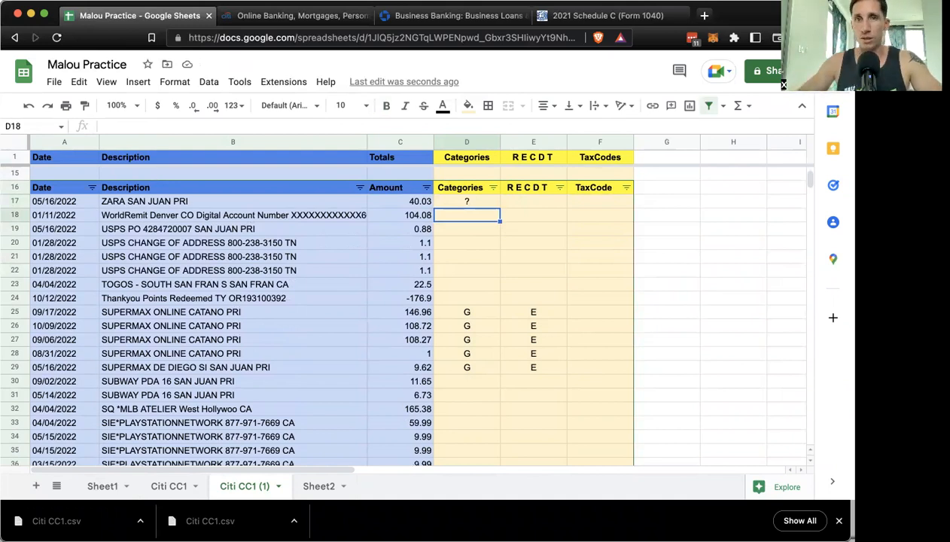
# Step: Filter the transaction table's Categories column by values, selecting only the ? entries
pyautogui.click(494, 188)
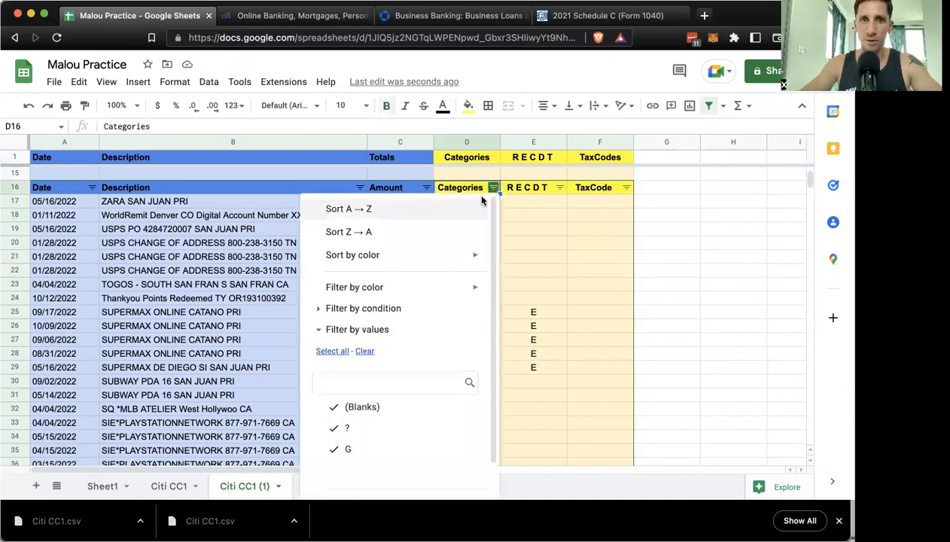
pyautogui.scroll(-2, 402, 372)
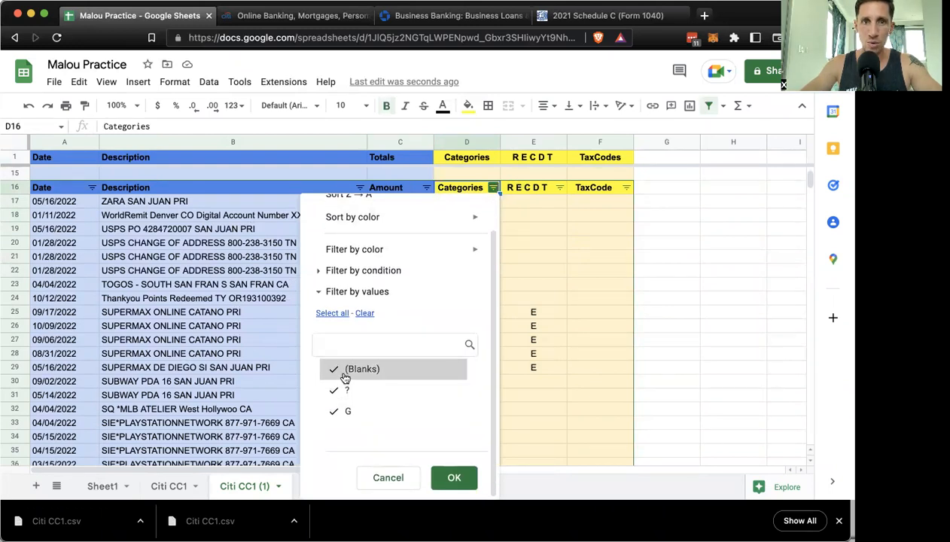
pyautogui.click(364, 314)
pyautogui.click(351, 391)
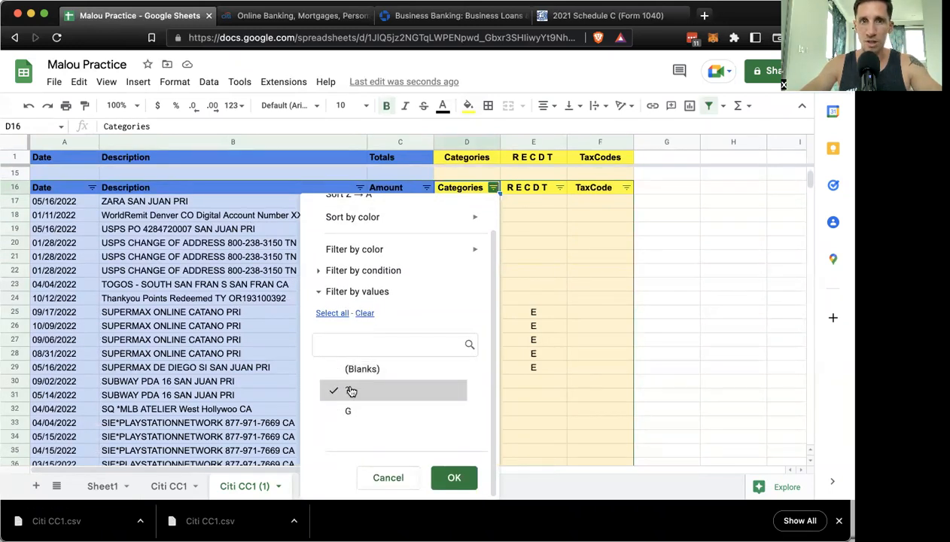
# Step: Filter the Categories column to show only "?" entries, and reset the filter to include all values
pyautogui.click(452, 477)
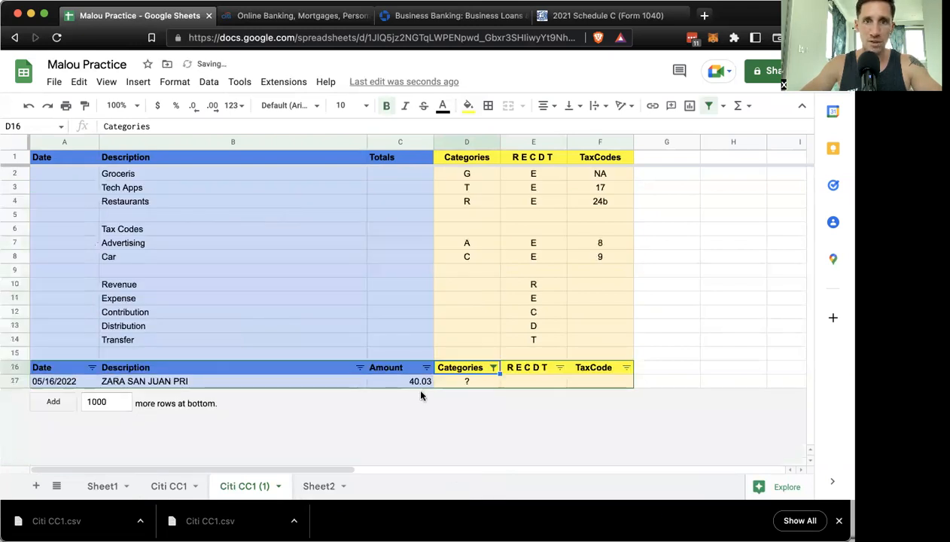
pyautogui.click(493, 367)
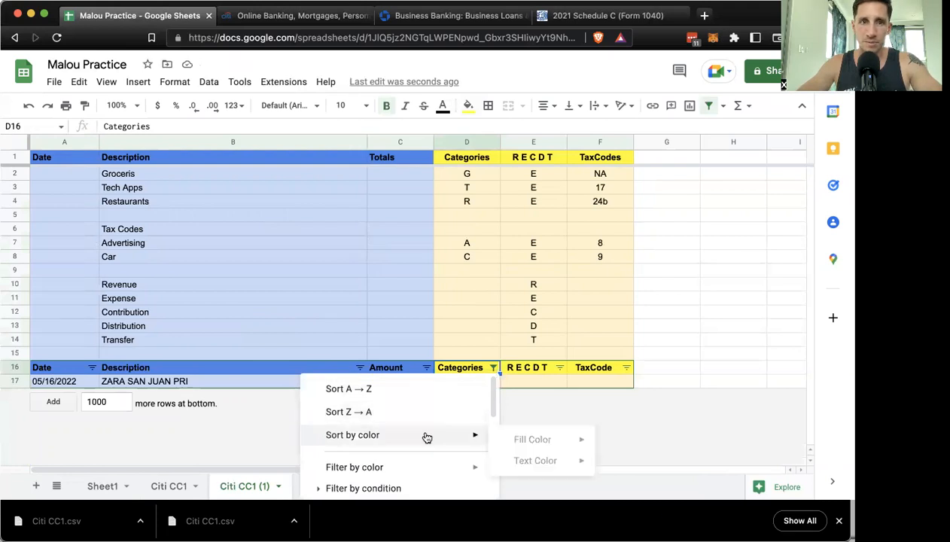
pyautogui.scroll(-3, 426, 437)
pyautogui.click(343, 423)
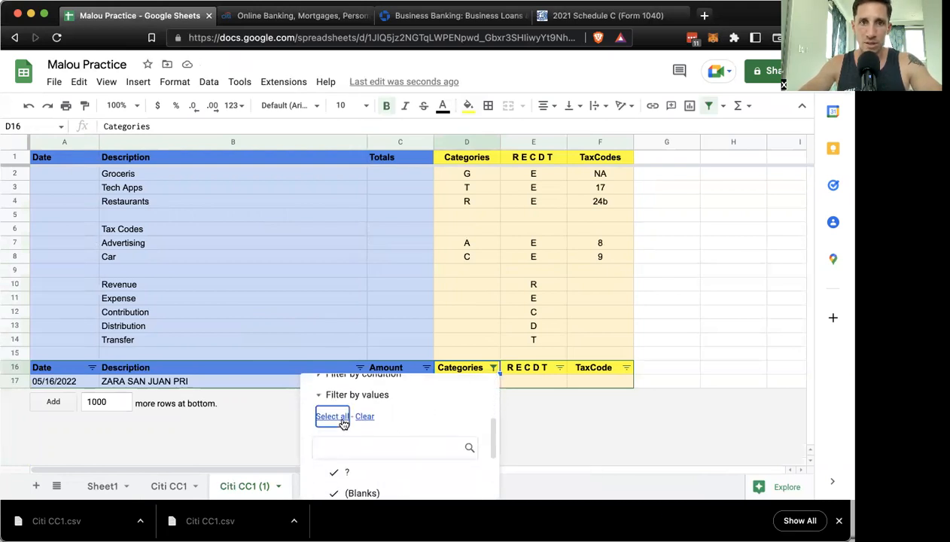
pyautogui.scroll(-3, 375, 415)
pyautogui.click(452, 477)
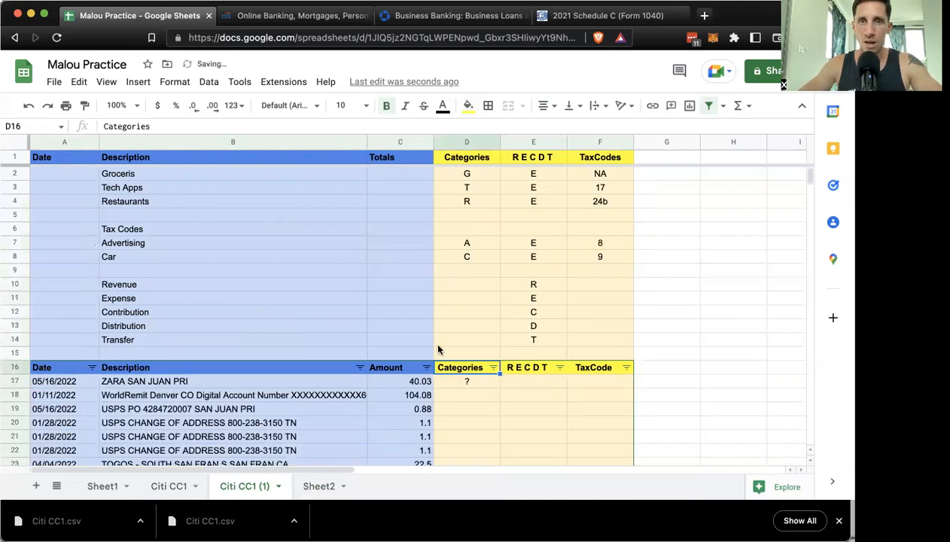
# Step: Enter category D for the WorldRemit transaction in cell D18
pyautogui.scroll(-2, 455, 310)
pyautogui.click(470, 244)
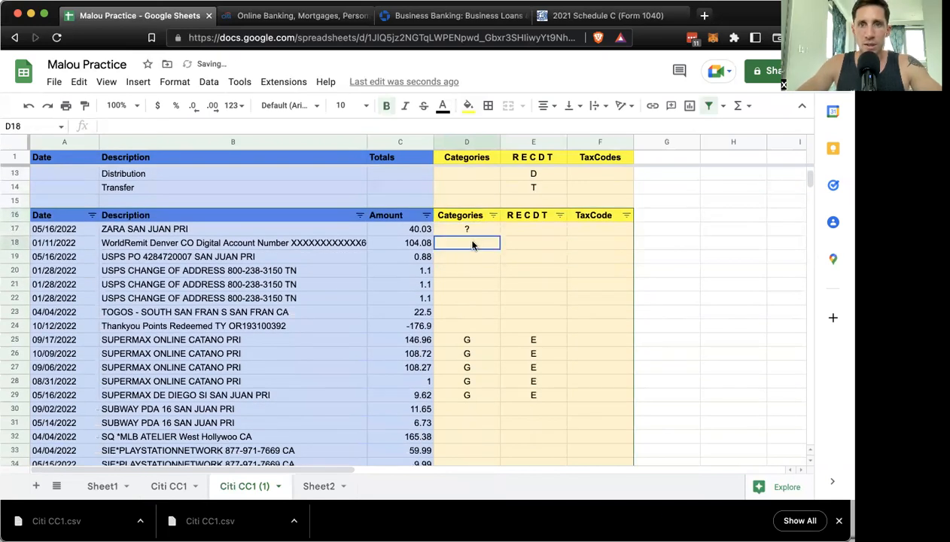
pyautogui.moveTo(470, 243); pyautogui.dragTo(457, 437)
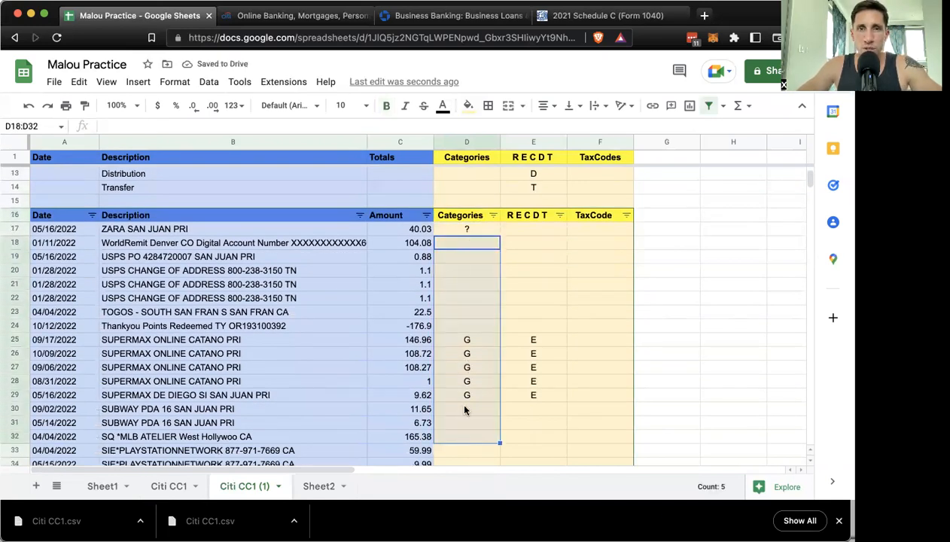
pyautogui.click(460, 244)
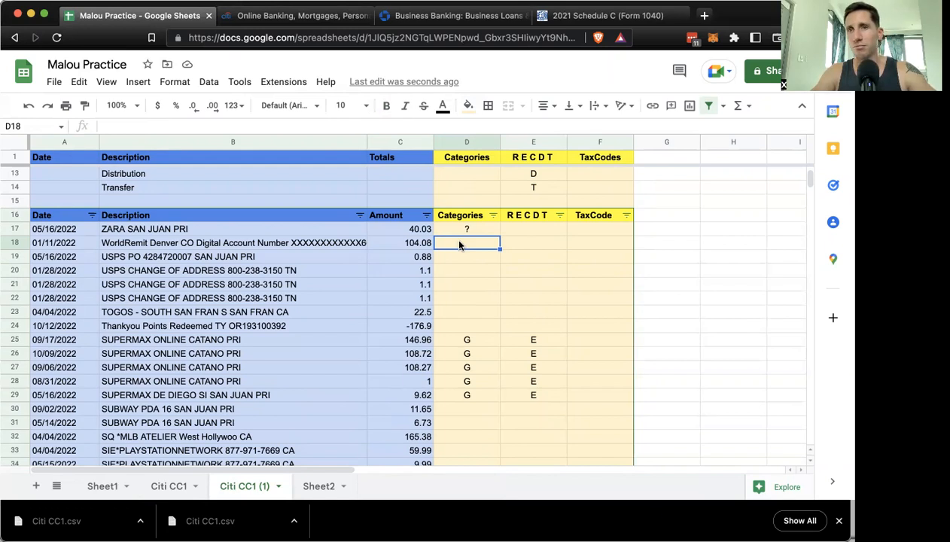
pyautogui.write('C')
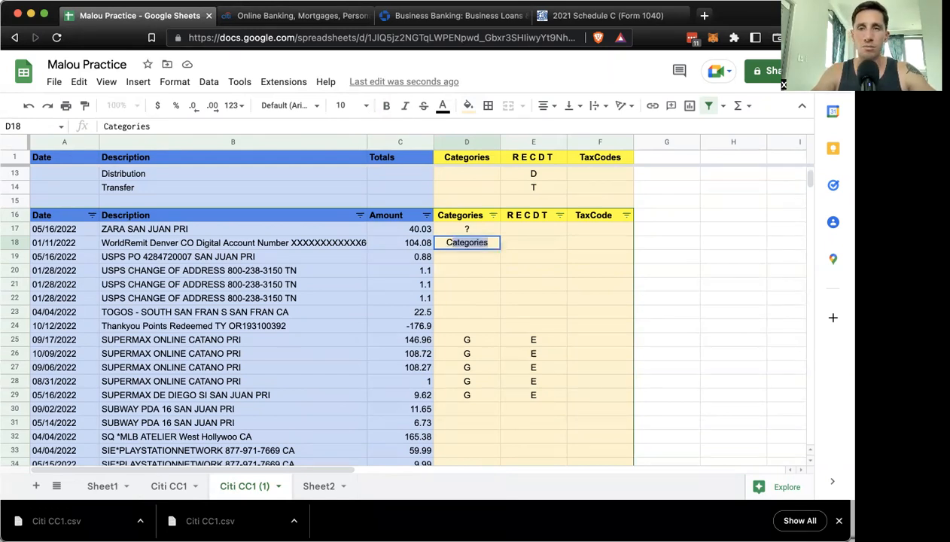
pyautogui.press('BackSpace')
pyautogui.press('BackSpace')
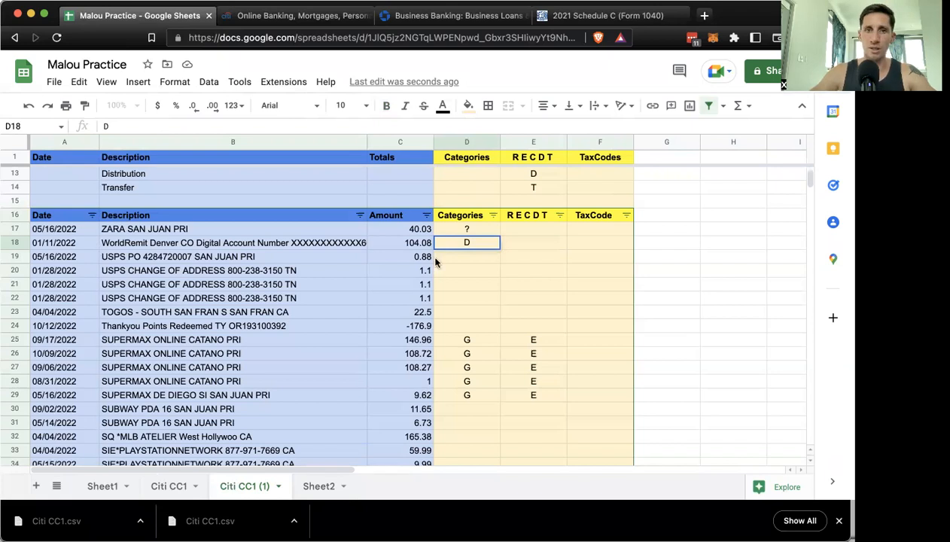
pyautogui.click(313, 301)
# Step: Add Donation as a new category description in cell B5, below Restaurants
pyautogui.scroll(4, 313, 300)
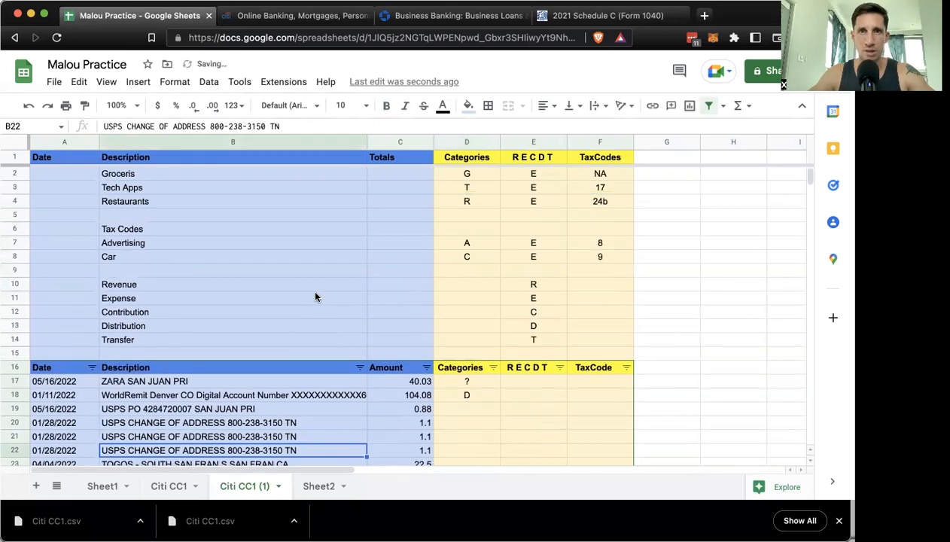
pyautogui.click(201, 216)
pyautogui.write('Donation')
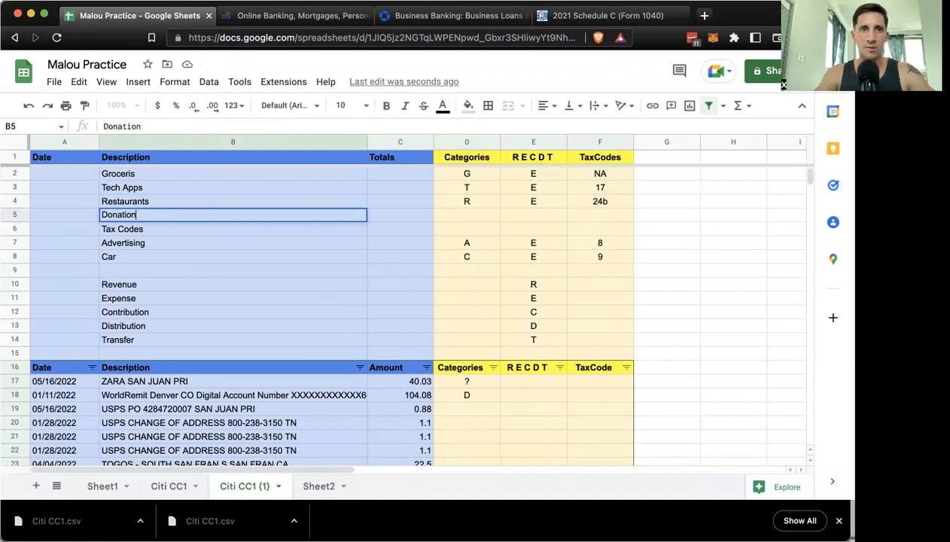
# Step: Make the Tax Codes heading in cell B6 bold
pyautogui.click(111, 234)
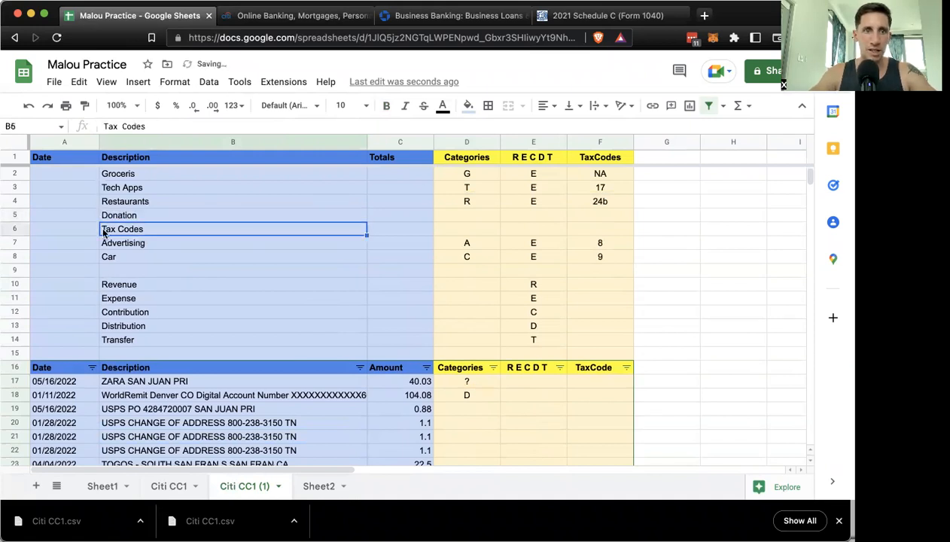
pyautogui.hotkey('ctrl', 'b')
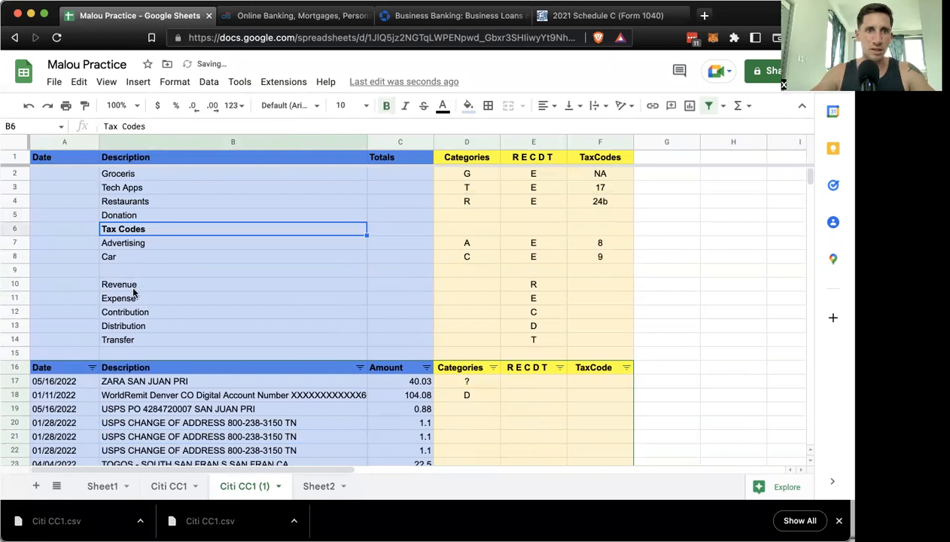
pyautogui.click(119, 276)
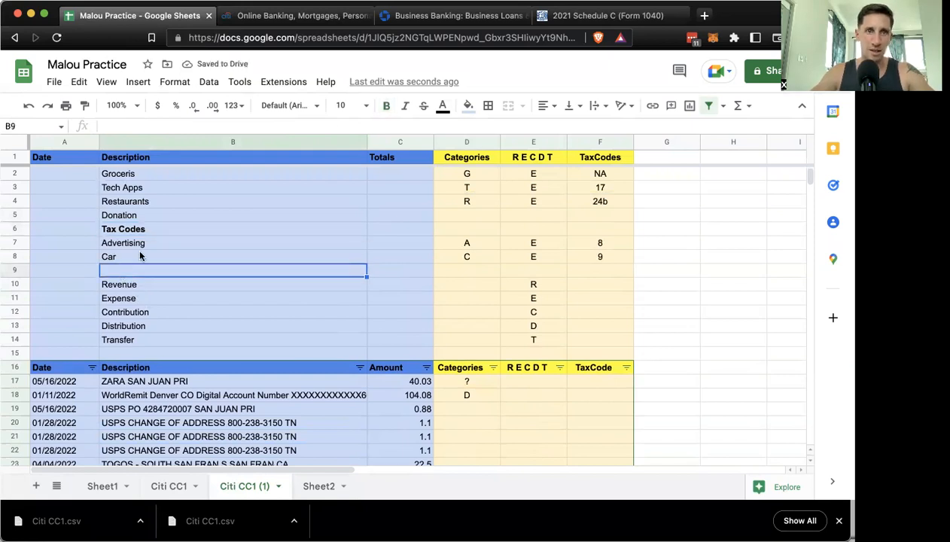
# Step: Insert an empty row above the Tax Codes heading to separate it from Donation
pyautogui.click(12, 234)
pyautogui.rightClick(11, 234)
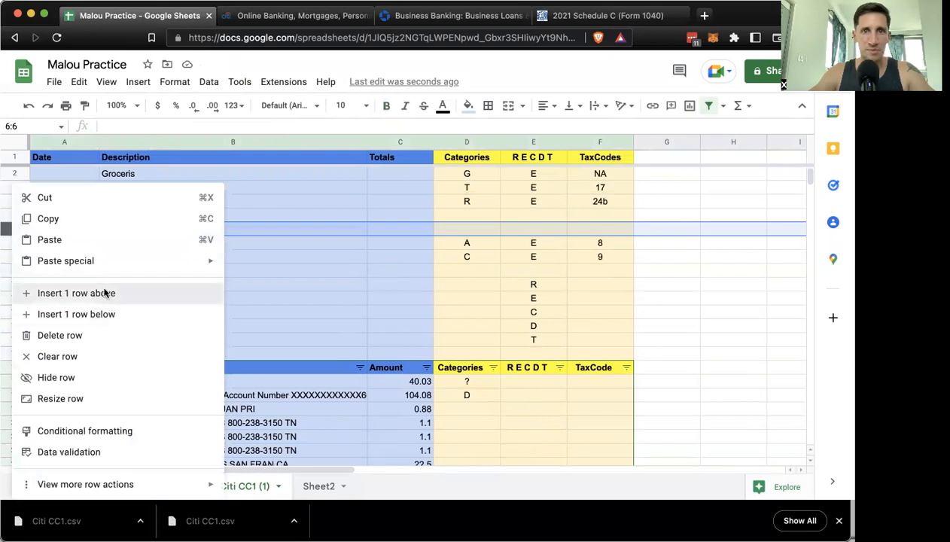
pyautogui.click(76, 293)
pyautogui.click(419, 301)
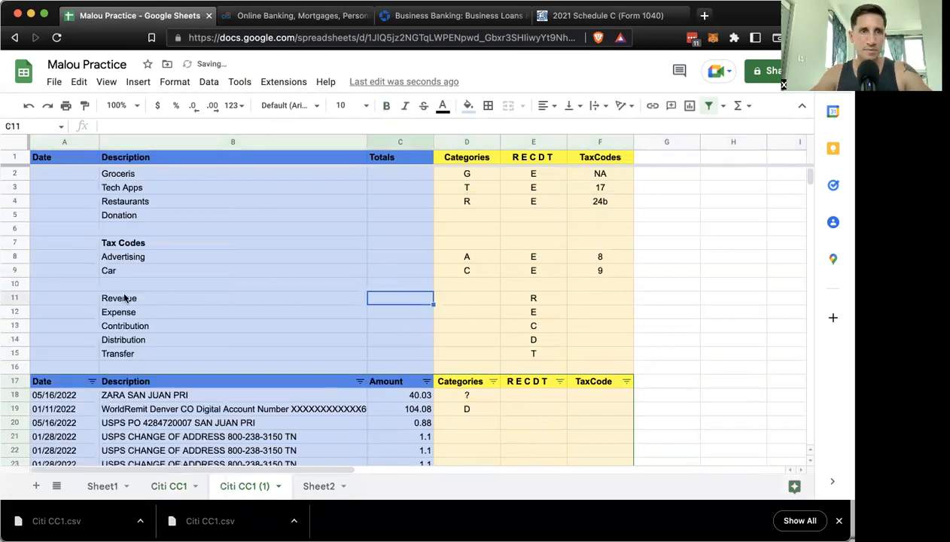
# Step: Assign the Donation row category code D and RECDT code E in row 5
pyautogui.scroll(-2, 144, 301)
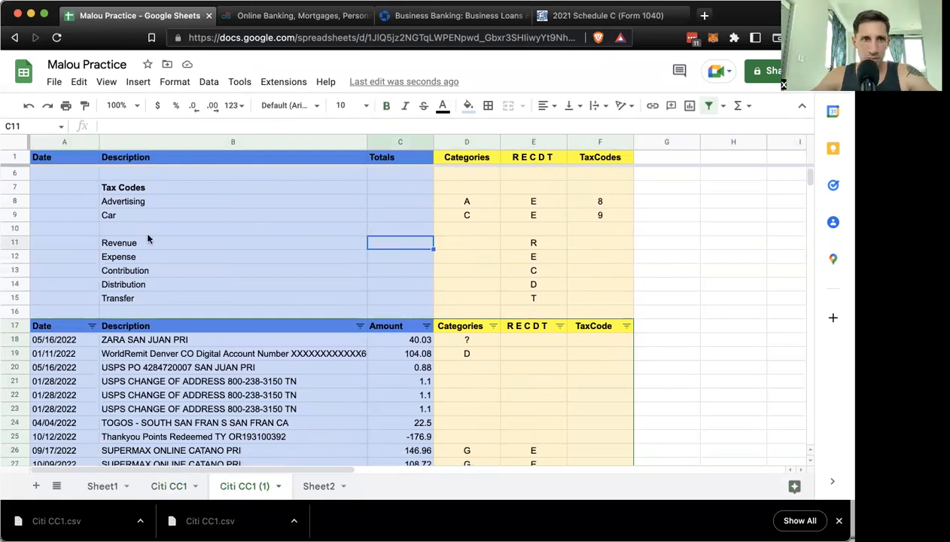
pyautogui.scroll(2, 143, 235)
pyautogui.scroll(1, 142, 230)
pyautogui.click(456, 214)
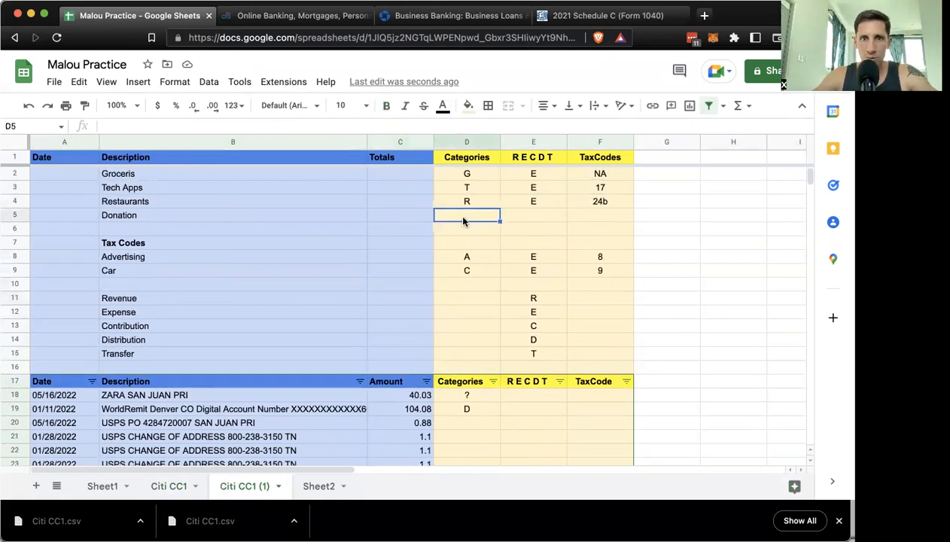
pyautogui.write('D')
pyautogui.press('Tab')
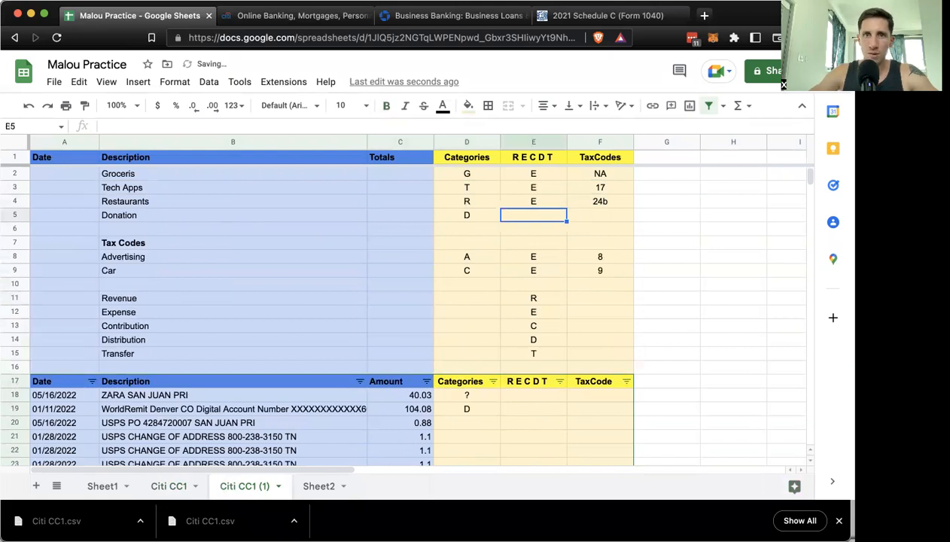
pyautogui.write('E')
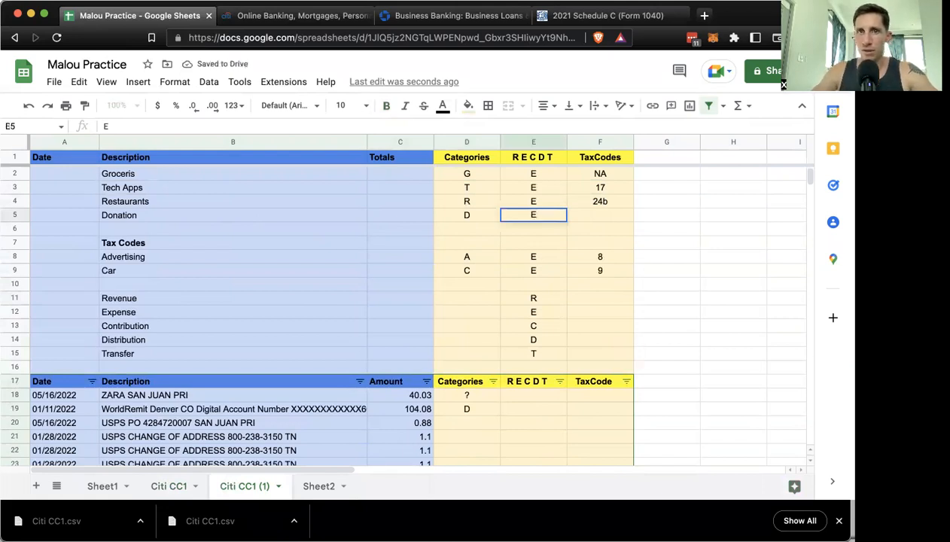
pyautogui.press('Tab')
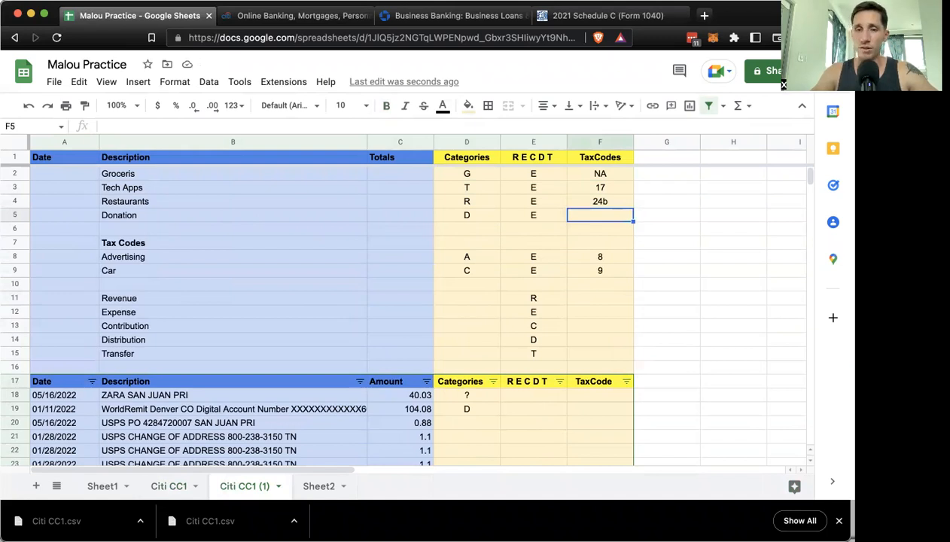
# Step: Switch to the 2021 Schedule C PDF and examine its income and expense lines for a fitting tax code for donations
pyautogui.click(283, 268)
pyautogui.scroll(-1, 513, 406)
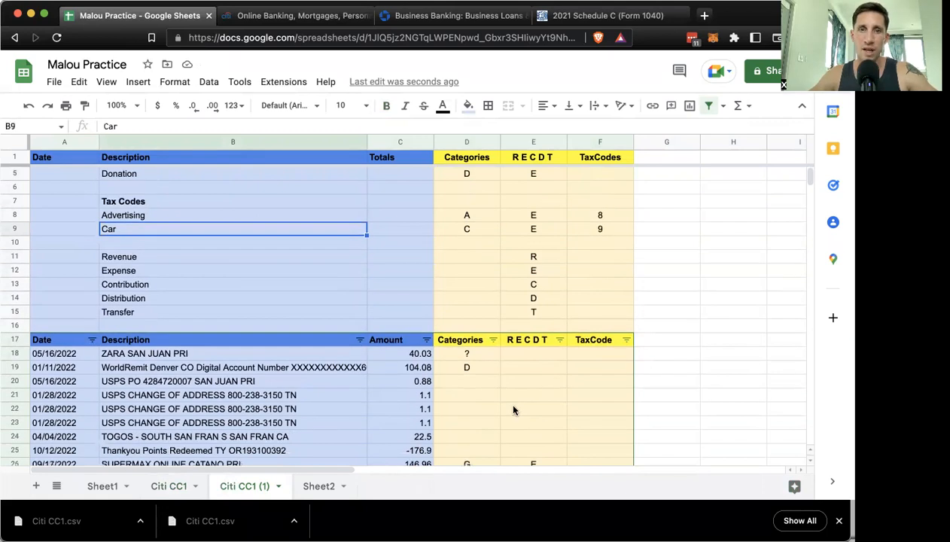
pyautogui.scroll(-1, 513, 409)
pyautogui.click(600, 21)
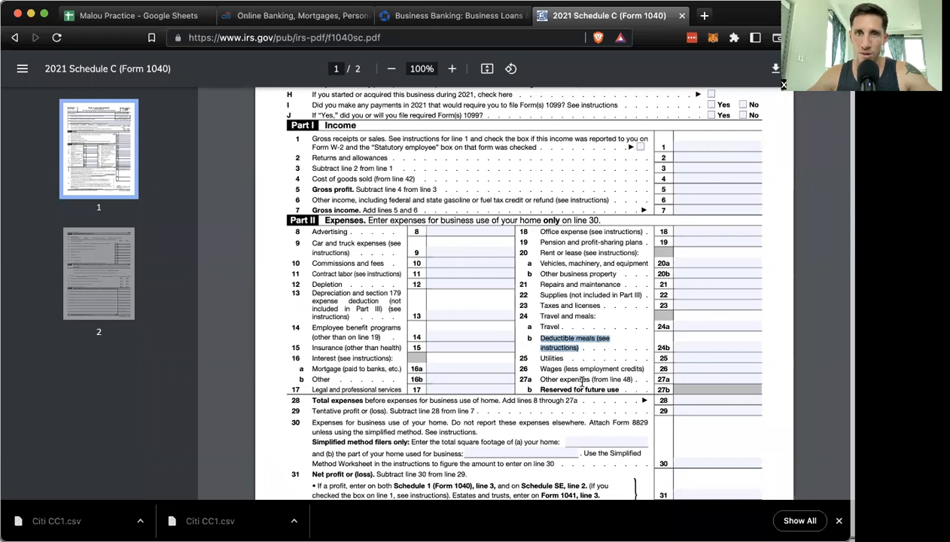
pyautogui.scroll(-3, 582, 383)
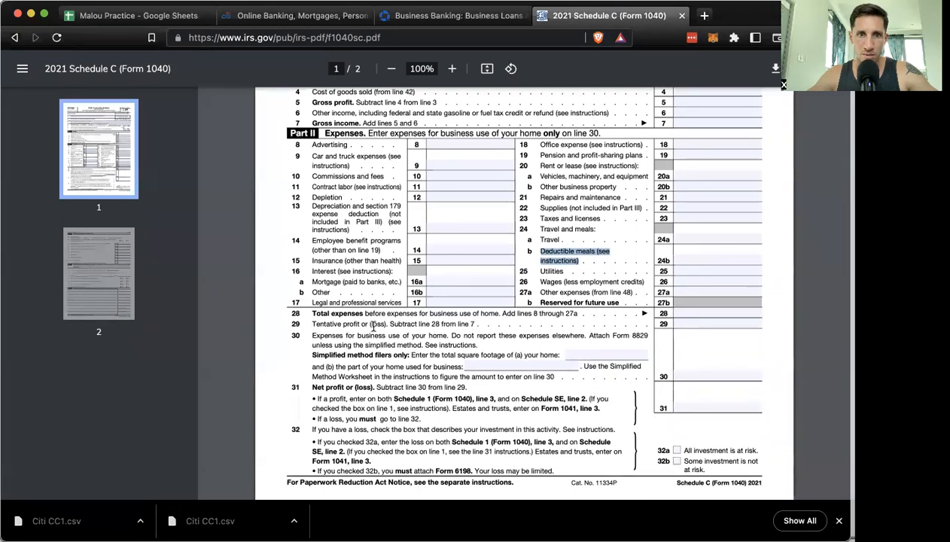
pyautogui.scroll(3, 374, 429)
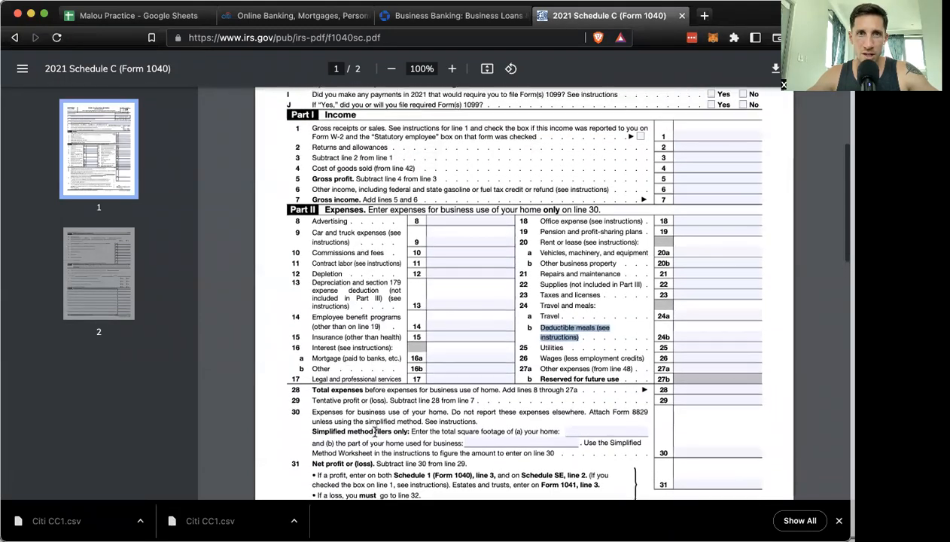
pyautogui.scroll(3, 374, 431)
pyautogui.scroll(5, 375, 431)
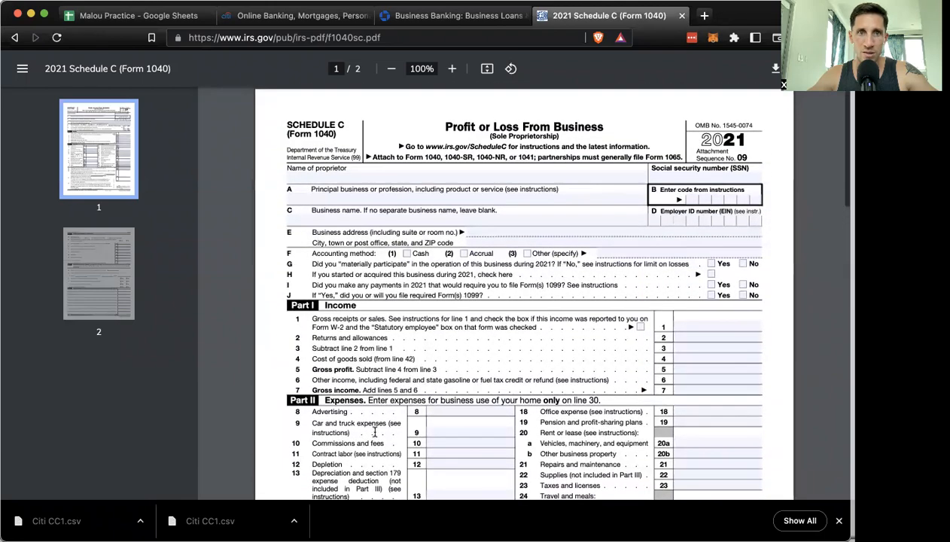
pyautogui.scroll(-3, 561, 262)
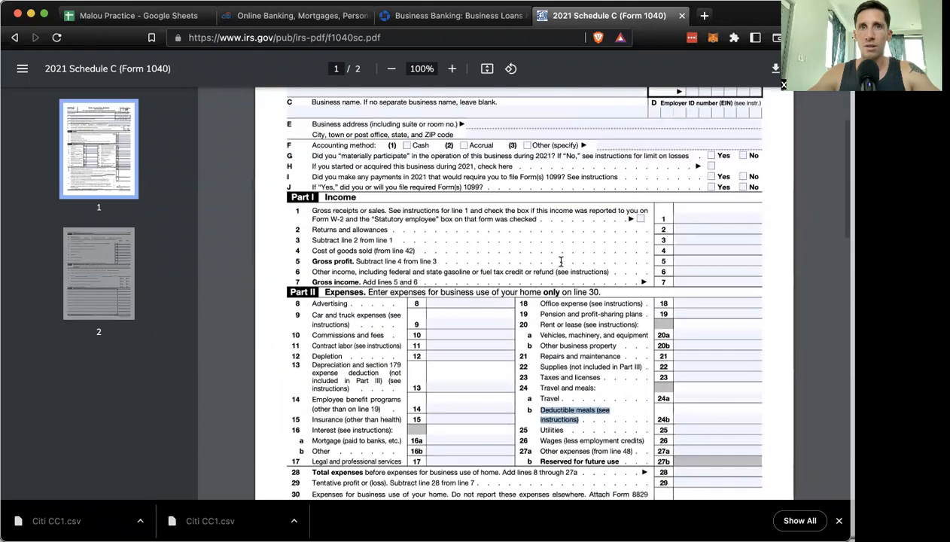
# Step: Switch back to the spreadsheet and enter category O for the USPS PO transaction in cell D20
pyautogui.click(133, 17)
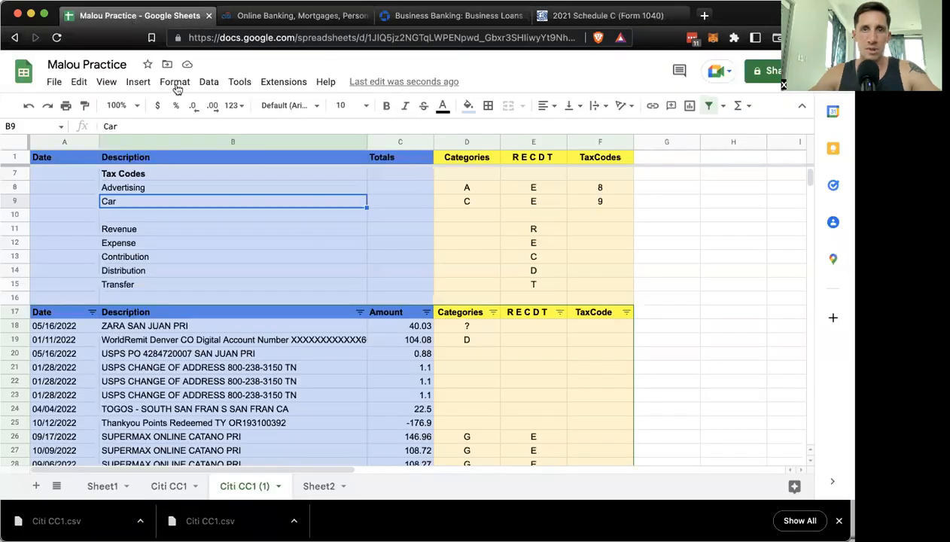
pyautogui.click(233, 230)
pyautogui.scroll(-3, 234, 233)
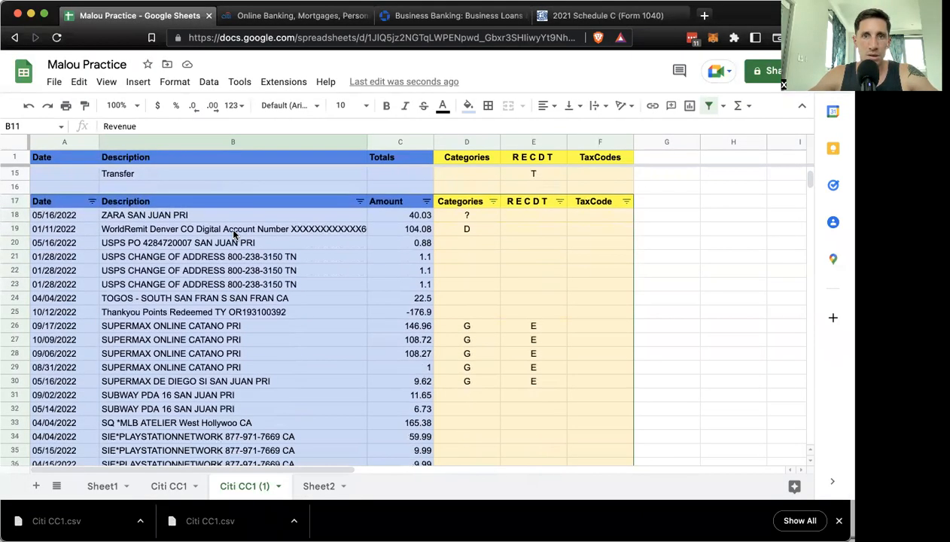
pyautogui.click(479, 247)
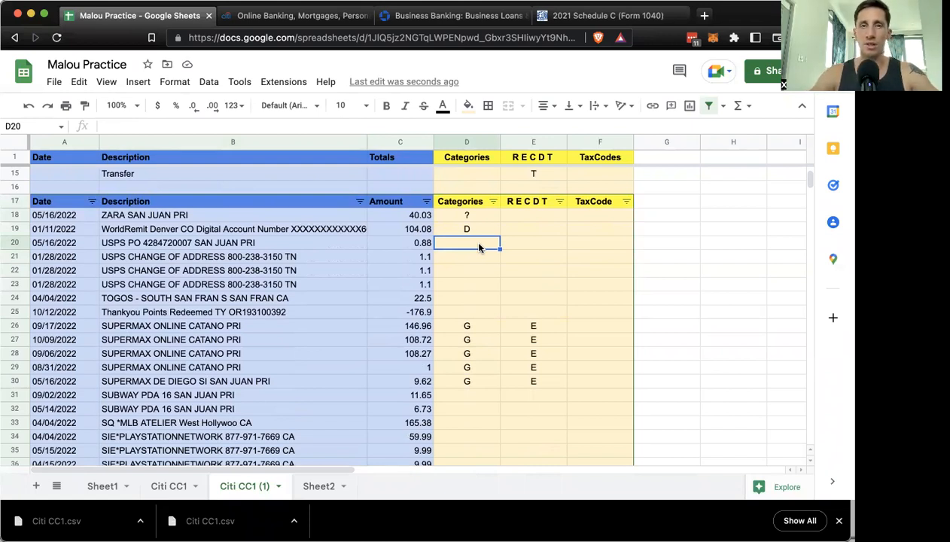
pyautogui.write('O')
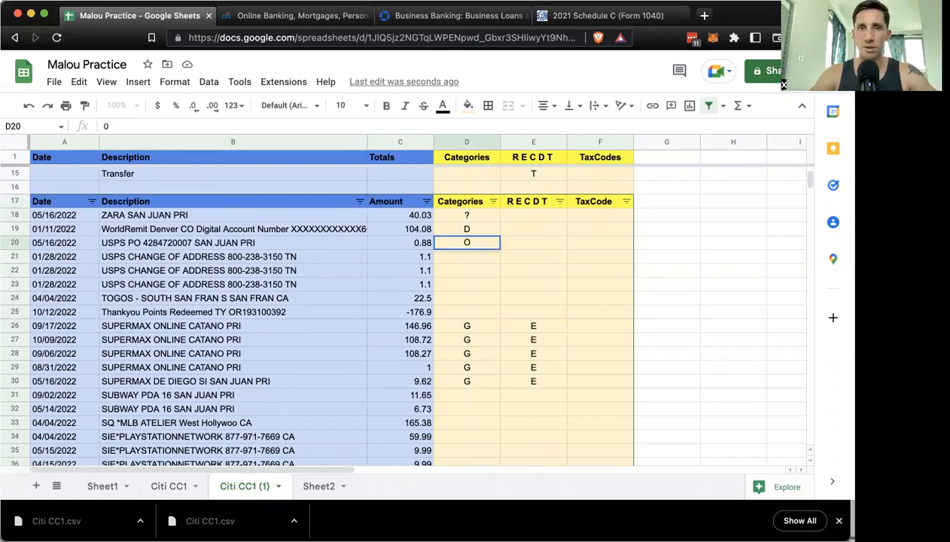
pyautogui.press('Return')
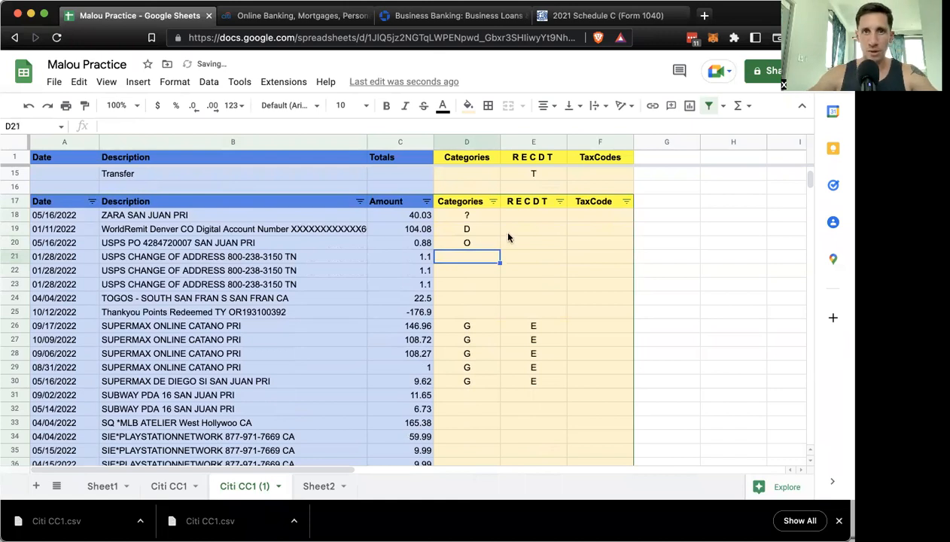
# Step: Fill category O from cell D20 down through D24
pyautogui.click(497, 243)
pyautogui.moveTo(500, 250); pyautogui.dragTo(500, 294)
pyautogui.click(478, 247)
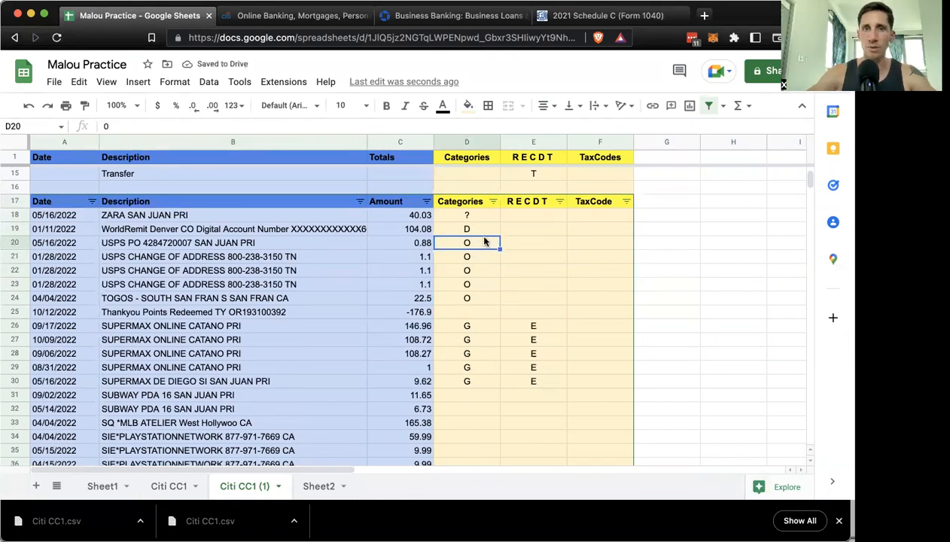
# Step: Change the category of the TOGOS transaction in cell D24 to R
pyautogui.click(454, 304)
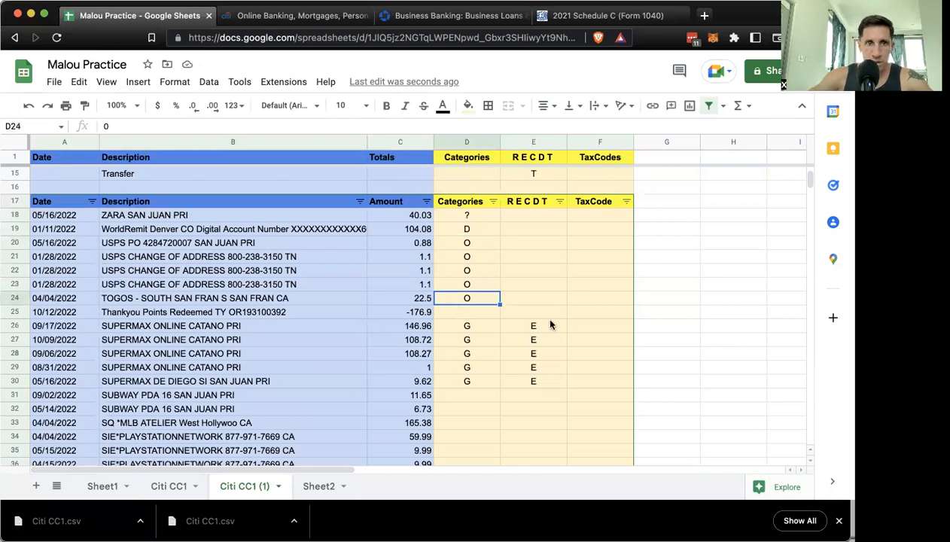
pyautogui.write('R')
pyautogui.press('Return')
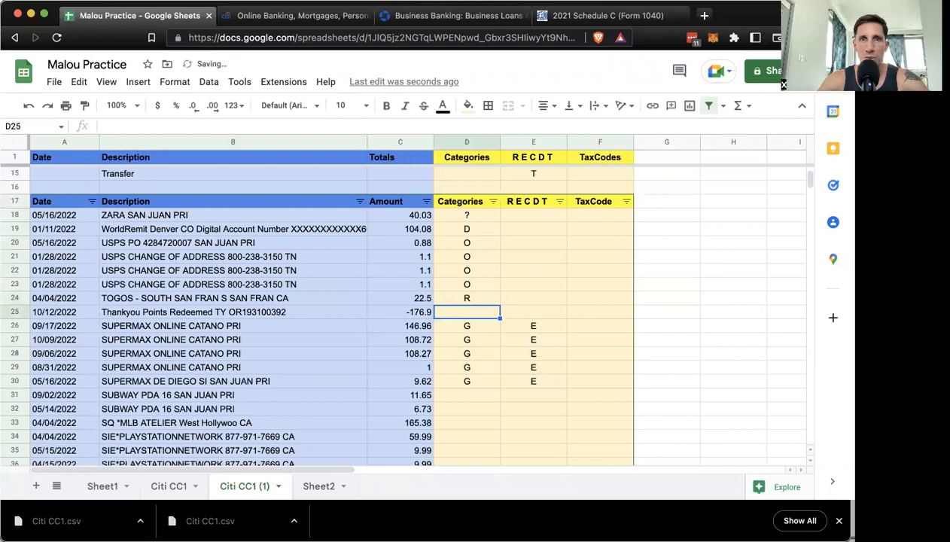
# Step: Enter category R for the two SUBWAY transactions in cells D31 and D32
pyautogui.press('Down')
pyautogui.press('Down')
pyautogui.press('Down')
pyautogui.press('Down')
pyautogui.press('Down')
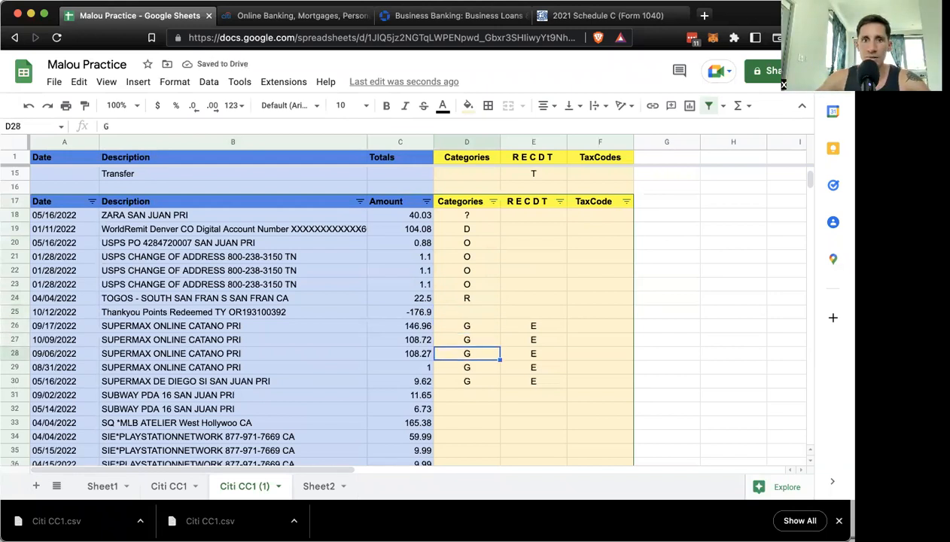
pyautogui.press('Down')
pyautogui.write('R')
pyautogui.click(521, 406)
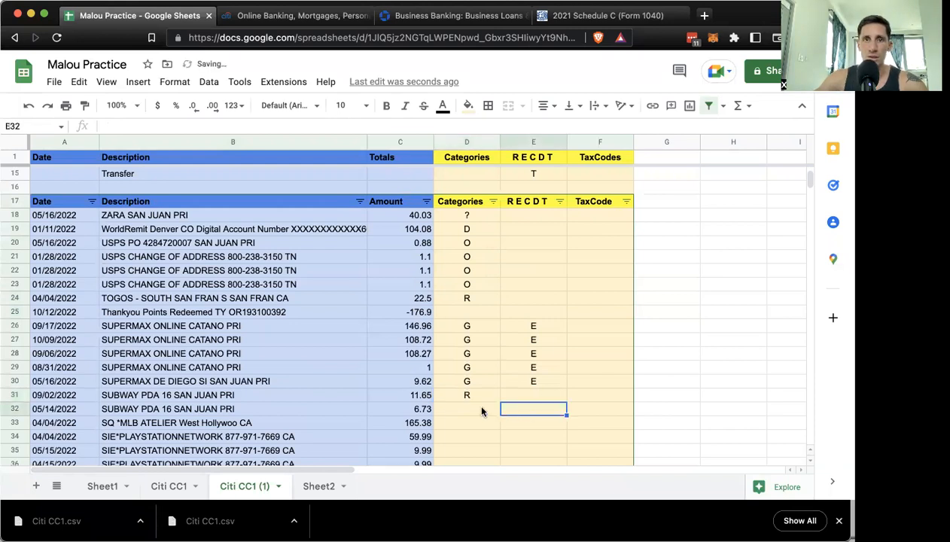
pyautogui.click(473, 411)
pyautogui.write('R')
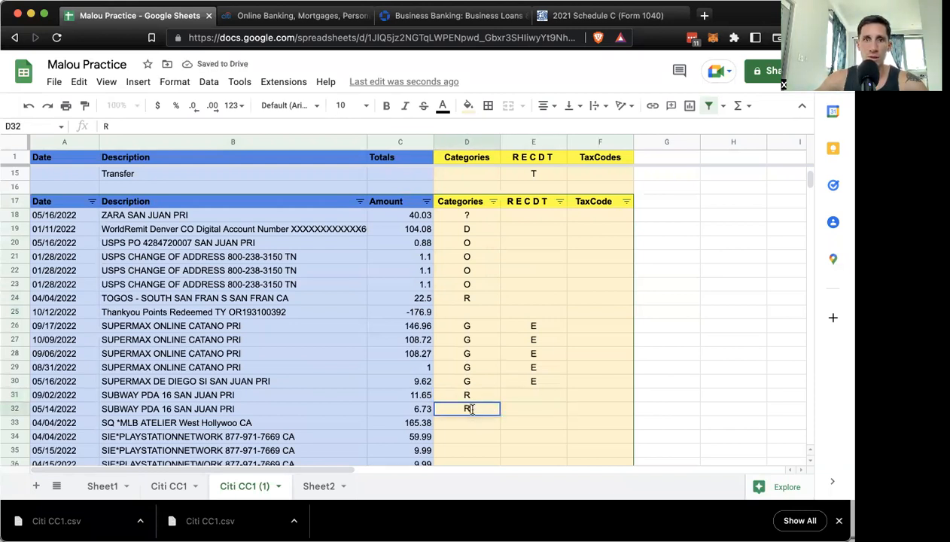
pyautogui.press('Return')
# Step: Enter category V for the SQ *MLB ATELIER transaction in cell D33
pyautogui.scroll(-5, 468, 423)
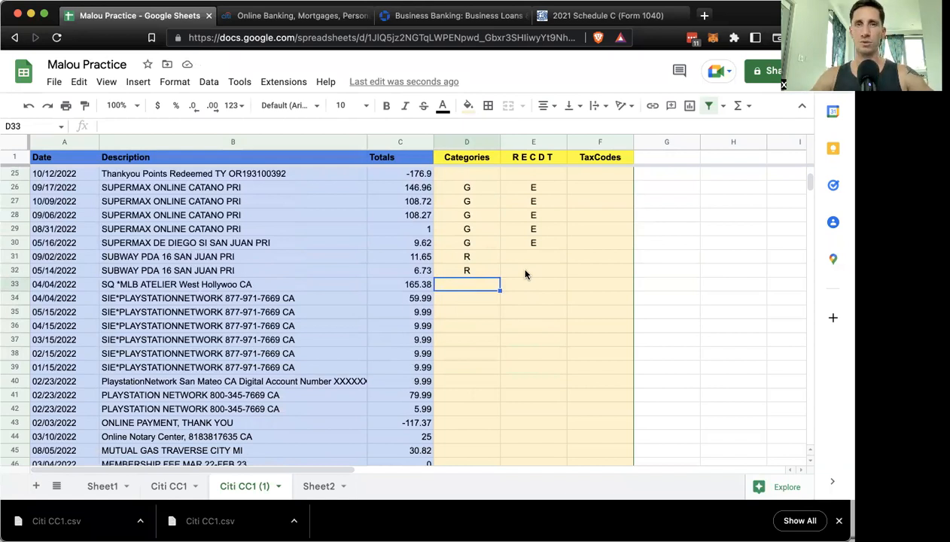
pyautogui.write('V')
pyautogui.press('Return')
# Step: Insert one empty row below row 6 and three more below row 7, above the Tax Codes heading
pyautogui.scroll(7, 238, 298)
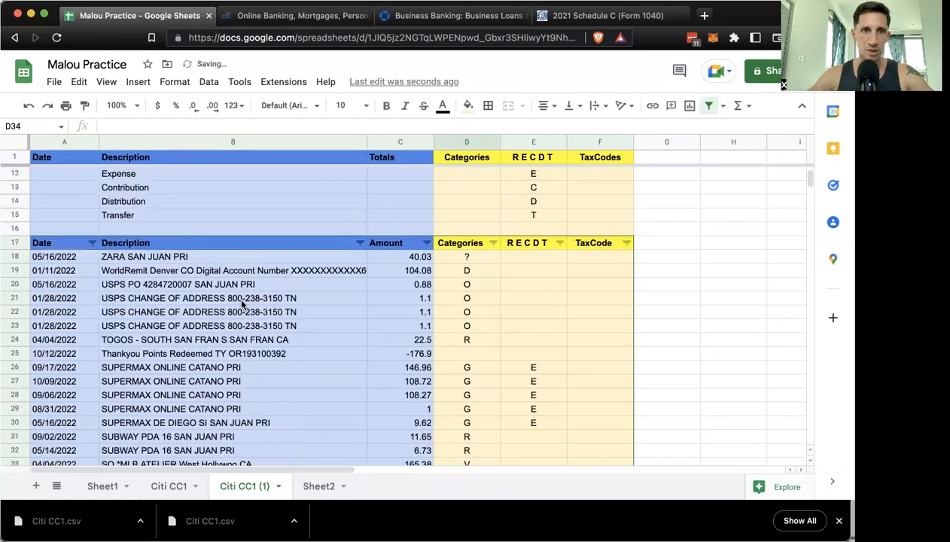
pyautogui.scroll(2, 198, 239)
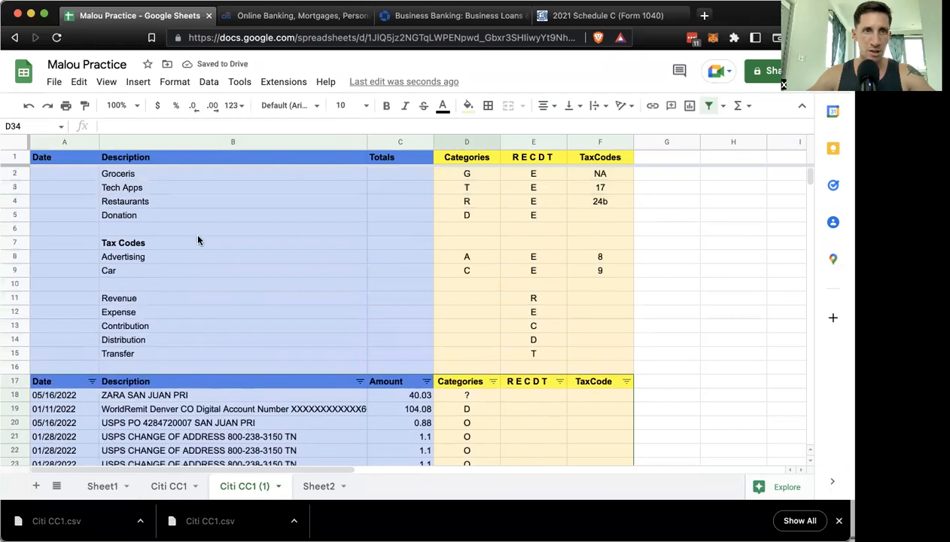
pyautogui.click(15, 229)
pyautogui.rightClick(18, 228)
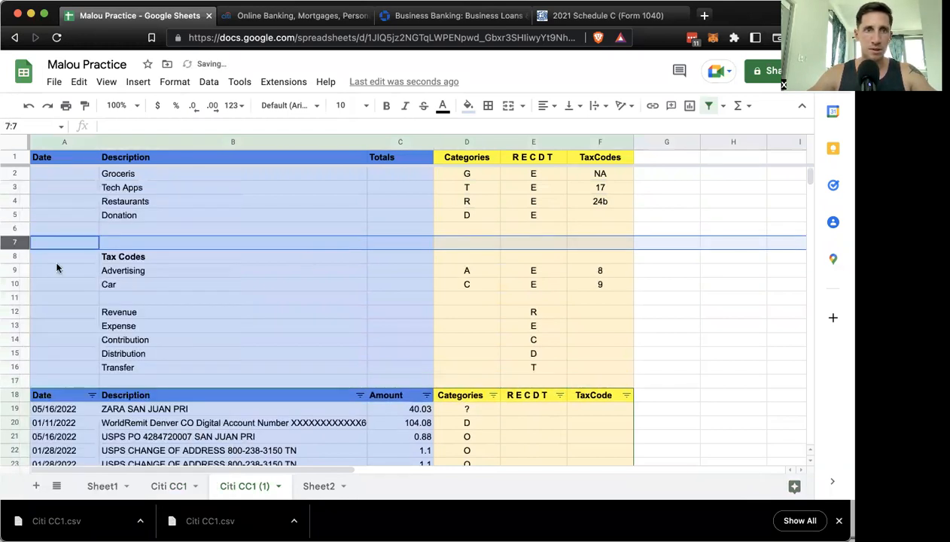
pyautogui.moveTo(15, 218); pyautogui.dragTo(14, 243)
pyautogui.rightClick(14, 244)
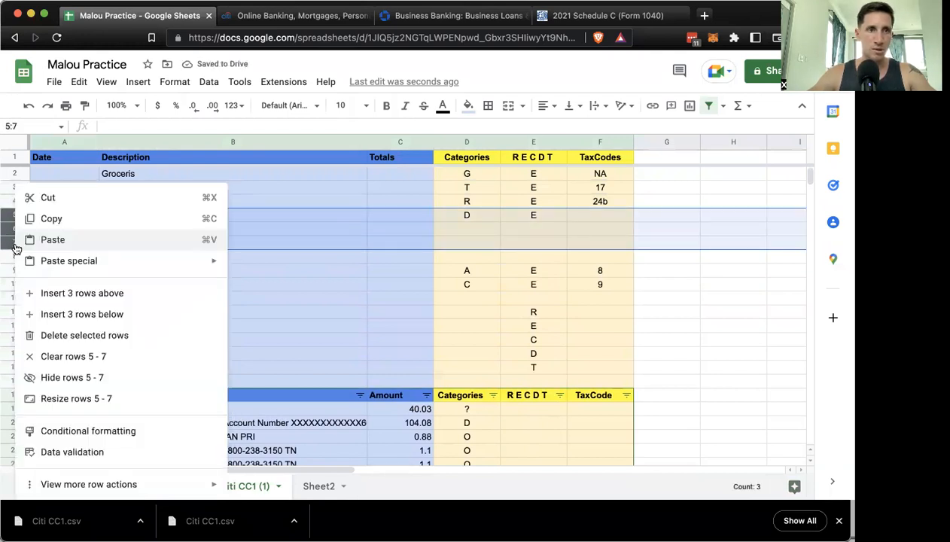
pyautogui.click(101, 317)
pyautogui.click(275, 277)
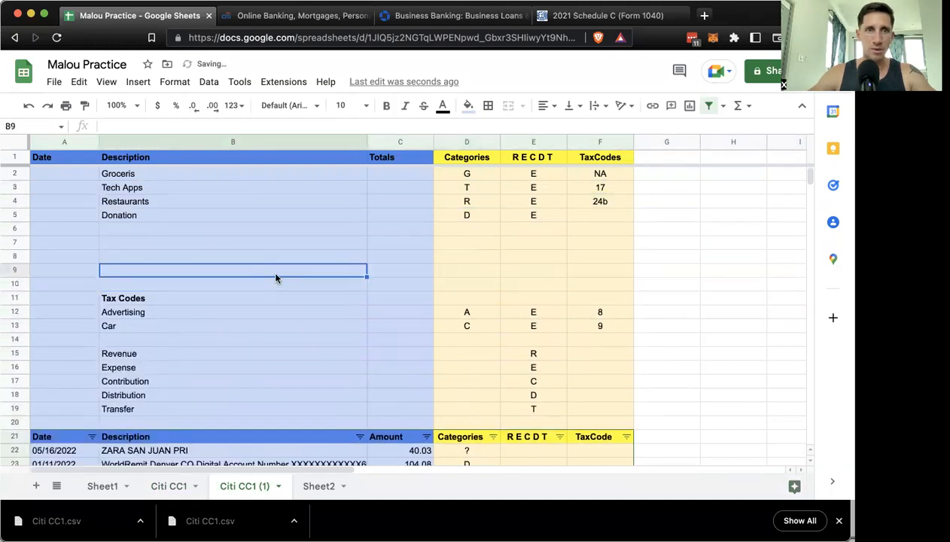
# Step: Add Vendor to the category key in cell B6 and remove the bold formatting from B6:B10
pyautogui.click(205, 226)
pyautogui.write('Vendor')
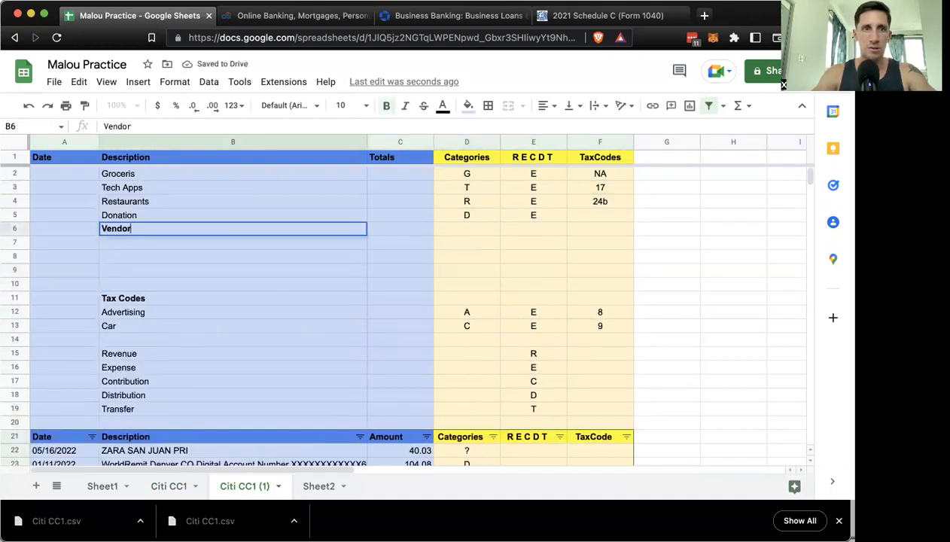
pyautogui.press('Return')
pyautogui.moveTo(202, 226); pyautogui.dragTo(189, 279)
pyautogui.click(386, 109)
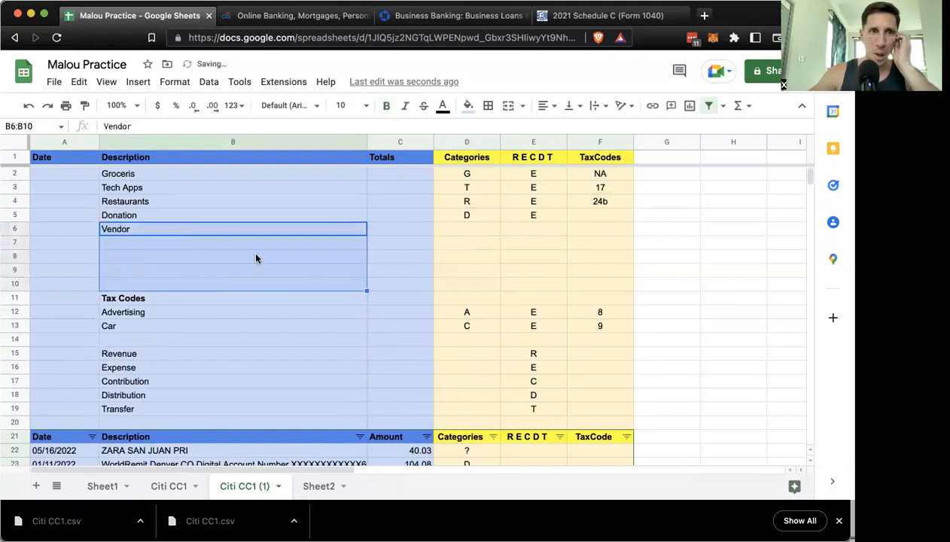
# Step: Add Office to the category key in B7 and enter codes V for Vendor and O for Office in D6:D7
pyautogui.click(197, 246)
pyautogui.write('Office')
pyautogui.press('Return')
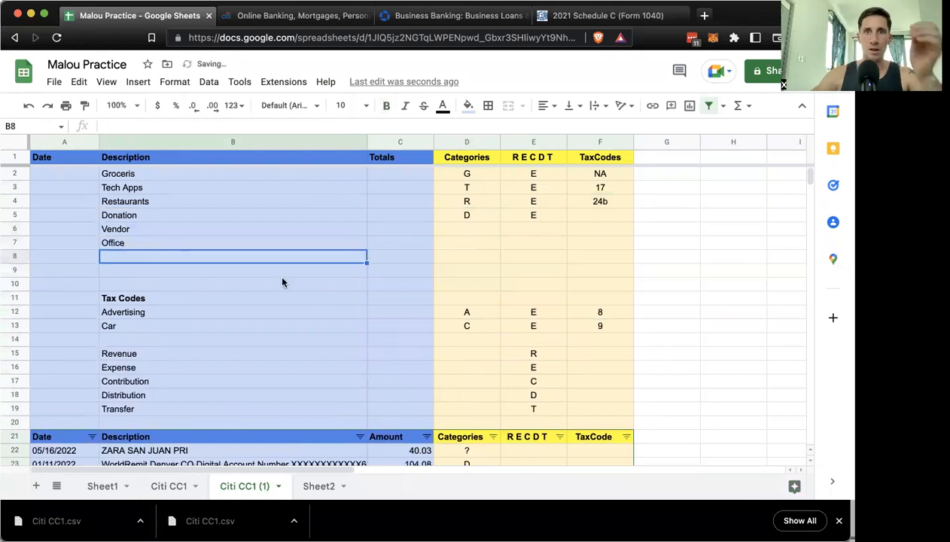
pyautogui.click(472, 231)
pyautogui.write('V')
pyautogui.press('Return')
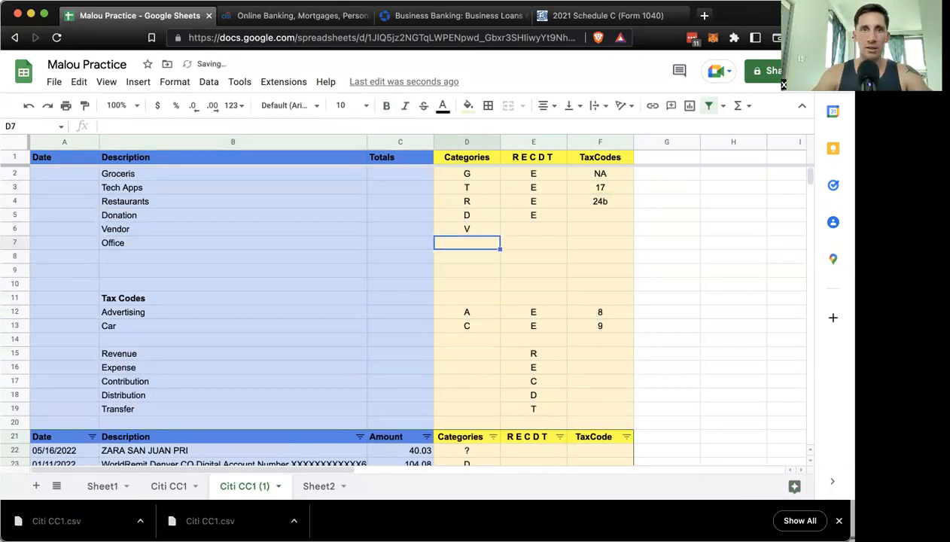
pyautogui.write('O')
pyautogui.press('Return')
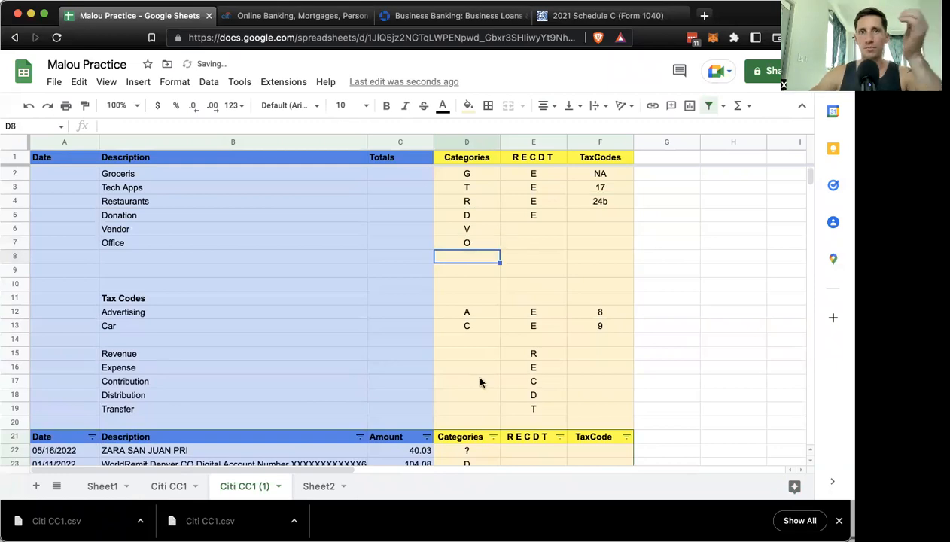
# Step: Enter category E for the first SIE*PLAYSTATIONNETWORK transaction in cell D38
pyautogui.scroll(-5, 481, 382)
pyautogui.scroll(-6, 480, 383)
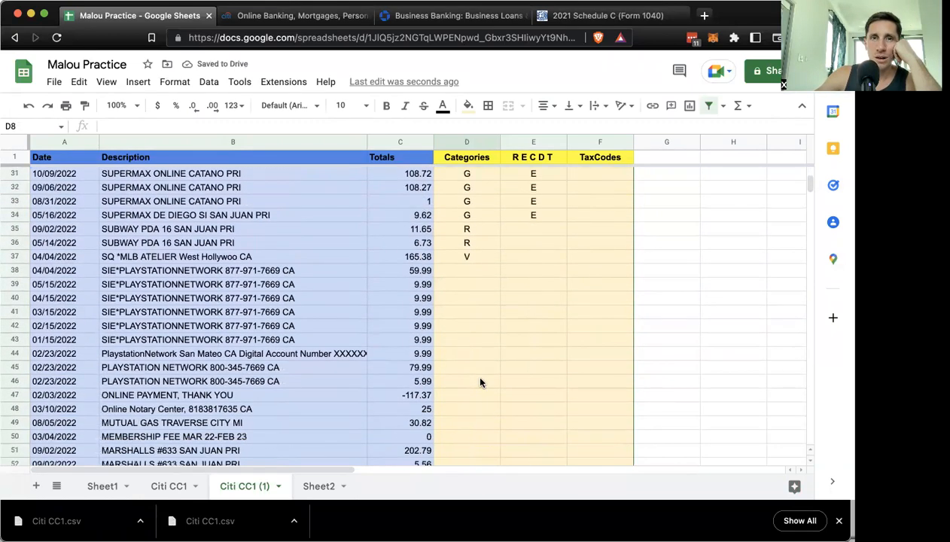
pyautogui.scroll(-10, 480, 383)
pyautogui.scroll(6, 481, 382)
pyautogui.scroll(6, 481, 382)
pyautogui.scroll(-2, 480, 383)
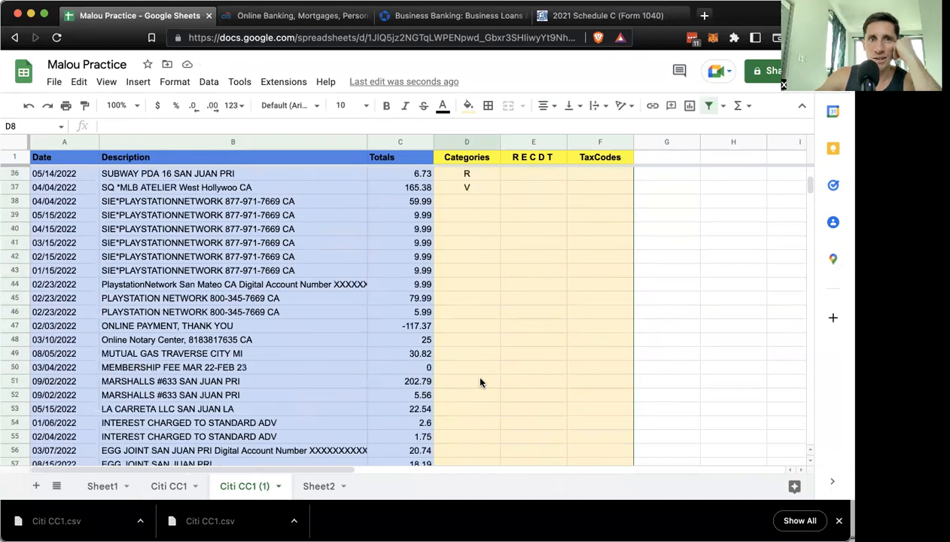
pyautogui.click(459, 200)
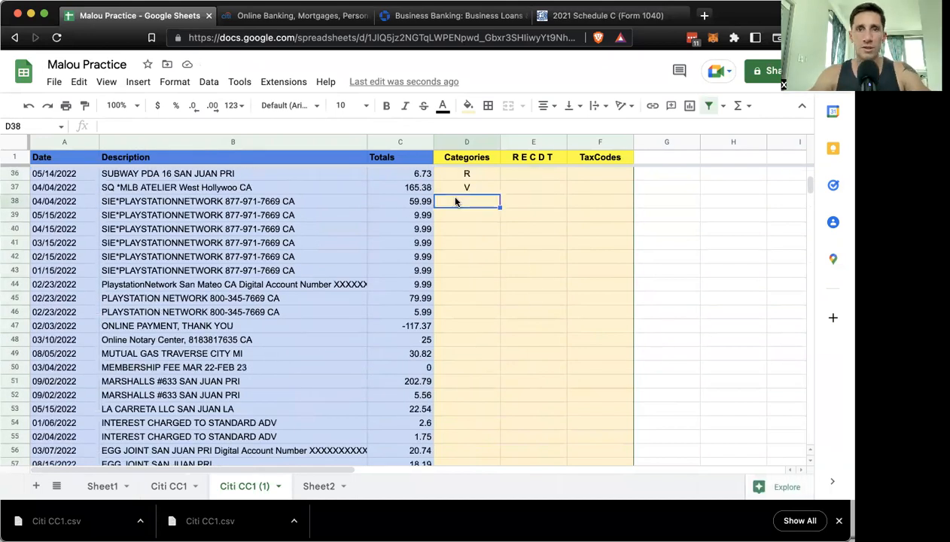
pyautogui.write('E')
pyautogui.press('Return')
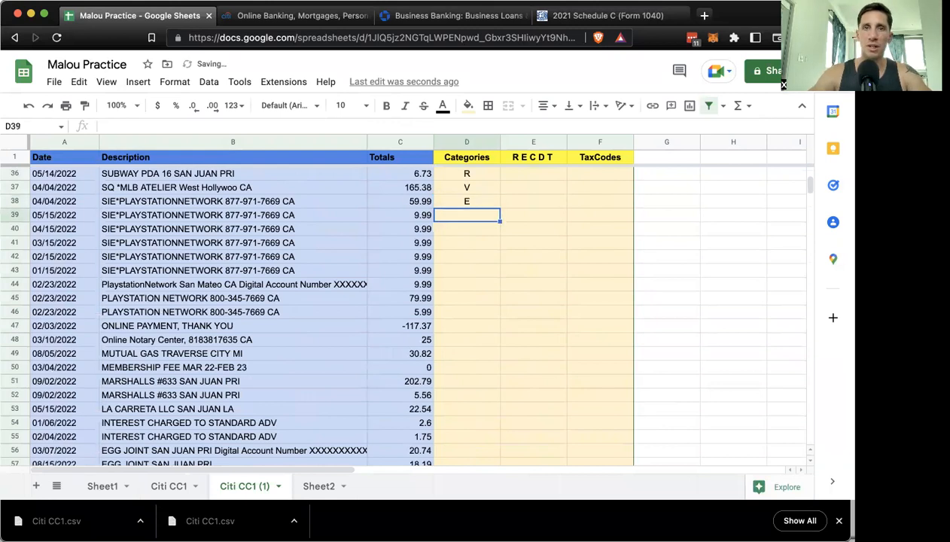
# Step: Add Entertainment to the category key in cell B8 with code E in D8
pyautogui.scroll(9, 339, 316)
pyautogui.scroll(2, 339, 316)
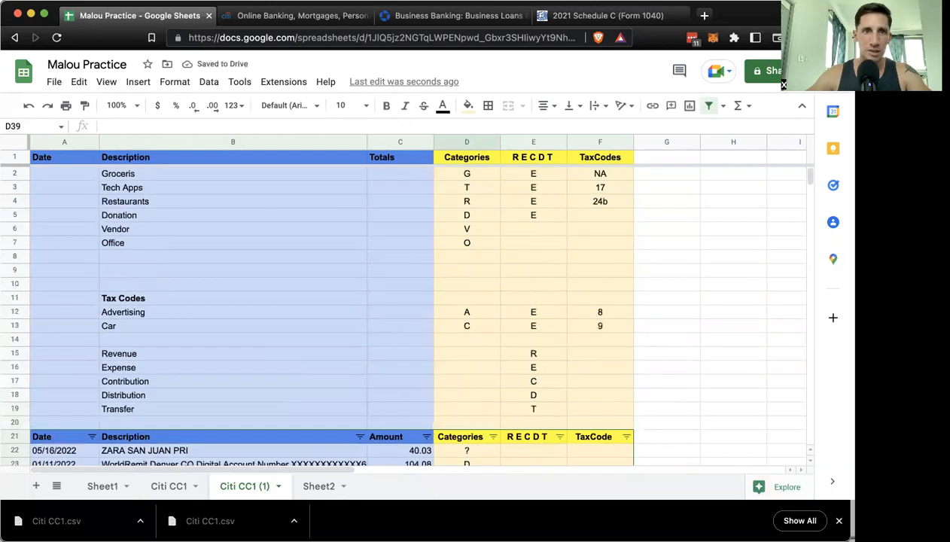
pyautogui.click(117, 256)
pyautogui.write('Entertainment')
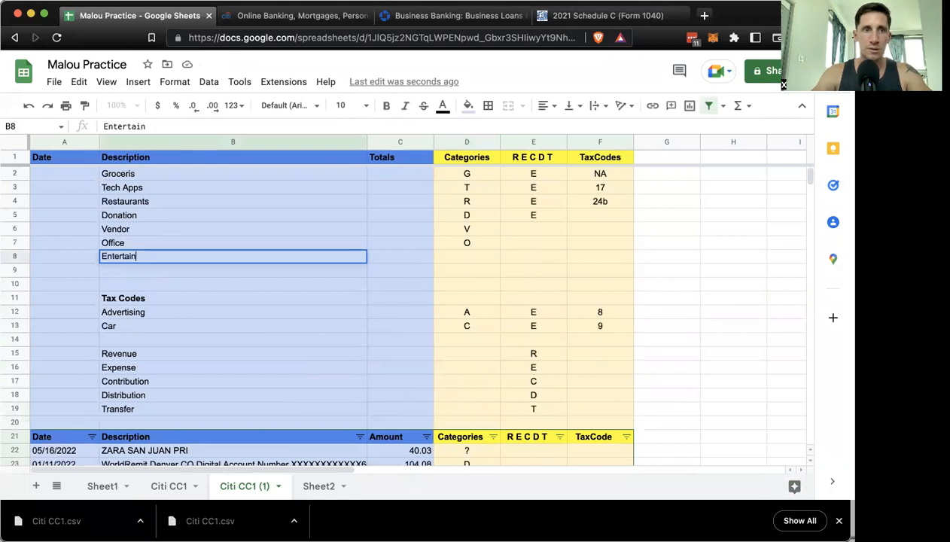
pyautogui.press('Return')
pyautogui.click(479, 260)
pyautogui.write('E')
pyautogui.click(455, 298)
# Step: Fill category E from cell D38 down through D46 for the remaining PlayStation Network transactions
pyautogui.scroll(-3, 312, 308)
pyautogui.scroll(-10, 312, 307)
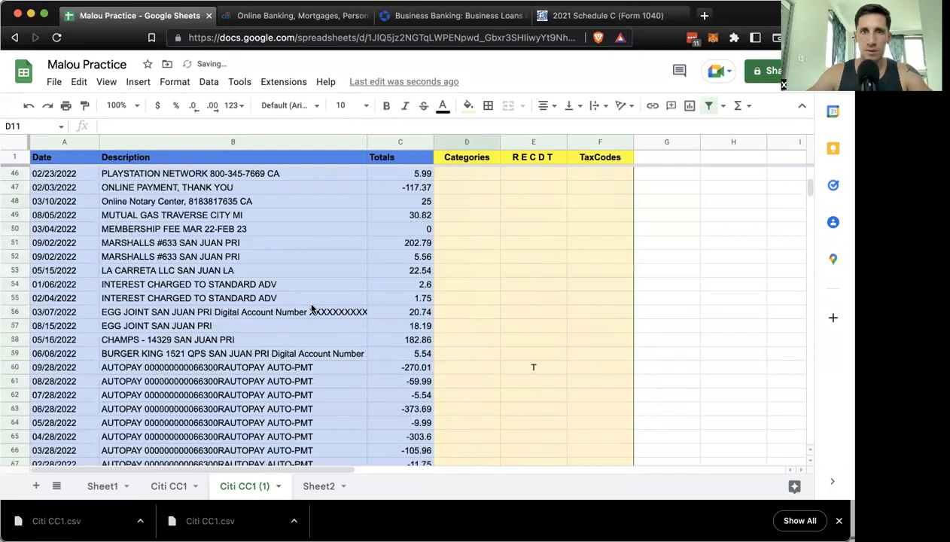
pyautogui.scroll(3, 312, 308)
pyautogui.click(475, 215)
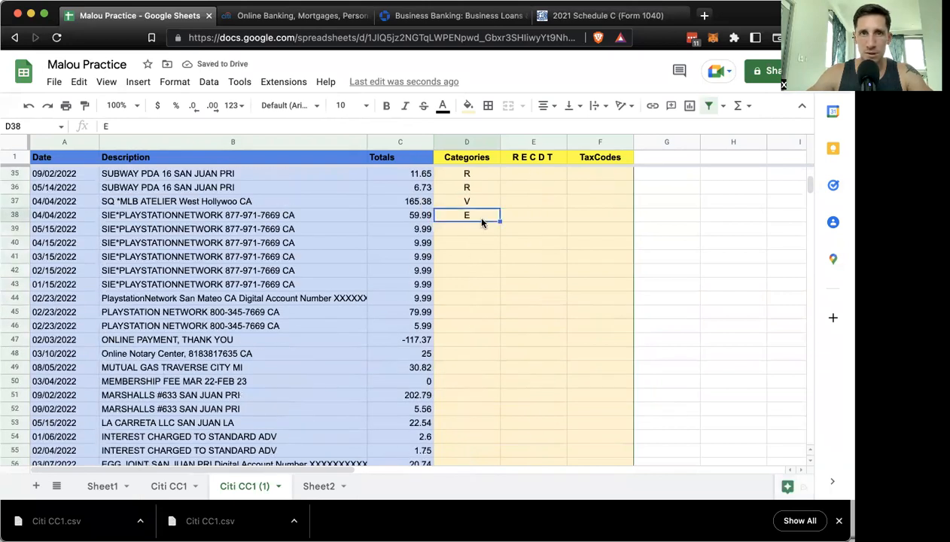
pyautogui.moveTo(500, 222); pyautogui.dragTo(495, 328)
# Step: Enter category O for Online Notary Center in D48 and U for MUTUAL GAS in D49
pyautogui.click(465, 354)
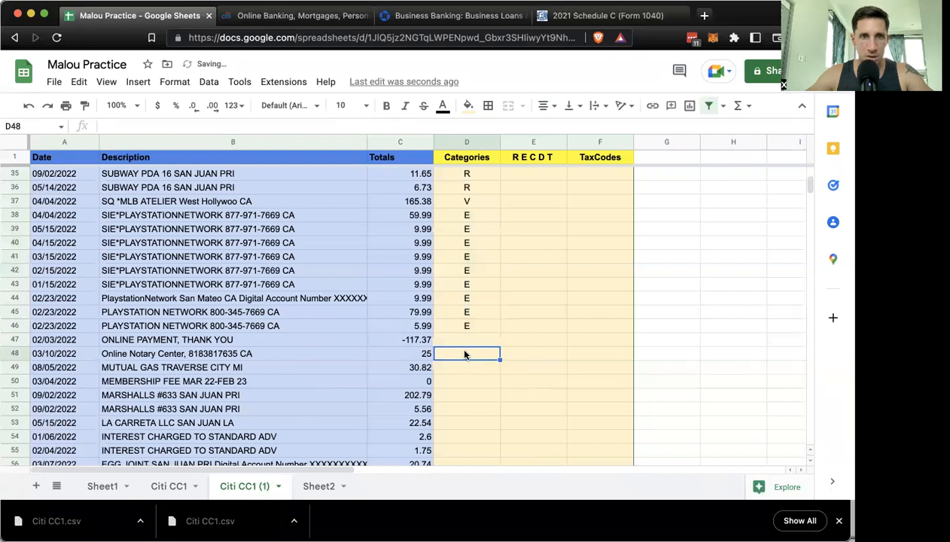
pyautogui.scroll(-3, 467, 395)
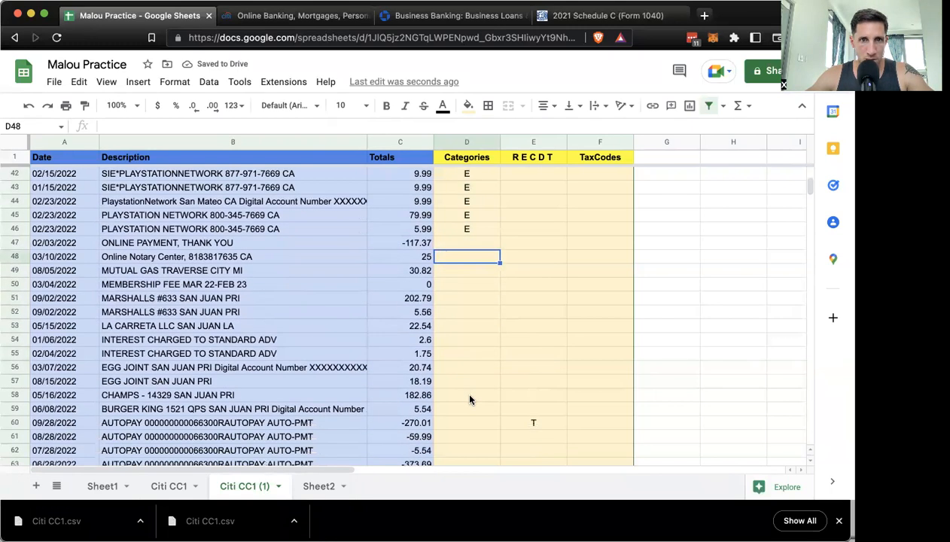
pyautogui.scroll(-1, 470, 399)
pyautogui.write('O')
pyautogui.press('Return')
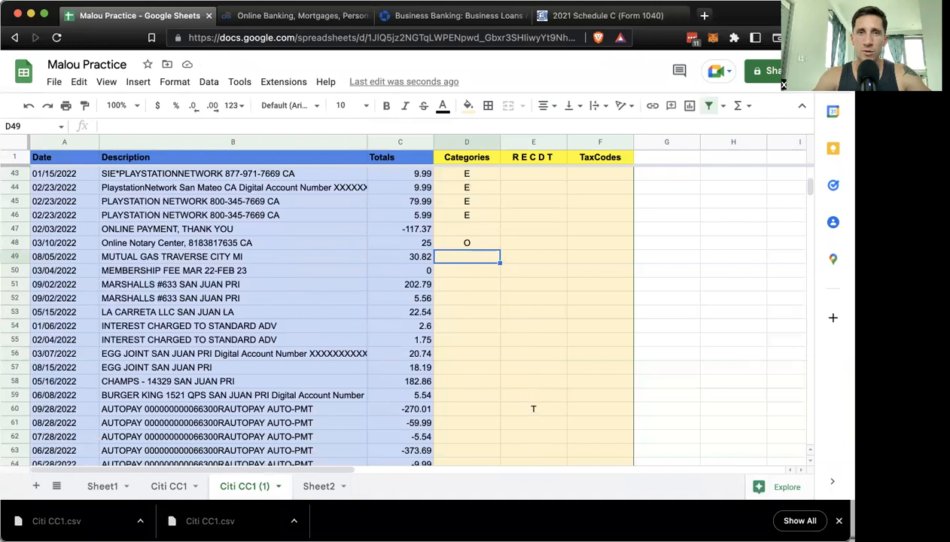
pyautogui.write('U')
pyautogui.press('Return')
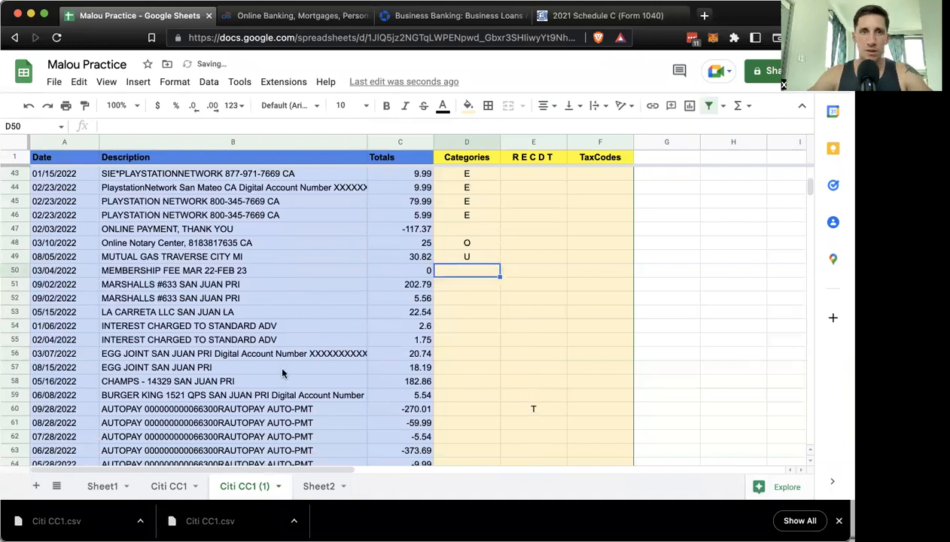
# Step: Add Utility to the category key in cell B9 with code U in D9
pyautogui.scroll(10, 282, 374)
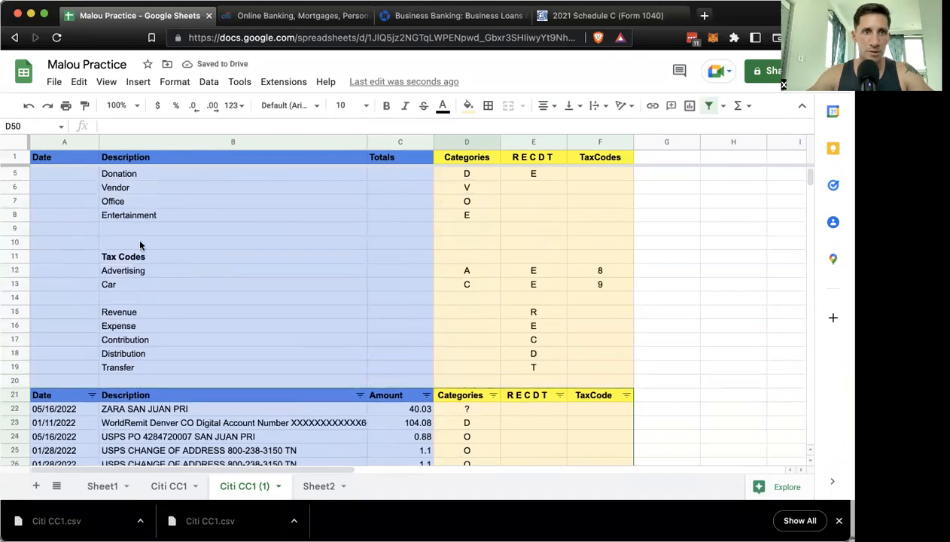
pyautogui.click(140, 228)
pyautogui.write('Utility')
pyautogui.press('Return')
pyautogui.scroll(-4, 202, 268)
pyautogui.scroll(5, 201, 268)
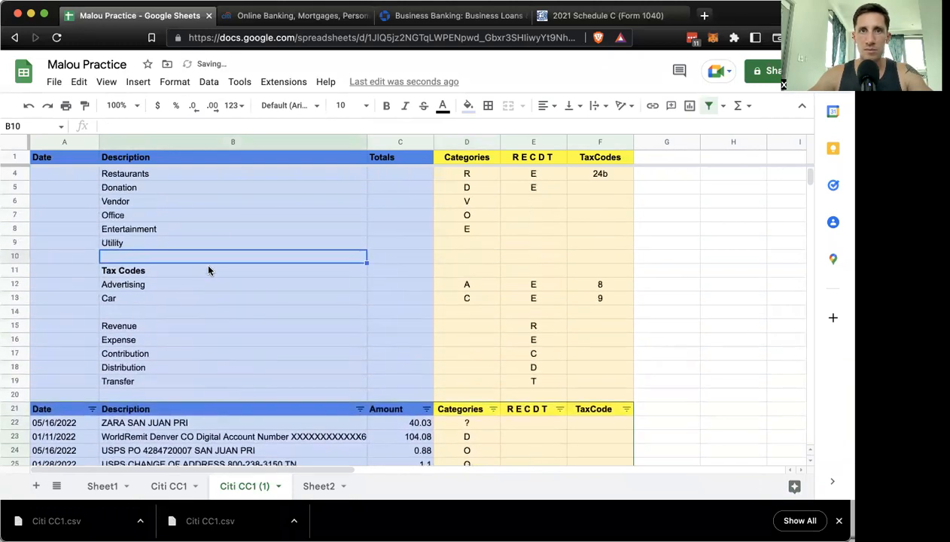
pyautogui.click(466, 259)
pyautogui.click(458, 272)
pyautogui.write('U')
pyautogui.press('Return')
# Step: Enter category S for the two MARSHALLS transactions in cells D51 and D52
pyautogui.scroll(-10, 339, 297)
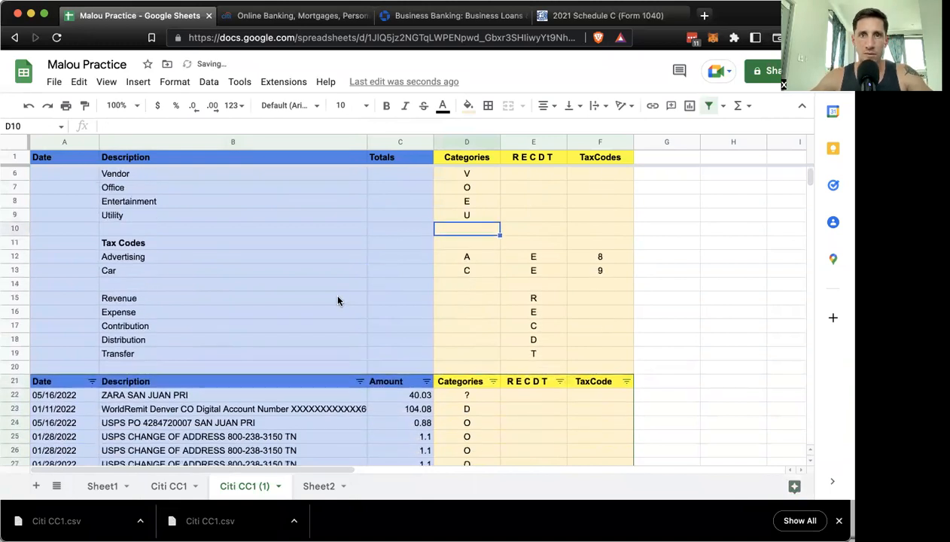
pyautogui.scroll(-5, 337, 299)
pyautogui.click(489, 213)
pyautogui.click(481, 233)
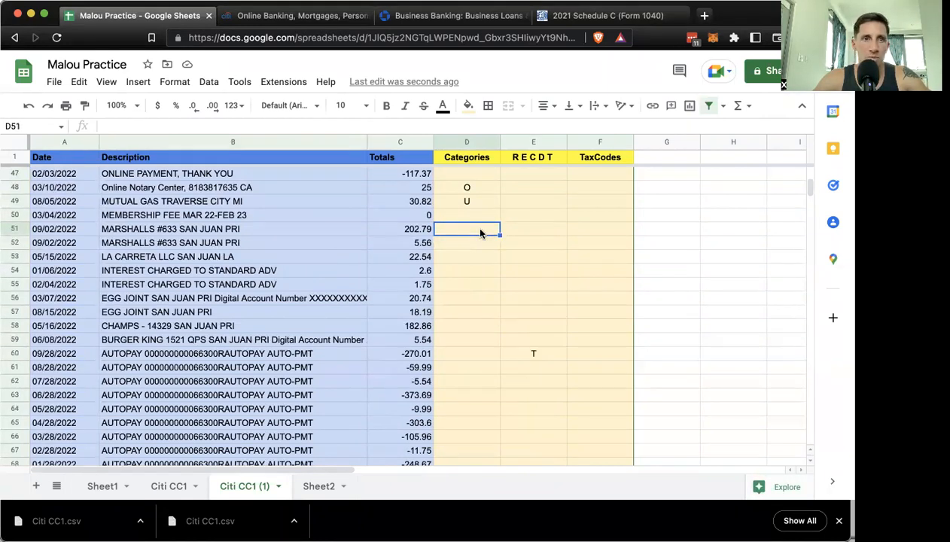
pyautogui.write('S')
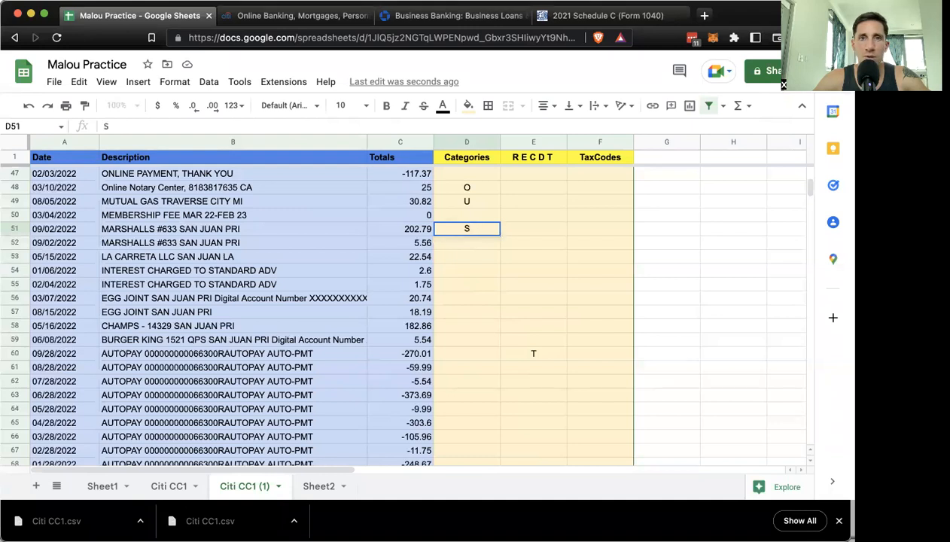
pyautogui.press('Return')
pyautogui.write('S')
pyautogui.press('Return')
# Step: Enter category R for LA CARRETA in D53 and I for the two INTEREST CHARGED transactions in D54:D55
pyautogui.write('R')
pyautogui.press('Return')
pyautogui.write('I')
pyautogui.press('Return')
pyautogui.write('I')
pyautogui.press('Return')
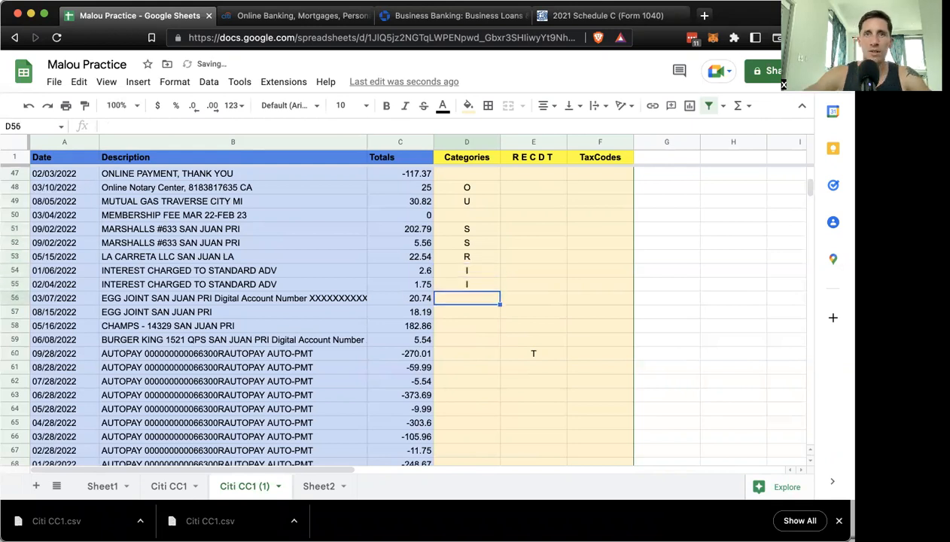
# Step: Insert three empty rows below row 10 in the category key, above the Tax Codes heading
pyautogui.scroll(4, 401, 245)
pyautogui.scroll(10, 214, 252)
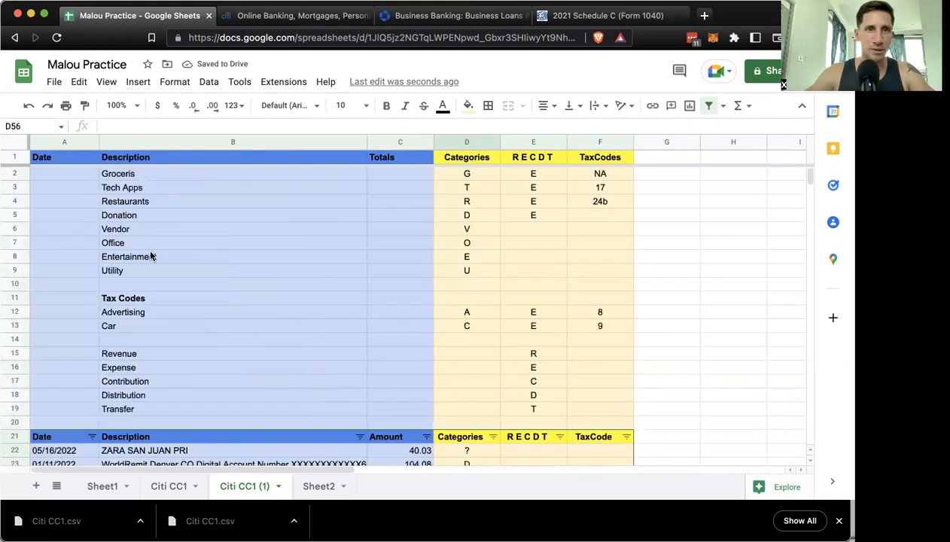
pyautogui.click(14, 257)
pyautogui.moveTo(14, 258); pyautogui.dragTo(15, 279)
pyautogui.rightClick(14, 278)
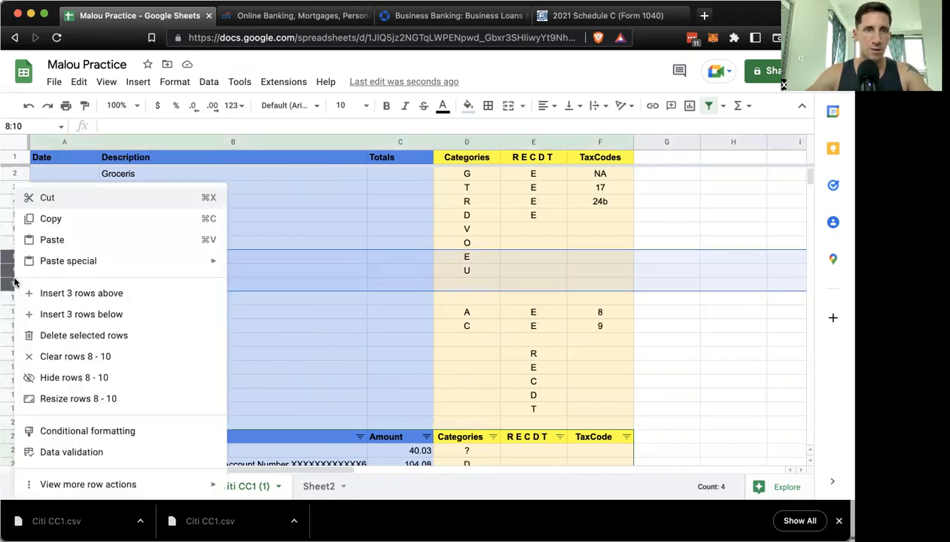
pyautogui.click(148, 314)
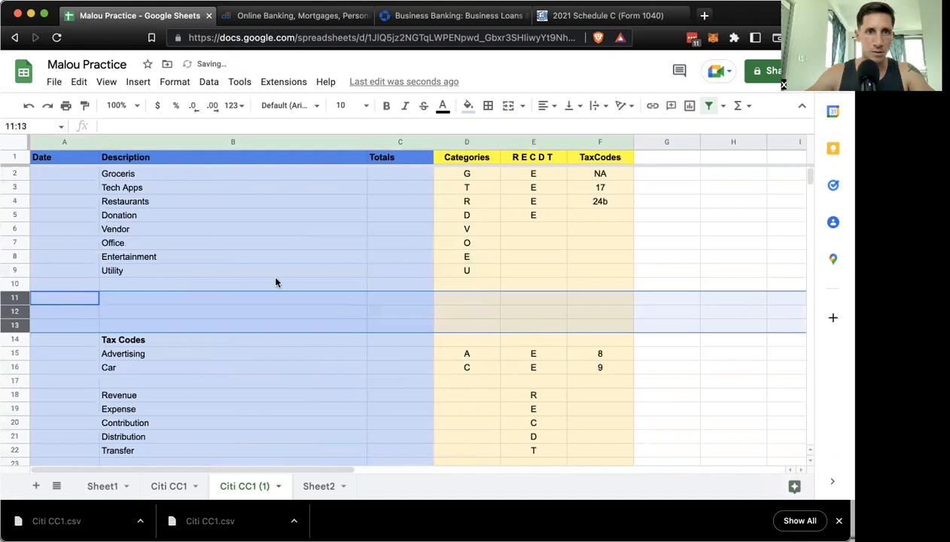
# Step: Add Shopping in cell B10 and Interest in cell B11 of the category key
pyautogui.click(185, 285)
pyautogui.write('Shopping')
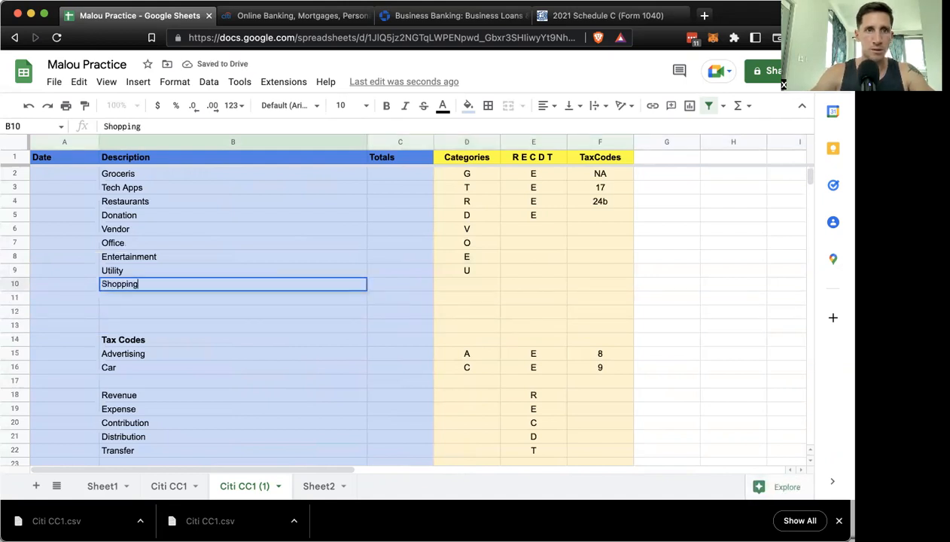
pyautogui.press('Return')
pyautogui.write('Interest')
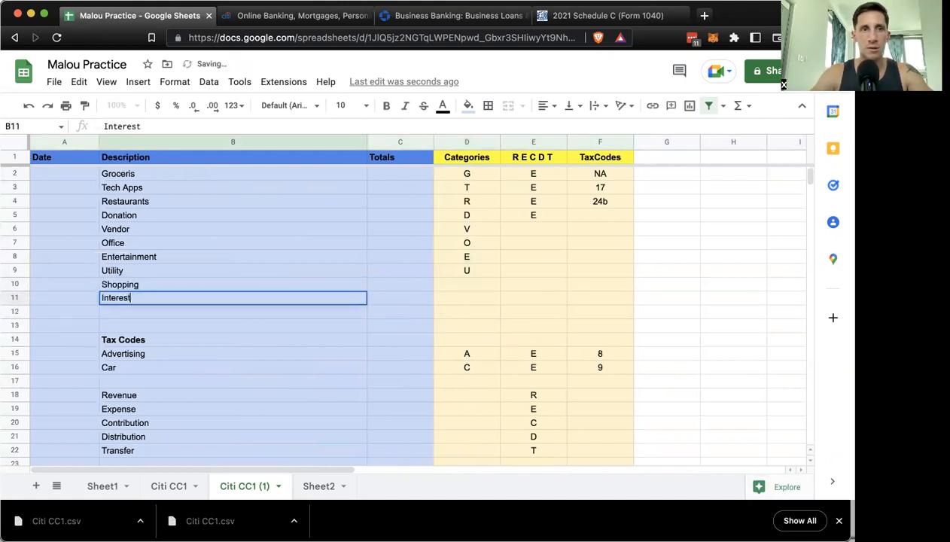
pyautogui.press('Return')
pyautogui.click(468, 301)
# Step: Replace the description in B10 of the category key with Inventory and give it code INV in D10
pyautogui.click(163, 287)
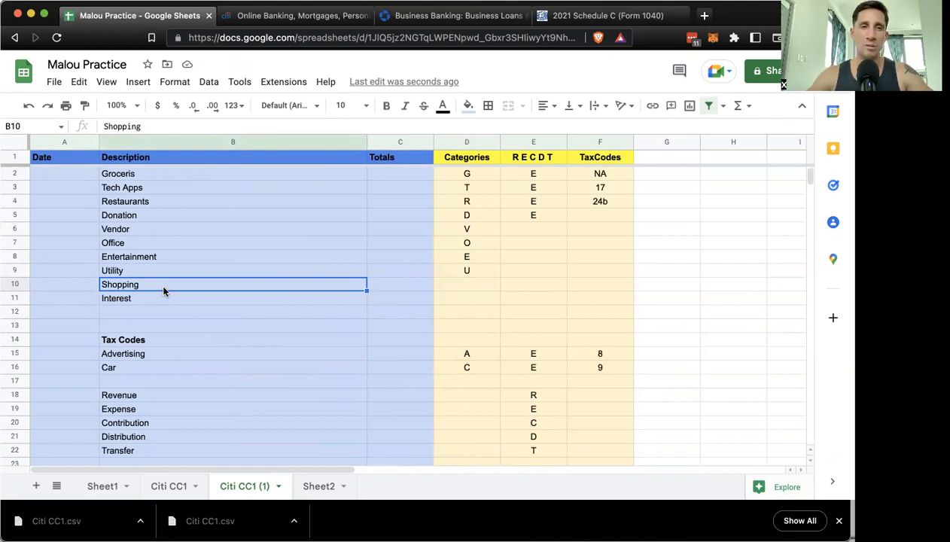
pyautogui.write('IN')
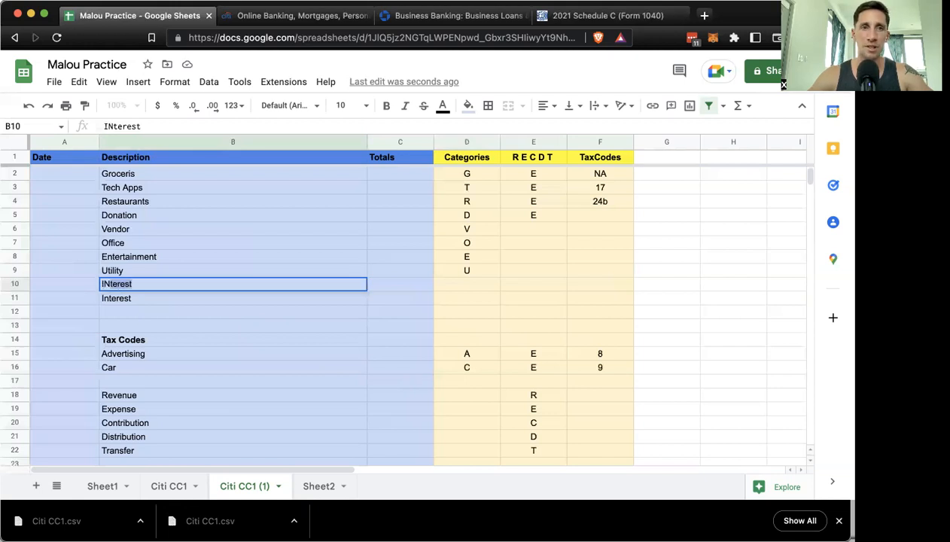
pyautogui.press('BackSpace')
pyautogui.write('nventory')
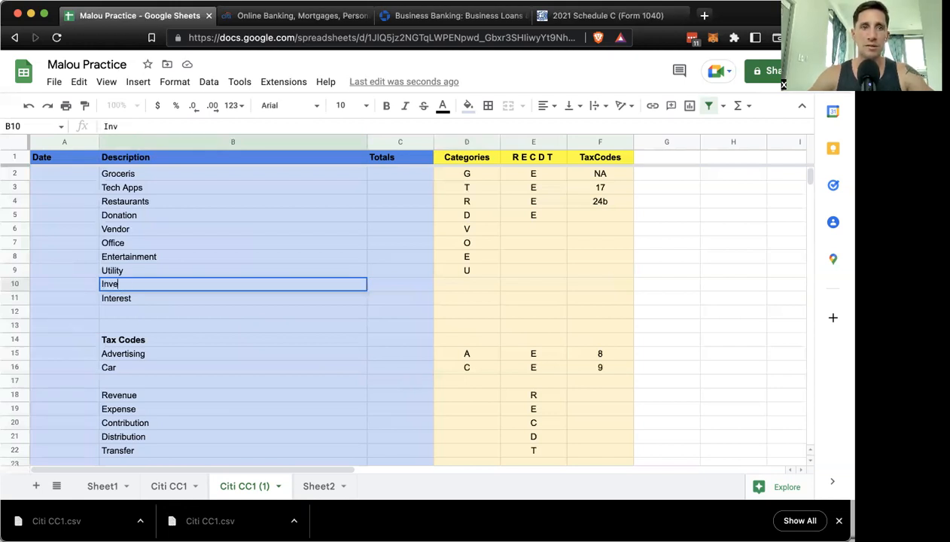
pyautogui.press('Tab')
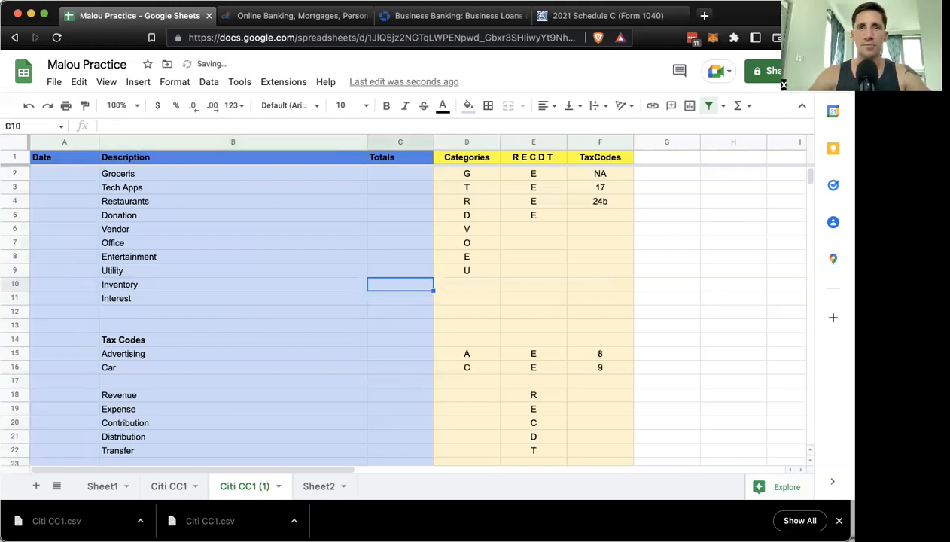
pyautogui.press('Tab')
pyautogui.write('INV')
pyautogui.press('Return')
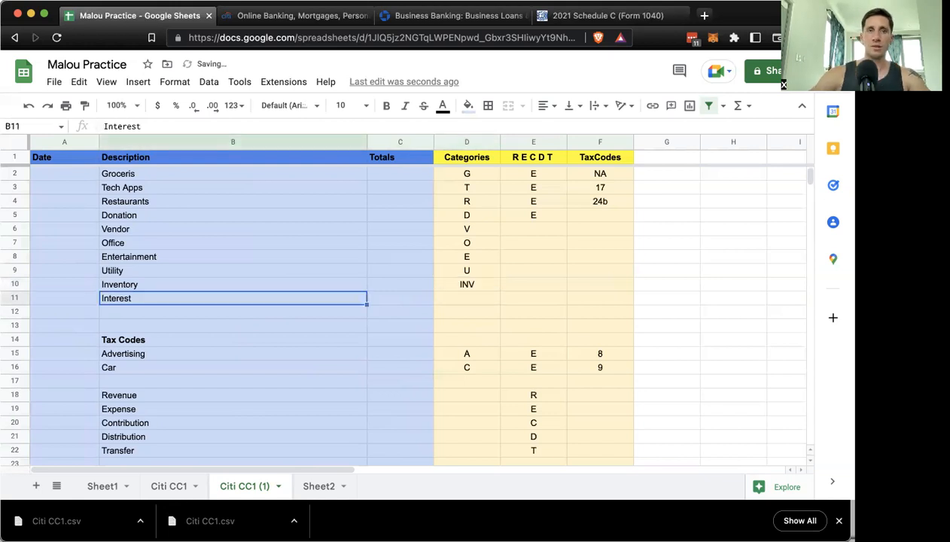
# Step: Assign code I to the Interest category in cell D11
pyautogui.press('Tab')
pyautogui.press('Tab')
pyautogui.write('INV')
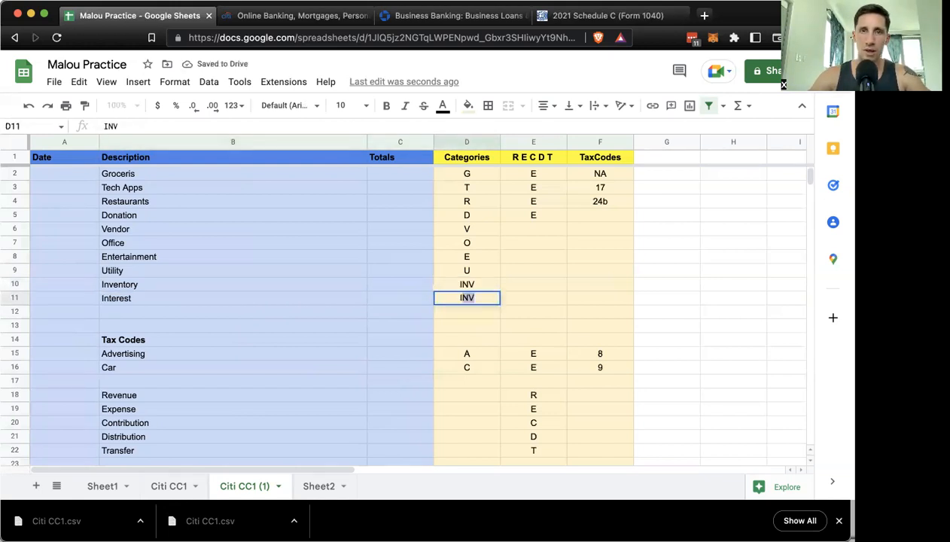
pyautogui.press('Return')
pyautogui.click(469, 296)
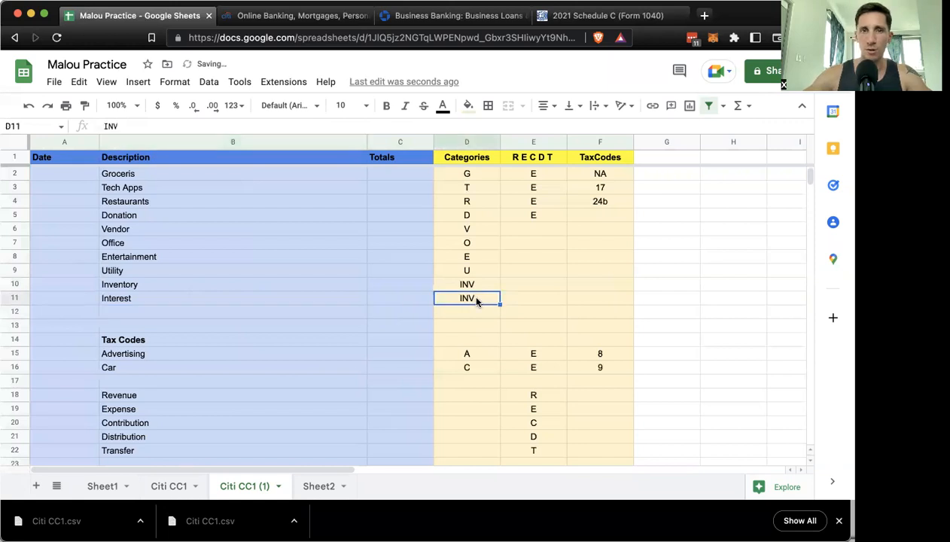
pyautogui.press('Return')
pyautogui.press('BackSpace')
pyautogui.press('BackSpace')
pyautogui.press('Return')
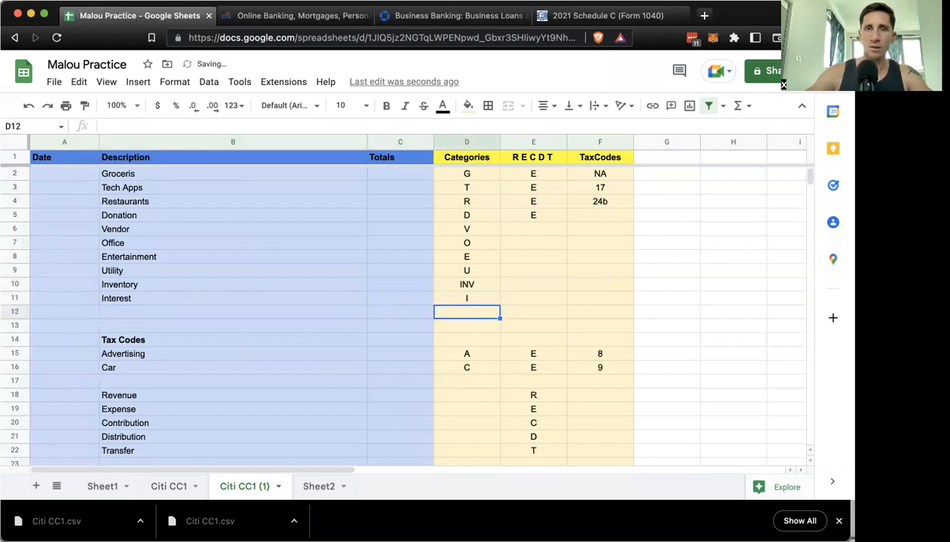
# Step: Change the category of the two MARSHALLS transactions in D54 and D55 to INV
pyautogui.click(199, 310)
pyautogui.scroll(-5, 214, 315)
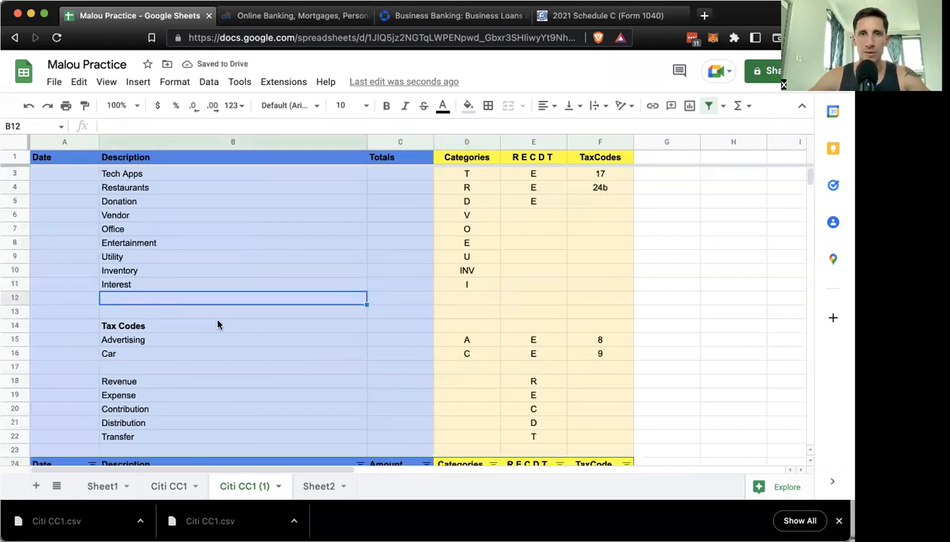
pyautogui.scroll(-4, 219, 324)
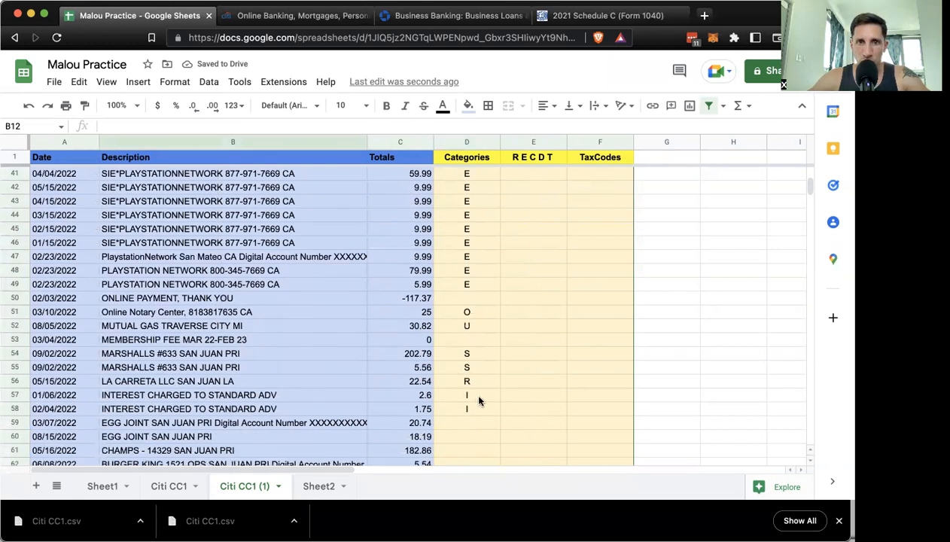
pyautogui.click(477, 354)
pyautogui.write('INV')
pyautogui.press('Return')
pyautogui.write('INV')
pyautogui.press('Return')
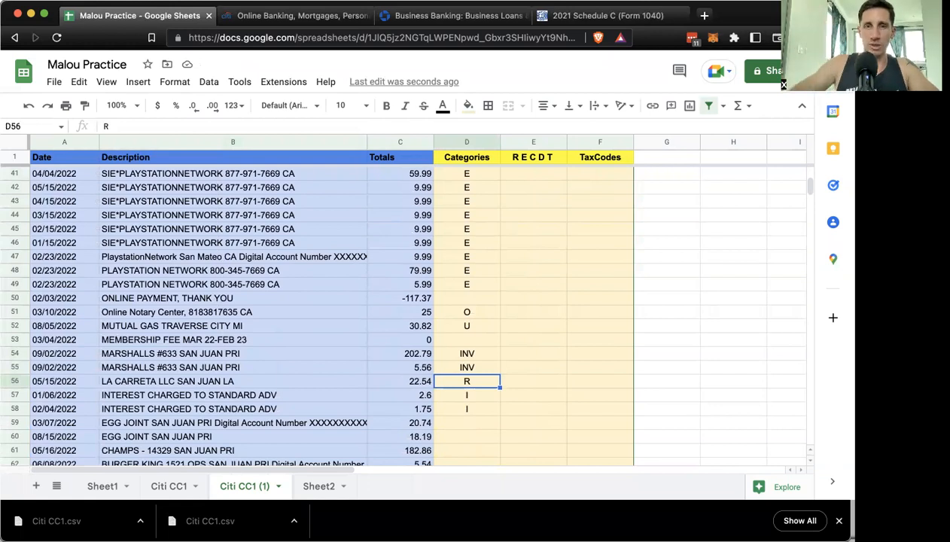
# Step: Enter category R for the two EGG JOINT, the CHAMPS and the BURGER KING transactions in D59:D62
pyautogui.scroll(-1, 265, 313)
pyautogui.scroll(-3, 495, 305)
pyautogui.click(467, 329)
pyautogui.write('R')
pyautogui.press('Return')
pyautogui.write('R')
pyautogui.press('Return')
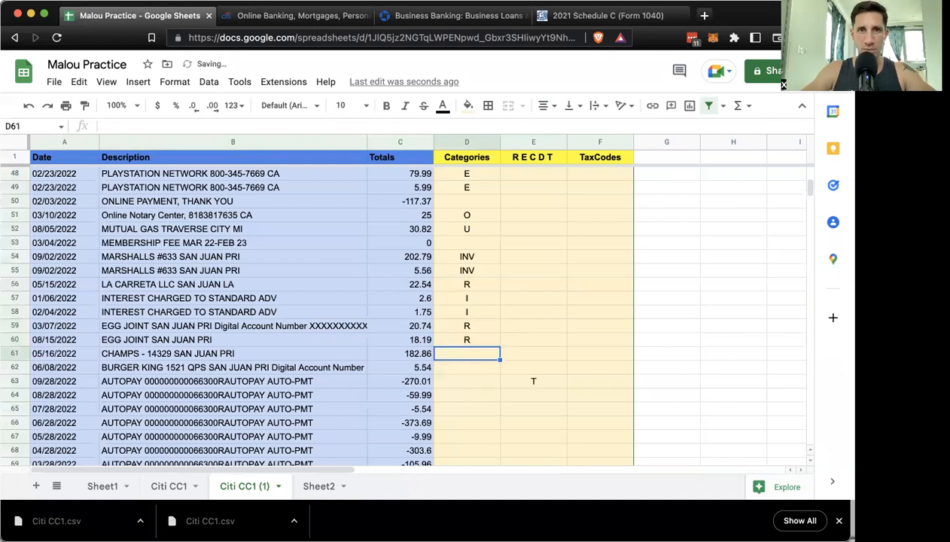
pyautogui.write('R')
pyautogui.press('Return')
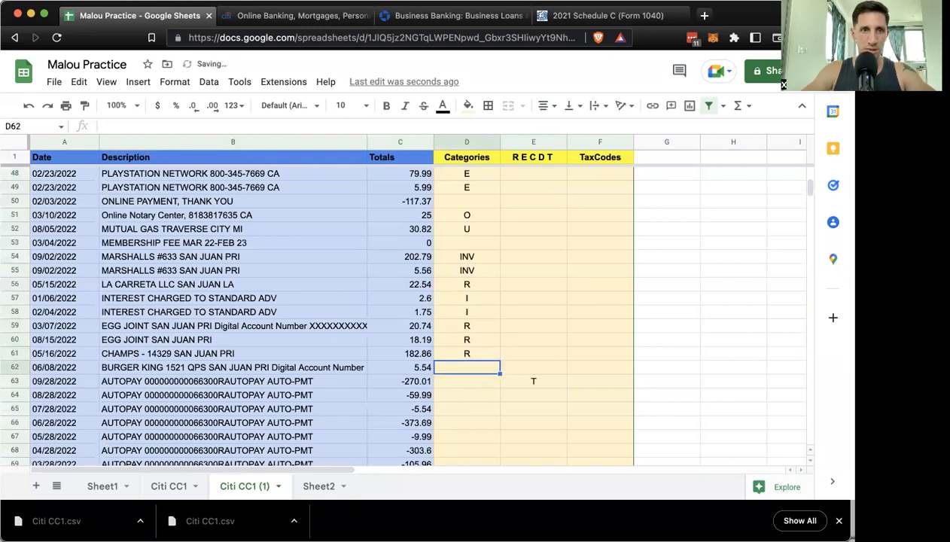
pyautogui.write('R')
pyautogui.press('Return')
# Step: Enter category T for the first AUTOPAY transaction in D63 and fill it down through D71
pyautogui.write('T')
pyautogui.press('Return')
pyautogui.click(480, 382)
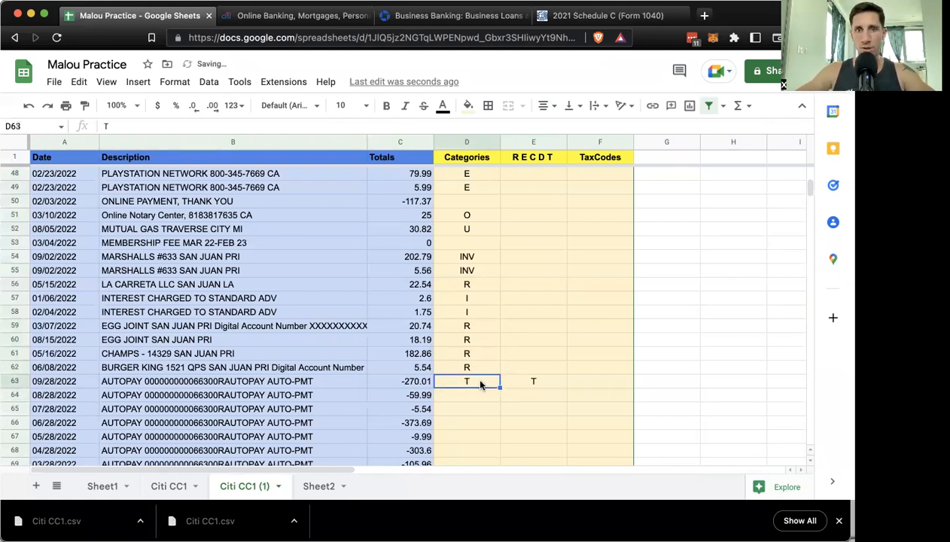
pyautogui.moveTo(500, 386); pyautogui.dragTo(467, 427)
pyautogui.scroll(-3, 335, 408)
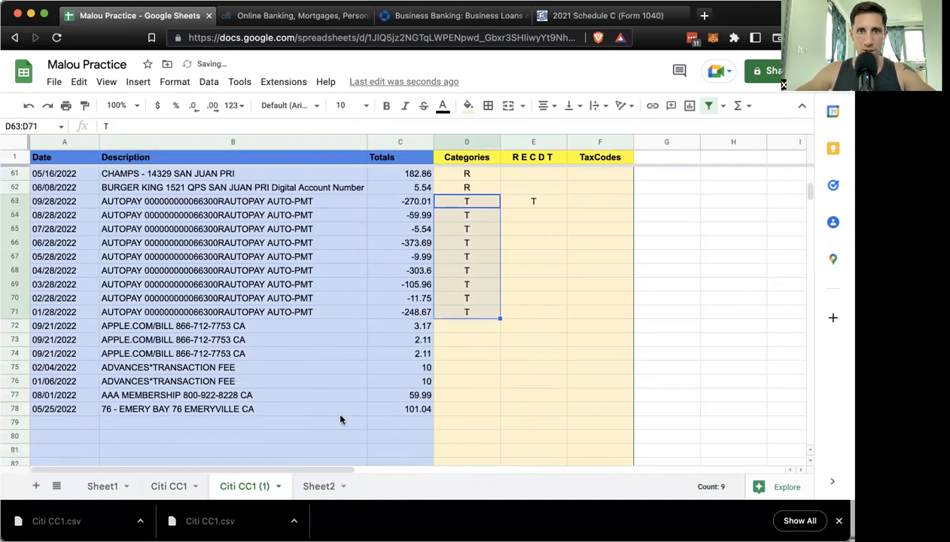
# Step: Check the category key for what code T already stands for and compare it with the AUTOPAY transactions
pyautogui.click(479, 329)
pyautogui.scroll(15, 479, 328)
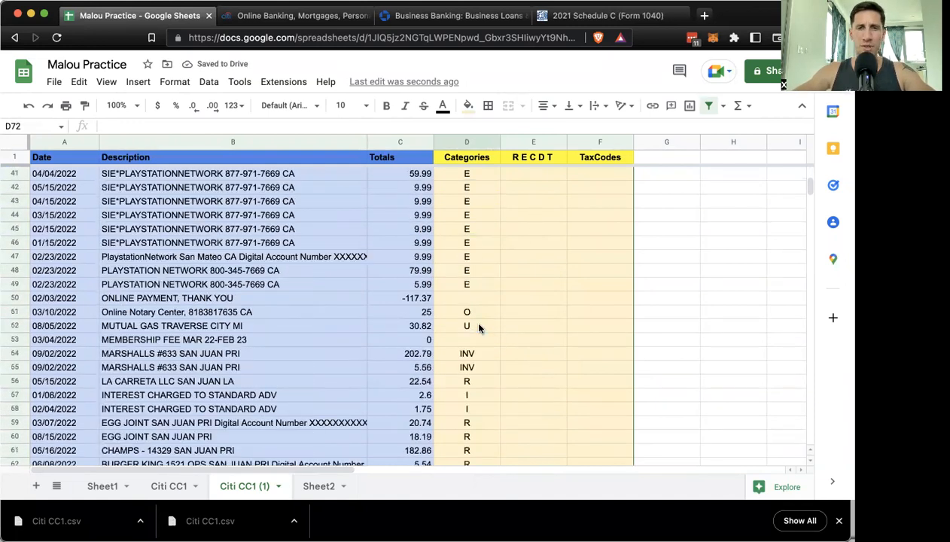
pyautogui.click(475, 195)
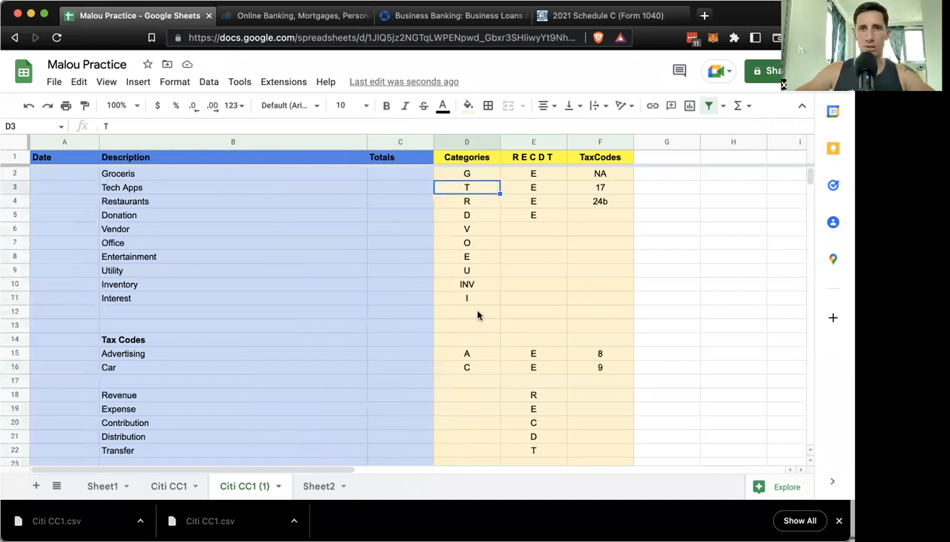
pyautogui.scroll(-10, 478, 315)
pyautogui.scroll(-5, 477, 314)
pyautogui.scroll(15, 478, 315)
pyautogui.scroll(1, 478, 314)
pyautogui.scroll(-10, 477, 314)
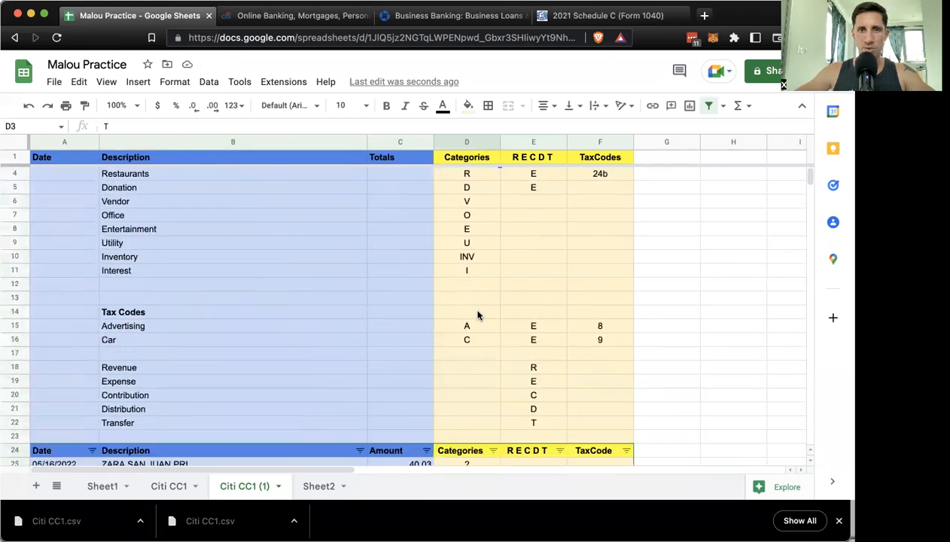
pyautogui.scroll(-8, 477, 314)
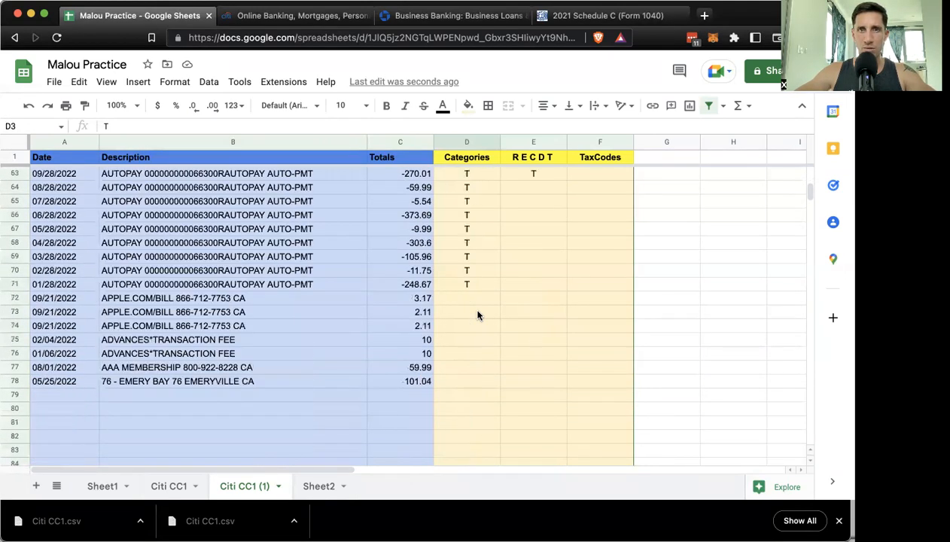
# Step: Try to replace the category of the AUTOPAY transactions in D63:D71 with CC
pyautogui.scroll(2, 477, 315)
pyautogui.moveTo(467, 242); pyautogui.dragTo(468, 354)
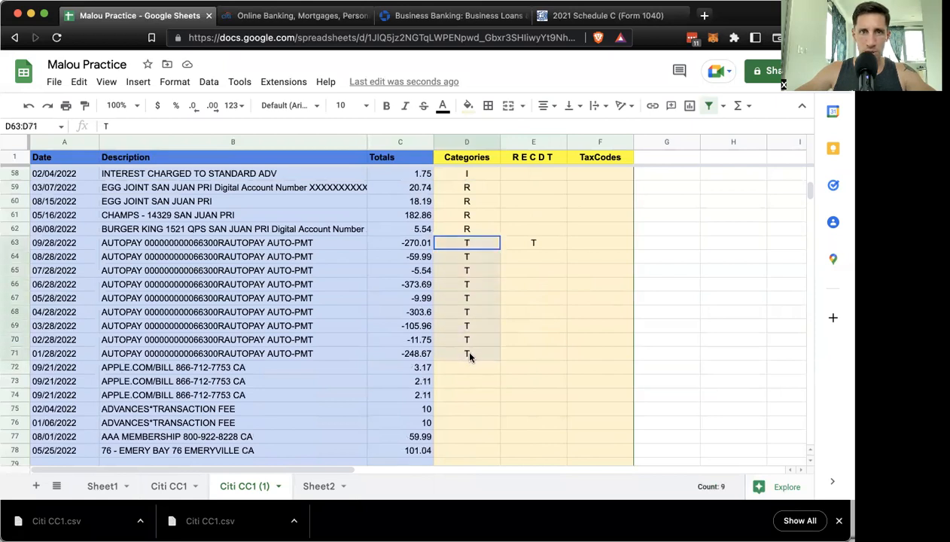
pyautogui.write('CC')
pyautogui.press('Return')
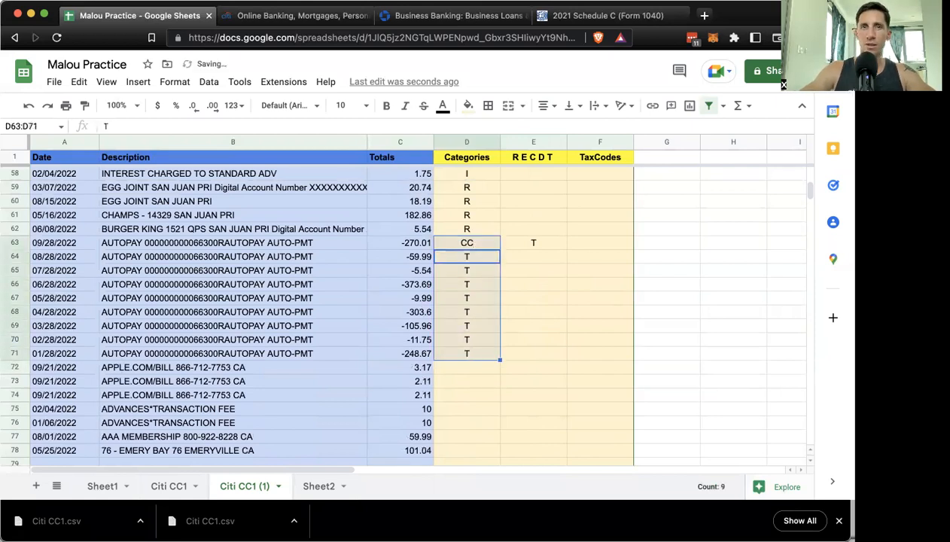
pyautogui.click(462, 254)
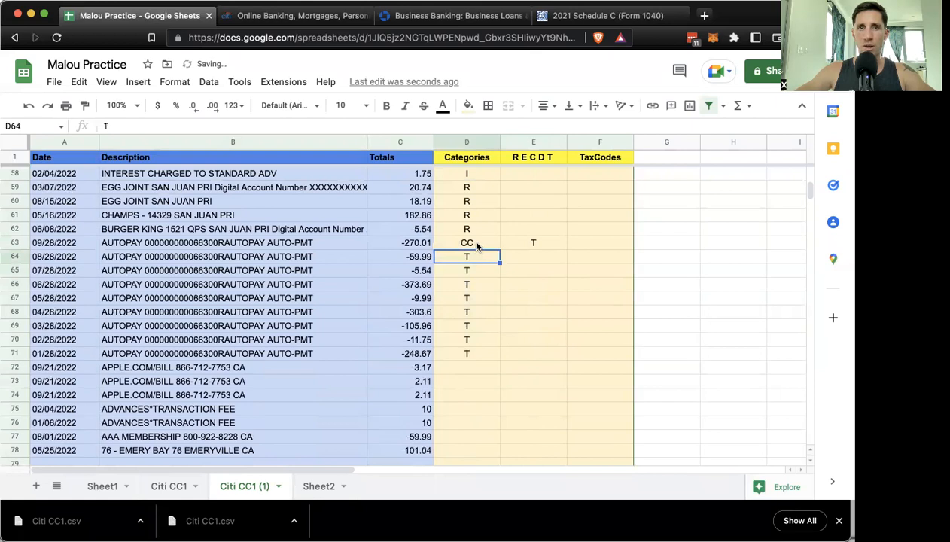
# Step: Set the category of the first AUTOPAY transaction in D63 to PAY and fill it down through D71
pyautogui.click(475, 244)
pyautogui.write('PAY')
pyautogui.press('Return')
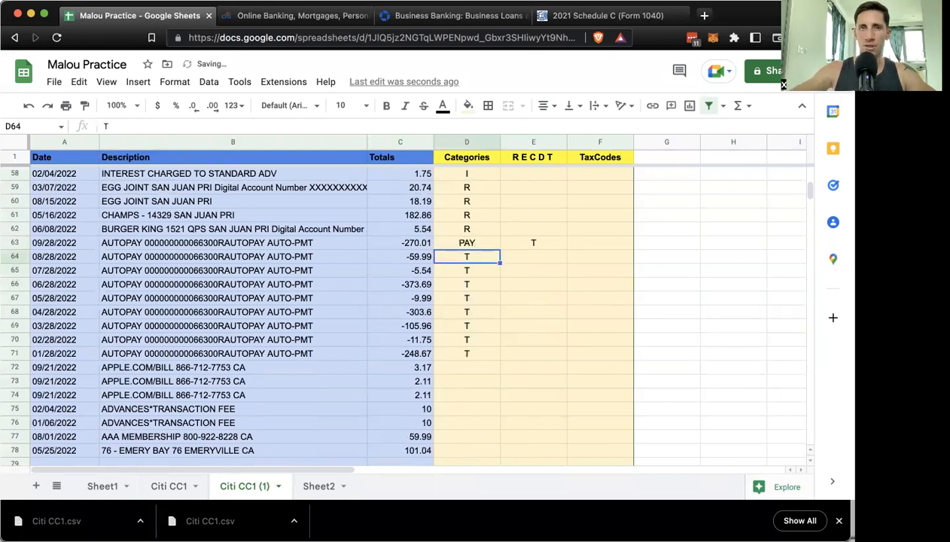
pyautogui.click(480, 243)
pyautogui.moveTo(499, 250); pyautogui.dragTo(499, 354)
# Step: Enter category T for the first APPLE.COM/BILL transaction in D72 and fill it down through D74
pyautogui.click(474, 368)
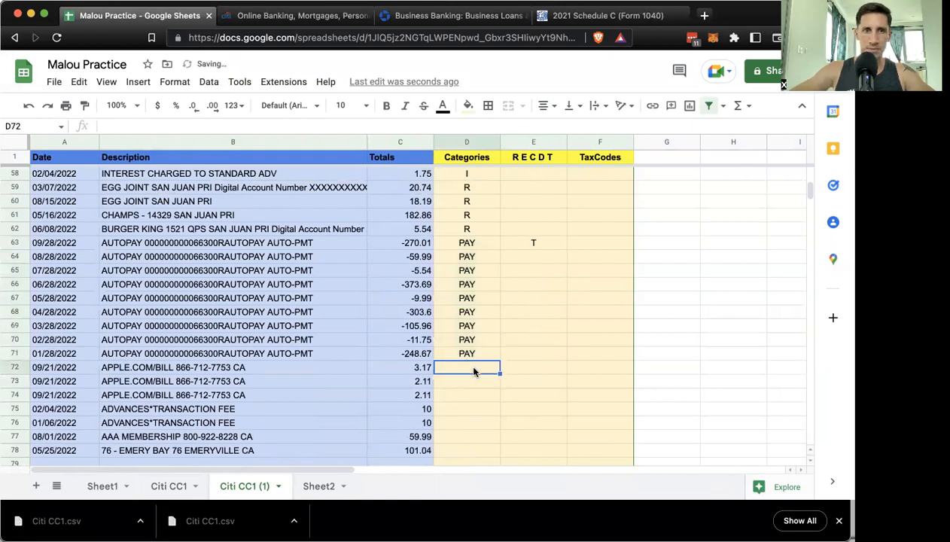
pyautogui.write('T')
pyautogui.click(475, 388)
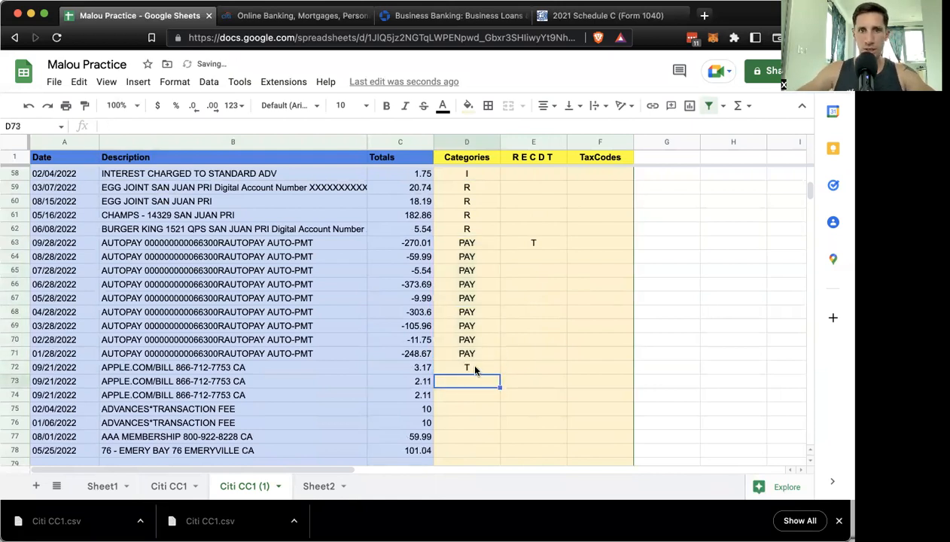
pyautogui.click(475, 369)
pyautogui.moveTo(499, 374); pyautogui.dragTo(499, 401)
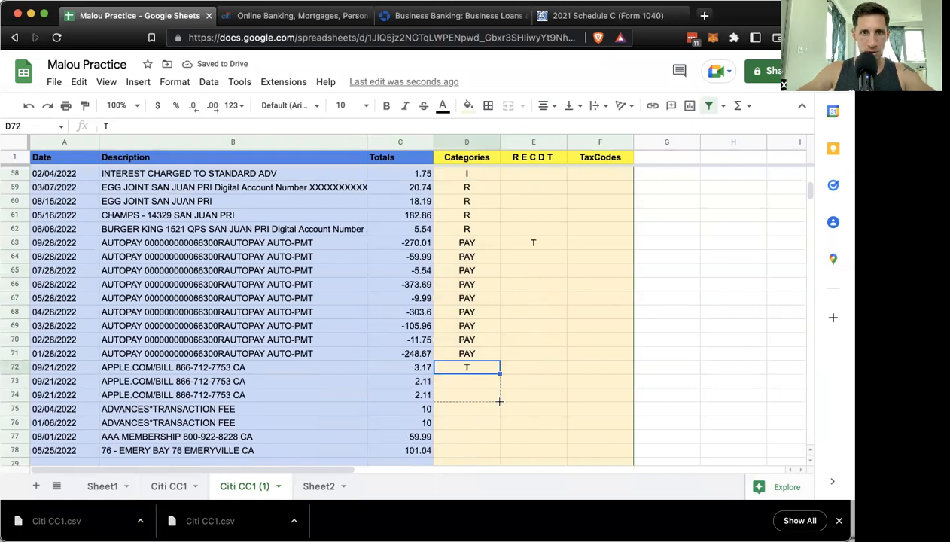
pyautogui.moveTo(499, 402); pyautogui.dragTo(499, 400)
# Step: Enter category I for the two ADVANCES*TRANSACTION FEE rows in D75 and D76
pyautogui.click(482, 410)
pyautogui.write('F')
pyautogui.press('BackSpace')
pyautogui.write('I')
pyautogui.press('Return')
pyautogui.write('I')
pyautogui.press('Return')
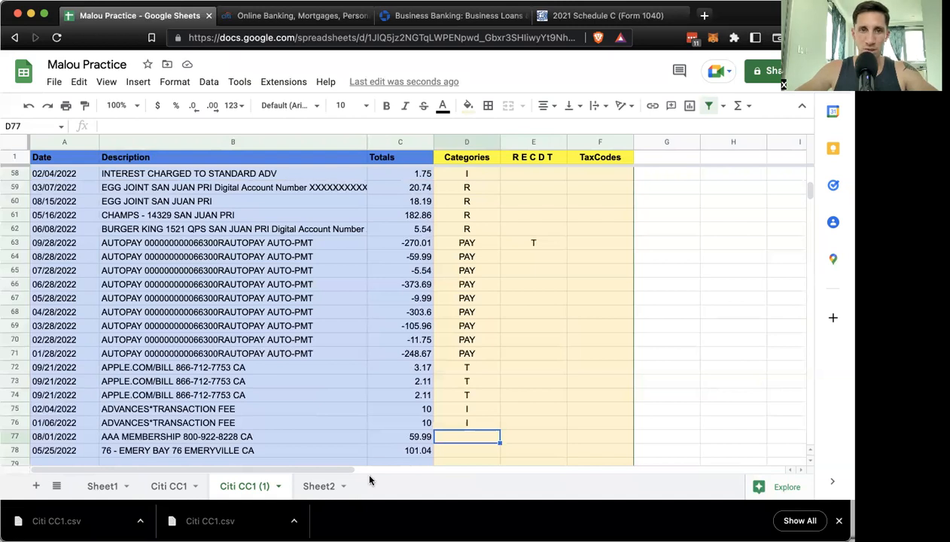
# Step: Enter category U for AAA MEMBERSHIP in D77 and GAS for the EMERY BAY 76 transaction in D78
pyautogui.scroll(-4, 365, 290)
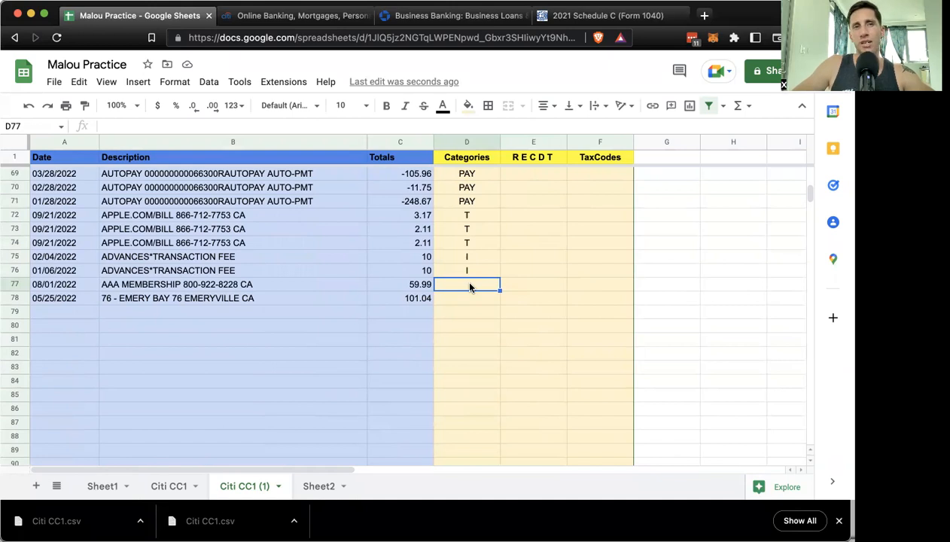
pyautogui.click(462, 300)
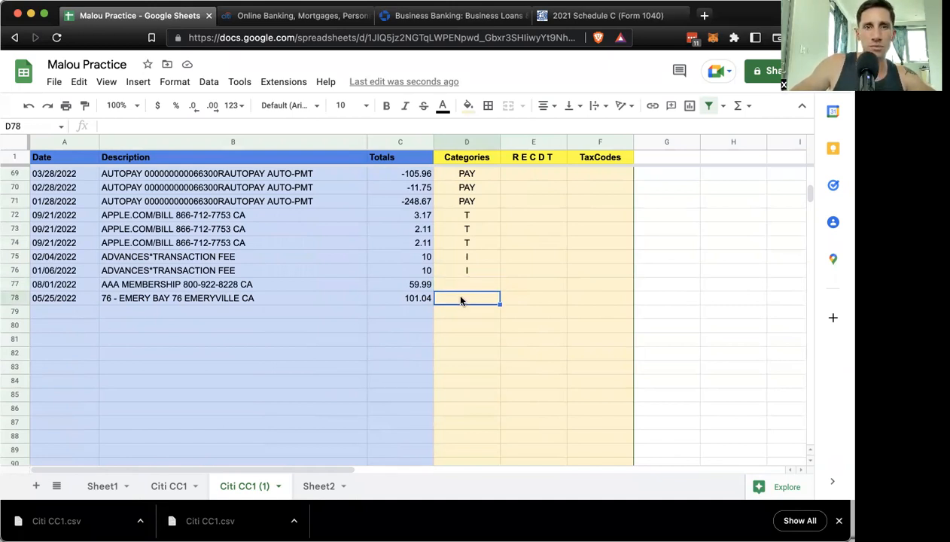
pyautogui.press('Up')
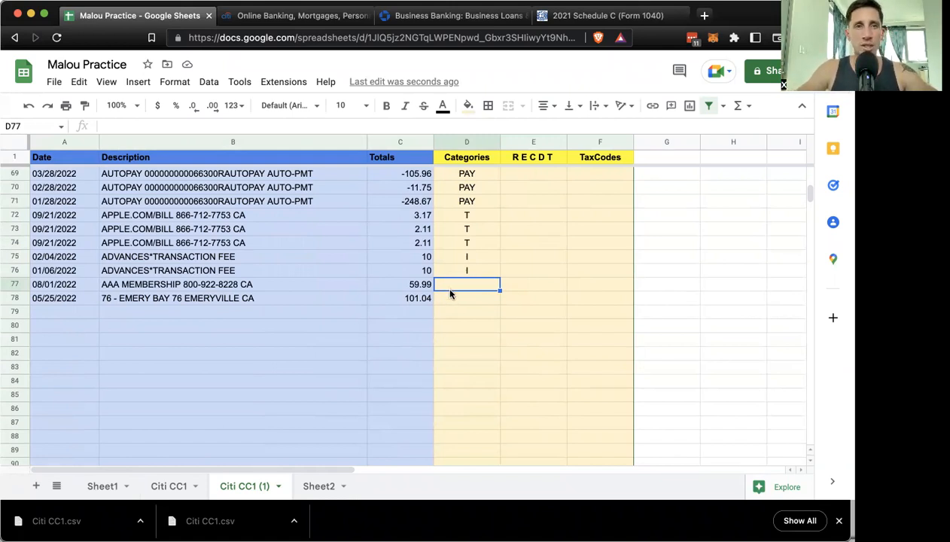
pyautogui.write('U')
pyautogui.press('Return')
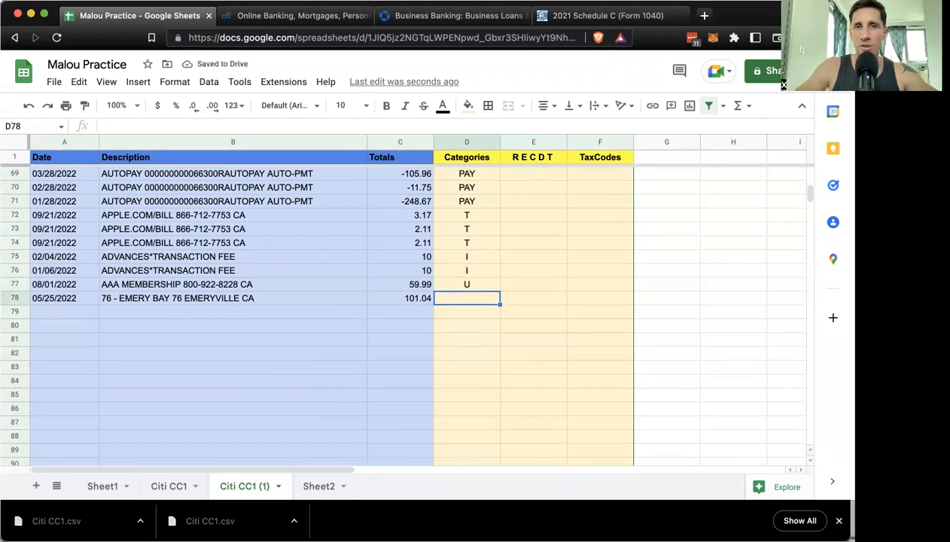
pyautogui.write('GAS')
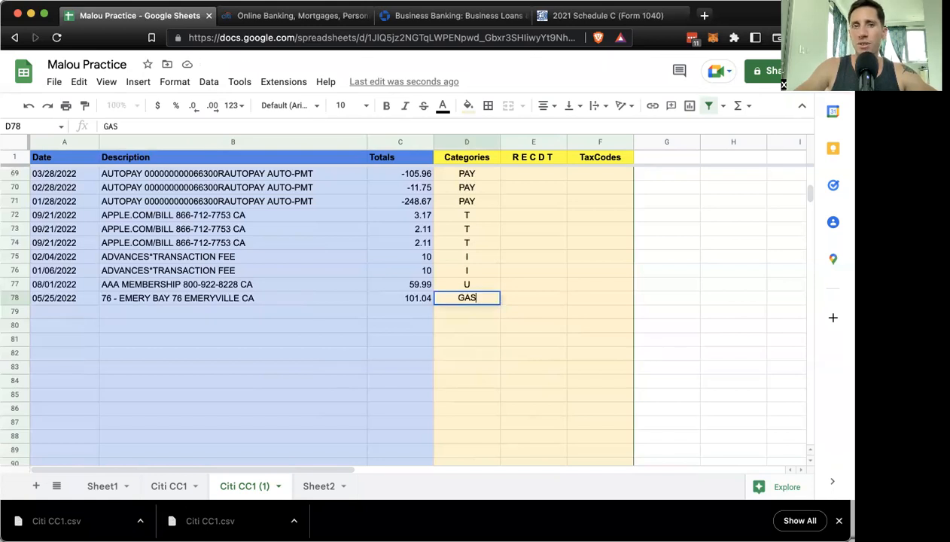
pyautogui.press('Return')
pyautogui.scroll(5, 383, 256)
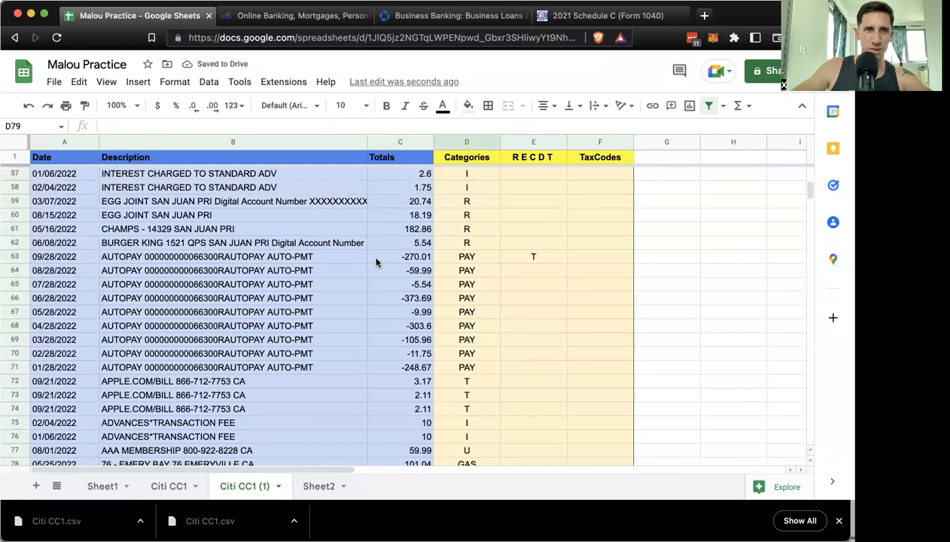
# Step: Change the category of the MUTUAL GAS TRAVERSE CITY transaction in D52 to GAS
pyautogui.scroll(-3, 377, 262)
pyautogui.scroll(6, 377, 262)
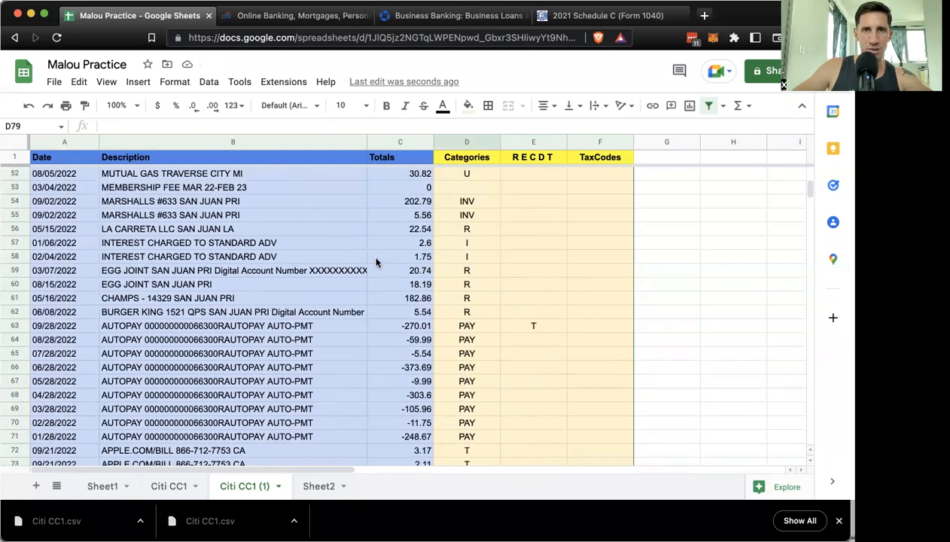
pyautogui.click(476, 229)
pyautogui.write('GAS')
pyautogui.press('Return')
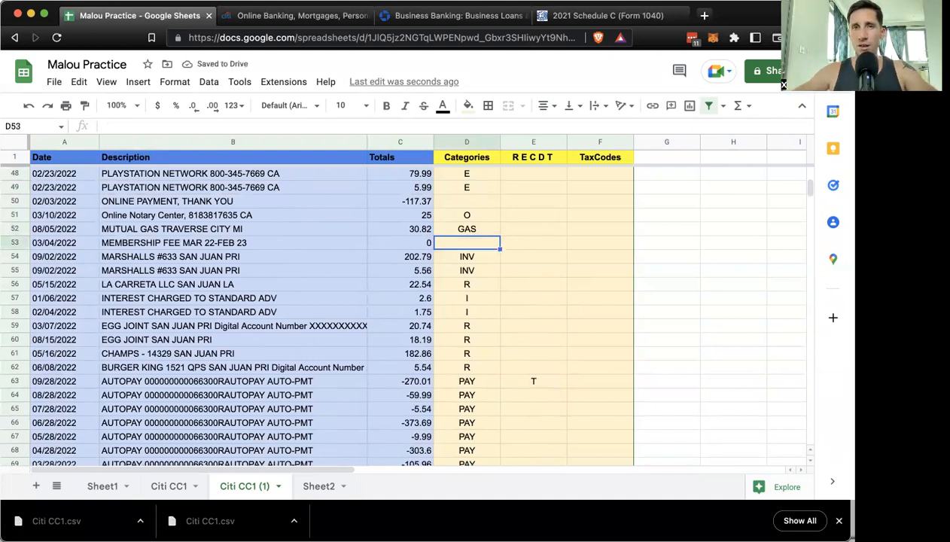
# Step: Enter tax code NA for the MUTUAL GAS transaction in F52
pyautogui.click(461, 230)
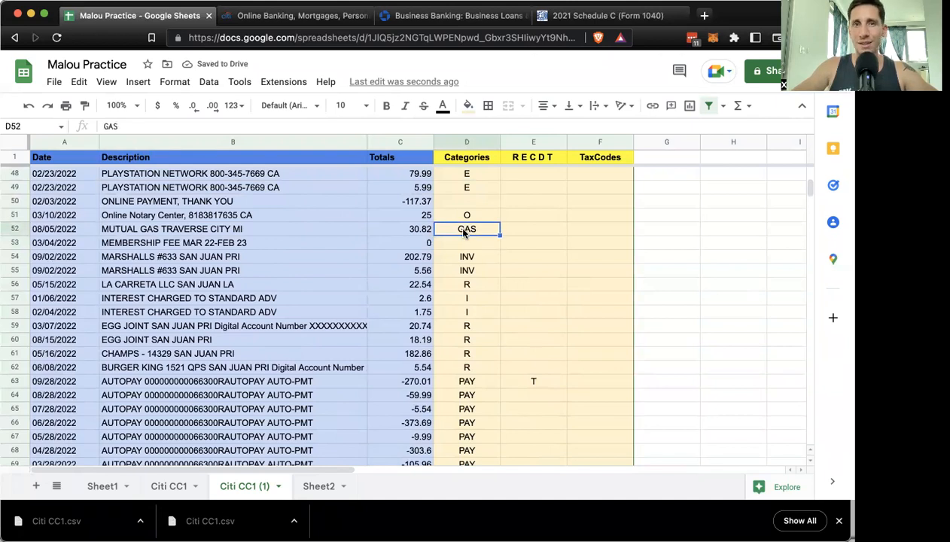
pyautogui.click(609, 232)
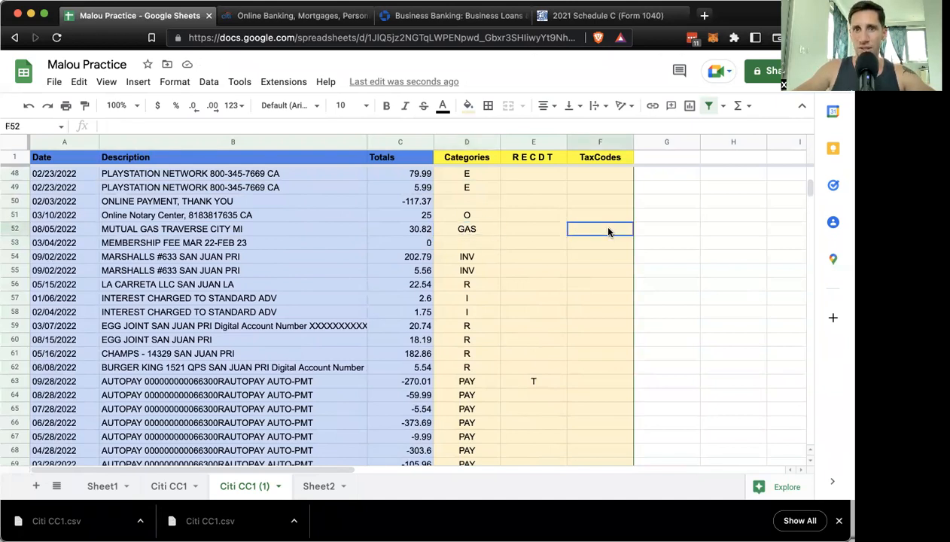
pyautogui.write('NA')
pyautogui.press('Return')
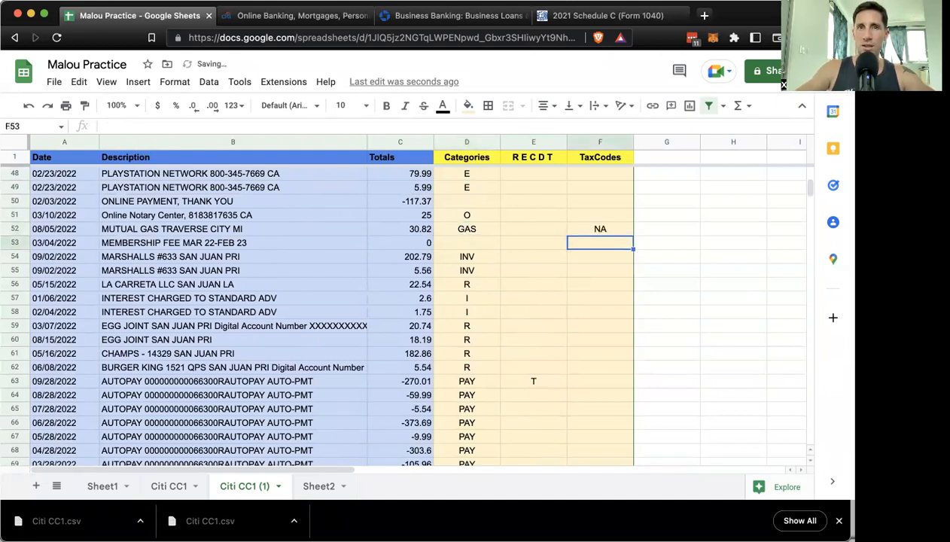
# Step: Switch the MUTUAL GAS category in D52 to U and back to GAS
pyautogui.click(465, 241)
pyautogui.click(464, 229)
pyautogui.click(462, 243)
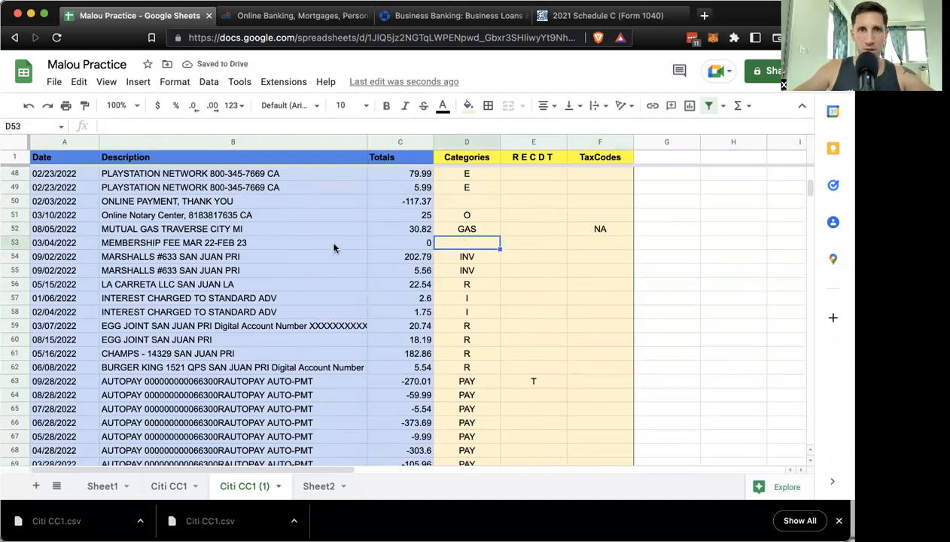
pyautogui.click(477, 230)
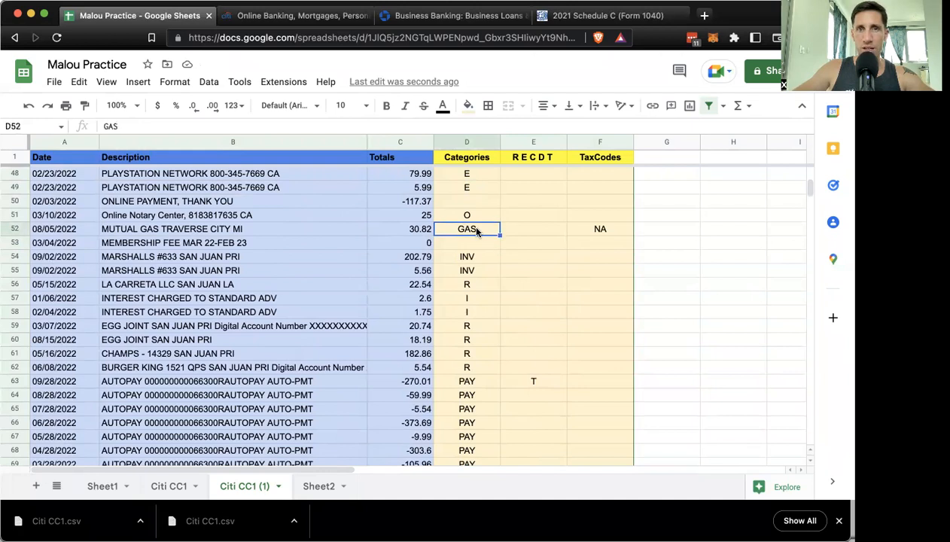
pyautogui.write('U')
pyautogui.press('Return')
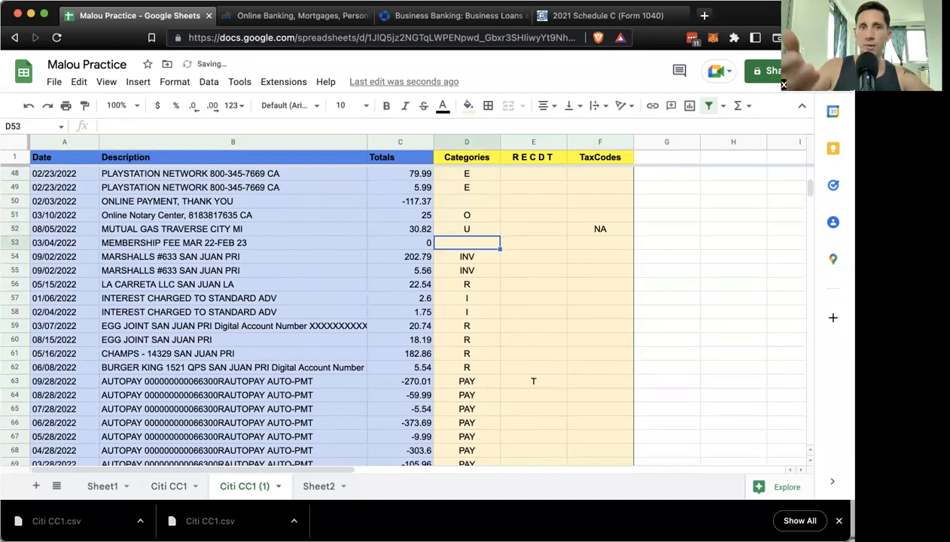
pyautogui.click(477, 230)
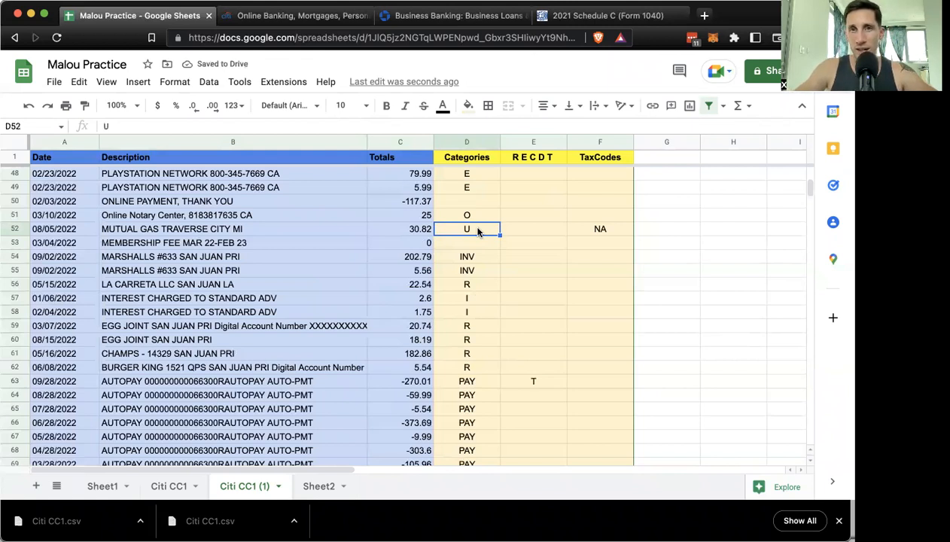
pyautogui.write('GAS')
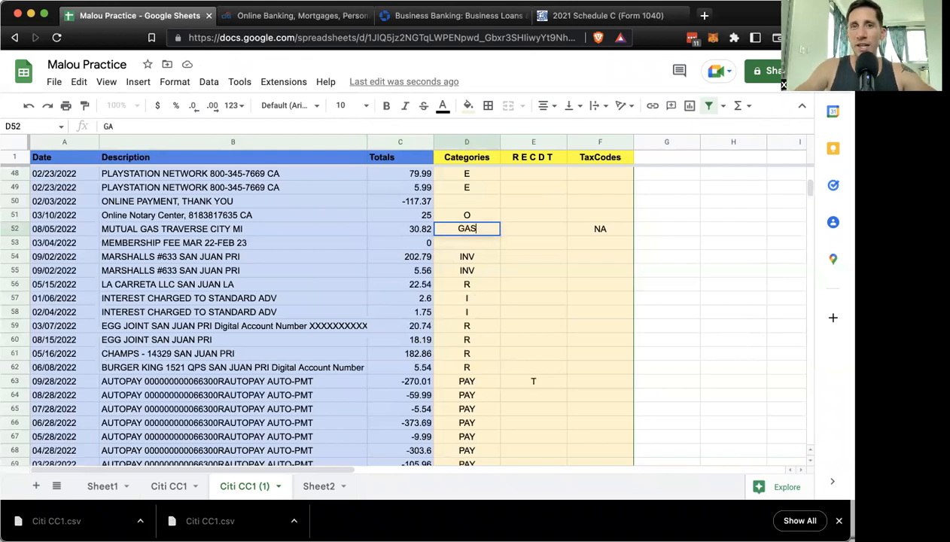
pyautogui.click(384, 241)
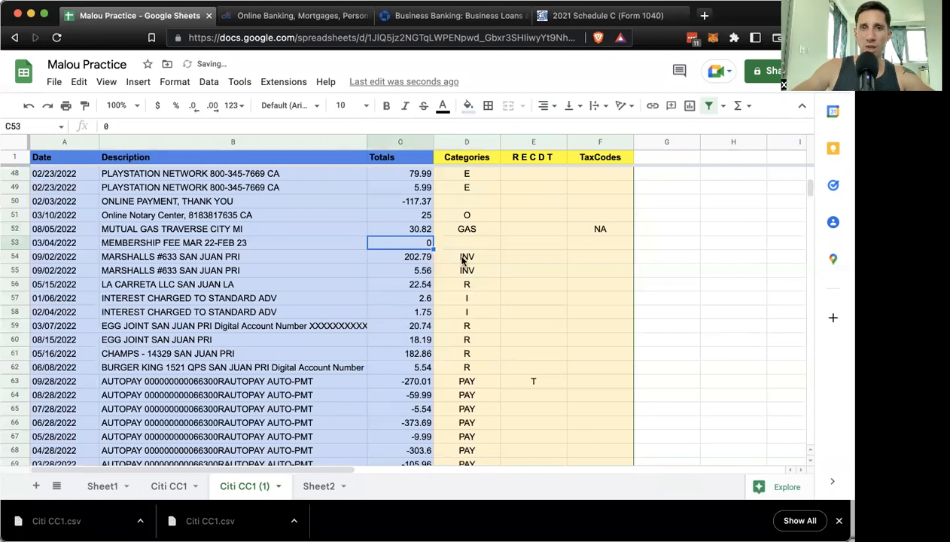
# Step: Enter category PAY for the ONLINE PAYMENT transaction in D50 and M for the MEMBERSHIP FEE transaction in D53
pyautogui.scroll(-5, 463, 260)
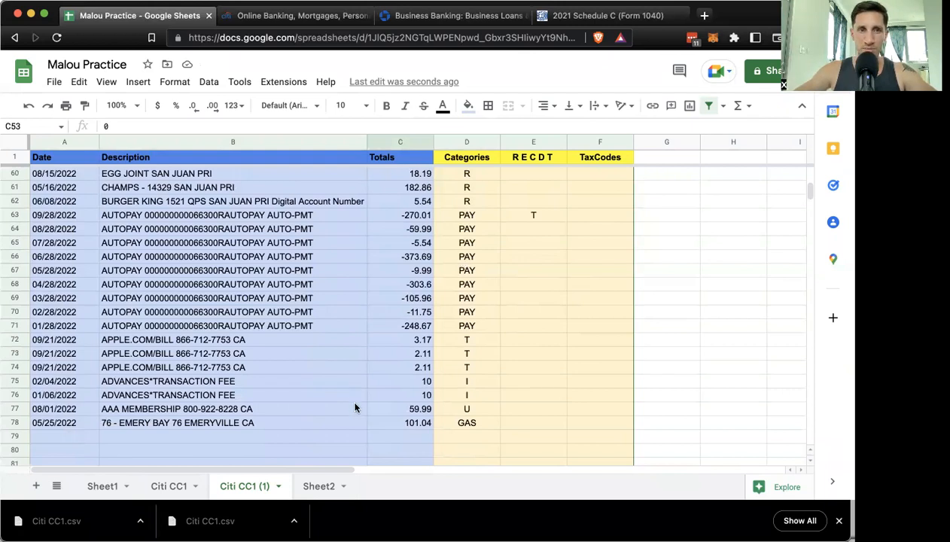
pyautogui.scroll(6, 314, 394)
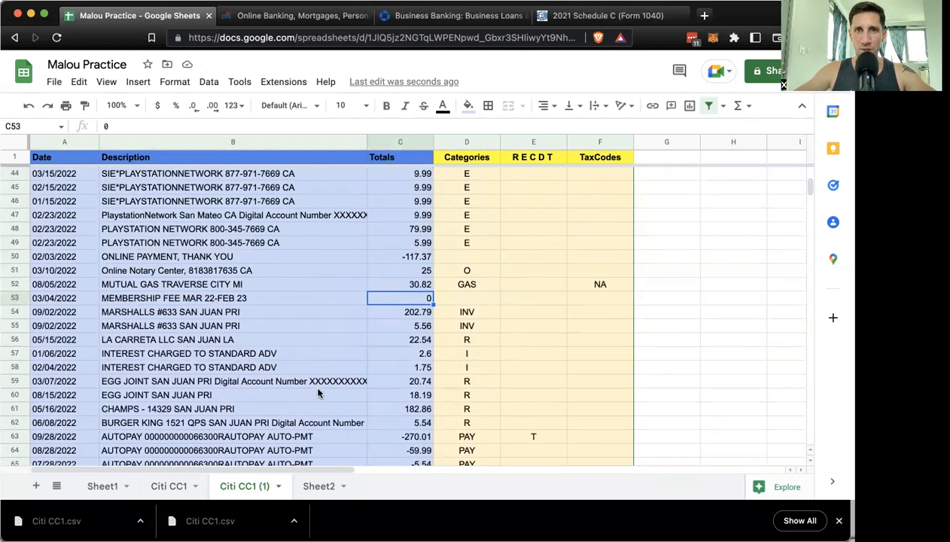
pyautogui.click(475, 258)
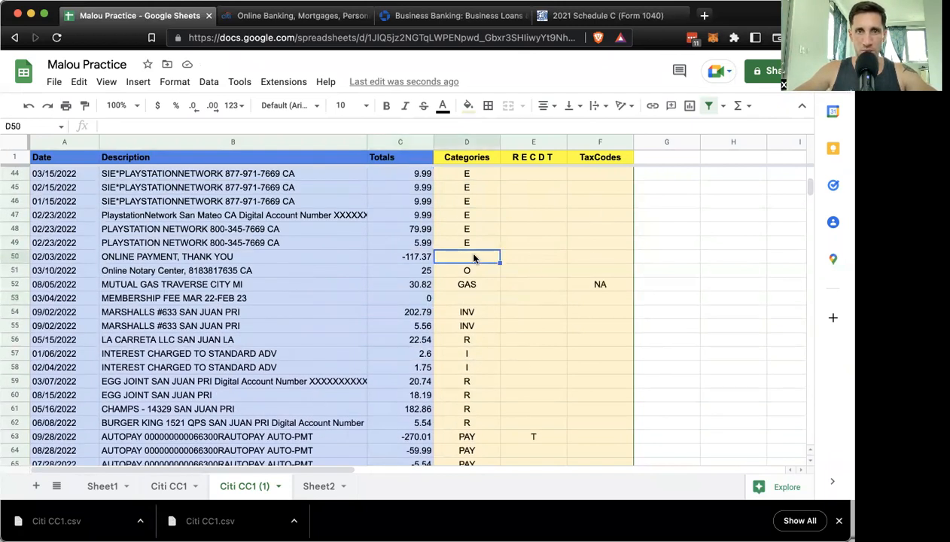
pyautogui.write('CC')
pyautogui.press('BackSpace')
pyautogui.press('BackSpace')
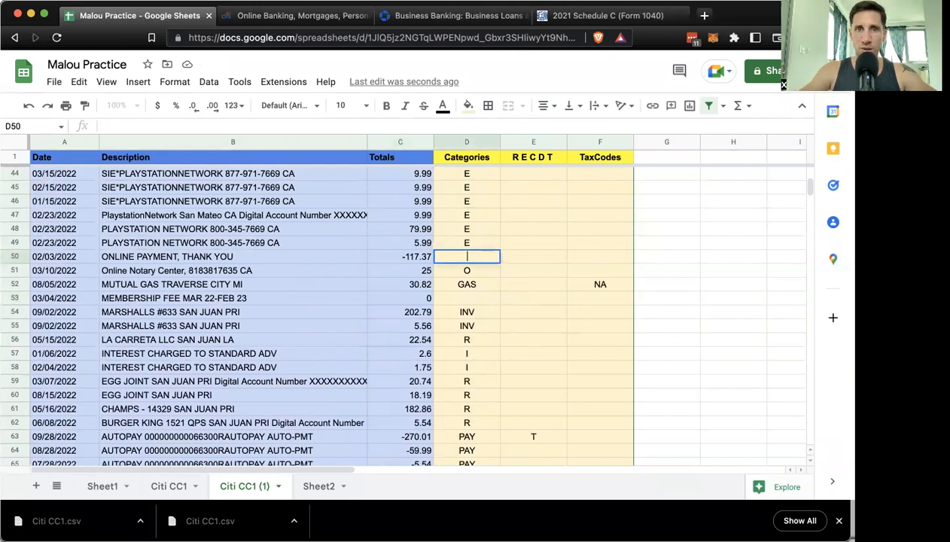
pyautogui.write('PAY')
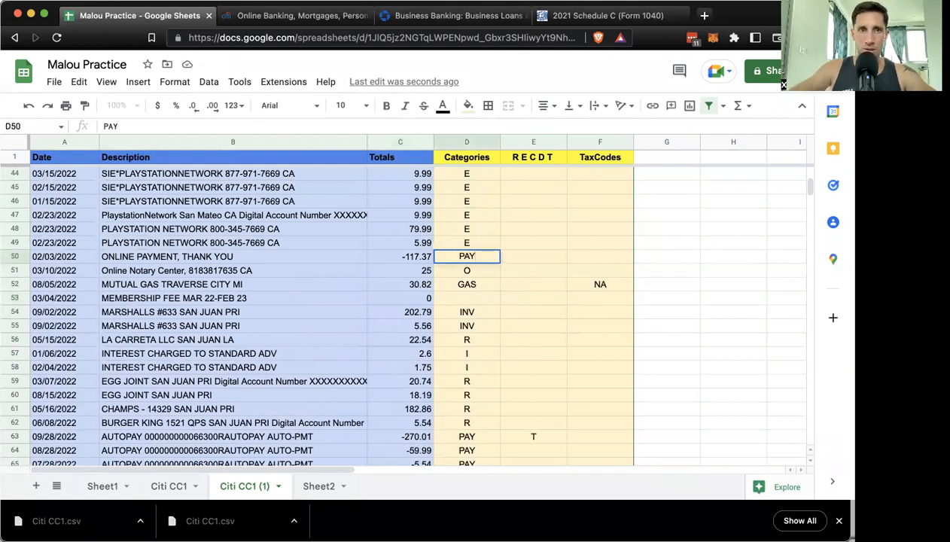
pyautogui.click(477, 300)
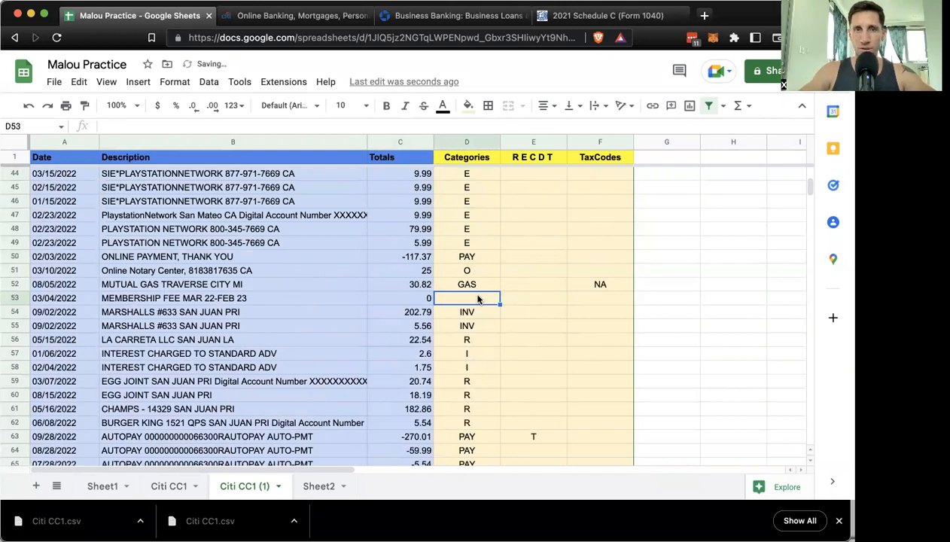
pyautogui.write('M')
pyautogui.click(342, 298)
# Step: Insert three rows below row 12, under the category key
pyautogui.scroll(10, 343, 298)
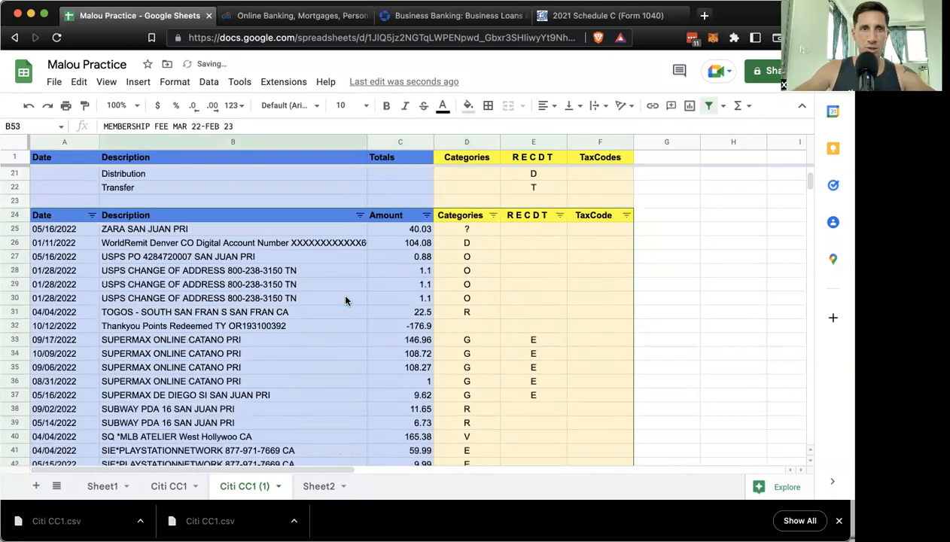
pyautogui.moveTo(15, 284); pyautogui.dragTo(17, 310)
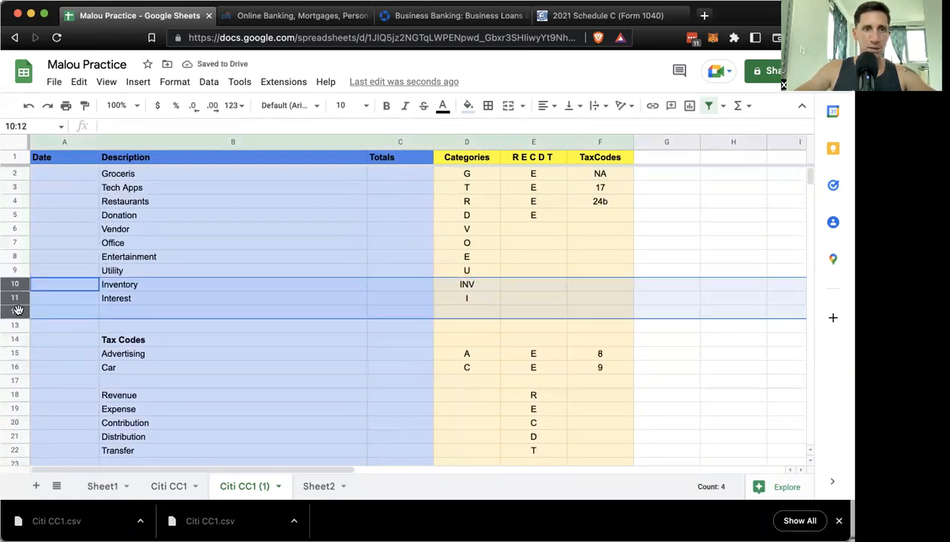
pyautogui.rightClick(17, 310)
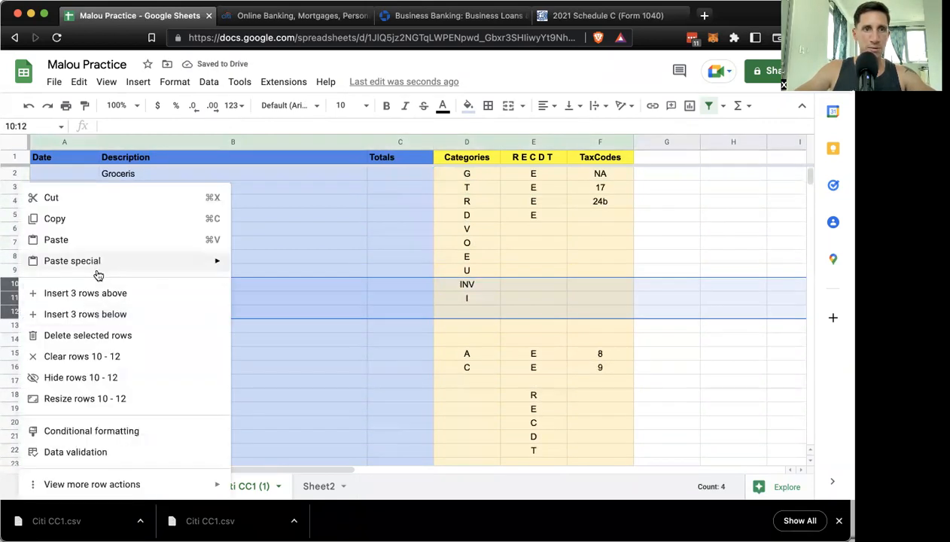
pyautogui.click(280, 290)
# Step: Add the descriptions GAS in B12 and Credit Card Payment in B13 to the category key
pyautogui.click(173, 312)
pyautogui.write('GAS')
pyautogui.press('Return')
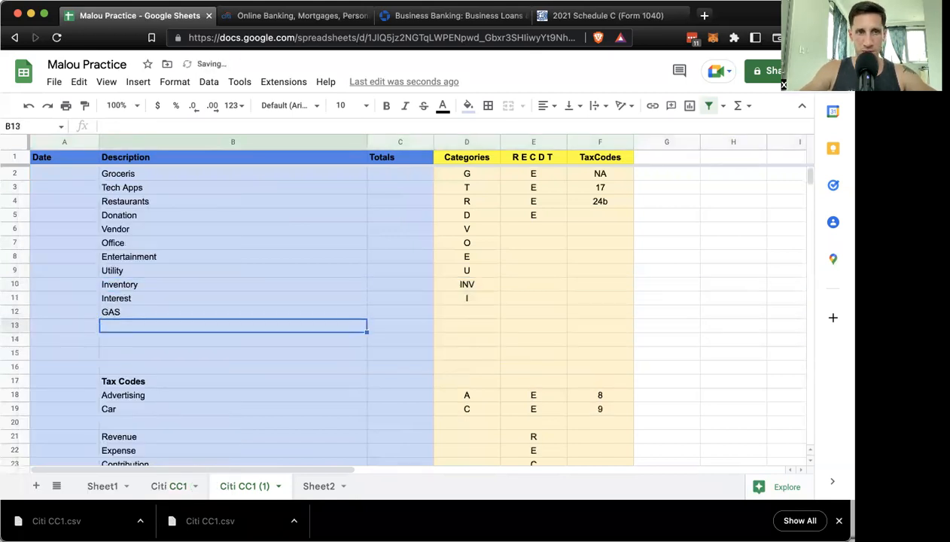
pyautogui.write('PAY')
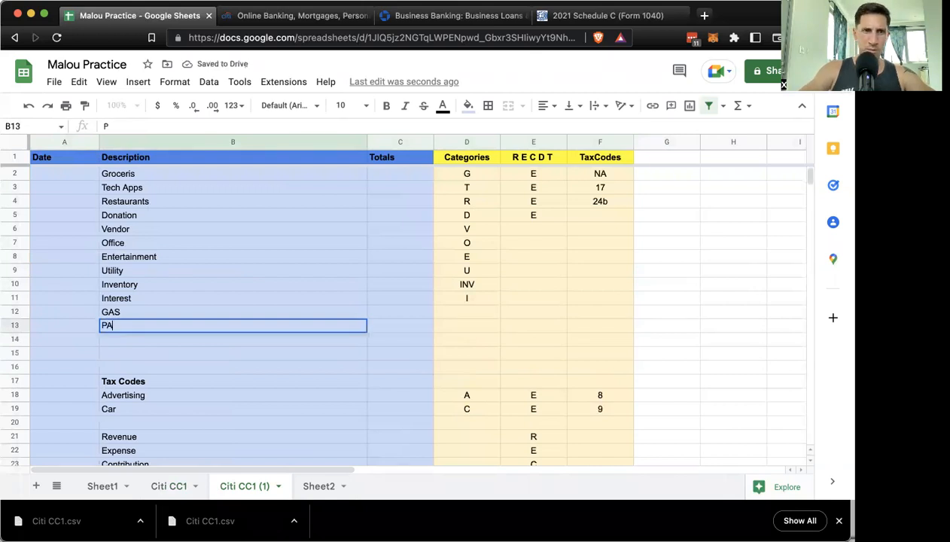
pyautogui.press('BackSpace')
pyautogui.press('BackSpace')
pyautogui.press('BackSpace')
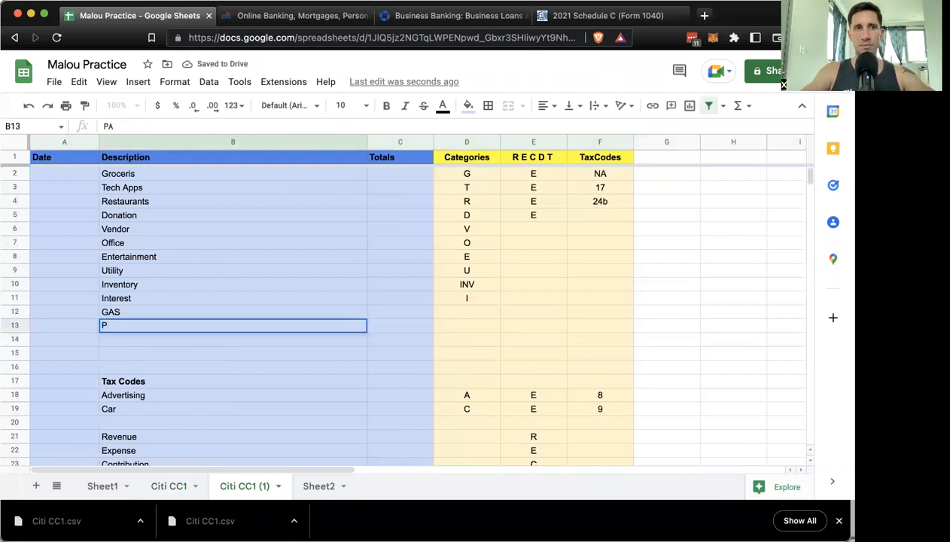
pyautogui.write('Cr')
pyautogui.press('BackSpace')
pyautogui.press('BackSpace')
pyautogui.write('Credit')
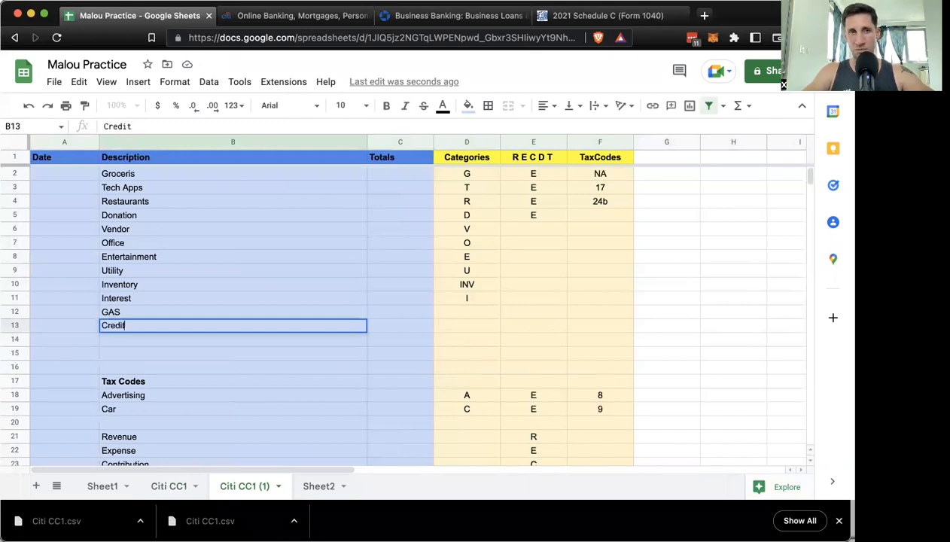
pyautogui.write(' Card Payment')
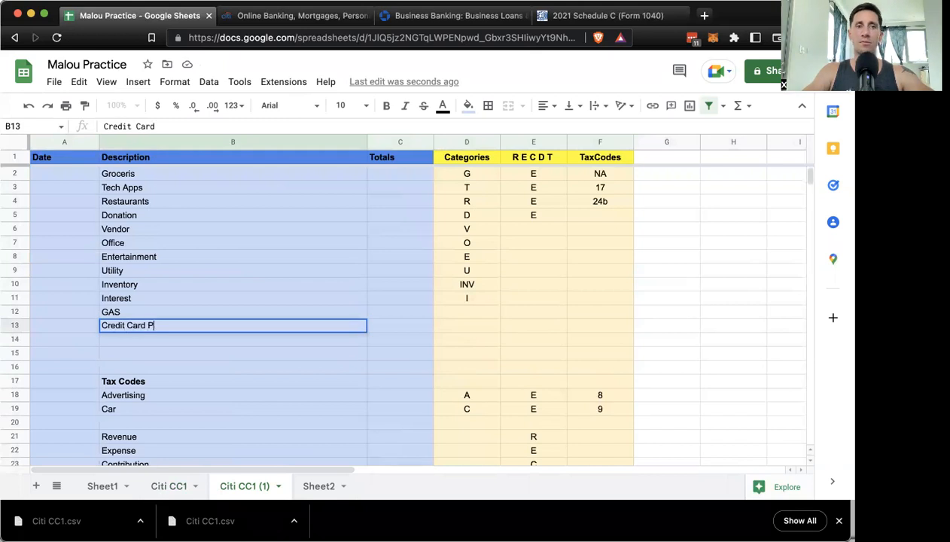
# Step: Enter the key codes PAY for Credit Card Payment in D13 and GAS for GAS in D12
pyautogui.press('Tab')
pyautogui.press('Tab')
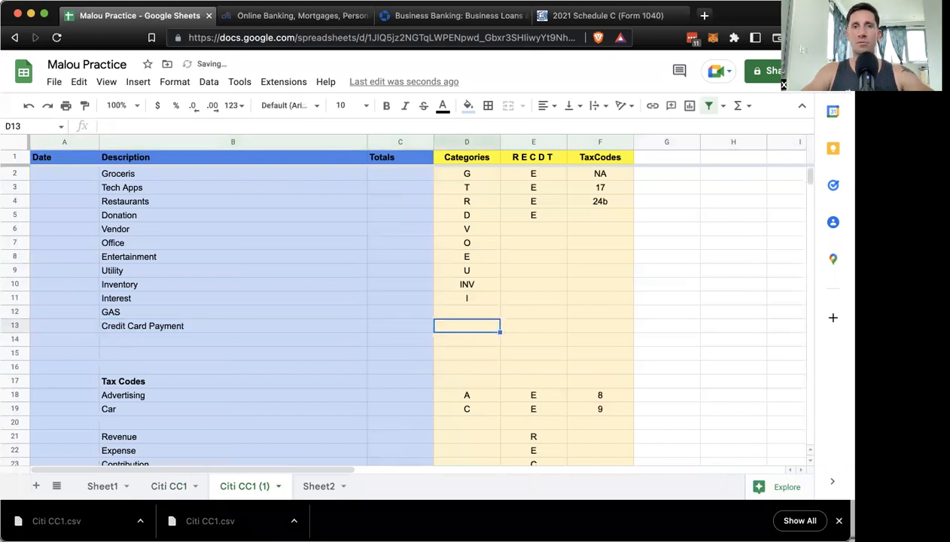
pyautogui.write('PAY')
pyautogui.press('Up')
pyautogui.write('GAS')
pyautogui.press('Return')
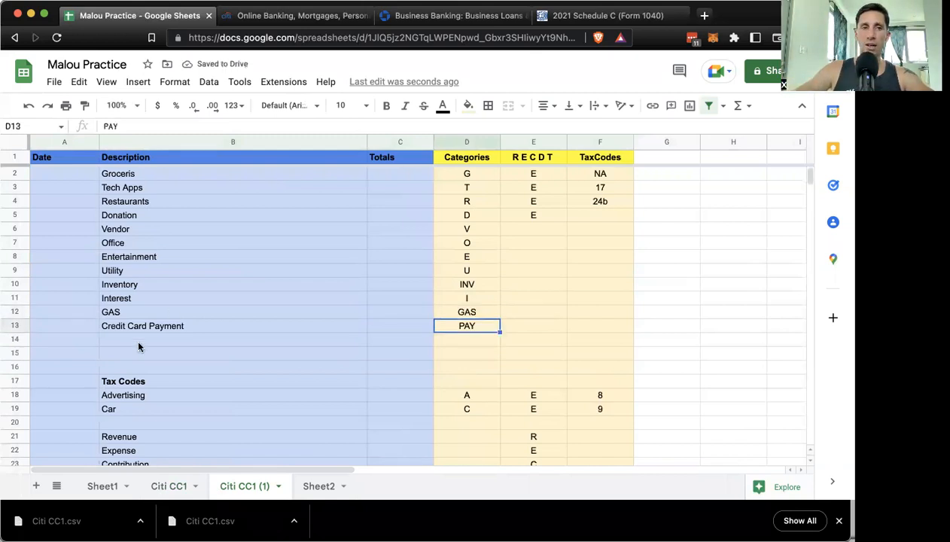
# Step: Set the category of the Thankyou Points Redeemed transaction in D35 to PAY
pyautogui.scroll(-10, 136, 336)
pyautogui.scroll(-10, 138, 346)
pyautogui.scroll(9, 138, 346)
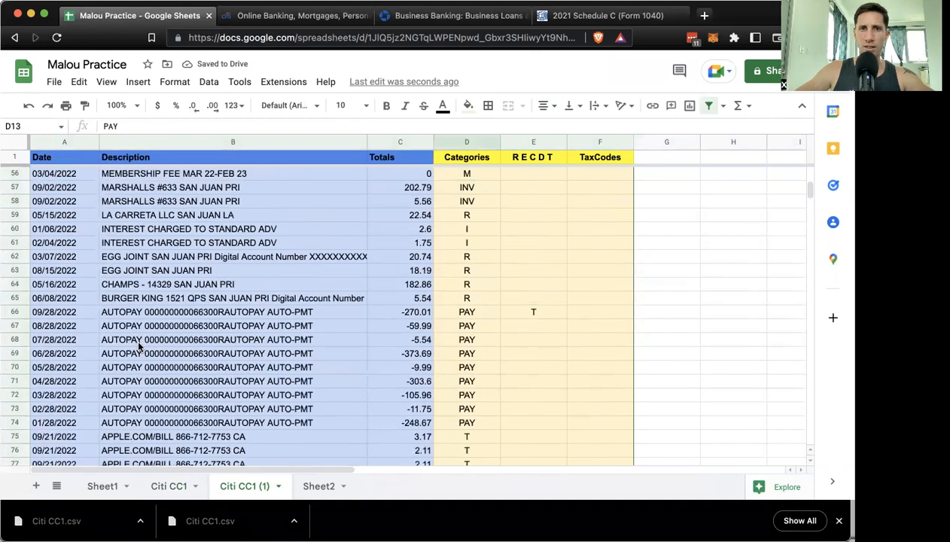
pyautogui.scroll(7, 138, 346)
pyautogui.scroll(-3, 138, 346)
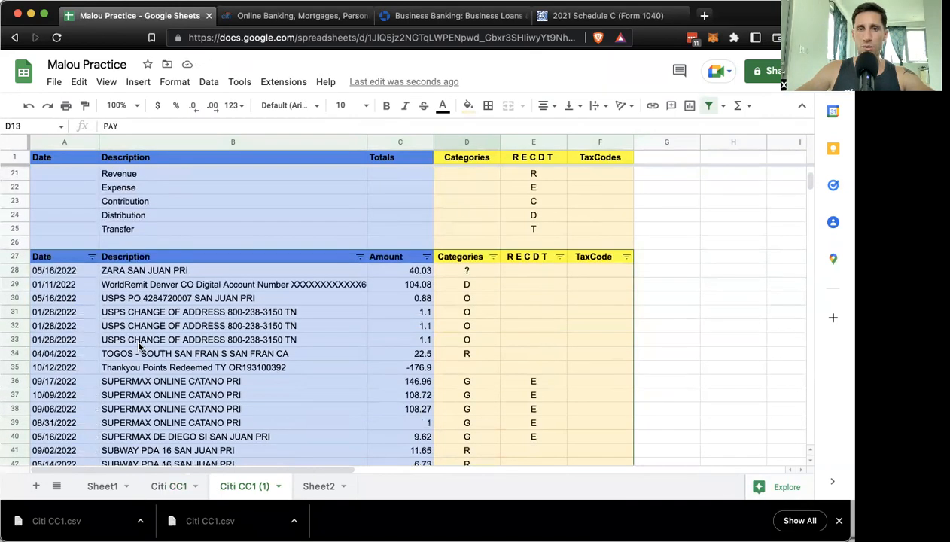
pyautogui.click(480, 369)
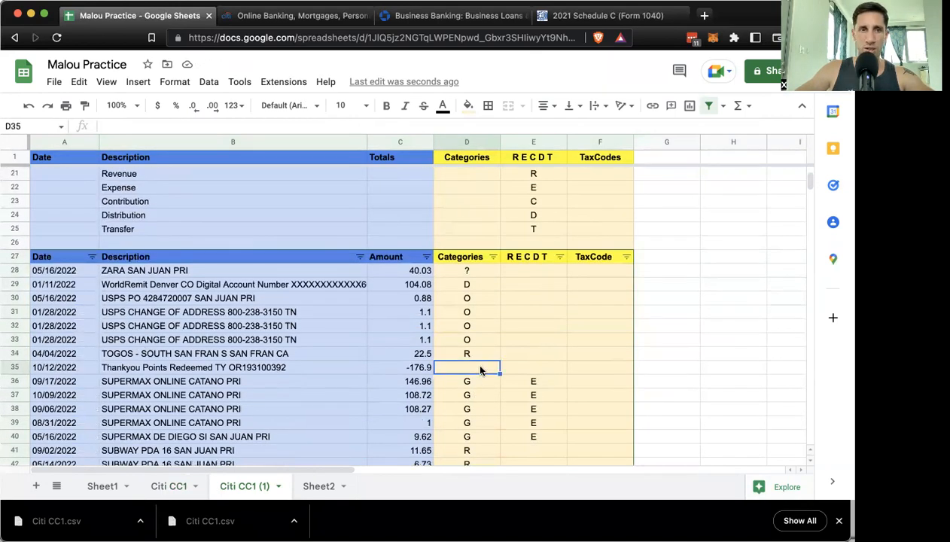
pyautogui.write('M')
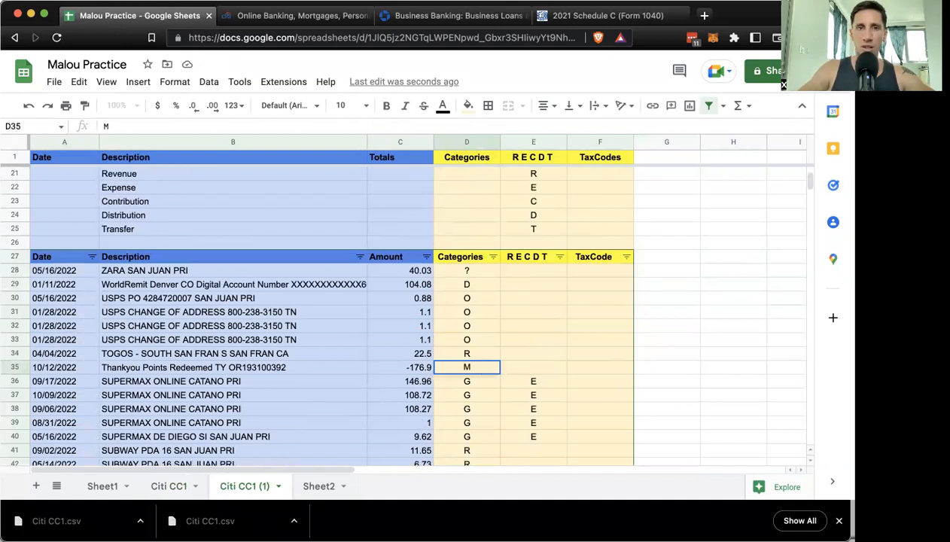
pyautogui.press('BackSpace')
pyautogui.write('PAY')
pyautogui.press('Left')
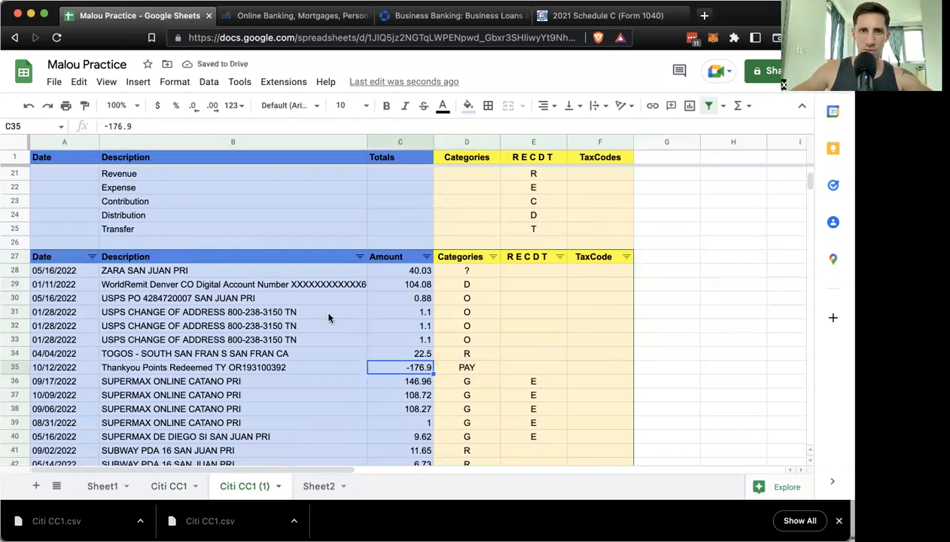
pyautogui.scroll(5, 329, 317)
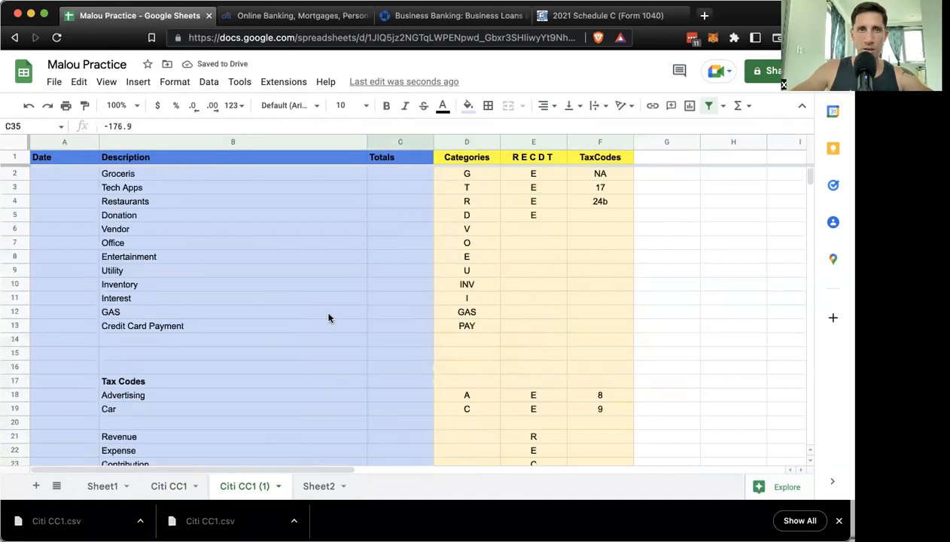
pyautogui.click(407, 172)
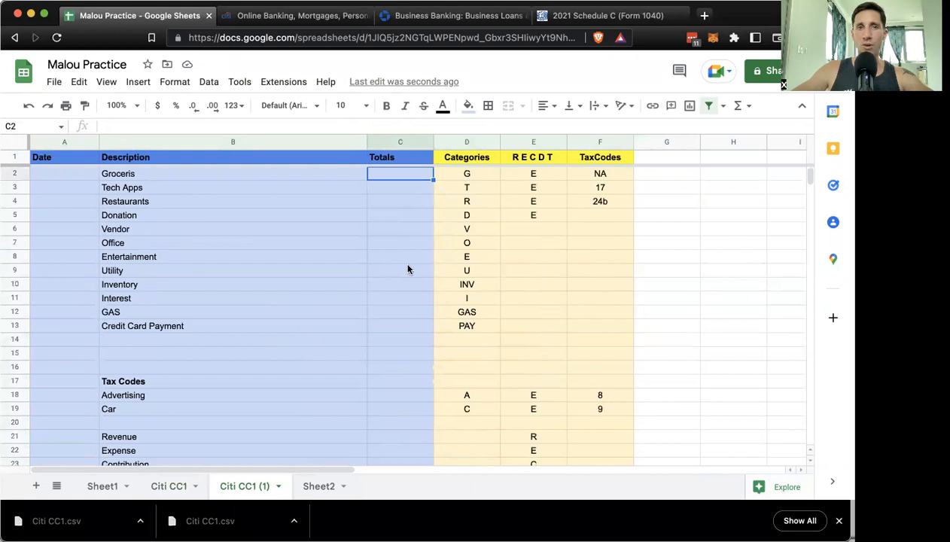
pyautogui.write('=')
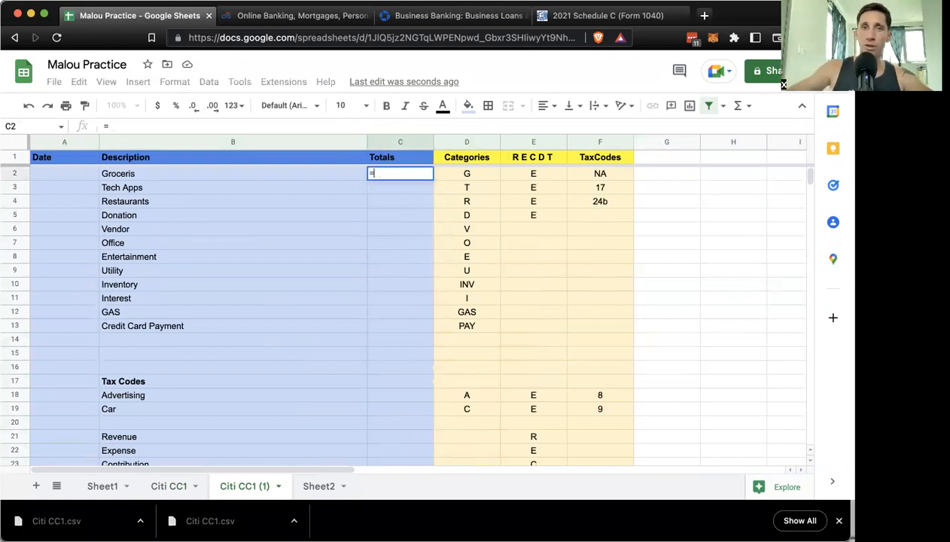
pyautogui.scroll(-5, 525, 310)
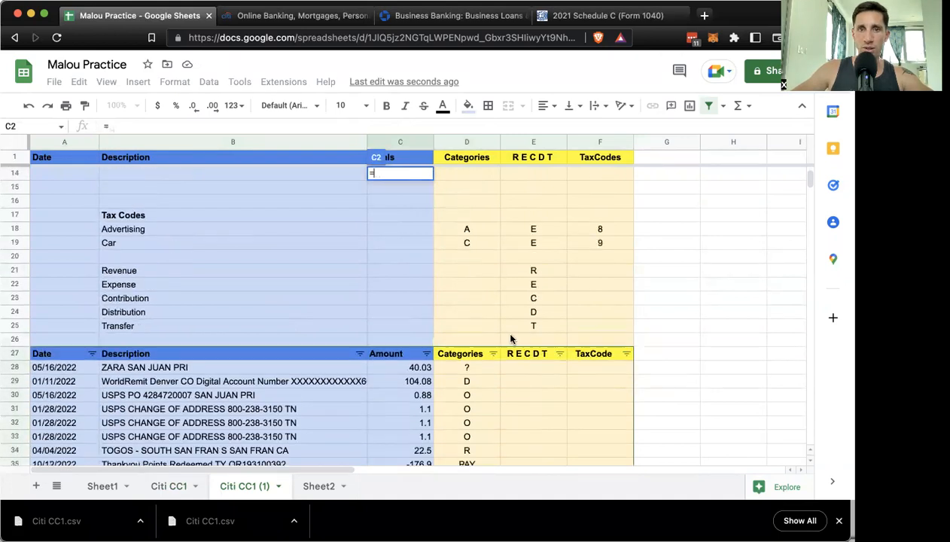
pyautogui.click(482, 359)
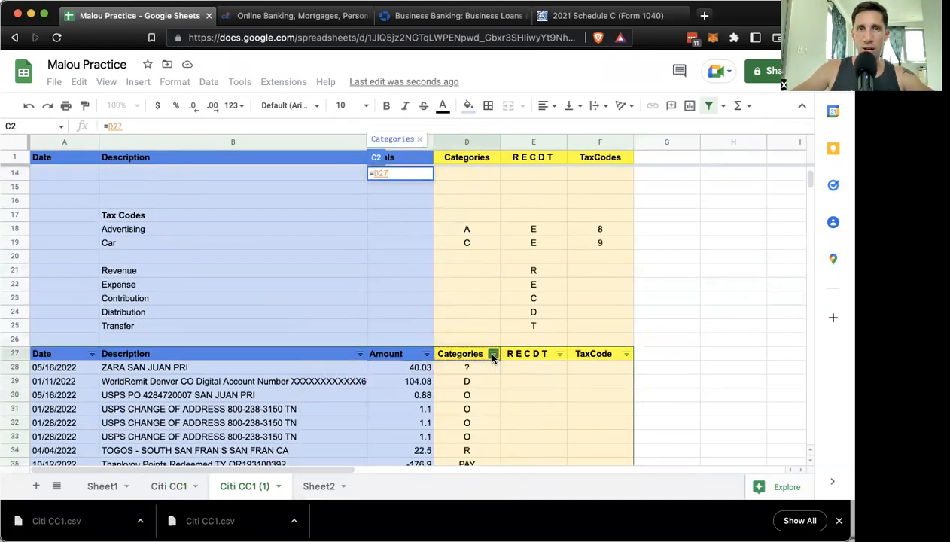
pyautogui.click(331, 216)
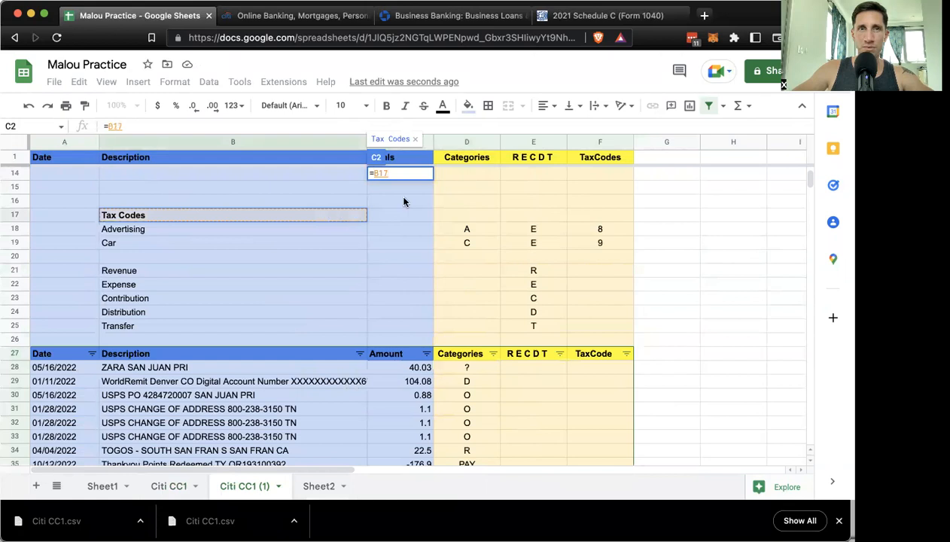
pyautogui.scroll(1, 400, 202)
pyautogui.scroll(4, 396, 196)
pyautogui.press('Return')
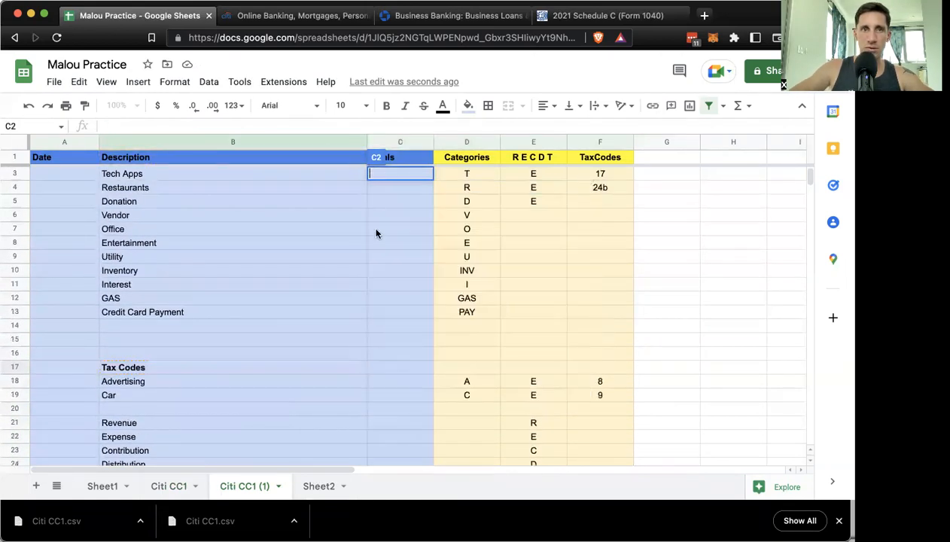
pyautogui.click(376, 236)
# Step: Sort the transactions by their Categories column from Z to A
pyautogui.scroll(-10, 377, 237)
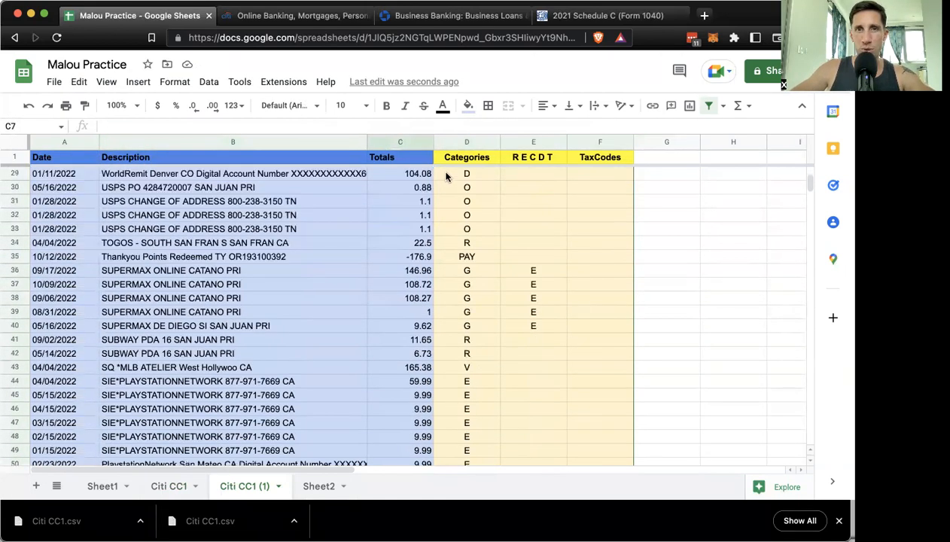
pyautogui.scroll(2, 471, 160)
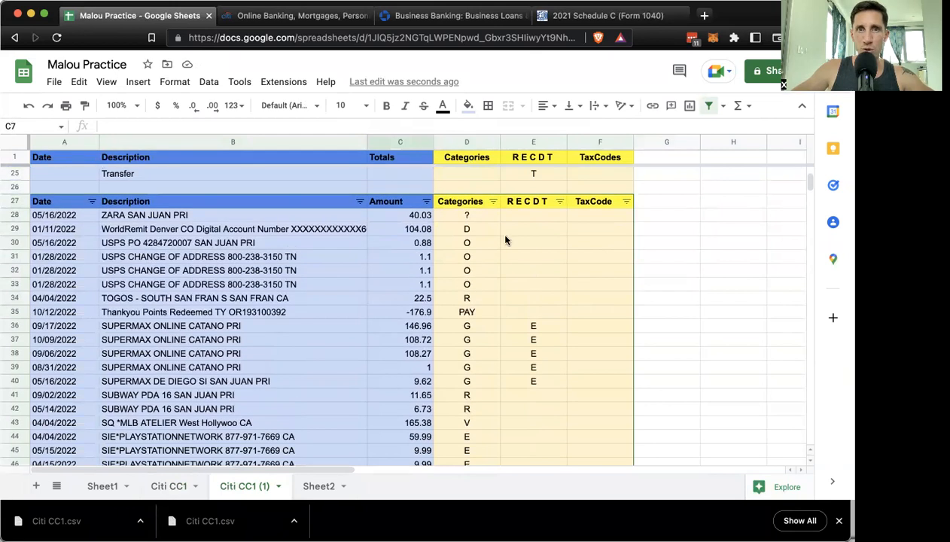
pyautogui.click(493, 202)
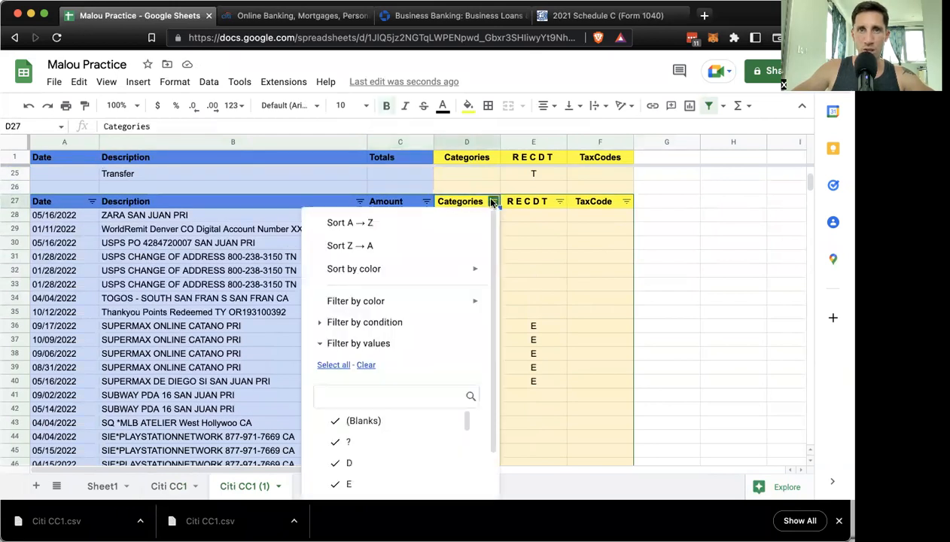
pyautogui.click(447, 247)
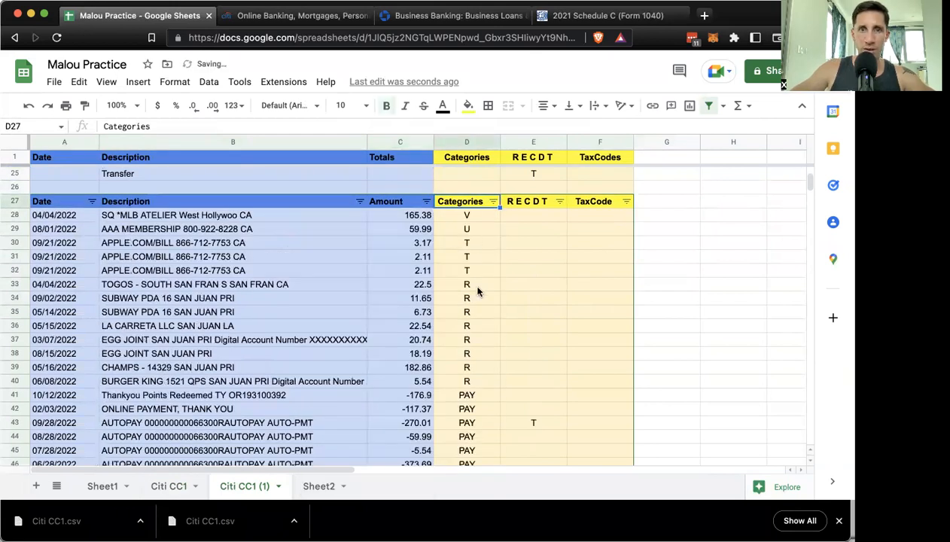
# Step: Examine the sorted transactions and check the sum of the Office amounts in C52:C56
pyautogui.scroll(-5, 478, 292)
pyautogui.scroll(-2, 477, 291)
pyautogui.moveTo(426, 280); pyautogui.dragTo(429, 344)
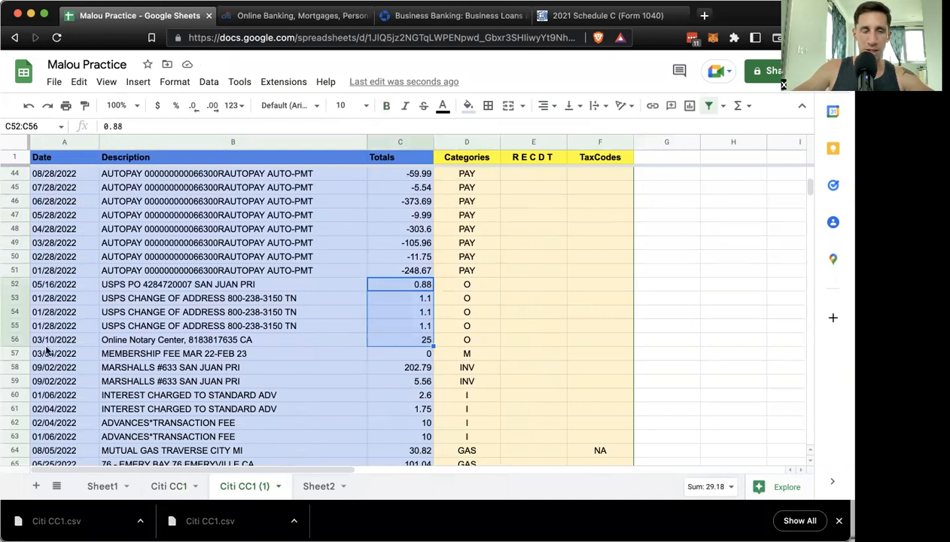
pyautogui.scroll(1, 305, 317)
pyautogui.scroll(-1, 306, 317)
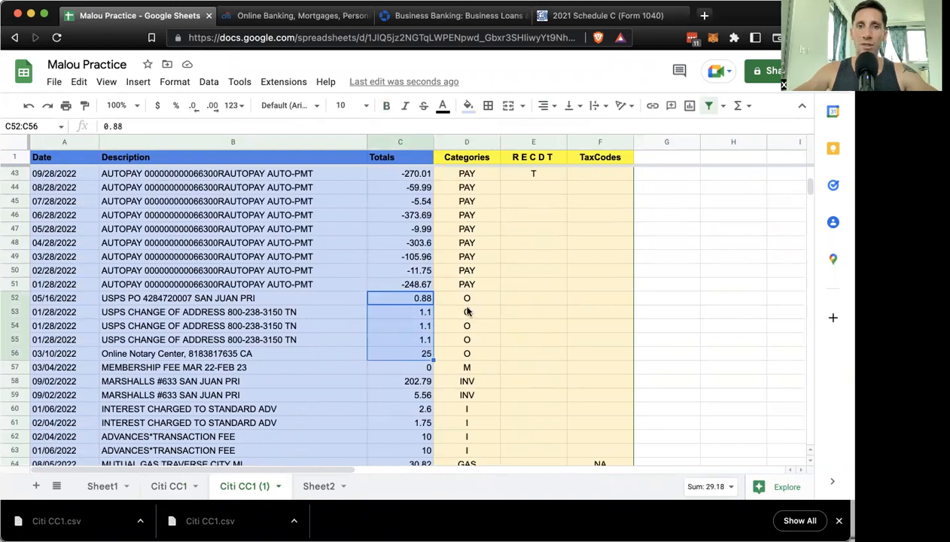
pyautogui.click(425, 300)
pyautogui.scroll(12, 337, 281)
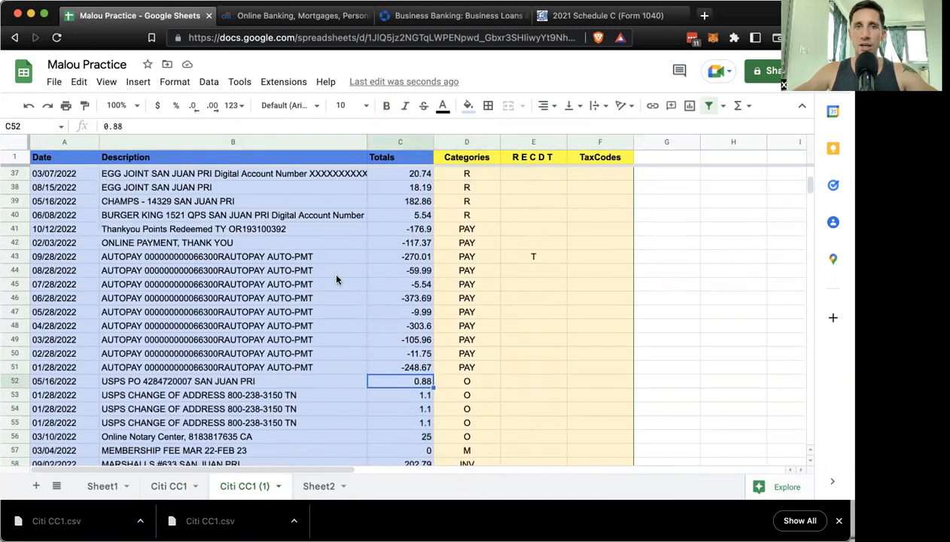
pyautogui.scroll(-4, 336, 280)
pyautogui.scroll(-10, 337, 280)
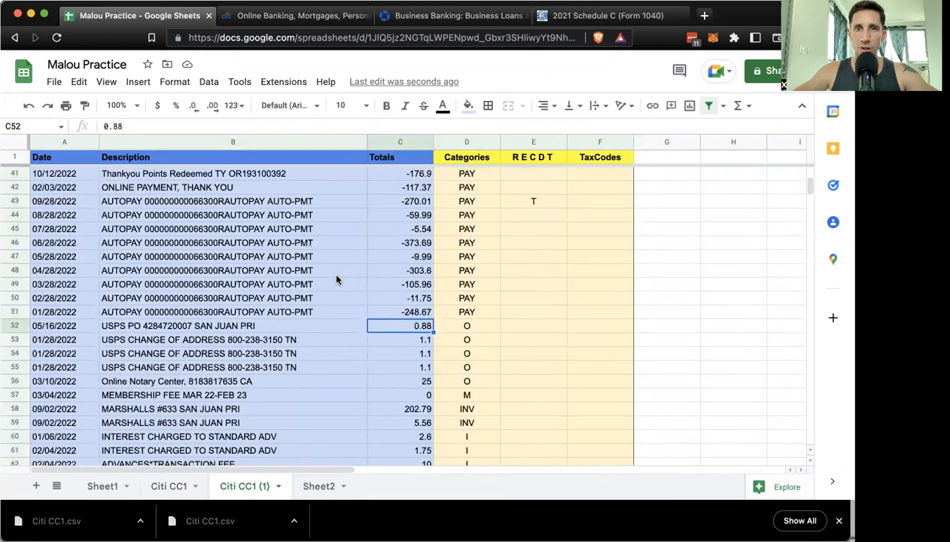
pyautogui.scroll(7, 337, 280)
pyautogui.scroll(8, 337, 279)
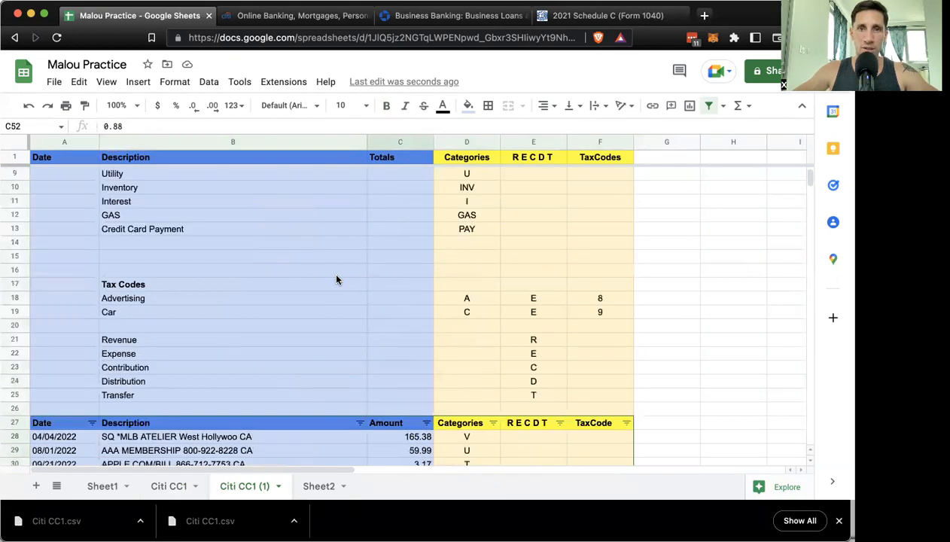
# Step: Total the Office category in C7 by adding its individual amounts with =C52+C53+C54+C55+C56
pyautogui.click(409, 243)
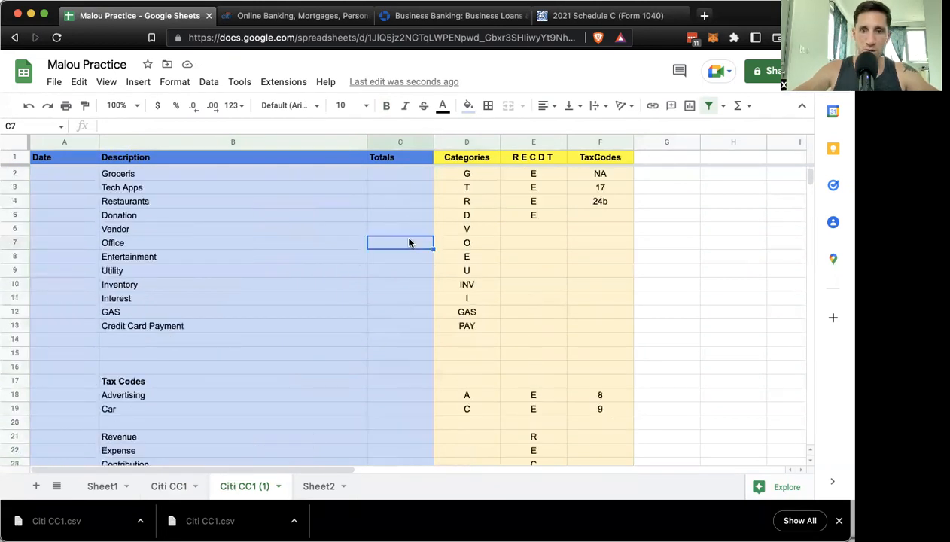
pyautogui.write('=')
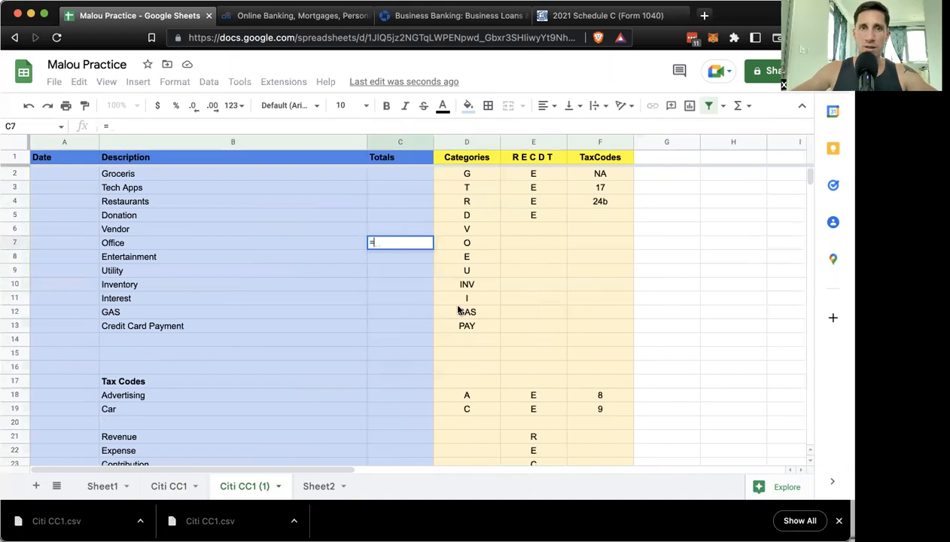
pyautogui.scroll(-9, 458, 309)
pyautogui.scroll(-4, 458, 309)
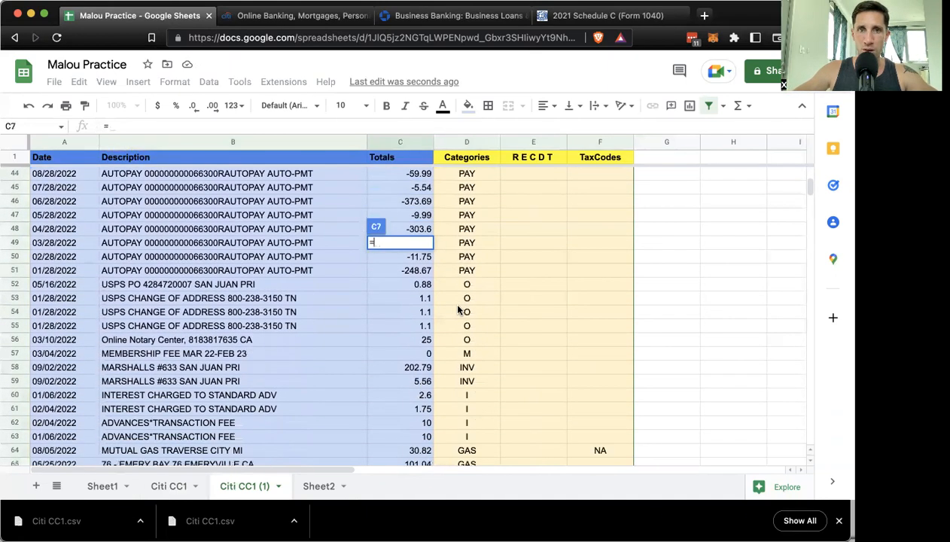
pyautogui.click(424, 286)
pyautogui.write('+')
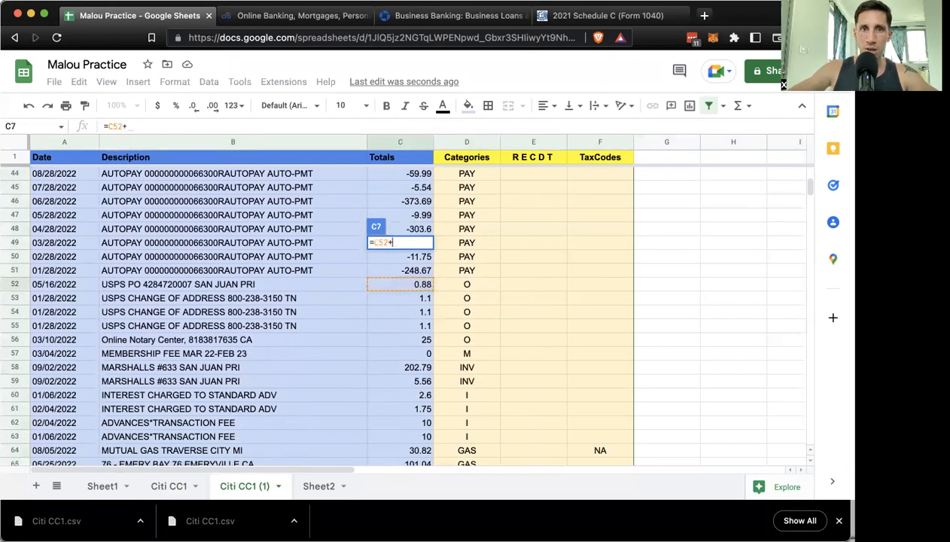
pyautogui.click(425, 300)
pyautogui.write('+')
pyautogui.click(421, 312)
pyautogui.write('+')
pyautogui.click(413, 327)
pyautogui.write('+')
pyautogui.click(418, 341)
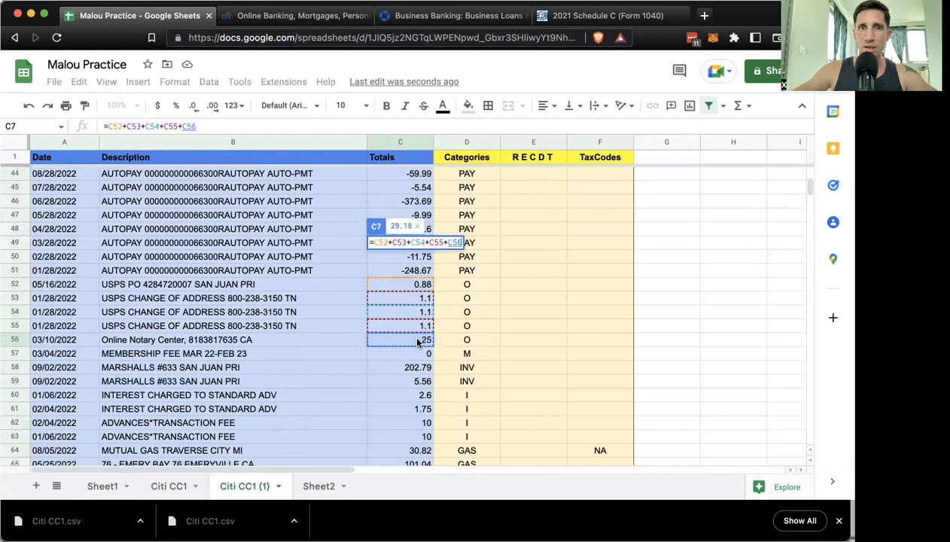
pyautogui.press('Return')
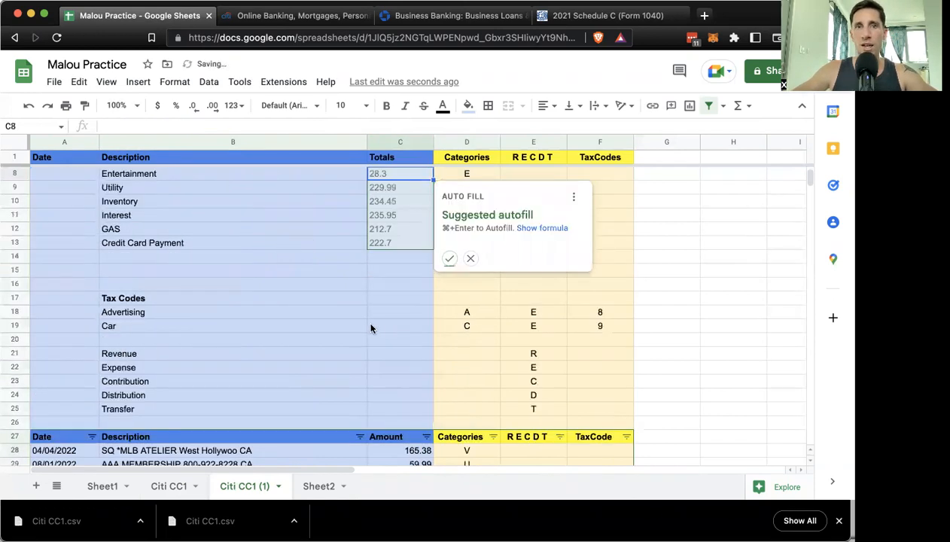
# Step: Inspect the cell-by-cell addition formula of the Office total in C7 and compare it with the transaction list
pyautogui.scroll(2, 371, 328)
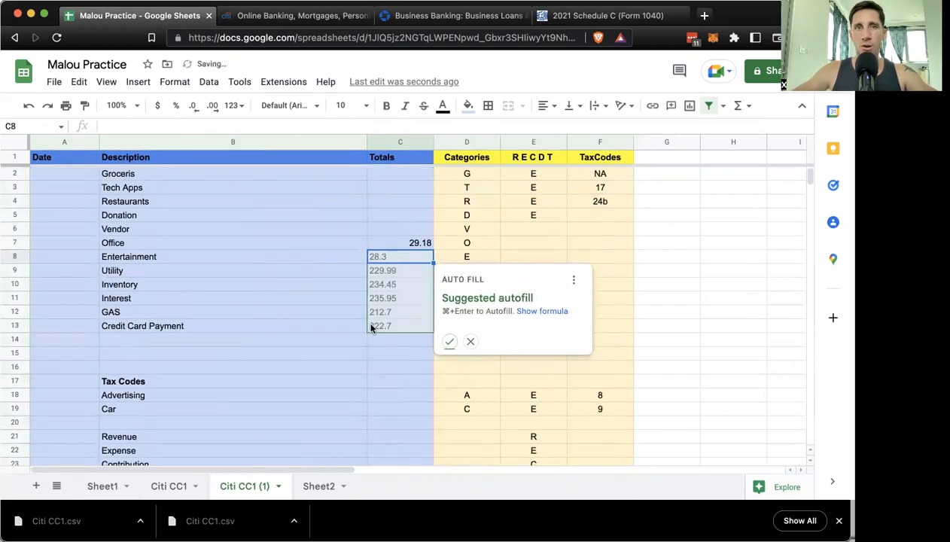
pyautogui.click(394, 244)
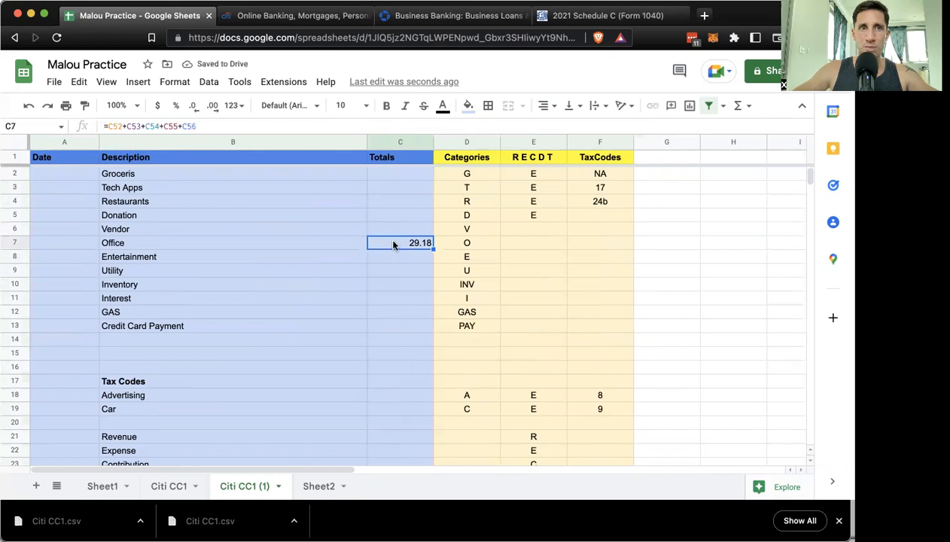
pyautogui.moveTo(194, 127); pyautogui.dragTo(107, 127)
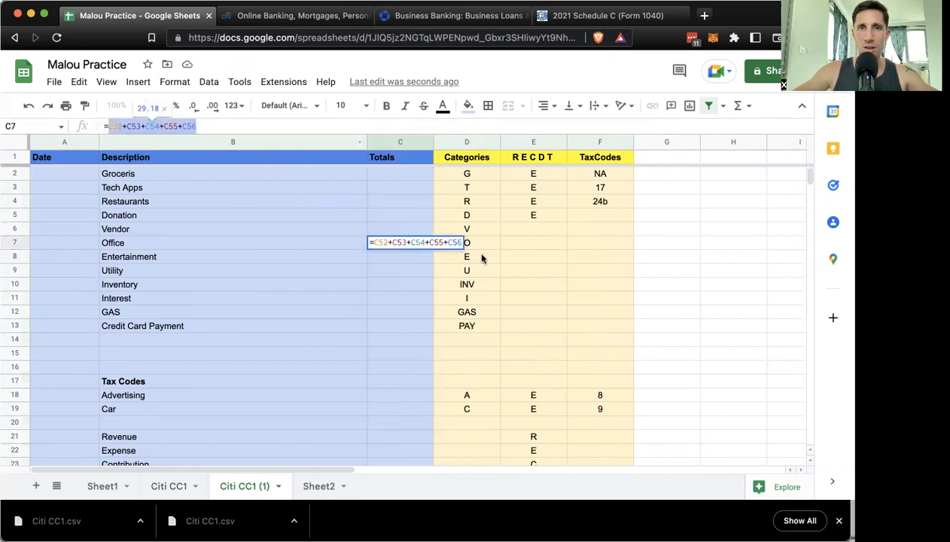
pyautogui.click(479, 247)
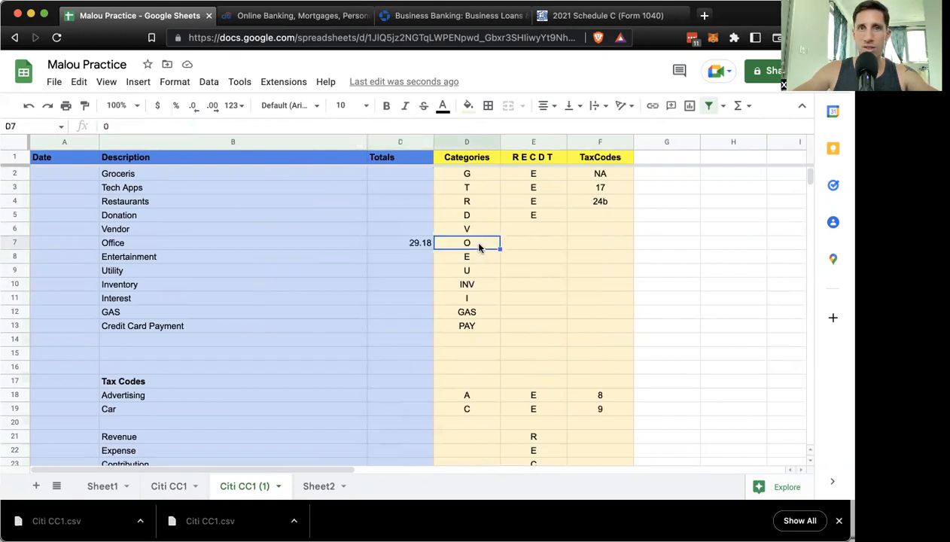
pyautogui.scroll(-6, 523, 373)
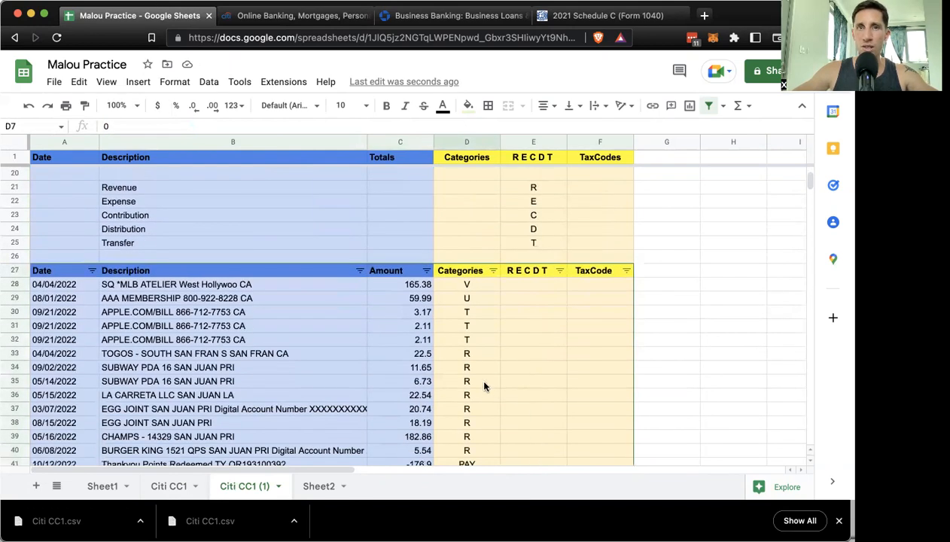
pyautogui.scroll(6, 479, 375)
# Step: Replace the Office total in C7 with a SUMIF formula whose criteria range is the transaction categories D28:D
pyautogui.click(422, 243)
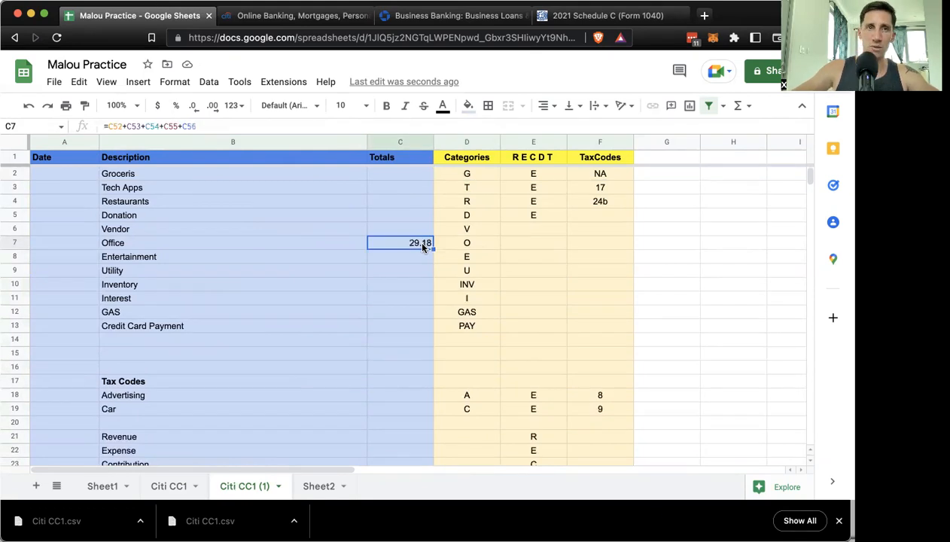
pyautogui.press('Delete')
pyautogui.write('=s')
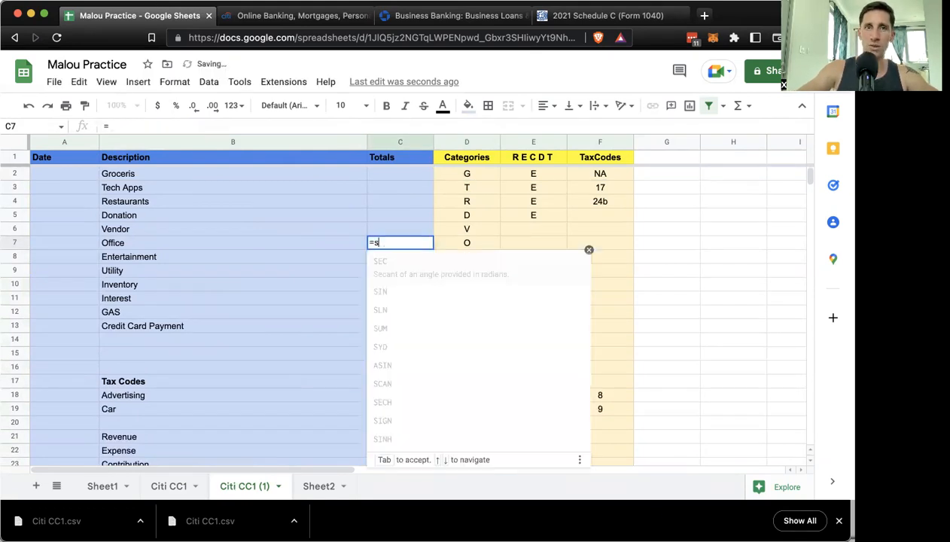
pyautogui.write('umif(')
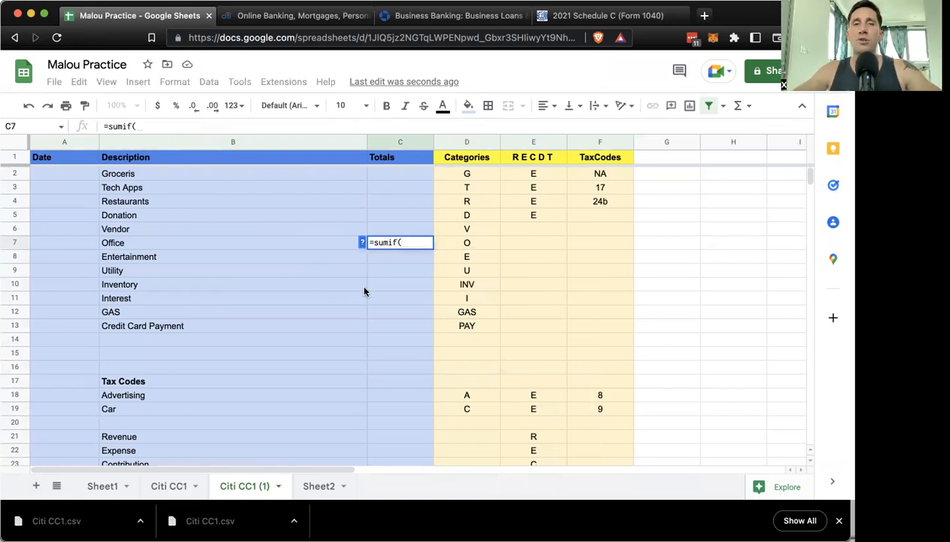
pyautogui.scroll(-8, 509, 307)
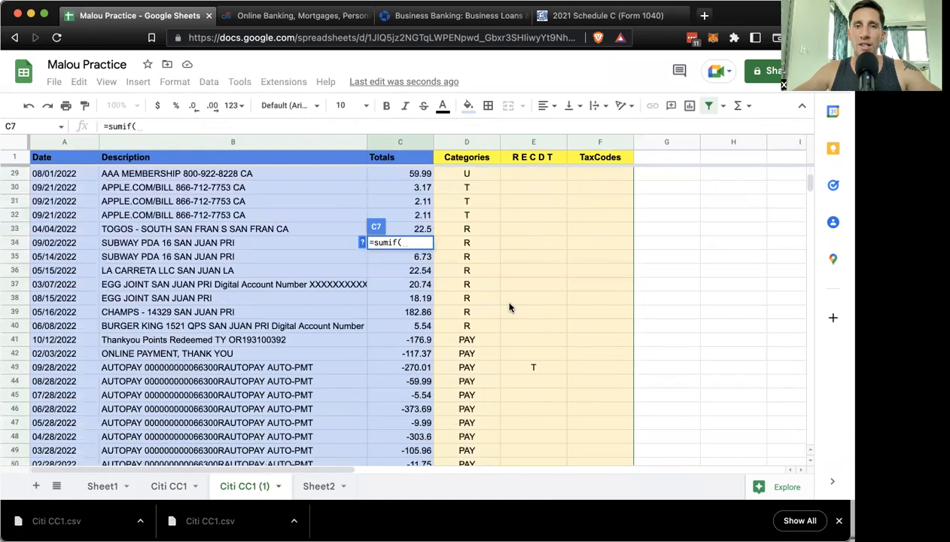
pyautogui.scroll(1, 485, 245)
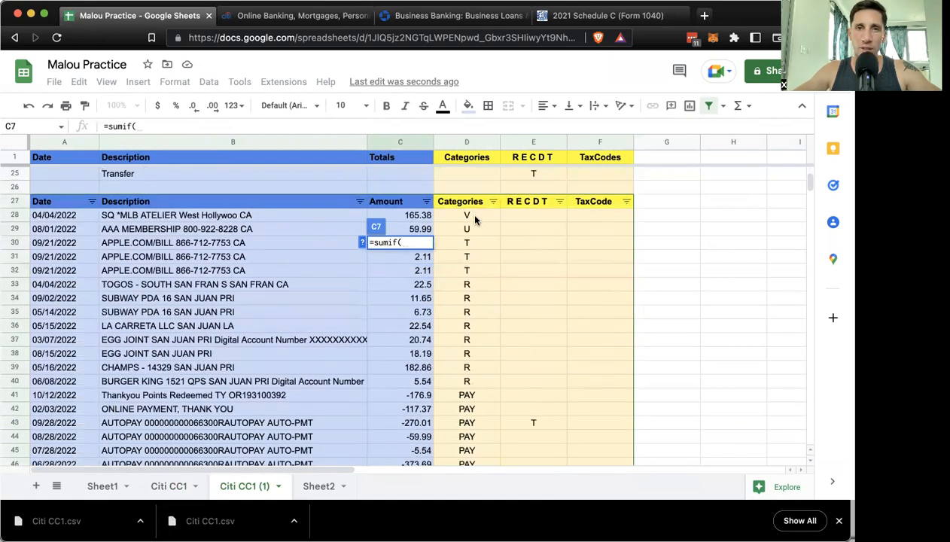
pyautogui.moveTo(468, 214); pyautogui.dragTo(478, 307)
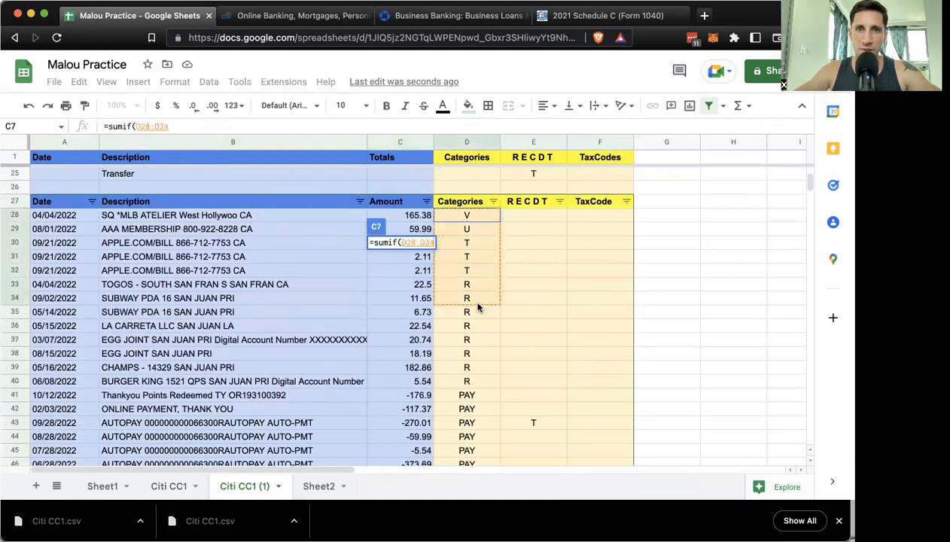
pyautogui.press('BackSpace')
pyautogui.press('BackSpace')
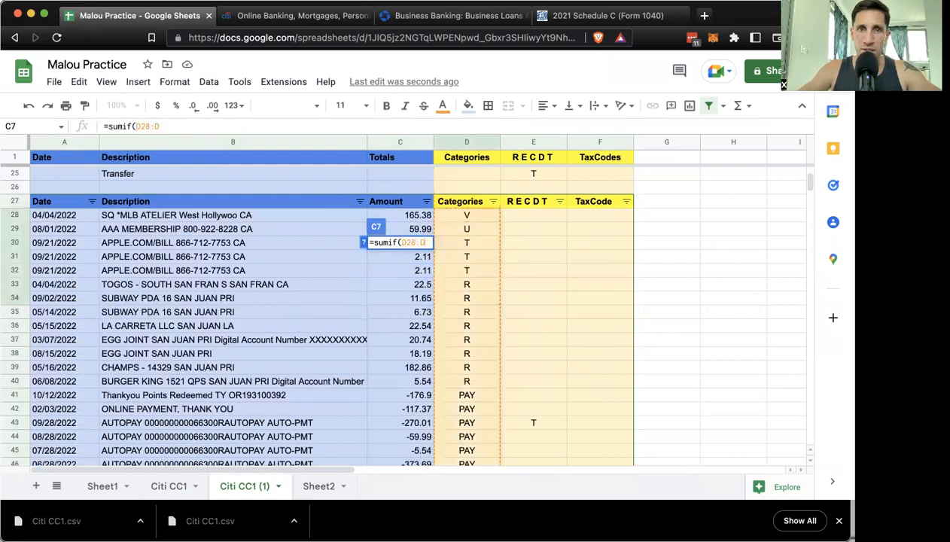
pyautogui.write(',')
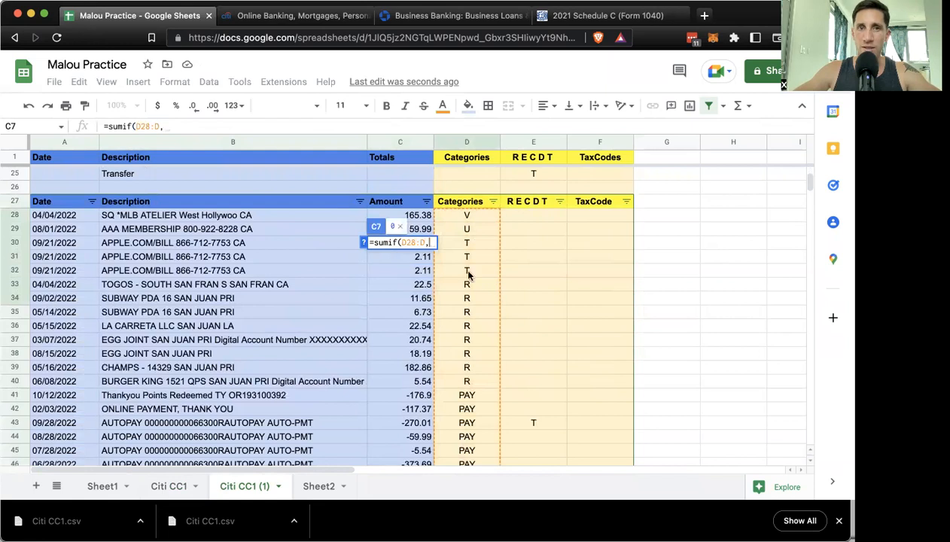
# Step: Add the Office code in D7 as the SUMIF criterion and the transaction amounts C28:C as the sum range
pyautogui.scroll(5, 496, 298)
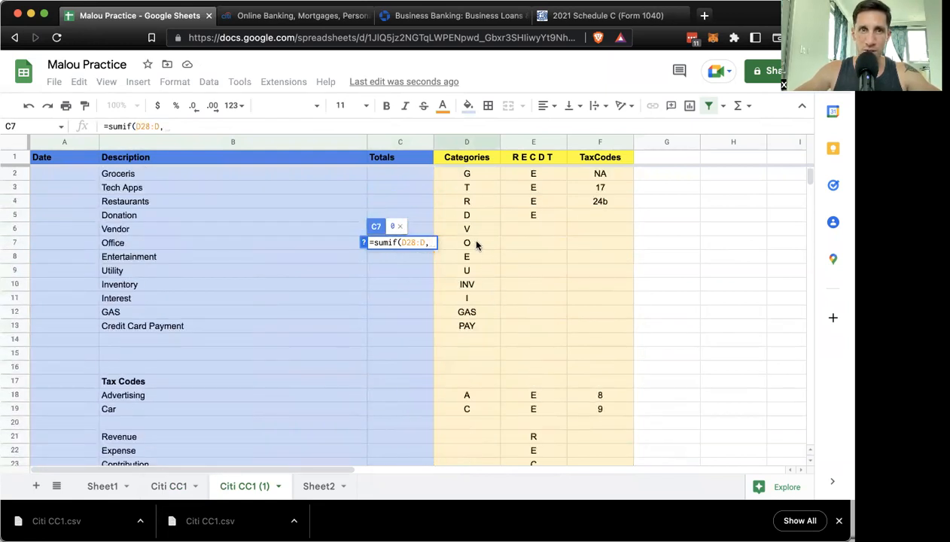
pyautogui.click(476, 245)
pyautogui.write(',')
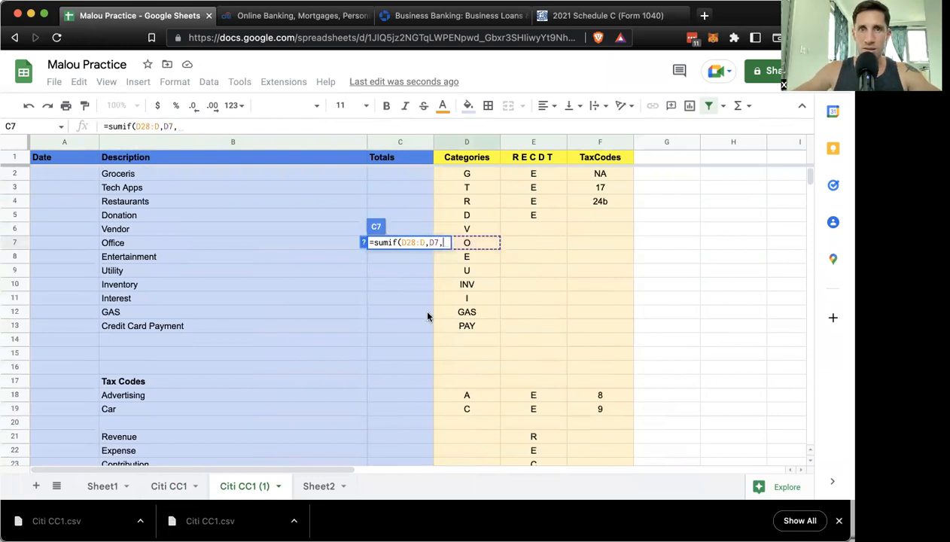
pyautogui.scroll(-6, 414, 293)
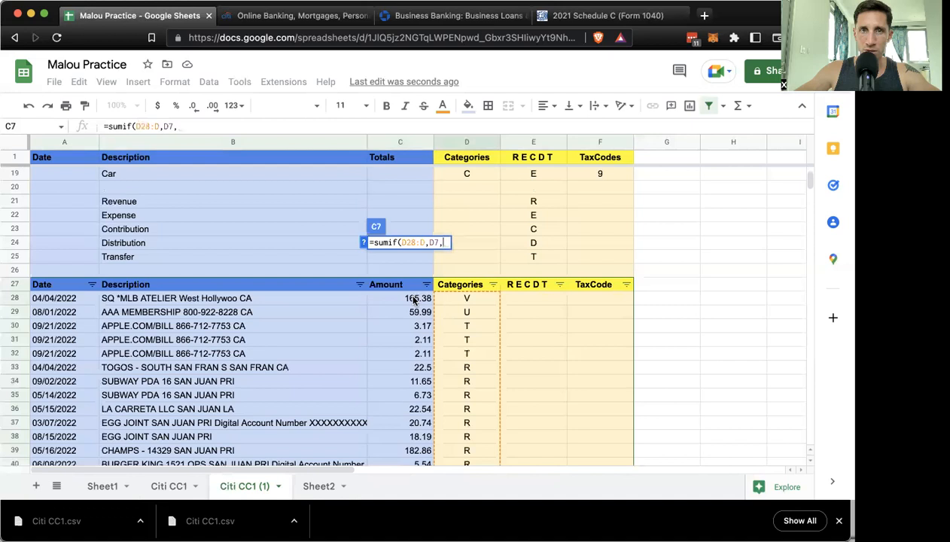
pyautogui.click(416, 299)
pyautogui.write(':C')
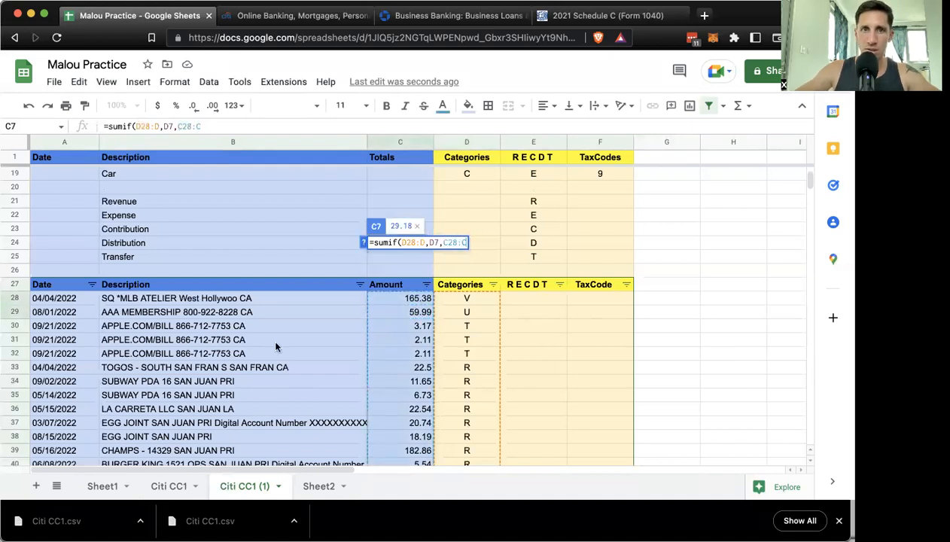
# Step: Examine the highlighted category and amount ranges of the SUMIF formula against the full transaction list and the Office key row
pyautogui.scroll(-20, 276, 347)
pyautogui.scroll(10, 275, 346)
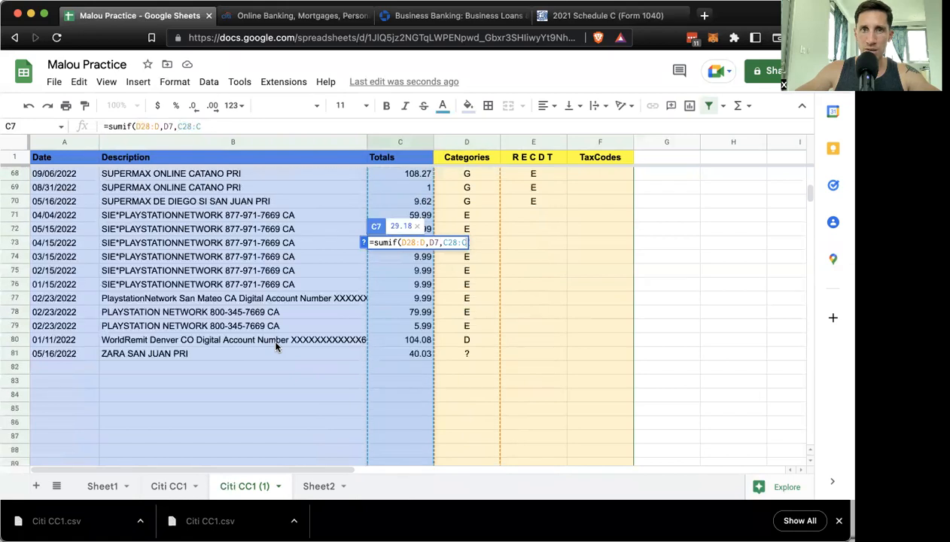
pyautogui.scroll(15, 275, 346)
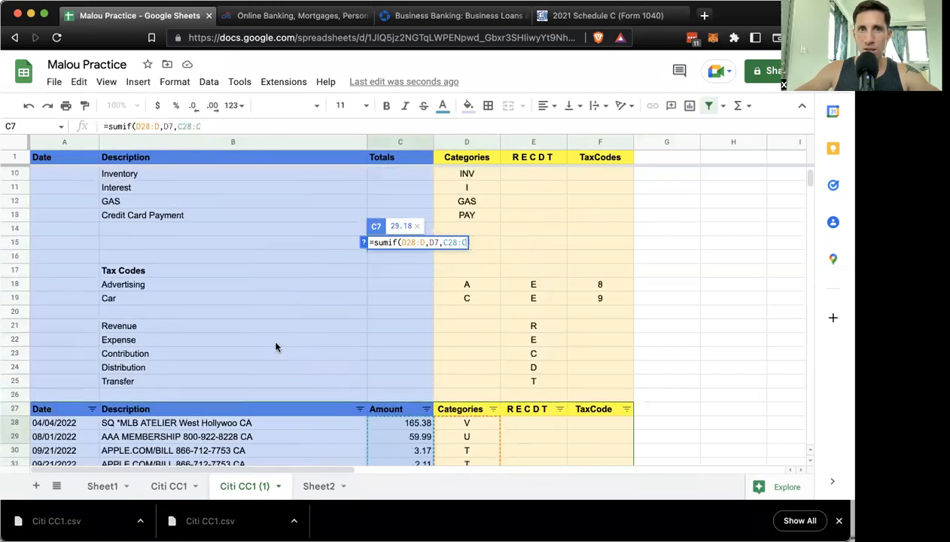
pyautogui.scroll(3, 275, 346)
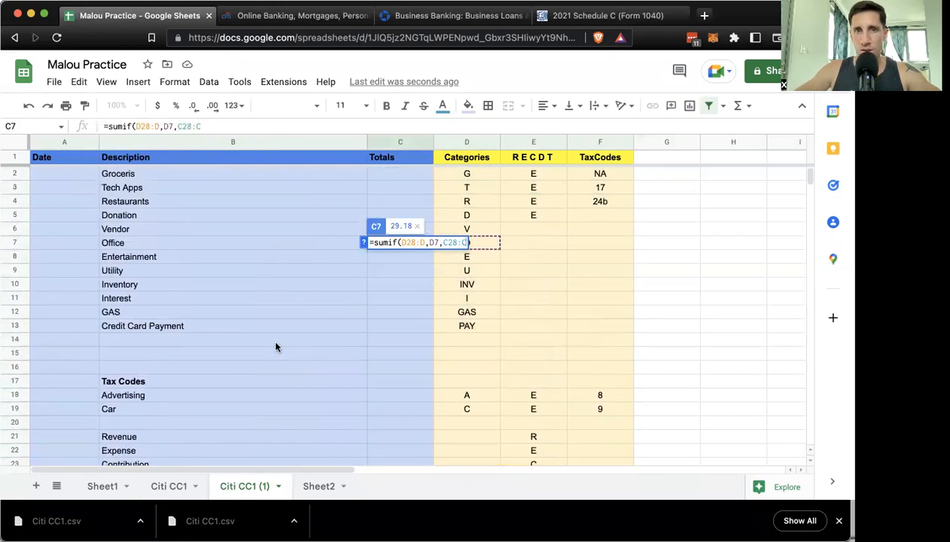
pyautogui.scroll(-5, 292, 345)
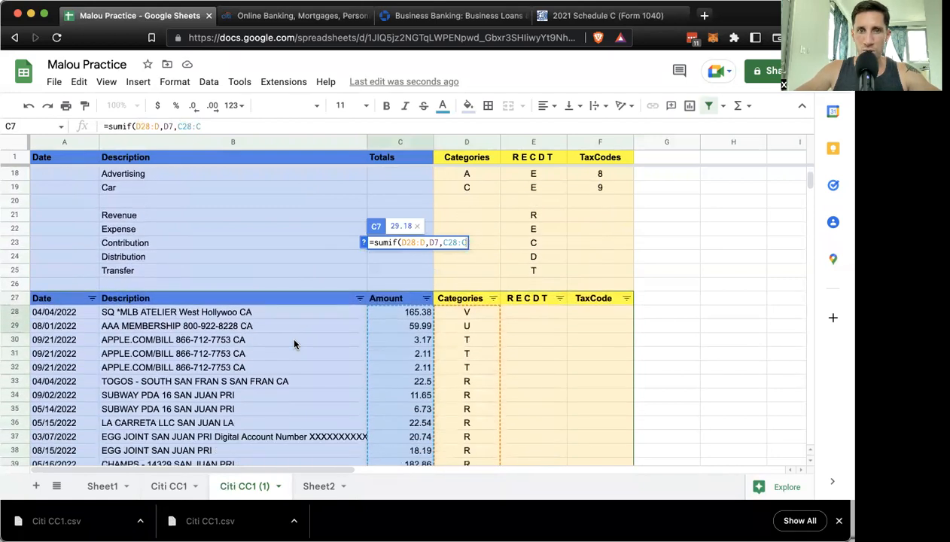
pyautogui.write(')')
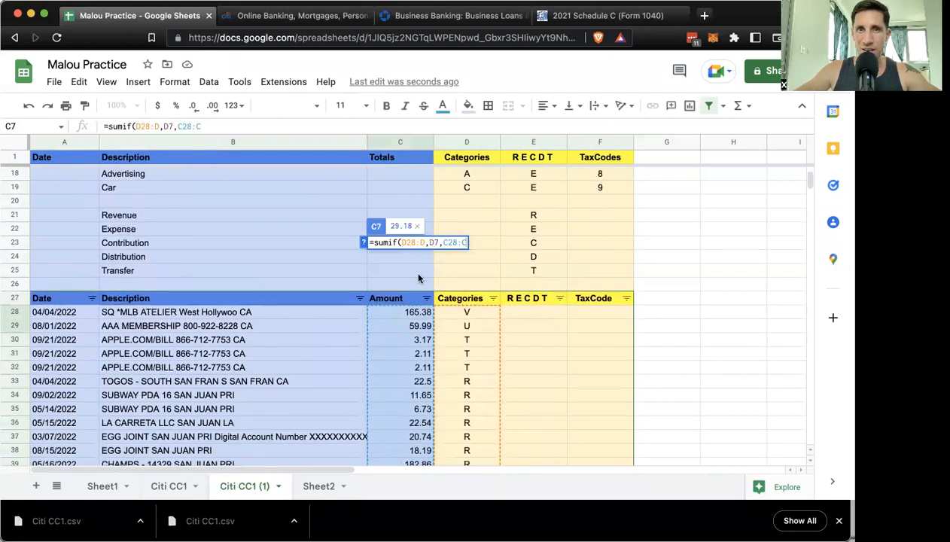
pyautogui.scroll(5, 417, 272)
pyautogui.press('BackSpace')
pyautogui.hscroll(3, 448, 266)
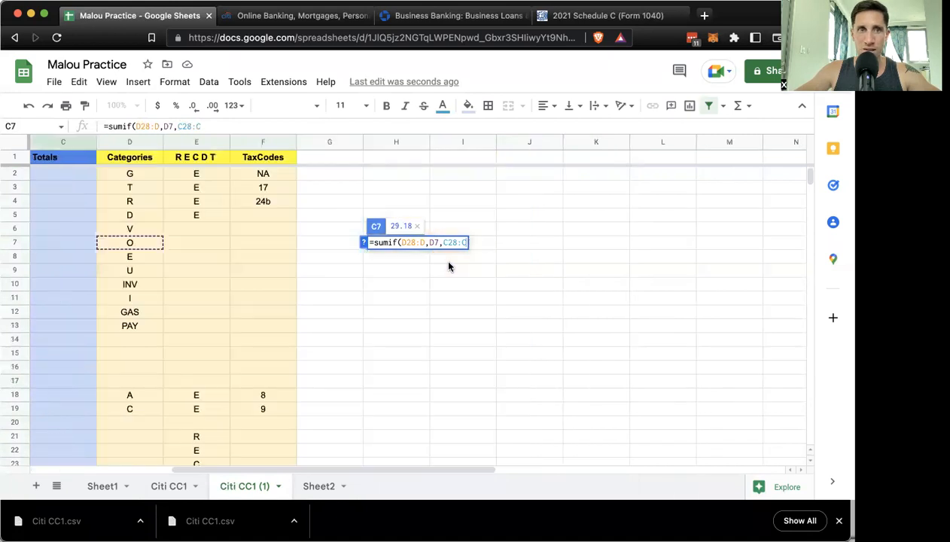
pyautogui.hscroll(-3, 449, 266)
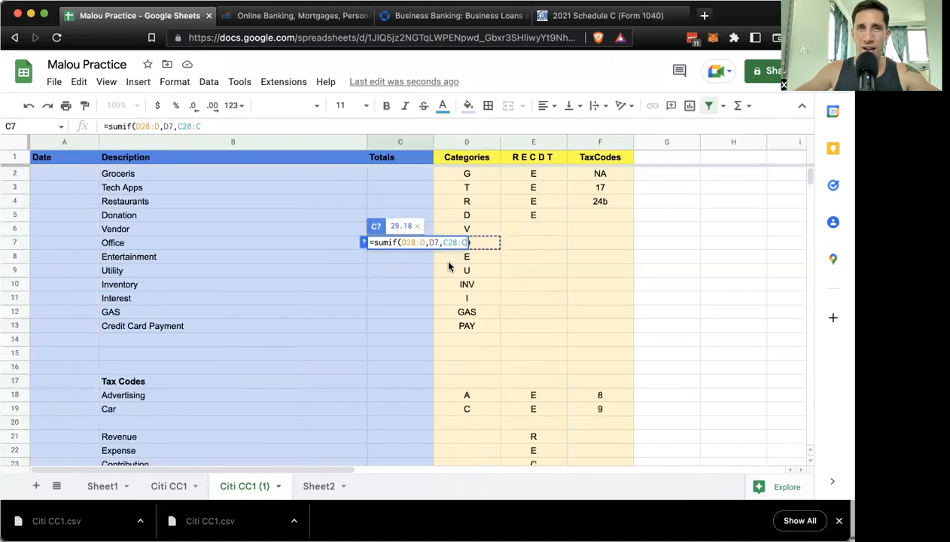
# Step: Complete the Office total in C7 as =sumif(D28:D,D7,C28:C) and check the entered formula
pyautogui.write(')')
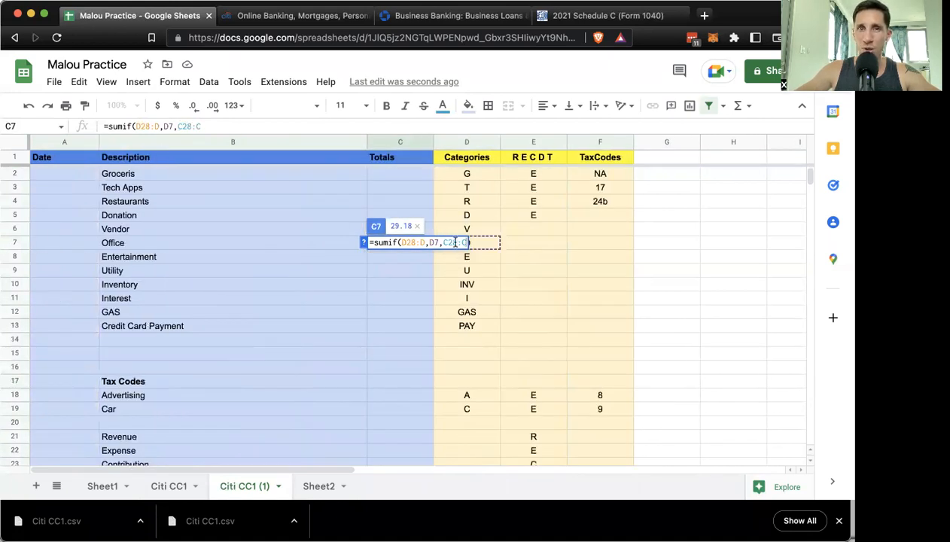
pyautogui.scroll(-5, 449, 292)
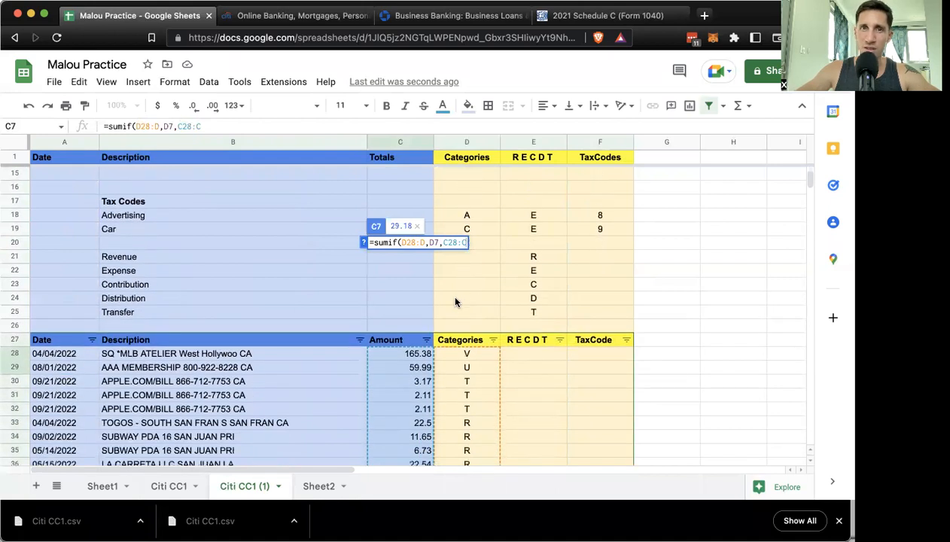
pyautogui.scroll(5, 455, 302)
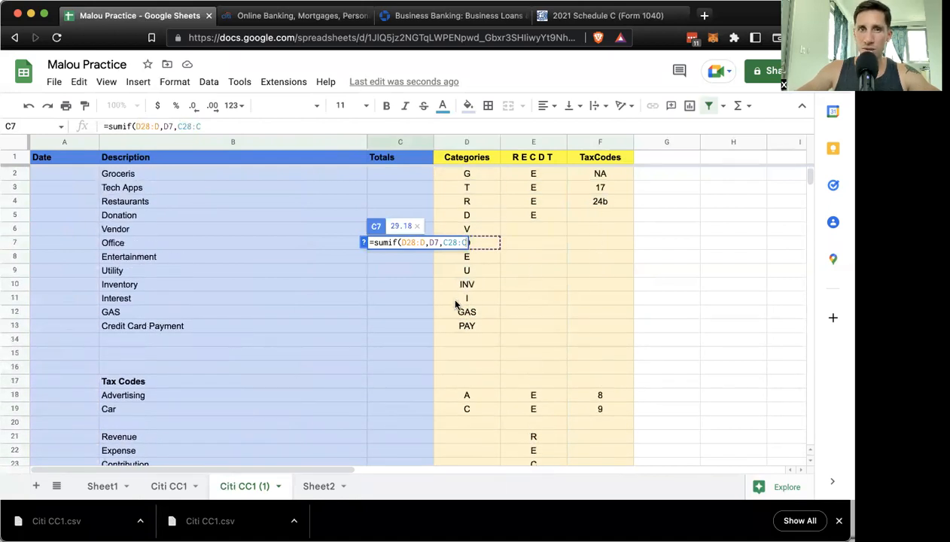
pyautogui.press('Return')
pyautogui.click(416, 242)
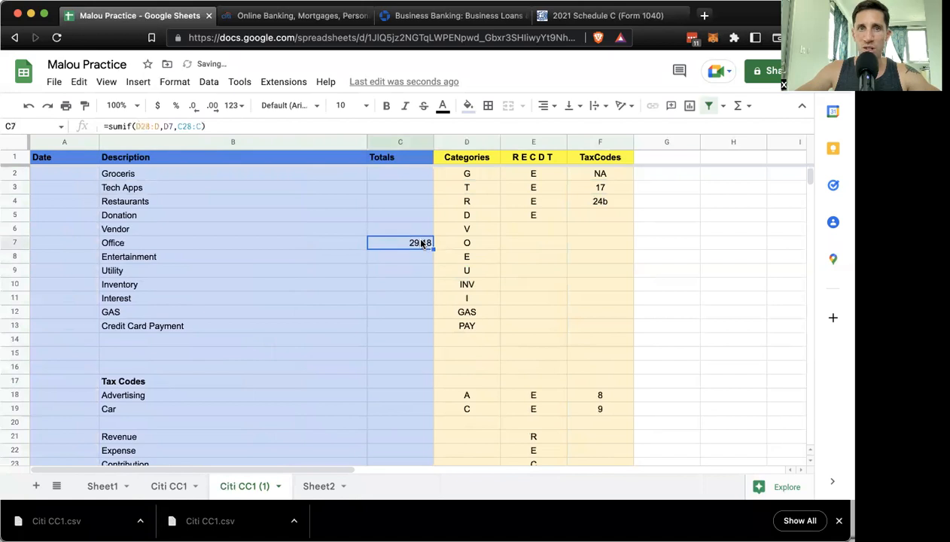
# Step: Test the SUMIF total by recategorizing the USPS transaction in row 53 as PAY and checking the Office total
pyautogui.scroll(-10, 425, 331)
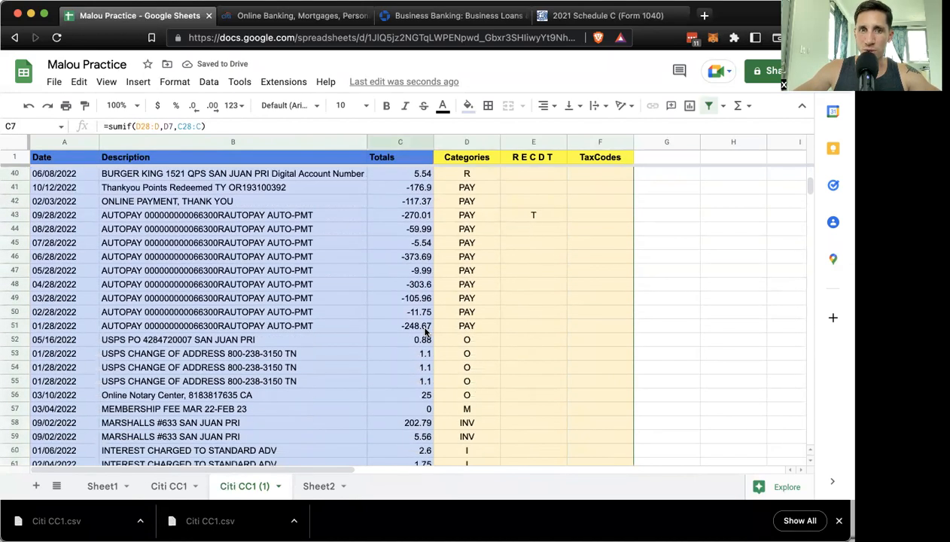
pyautogui.click(476, 341)
pyautogui.click(466, 357)
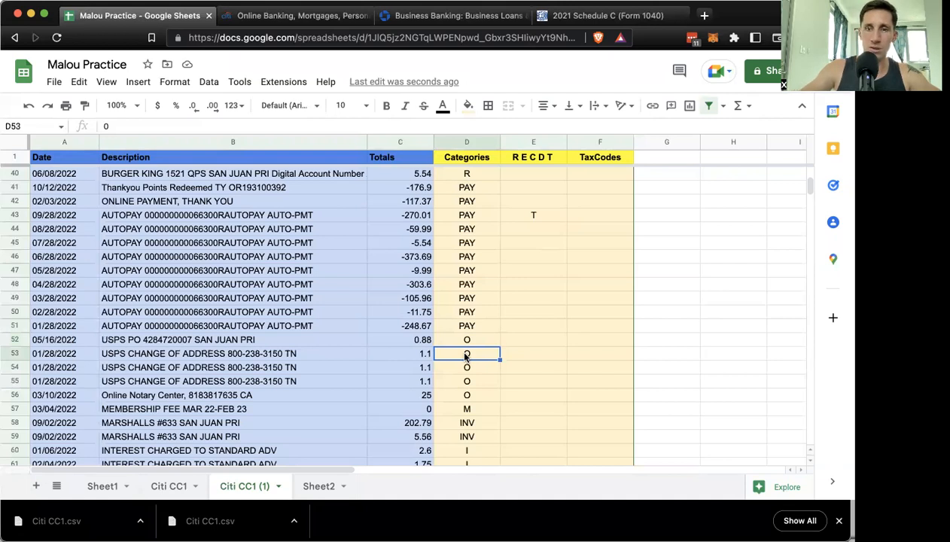
pyautogui.write('PAY')
pyautogui.press('Left')
pyautogui.scroll(2, 356, 329)
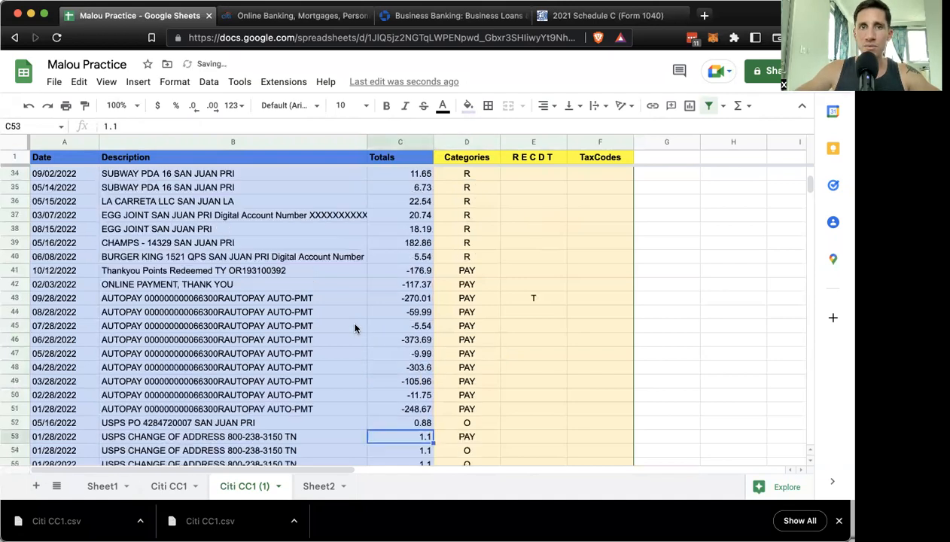
pyautogui.scroll(10, 356, 329)
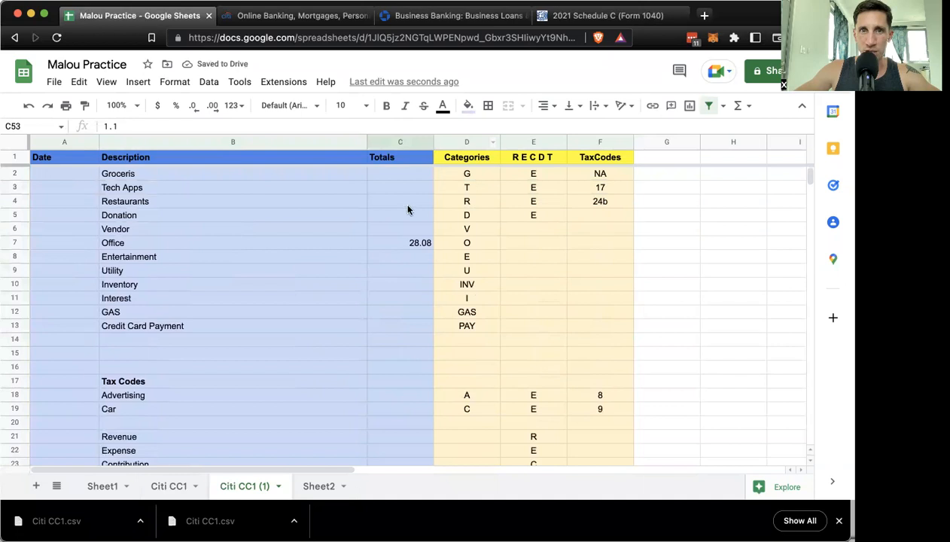
# Step: Restore the category of the USPS transaction in row 53 to a capital O and recheck the Office total
pyautogui.scroll(-14, 408, 320)
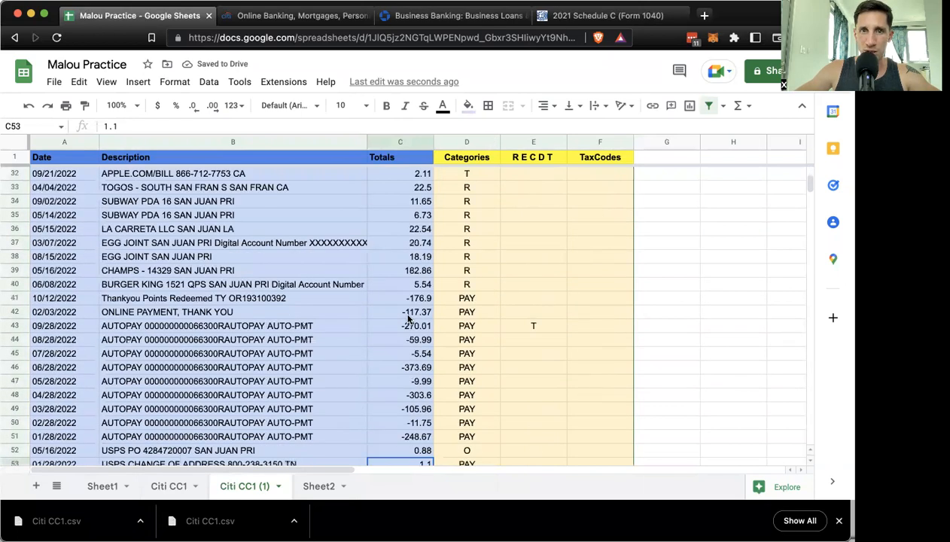
pyautogui.click(457, 275)
pyautogui.write('o')
pyautogui.press('Return')
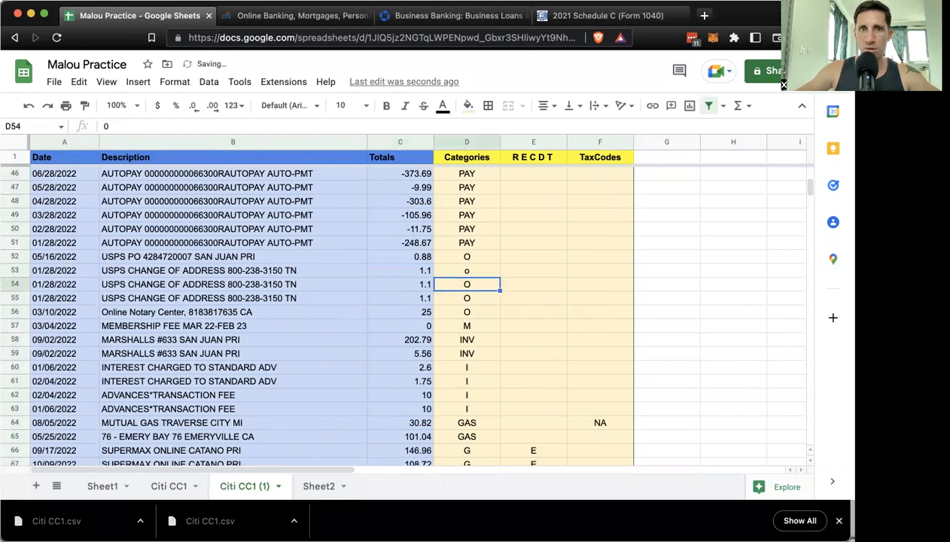
pyautogui.click(470, 269)
pyautogui.write('O')
pyautogui.press('Return')
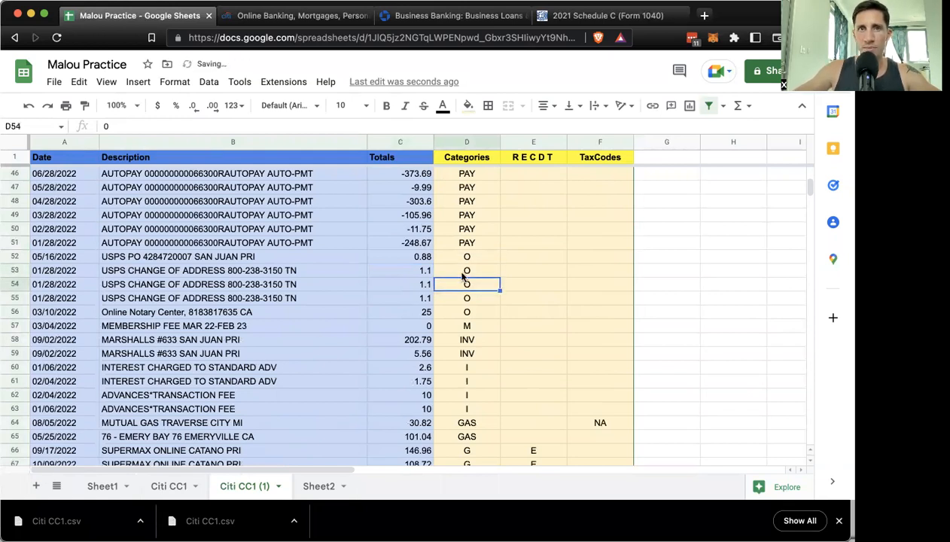
pyautogui.scroll(14, 433, 268)
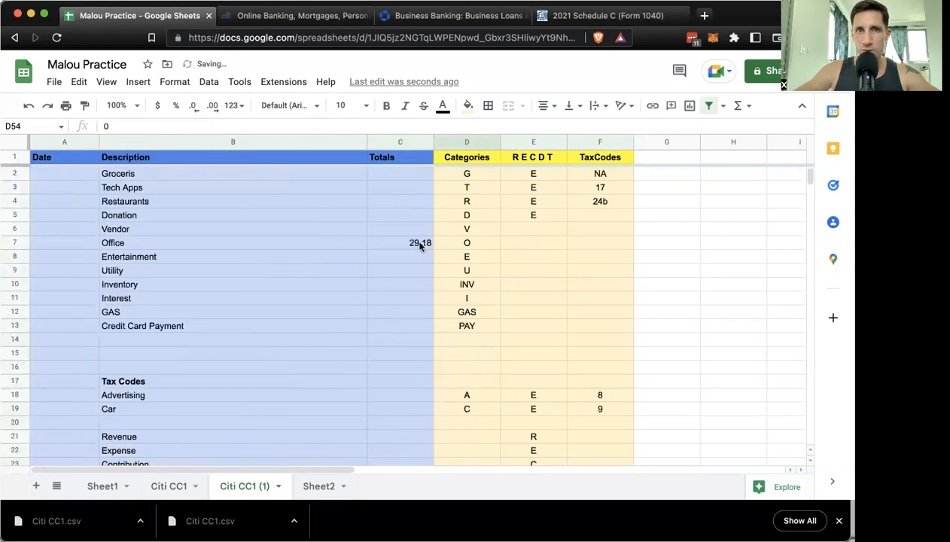
# Step: Lock the references in the Office total formula in C7 so it reads =sumif($D$28:$D,$D7,$C$28:$C)
pyautogui.click(375, 246)
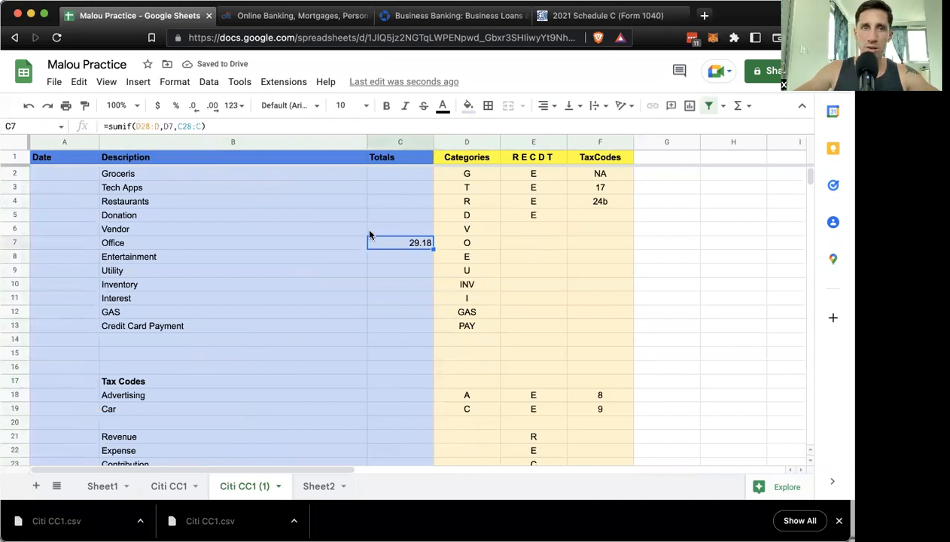
pyautogui.click(137, 126)
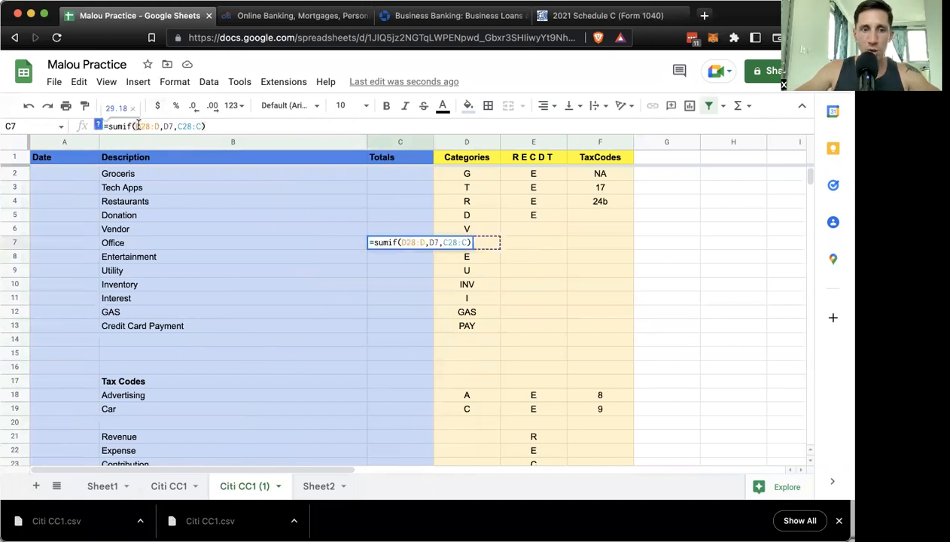
pyautogui.write('$D$28:$')
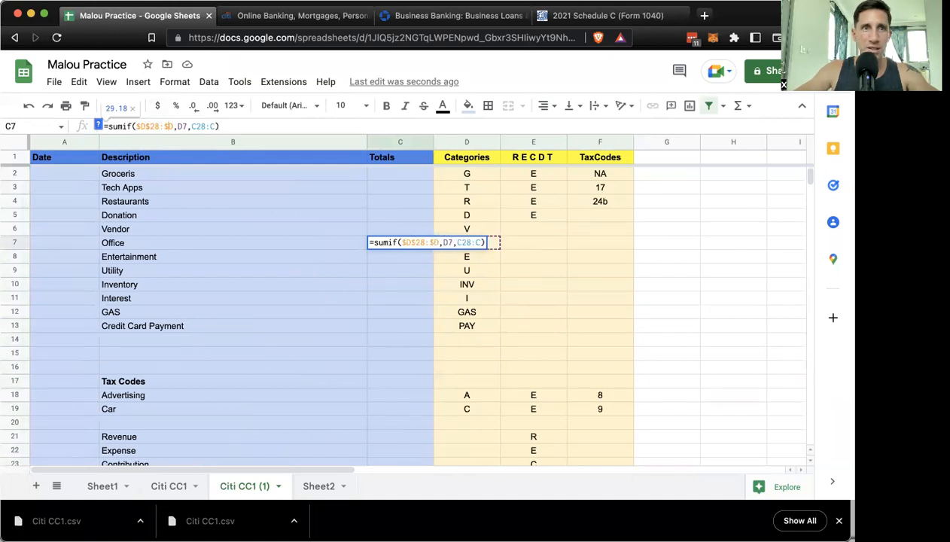
pyautogui.write('$')
pyautogui.press('Right')
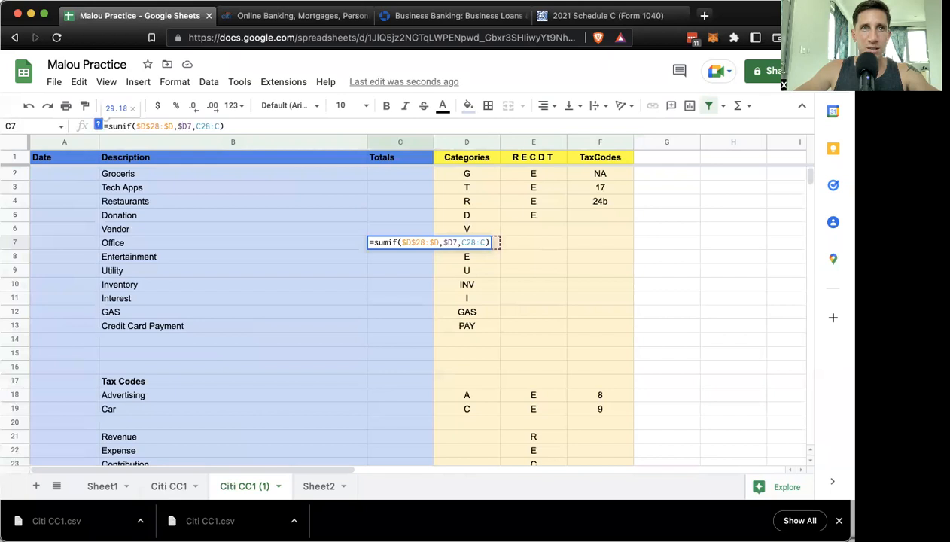
pyautogui.press('Right')
pyautogui.press('Right')
pyautogui.write('$')
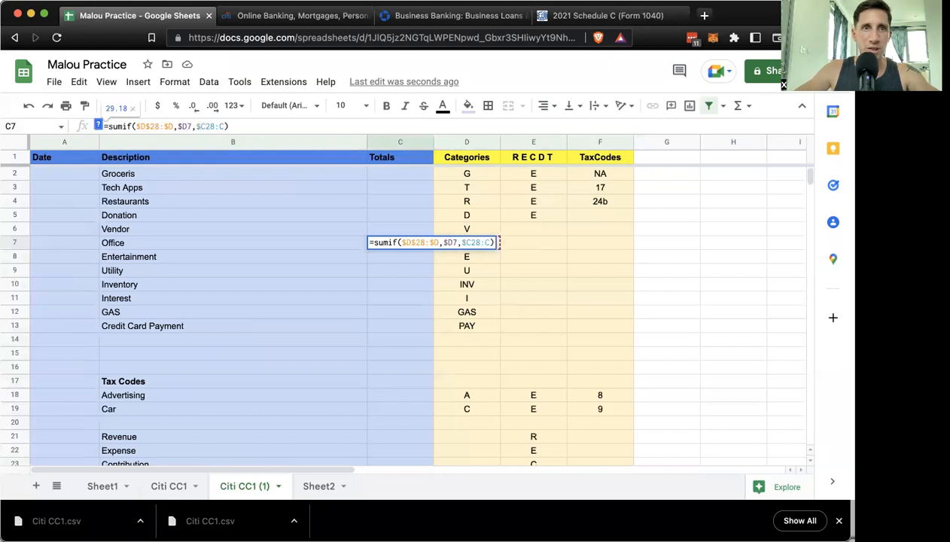
pyautogui.press('Right')
pyautogui.write('$D')
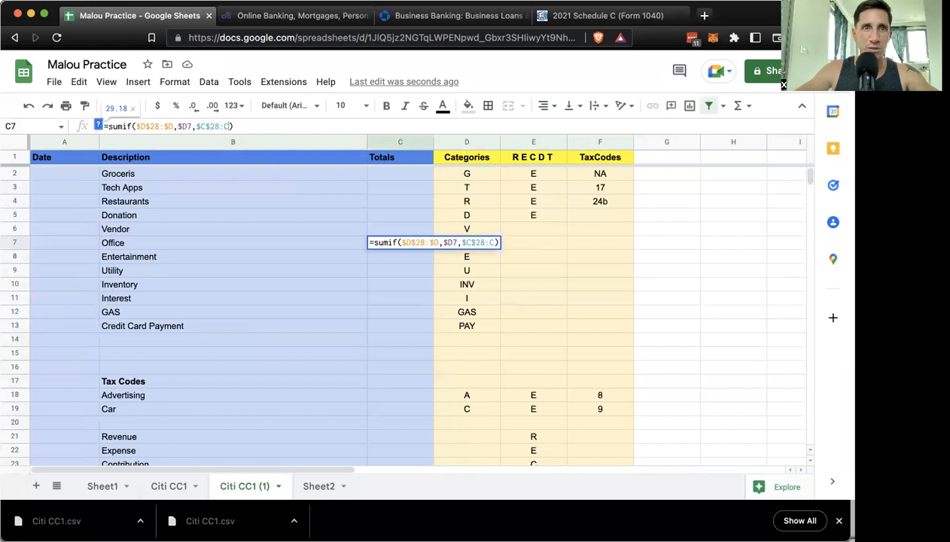
pyautogui.write('$')
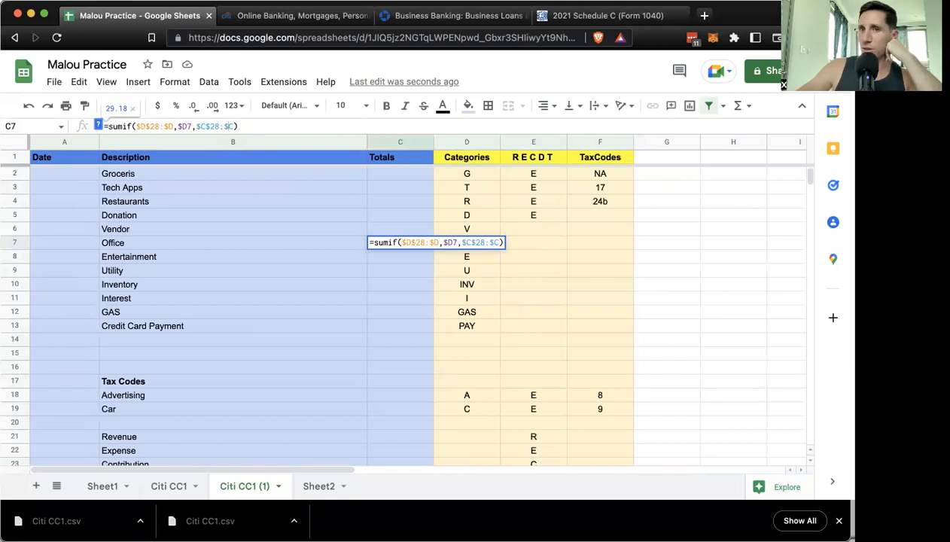
pyautogui.press('Return')
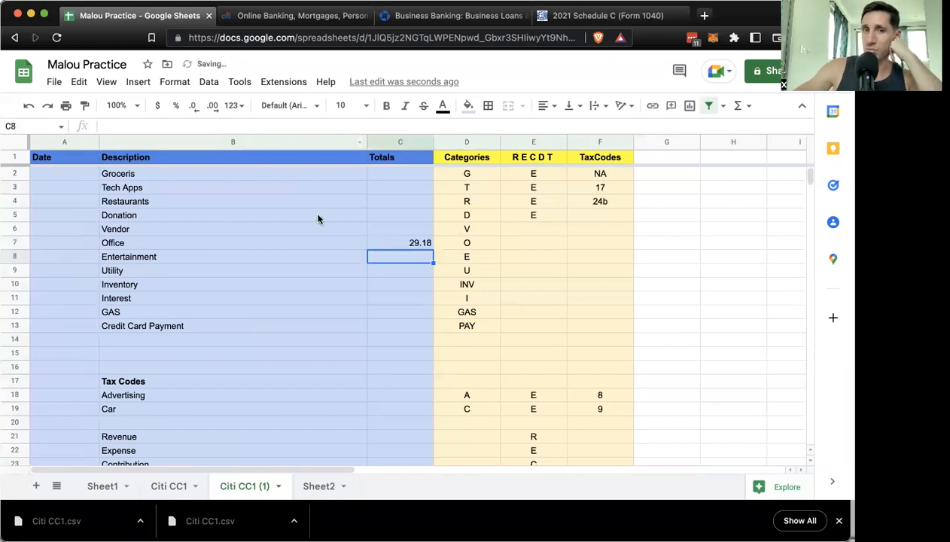
# Step: Fill the SUMIF formula from C7 down to C13 and up to C2 to total every category
pyautogui.click(385, 243)
pyautogui.moveTo(433, 248); pyautogui.dragTo(426, 322)
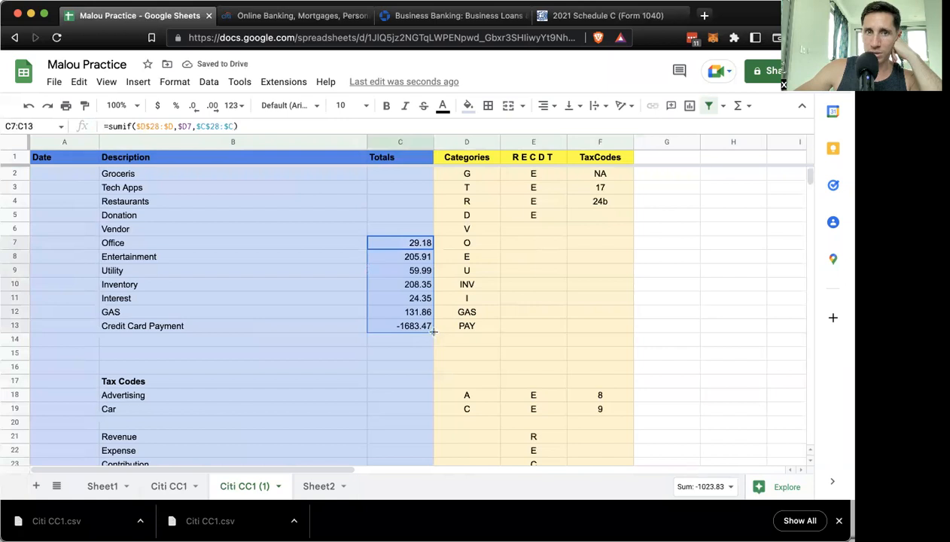
pyautogui.moveTo(423, 172); pyautogui.dragTo(422, 173)
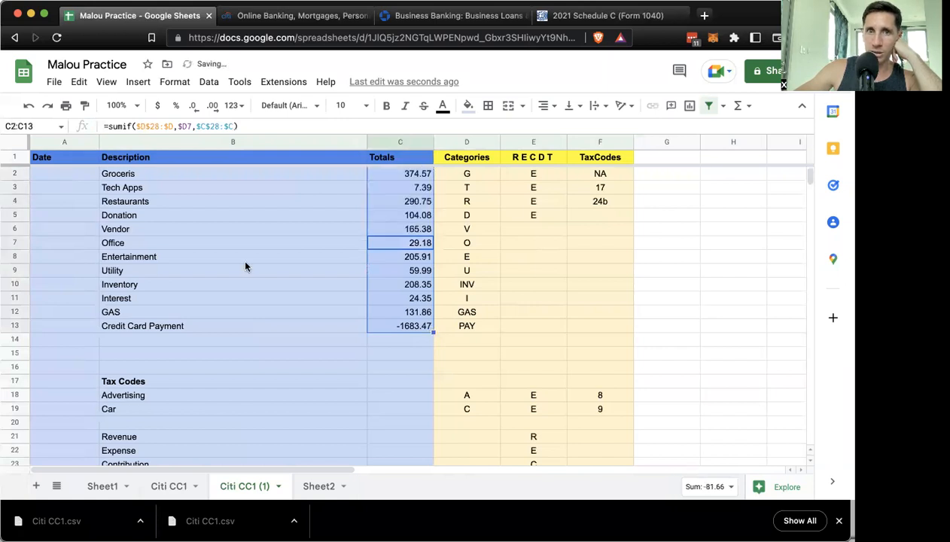
pyautogui.click(658, 311)
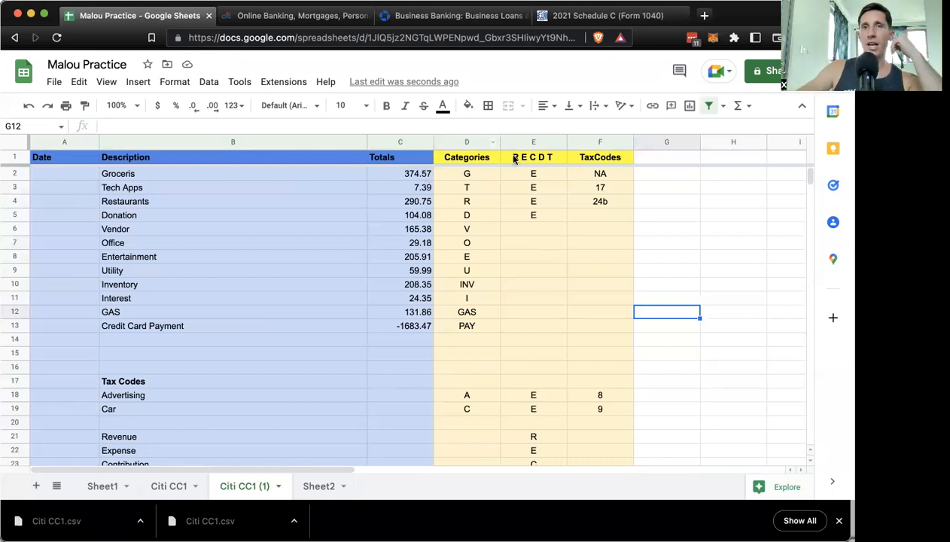
pyautogui.click(649, 178)
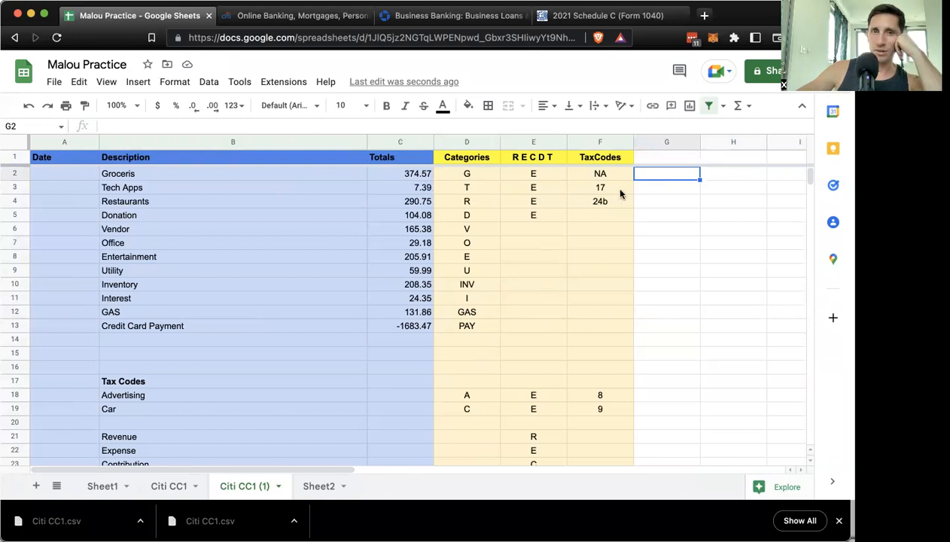
pyautogui.click(646, 199)
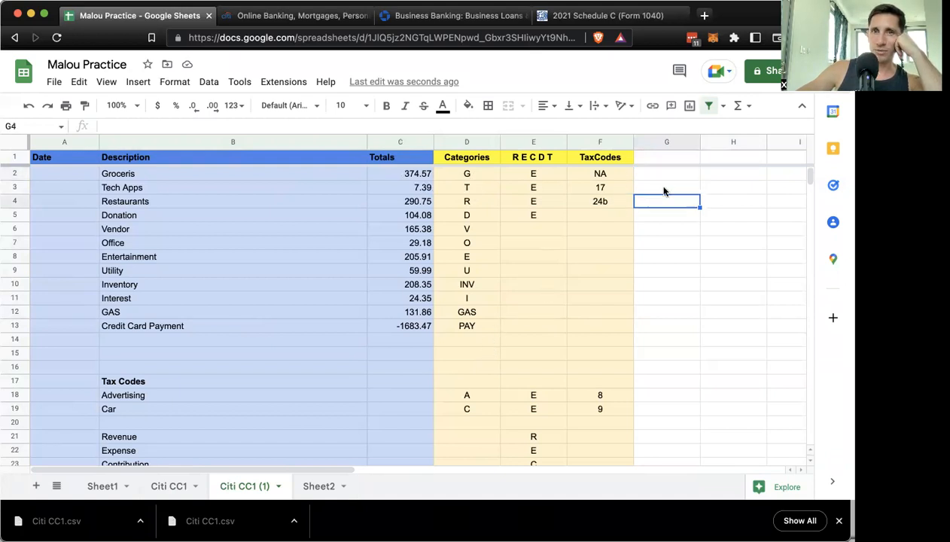
pyautogui.click(658, 158)
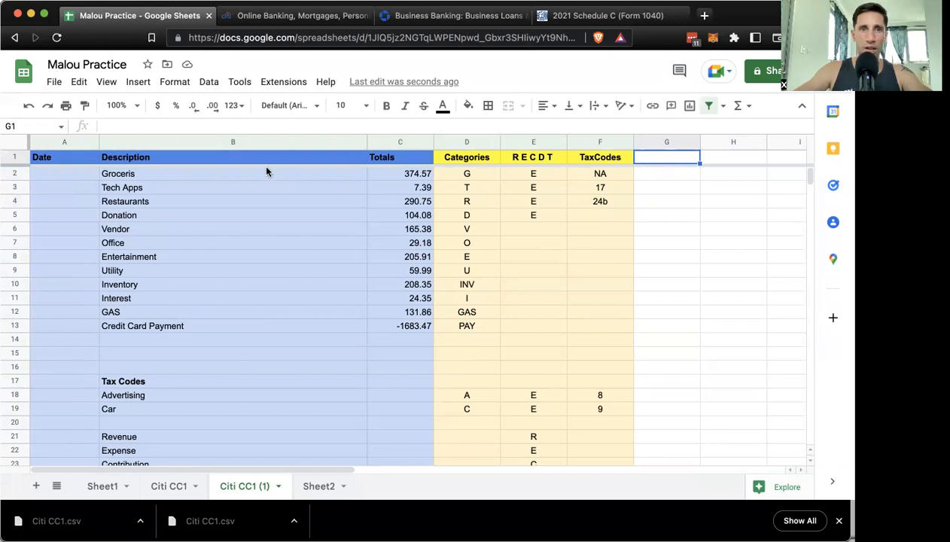
pyautogui.click(247, 158)
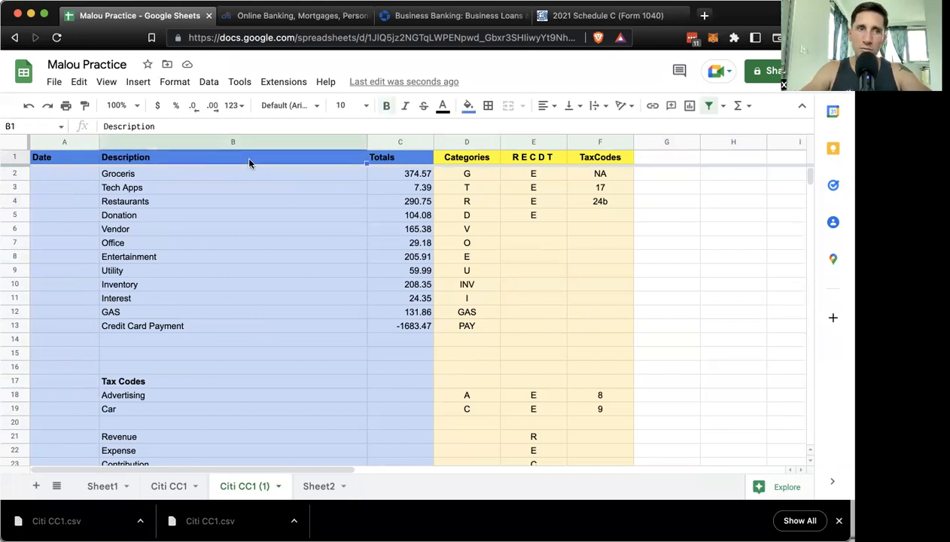
pyautogui.write('Category')
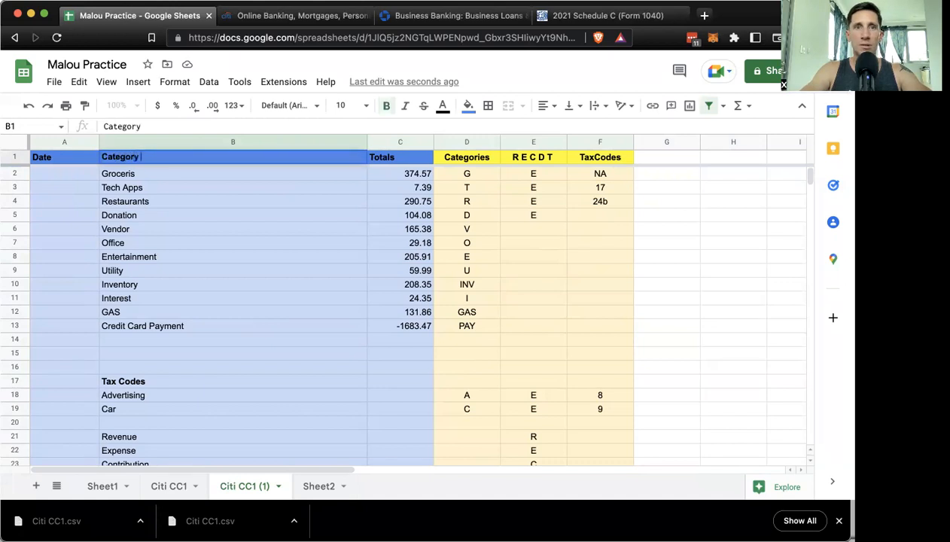
pyautogui.press('BackSpace')
pyautogui.press('BackSpace')
pyautogui.press('BackSpace')
pyautogui.press('BackSpace')
pyautogui.press('BackSpace')
pyautogui.press('BackSpace')
pyautogui.press('BackSpace')
pyautogui.press('BackSpace')
pyautogui.write('Description')
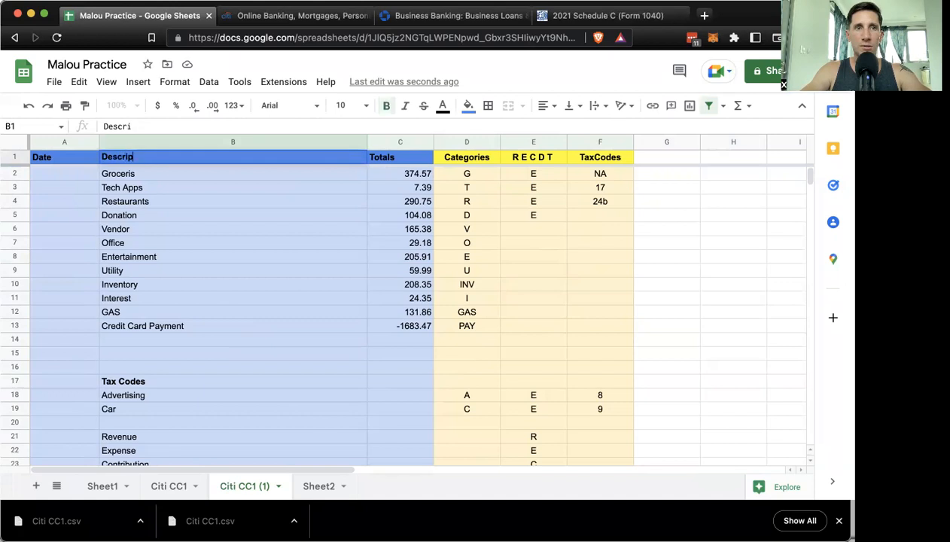
# Step: Rename the totals column header in C1 to Cat Total
pyautogui.press('Tab')
pyautogui.write('Cat Total')
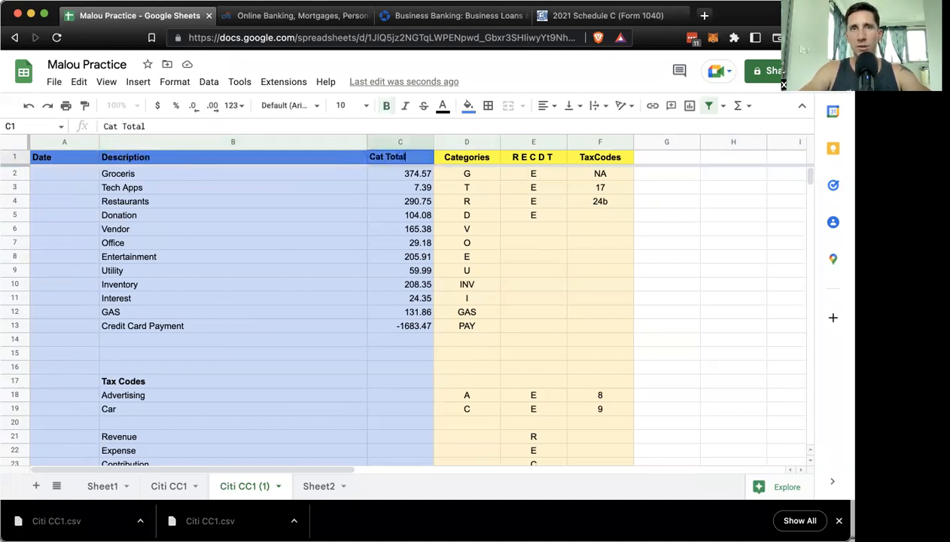
pyautogui.press('Tab')
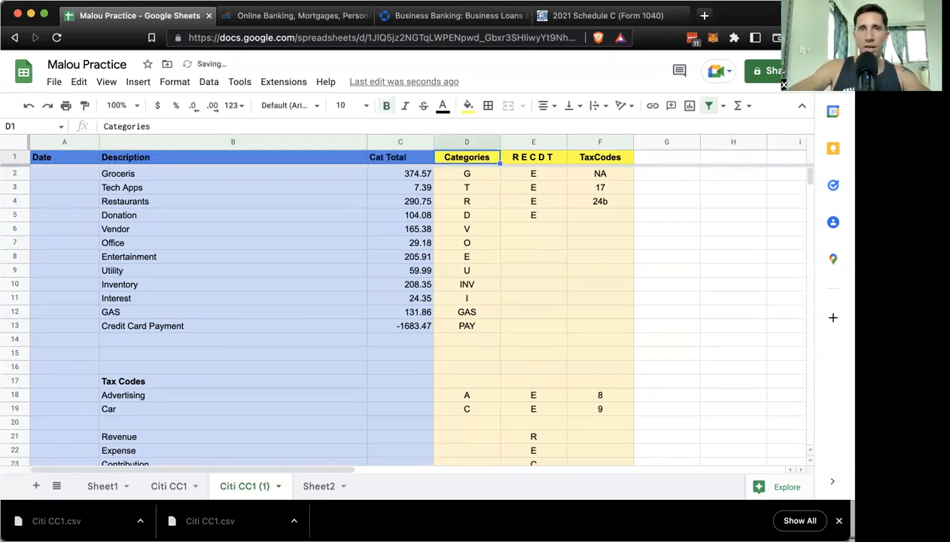
# Step: Insert a blank column after the RECDT column and move the TaxCodes column in front of it
pyautogui.click(666, 159)
pyautogui.scroll(-5, 654, 317)
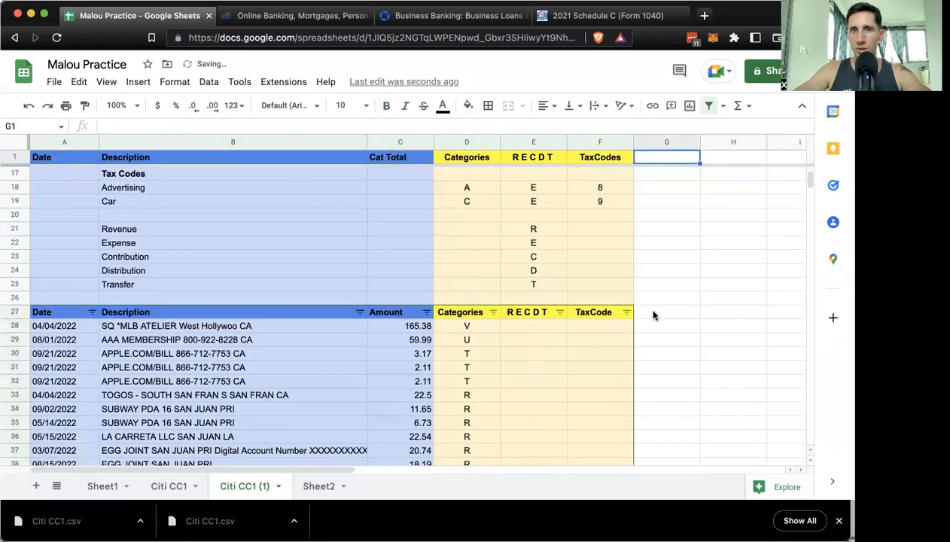
pyautogui.scroll(5, 655, 301)
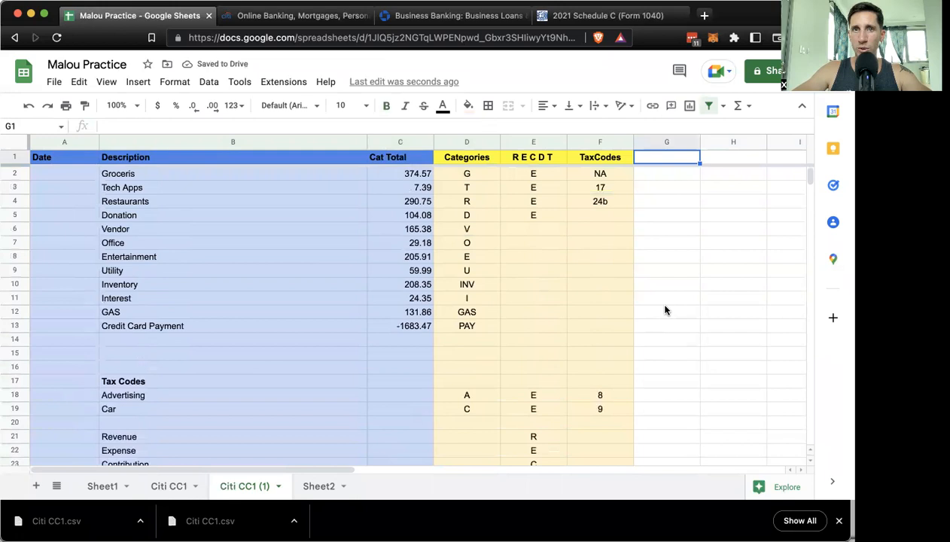
pyautogui.click(533, 143)
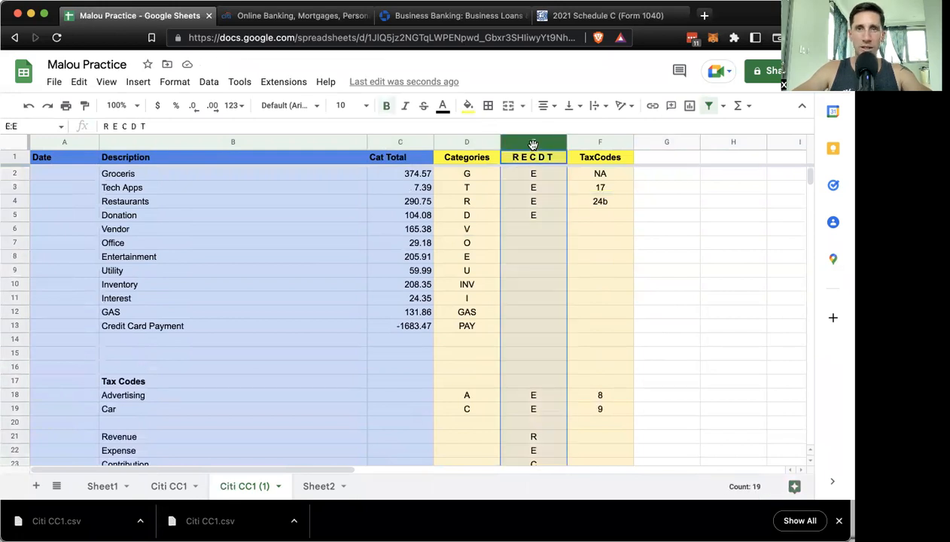
pyautogui.rightClick(533, 144)
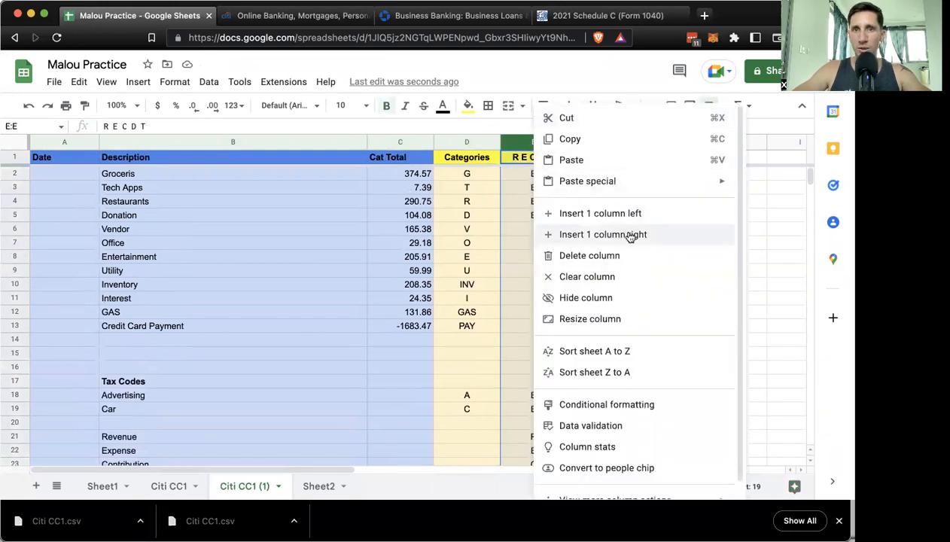
pyautogui.click(629, 235)
pyautogui.click(668, 141)
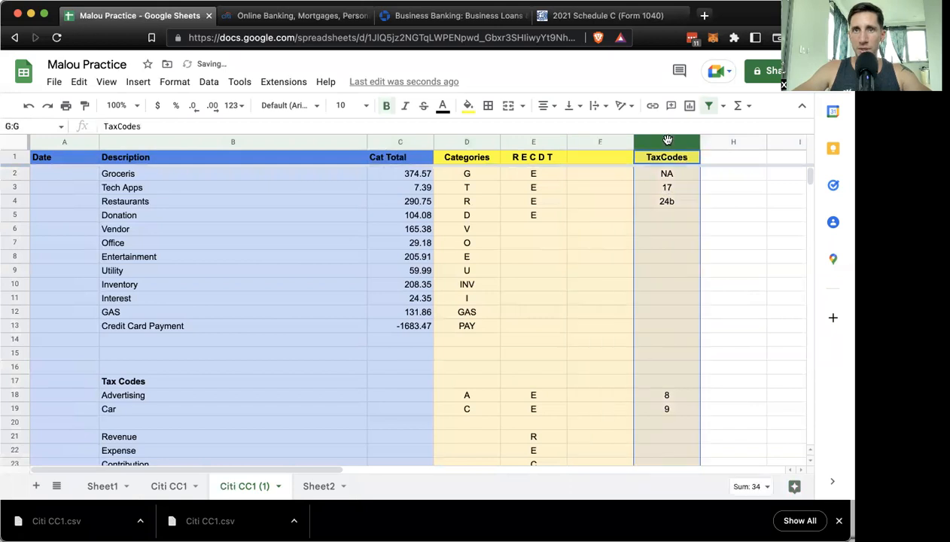
pyautogui.moveTo(666, 141); pyautogui.dragTo(598, 145)
pyautogui.scroll(-4, 667, 273)
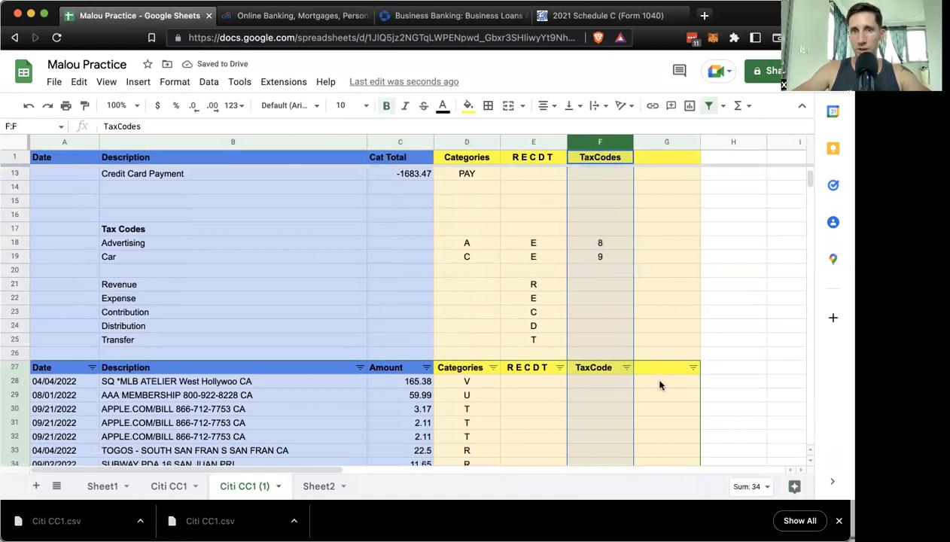
pyautogui.click(660, 385)
pyautogui.scroll(4, 658, 317)
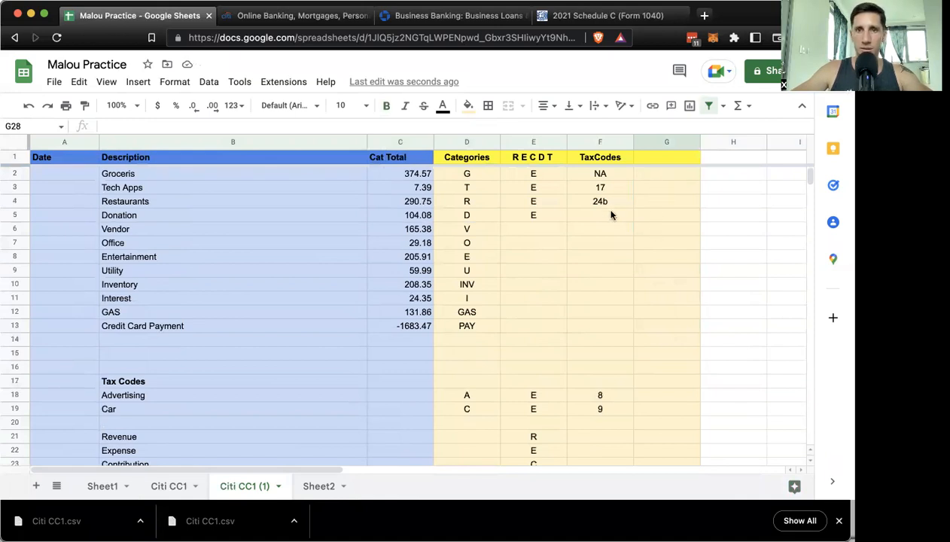
pyautogui.click(665, 176)
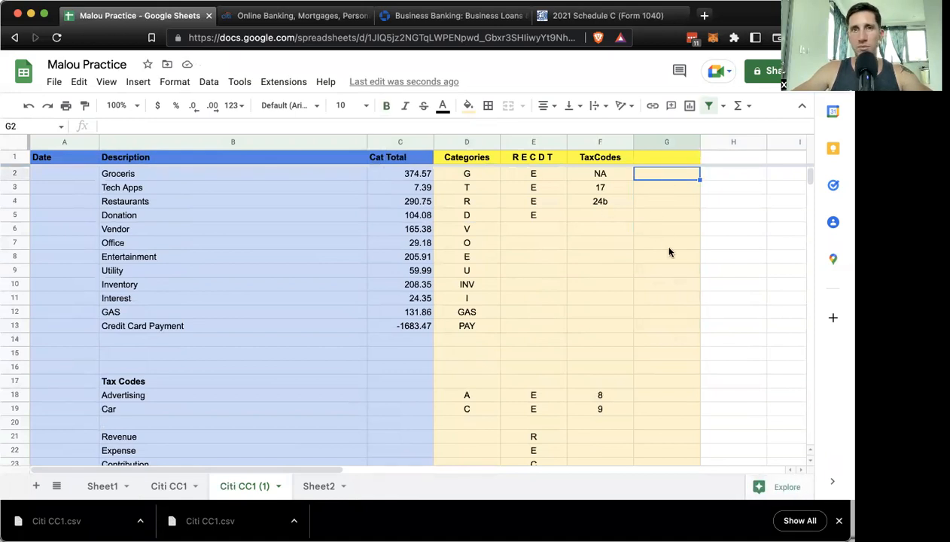
pyautogui.click(660, 159)
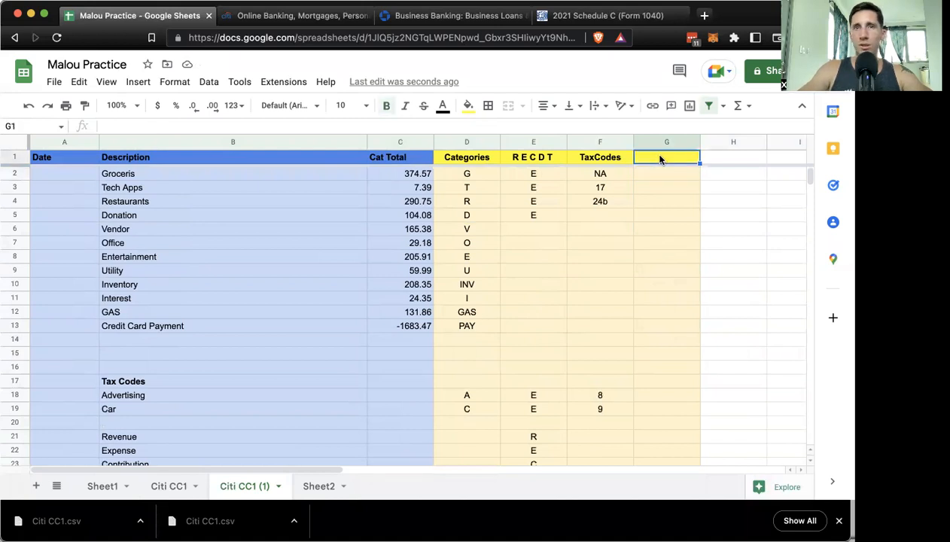
pyautogui.write('RE')
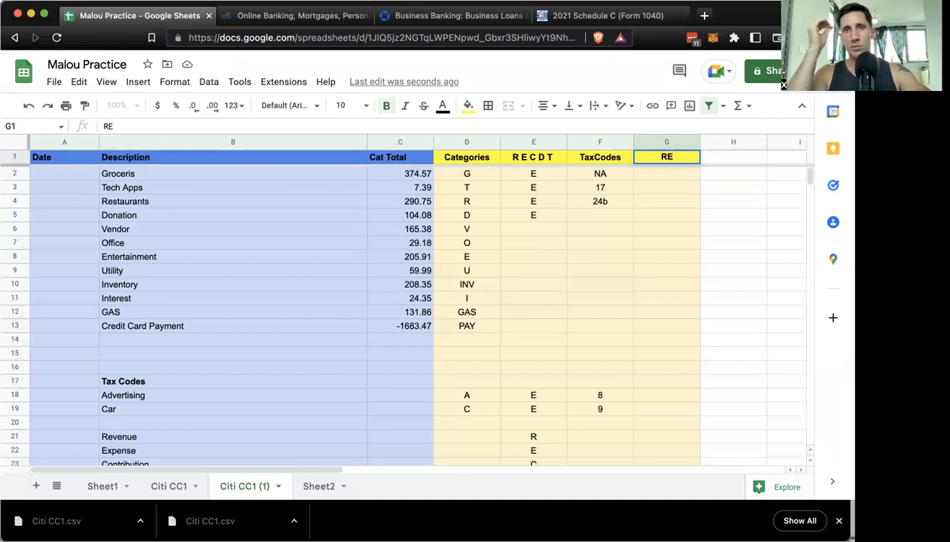
pyautogui.press('BackSpace')
pyautogui.press('BackSpace')
pyautogui.press('Escape')
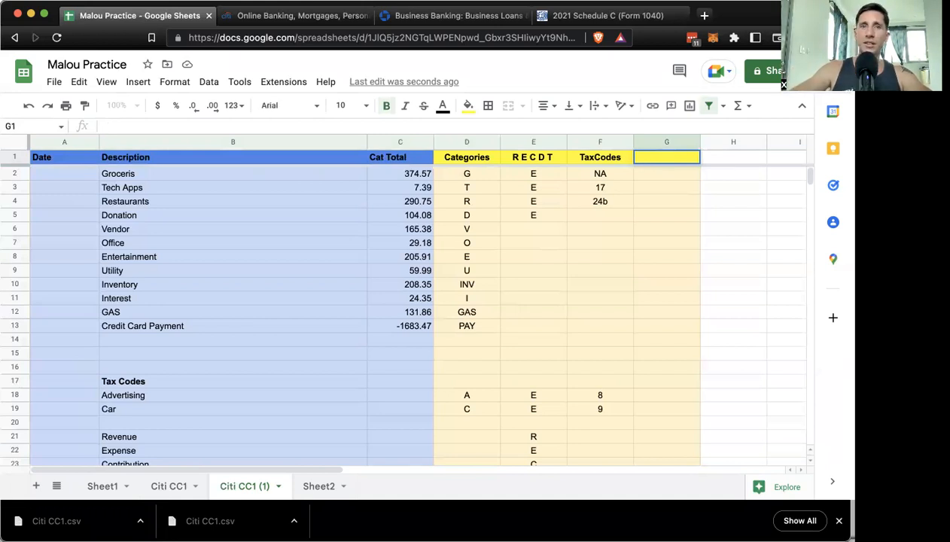
pyautogui.click(369, 312)
pyautogui.moveTo(426, 175); pyautogui.dragTo(113, 326)
pyautogui.click(372, 380)
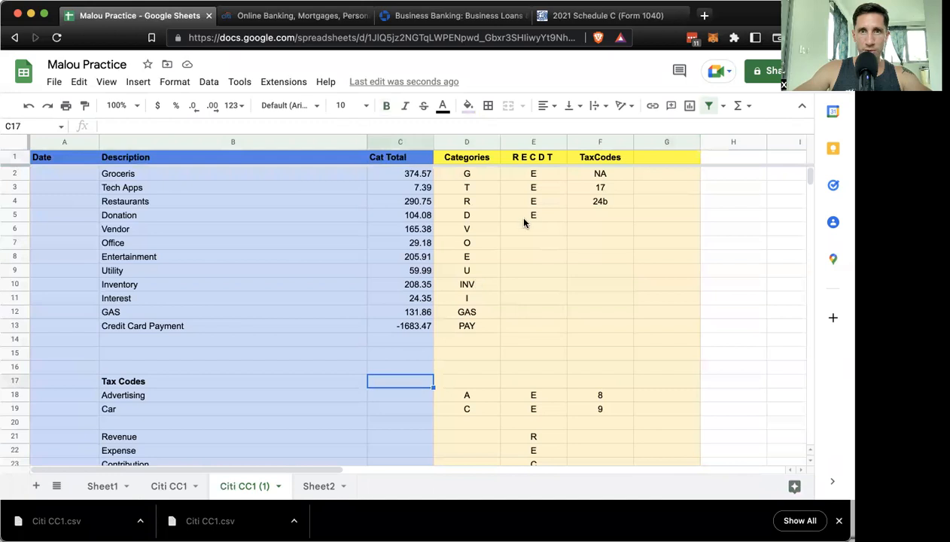
pyautogui.moveTo(530, 174); pyautogui.dragTo(534, 316)
# Step: Copy the SUMIF formula from the Credit Card Payment total in C13 into the Advertising total in C18
pyautogui.scroll(-3, 226, 407)
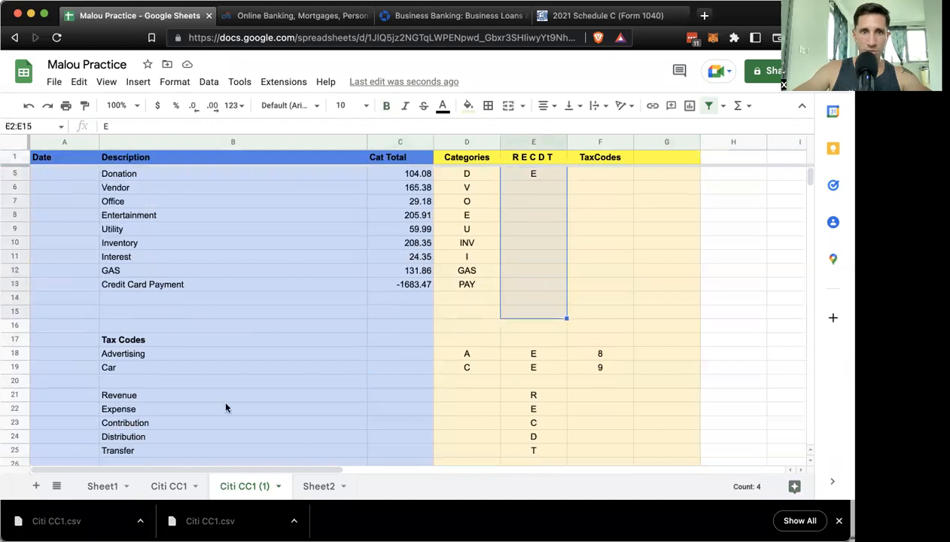
pyautogui.scroll(-3, 225, 407)
pyautogui.click(392, 314)
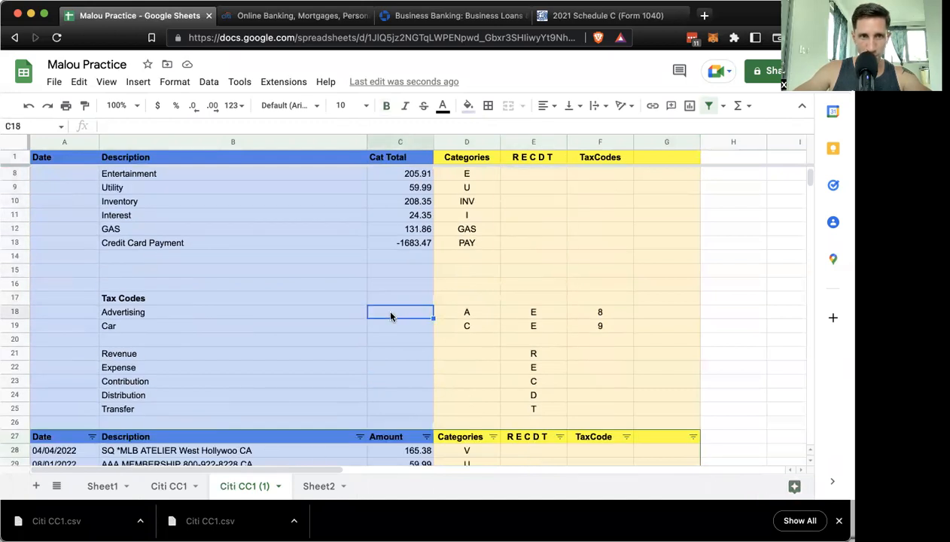
pyautogui.click(417, 243)
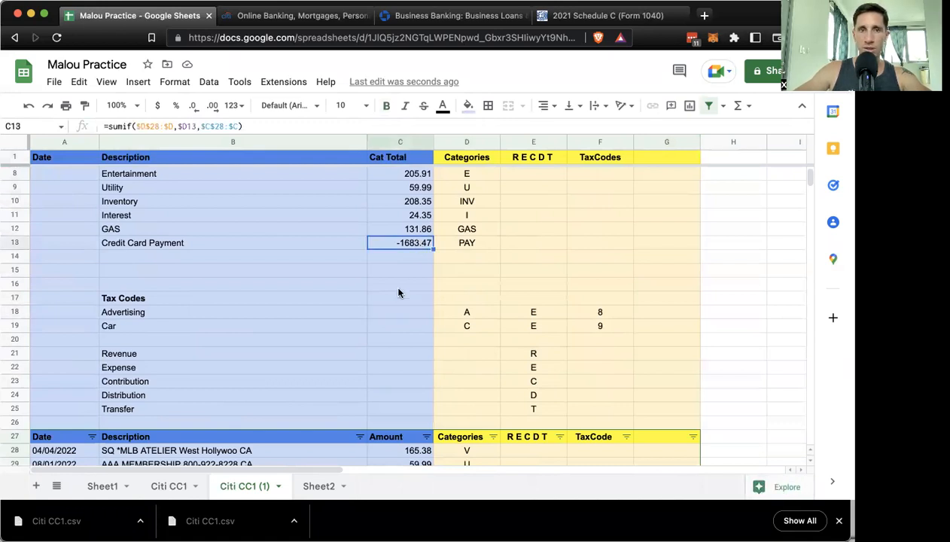
pyautogui.hotkey('ctrl', 'c')
pyautogui.click(389, 310)
pyautogui.hotkey('ctrl', 'v')
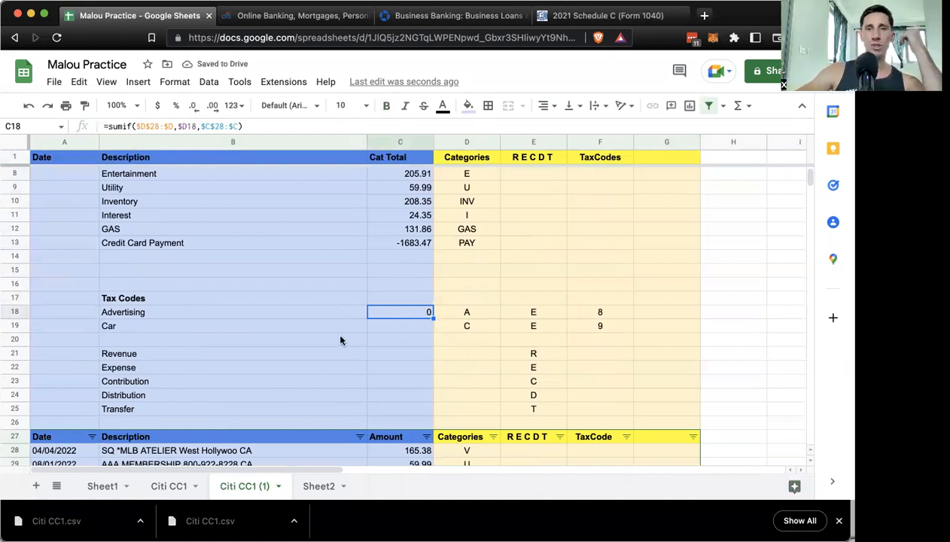
# Step: Enter tax code 8 for the transactions in rows 29 to 35 of the TaxCode column
pyautogui.scroll(-6, 340, 339)
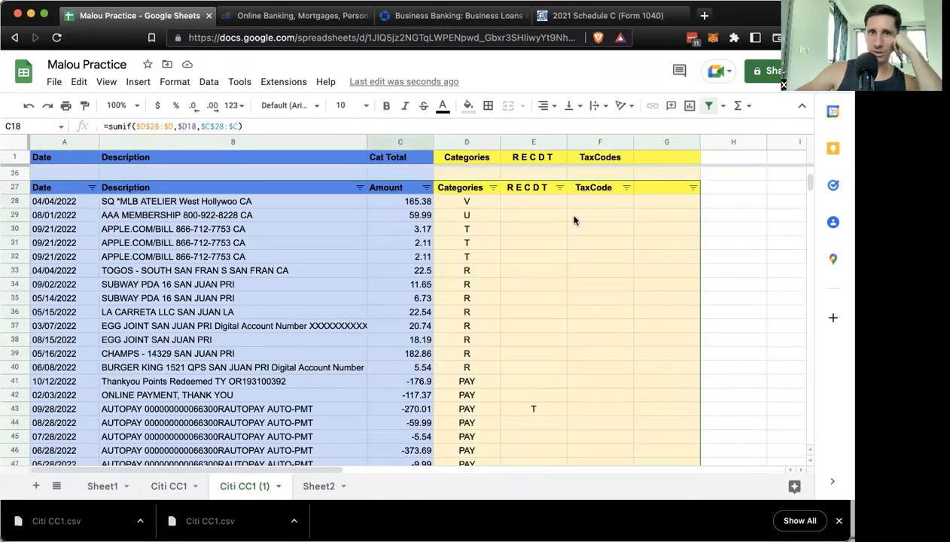
pyautogui.scroll(7, 575, 219)
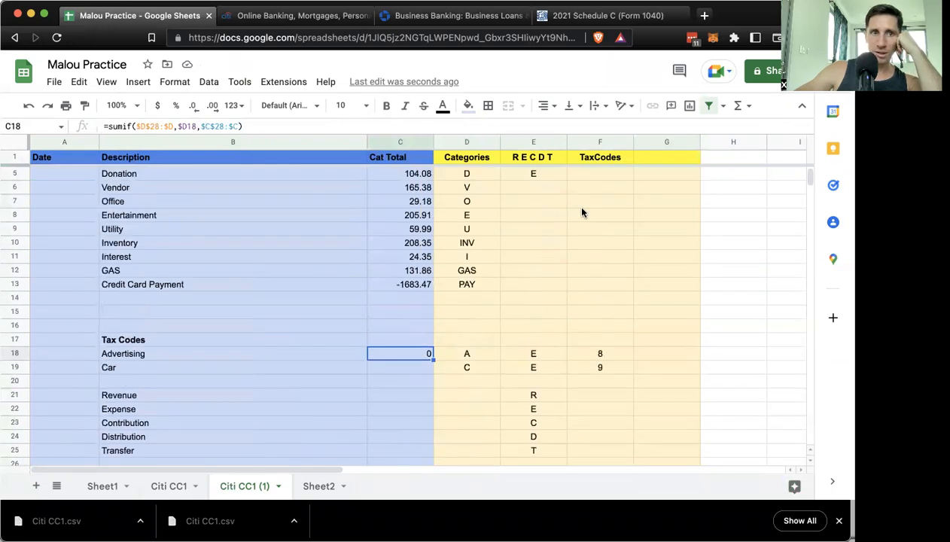
pyautogui.scroll(-3, 582, 213)
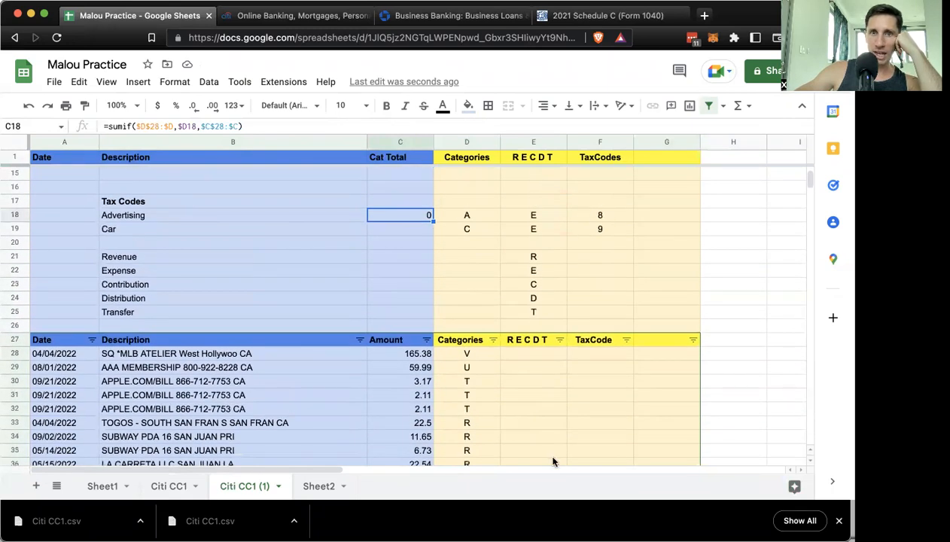
pyautogui.scroll(-1, 586, 391)
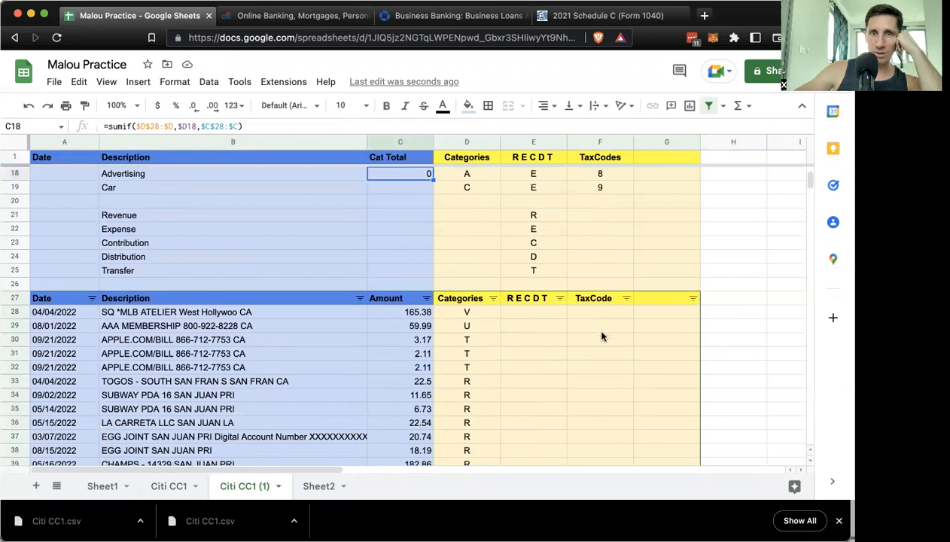
pyautogui.click(595, 326)
pyautogui.write('8')
pyautogui.press('Return')
pyautogui.write('8 8 8 8 88 8')
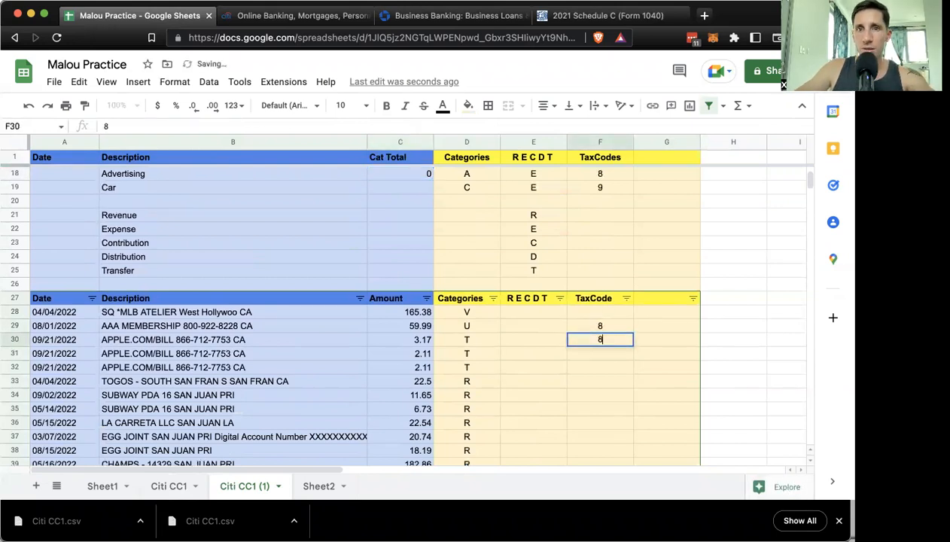
# Step: Try changing the sum range of the Advertising SUMIF formula in C18 to $F$28:$F
pyautogui.click(425, 228)
pyautogui.scroll(1, 425, 228)
pyautogui.click(425, 216)
pyautogui.doubleClick(425, 215)
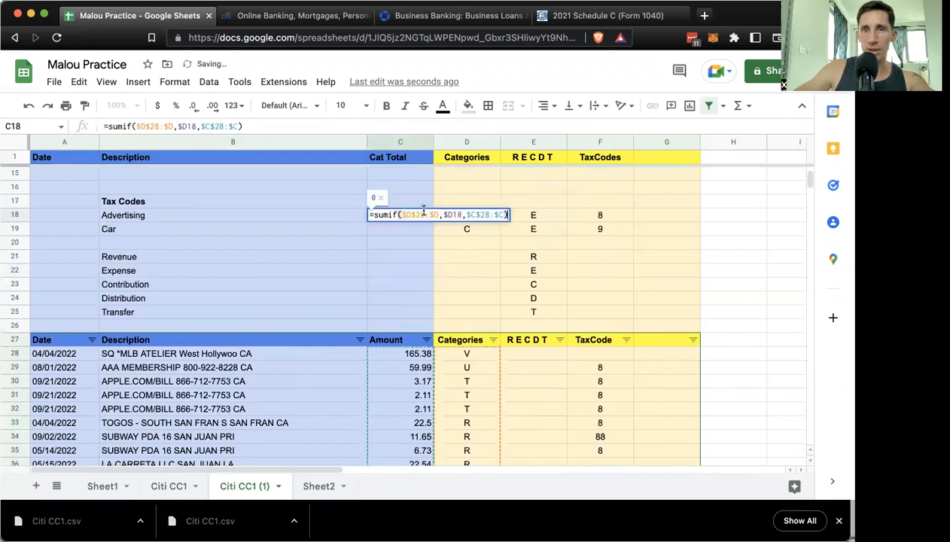
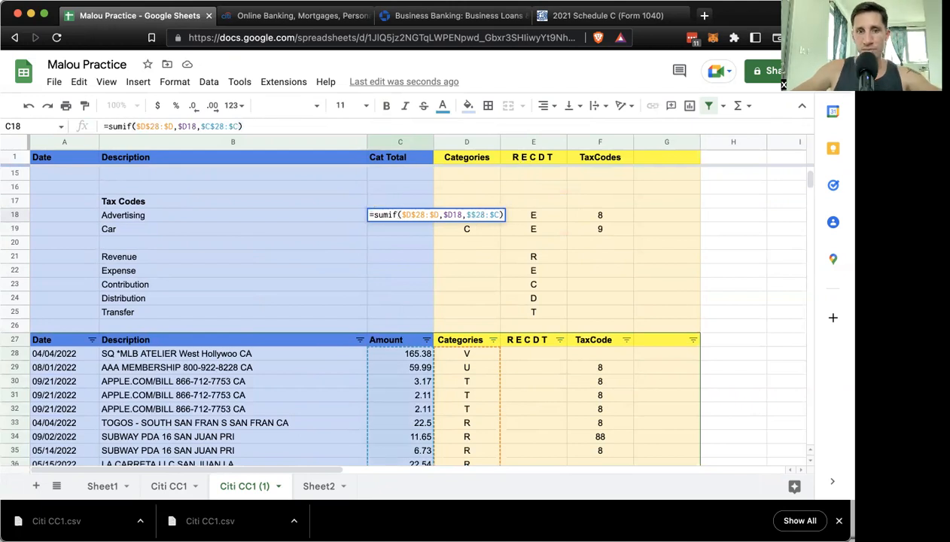
pyautogui.press('BackSpace')
pyautogui.write('F')
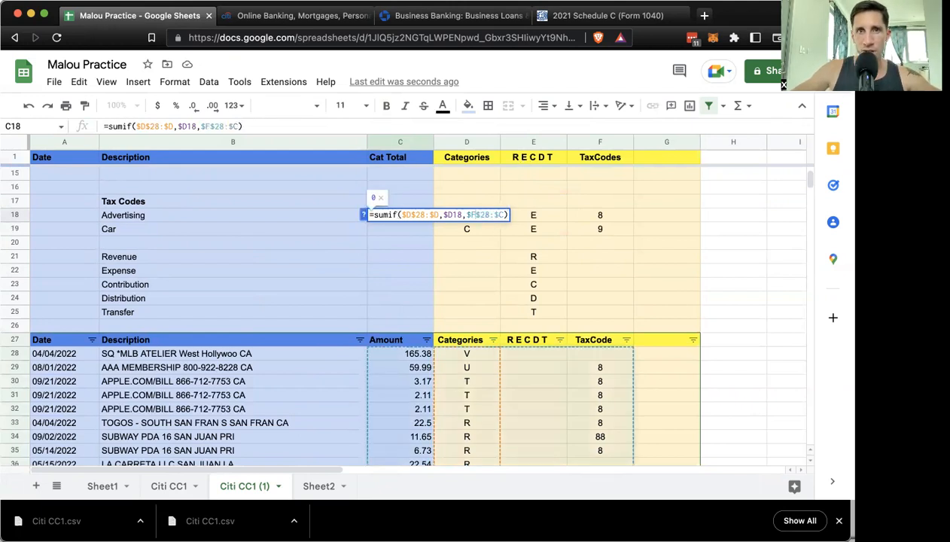
pyautogui.press('BackSpace')
pyautogui.write('F')
pyautogui.press('Return')
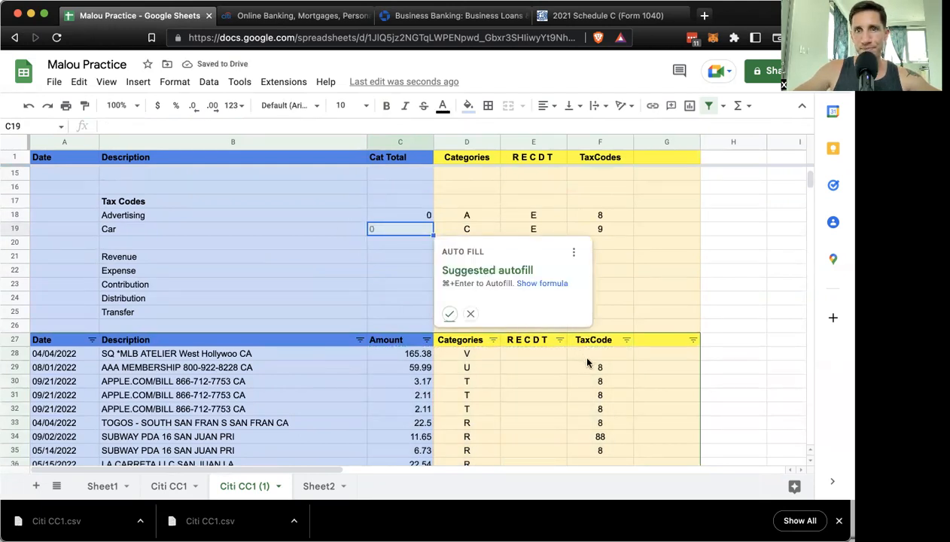
# Step: Correct the tax code of the 09/02/2022 Subway transaction in F34 to 8
pyautogui.click(615, 434)
pyautogui.write('8')
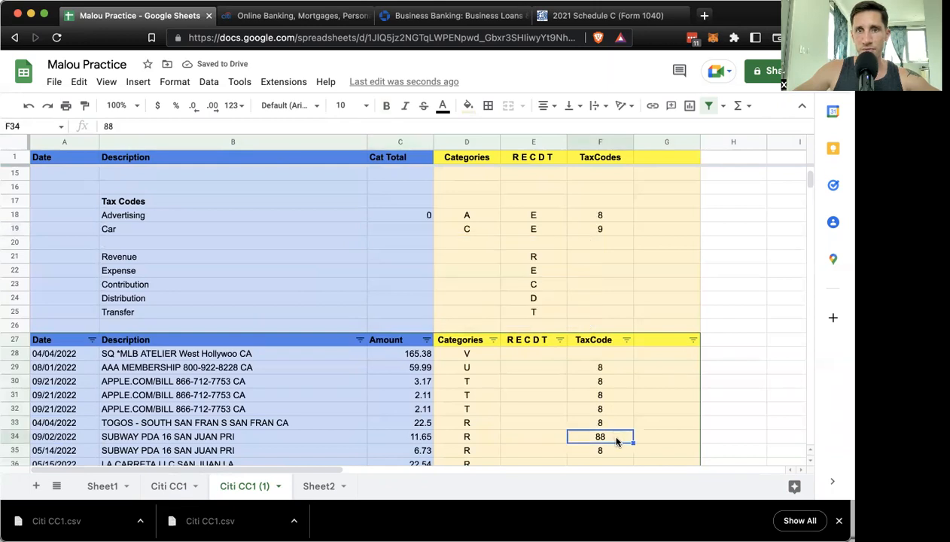
pyautogui.press('Return')
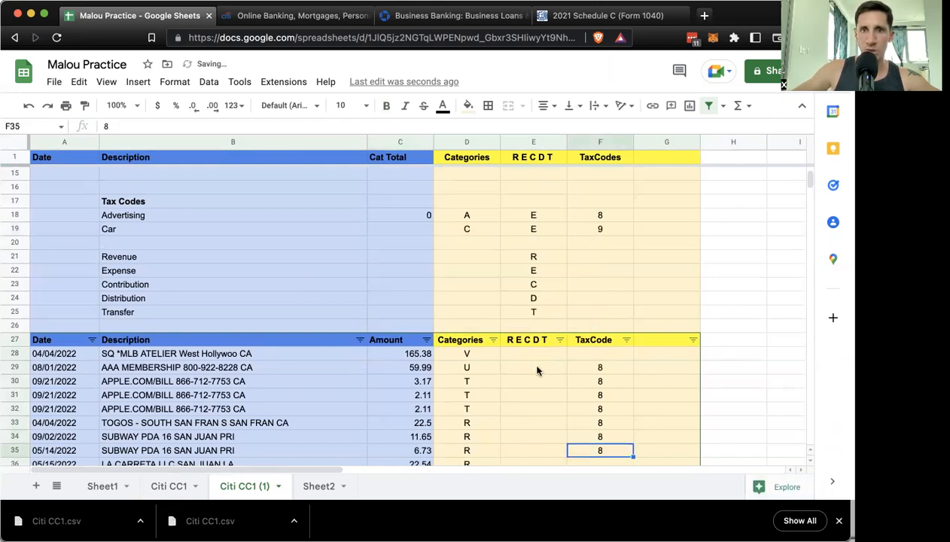
# Step: Set the sum range of the Advertising SUMIF formula in C18 back to $C$28:$C
pyautogui.doubleClick(410, 216)
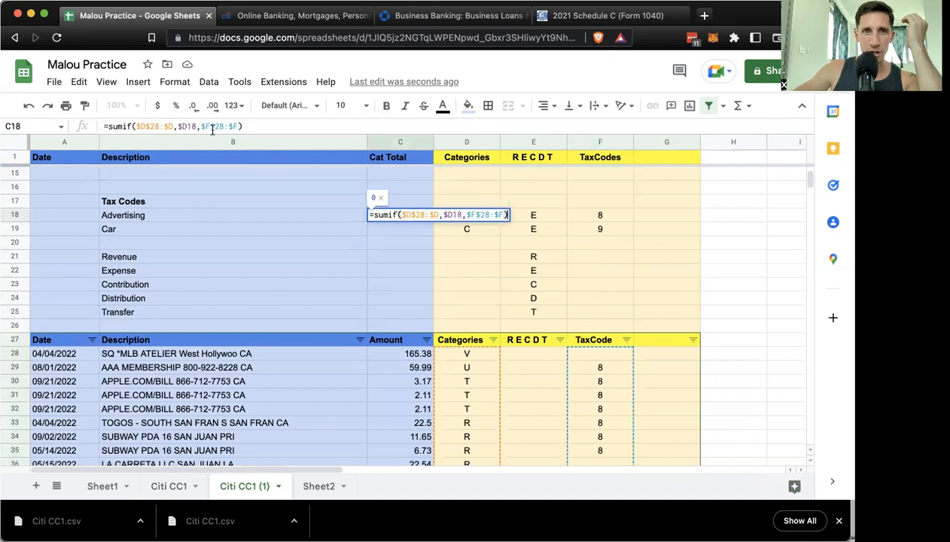
pyautogui.click(209, 126)
pyautogui.press('BackSpace')
pyautogui.write('C')
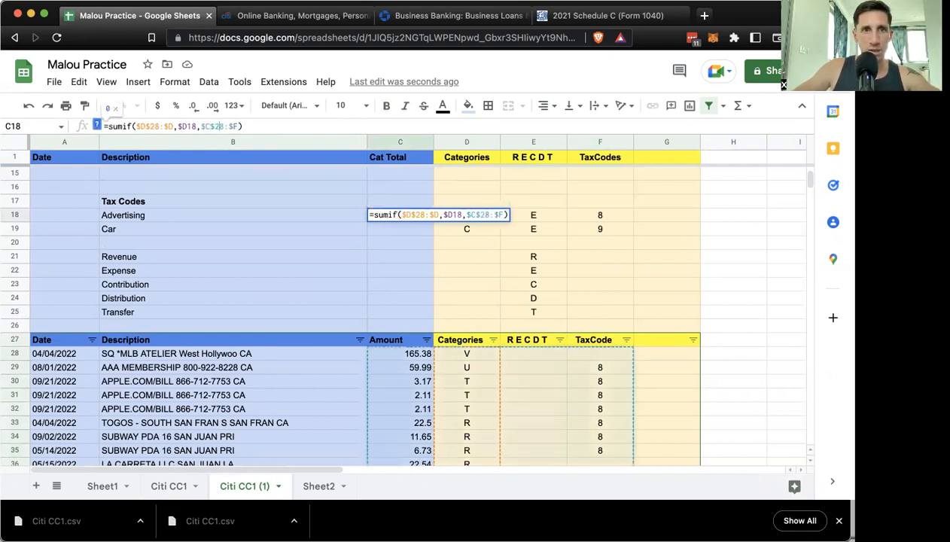
pyautogui.click(238, 126)
pyautogui.press('BackSpace')
pyautogui.write('C')
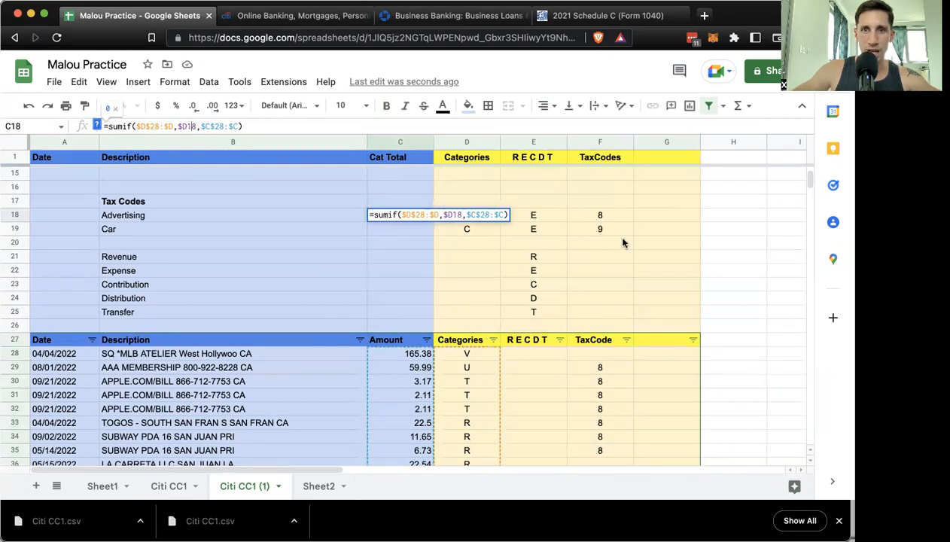
# Step: Set the Advertising formula's criterion to $F18 and its criteria range to $F$28:$F, giving =sumif($F$28:$F,$F18,$C$28:$C)
pyautogui.press('BackSpace')
pyautogui.write('F')
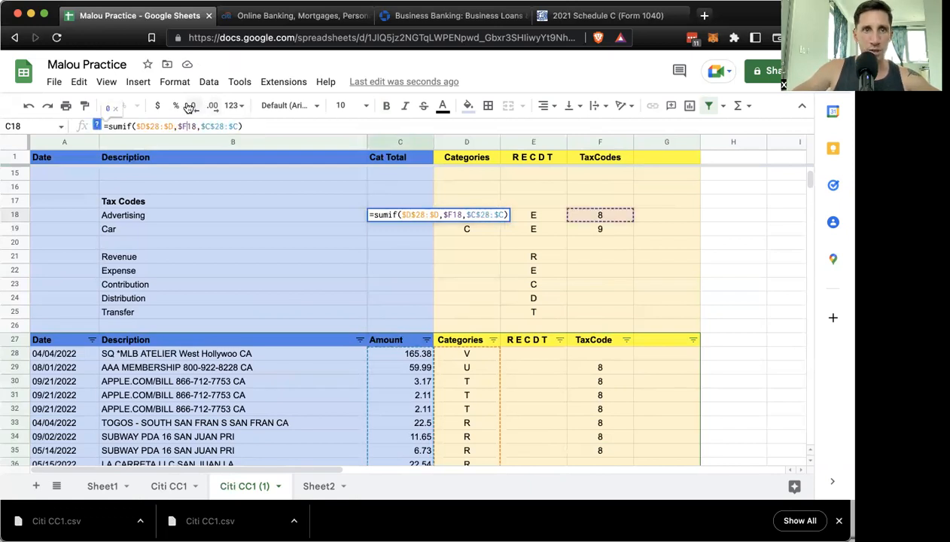
pyautogui.click(143, 126)
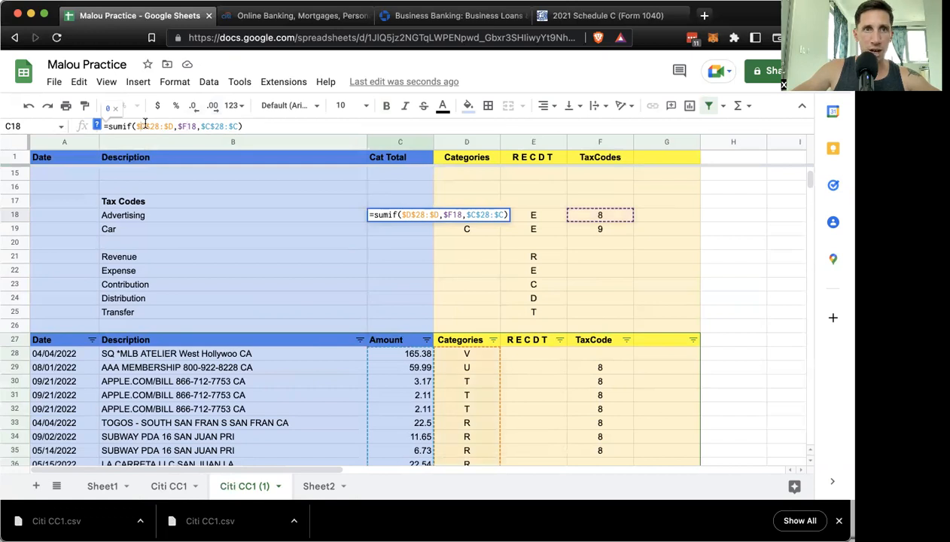
pyautogui.press('BackSpace')
pyautogui.write('F')
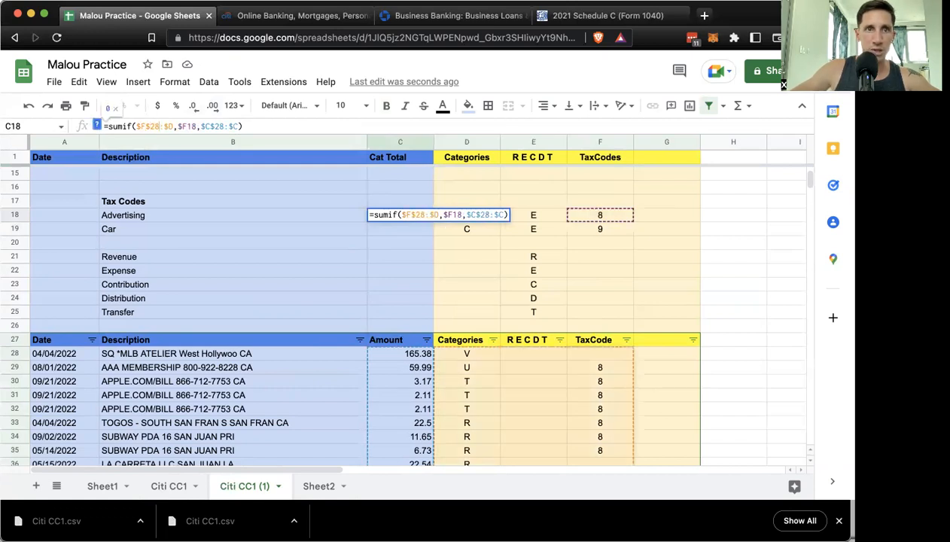
pyautogui.press('BackSpace')
pyautogui.write('F')
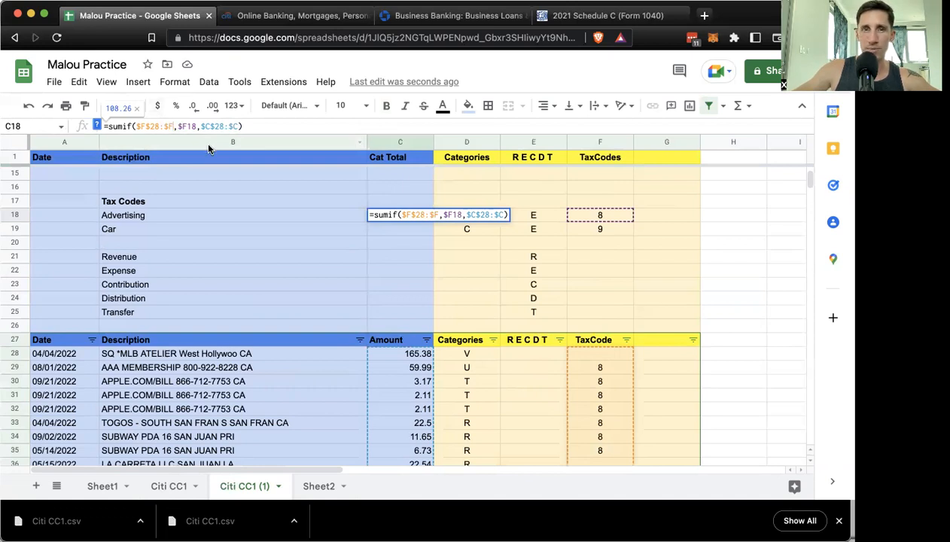
pyautogui.press('Return')
# Step: Fill the Advertising SUMIF formula from C18 down to the Car total in C19
pyautogui.click(403, 218)
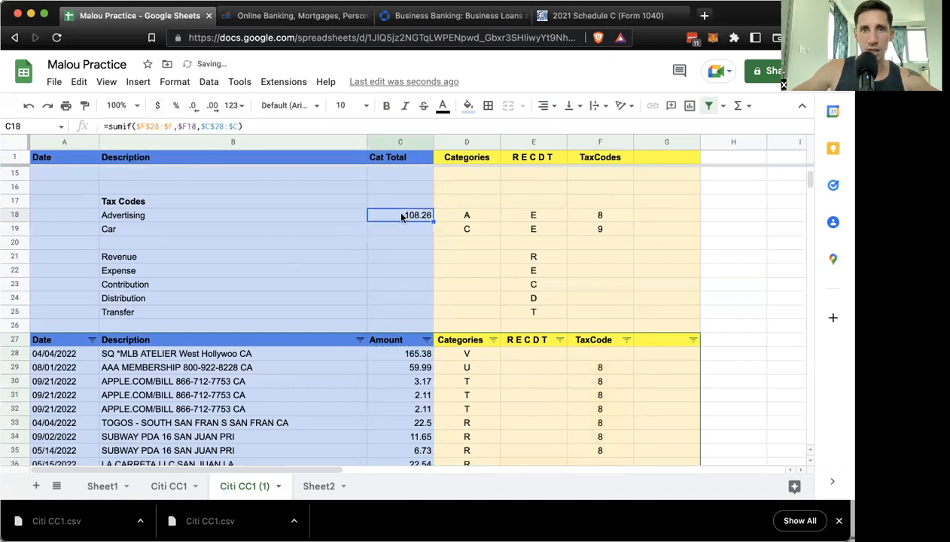
pyautogui.moveTo(433, 222); pyautogui.dragTo(432, 233)
pyautogui.click(339, 242)
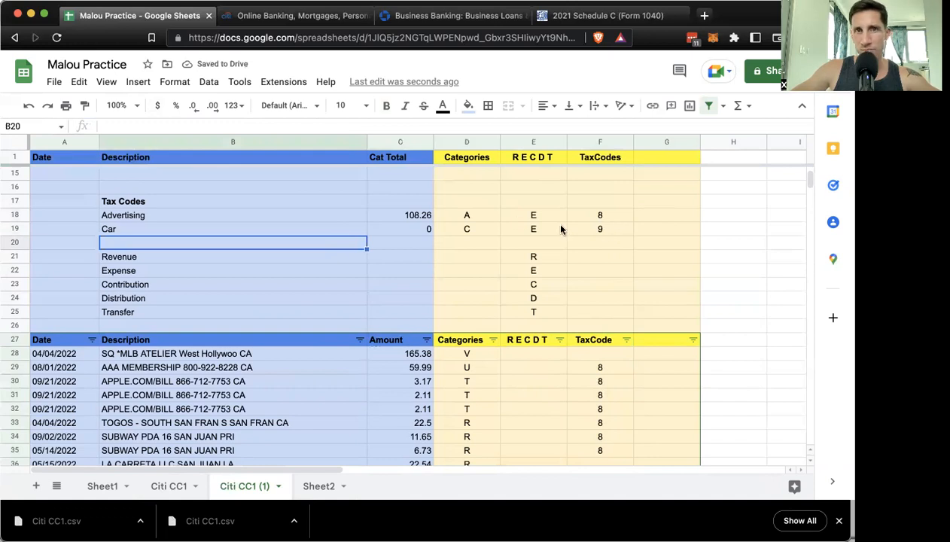
# Step: Clear the category letters A and C of Advertising and Car in D18:D19
pyautogui.moveTo(473, 218); pyautogui.dragTo(475, 232)
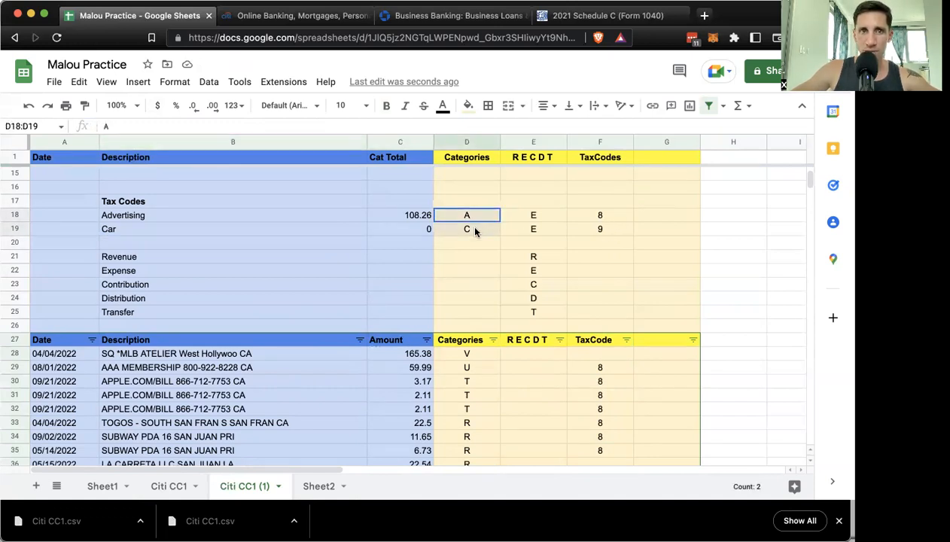
pyautogui.scroll(5, 294, 260)
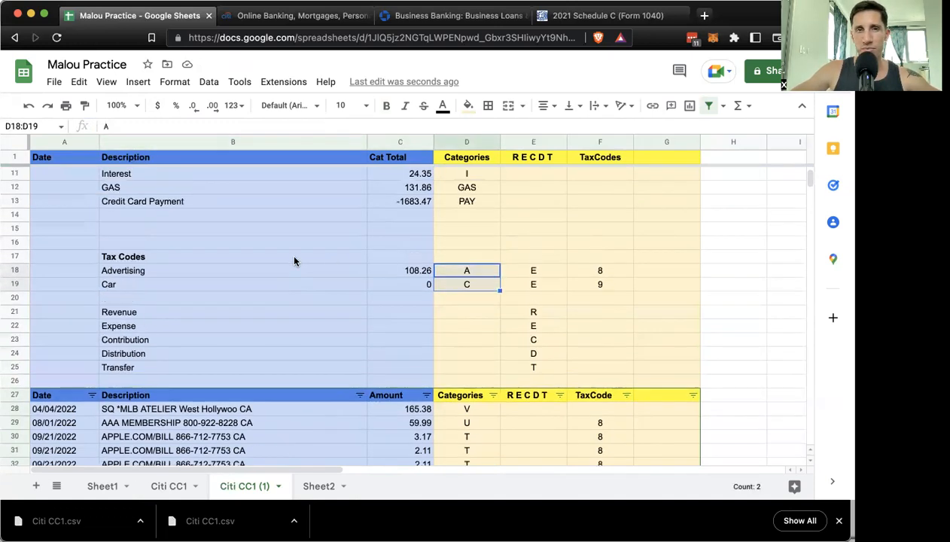
pyautogui.press('Delete')
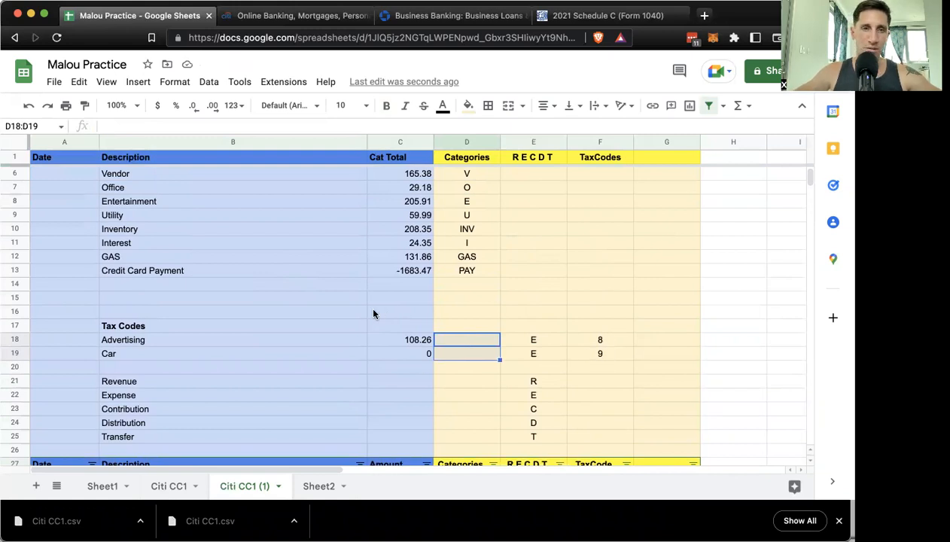
# Step: Review the category totals, the Advertising and Car tax code rows, and the Revenue to Transfer rows of the RECDT key
pyautogui.scroll(2, 445, 248)
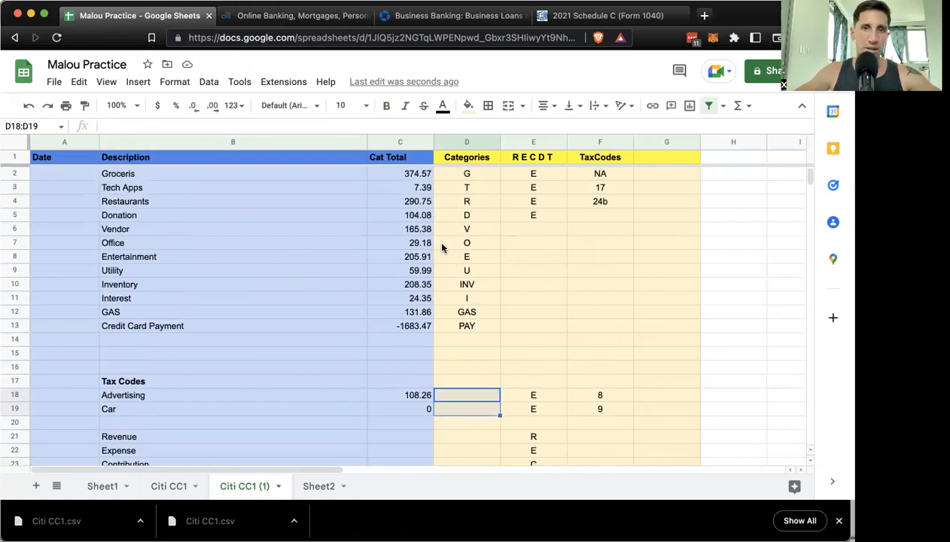
pyautogui.scroll(-1, 443, 253)
pyautogui.moveTo(602, 367); pyautogui.dragTo(611, 382)
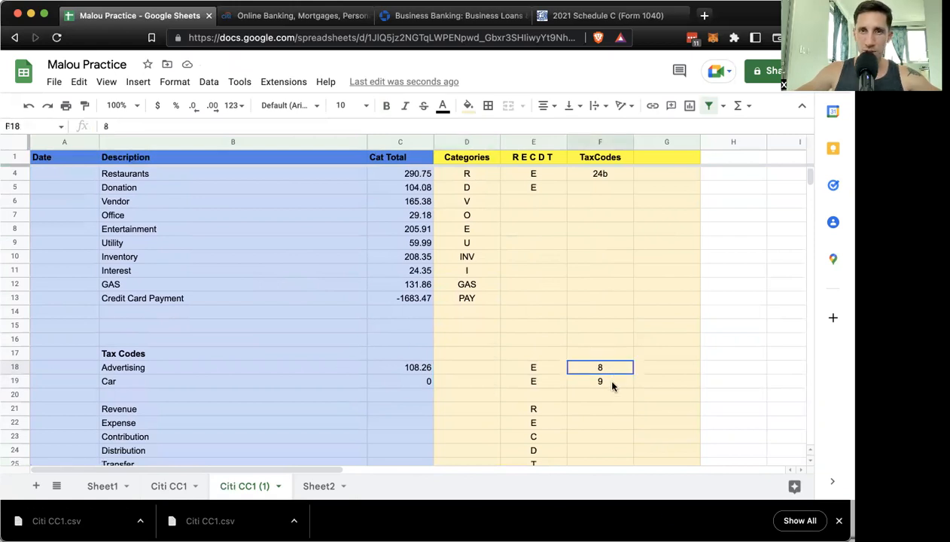
pyautogui.click(447, 372)
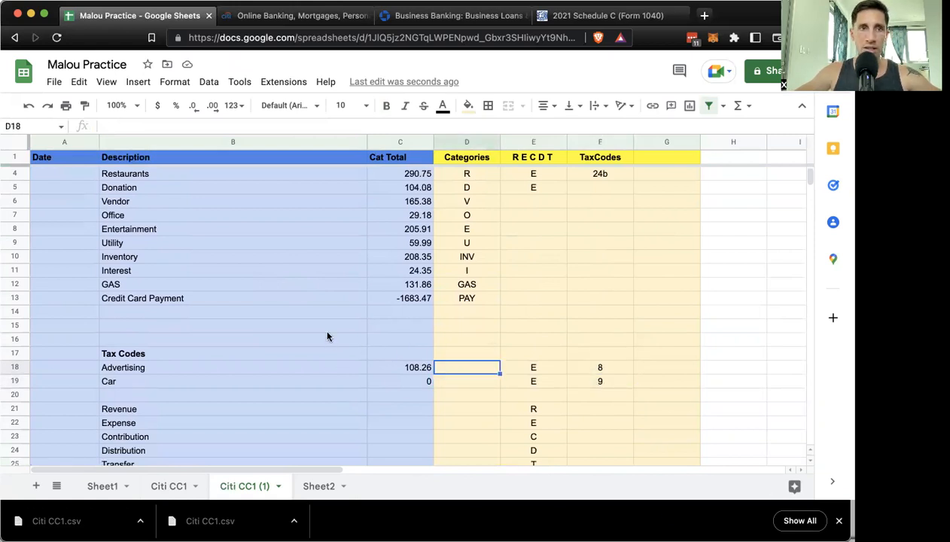
pyautogui.scroll(1, 329, 335)
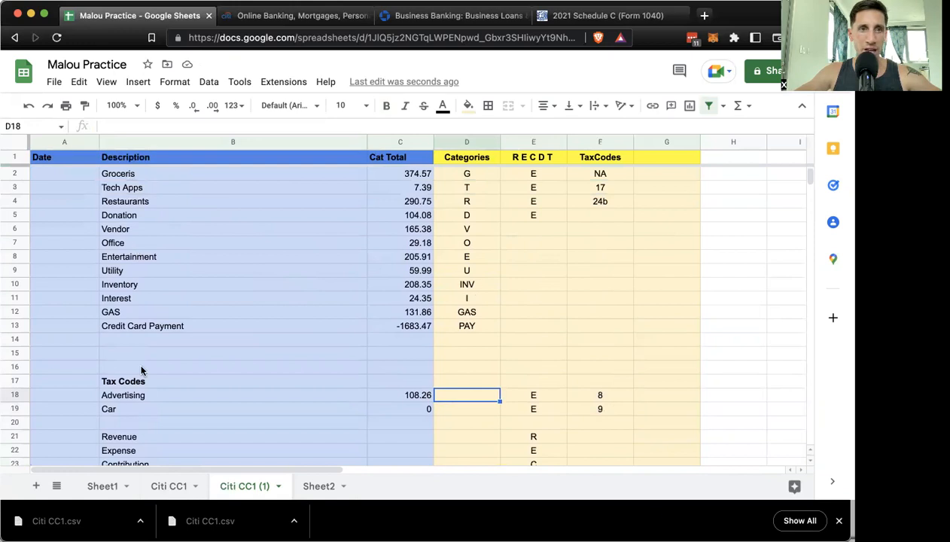
pyautogui.click(140, 339)
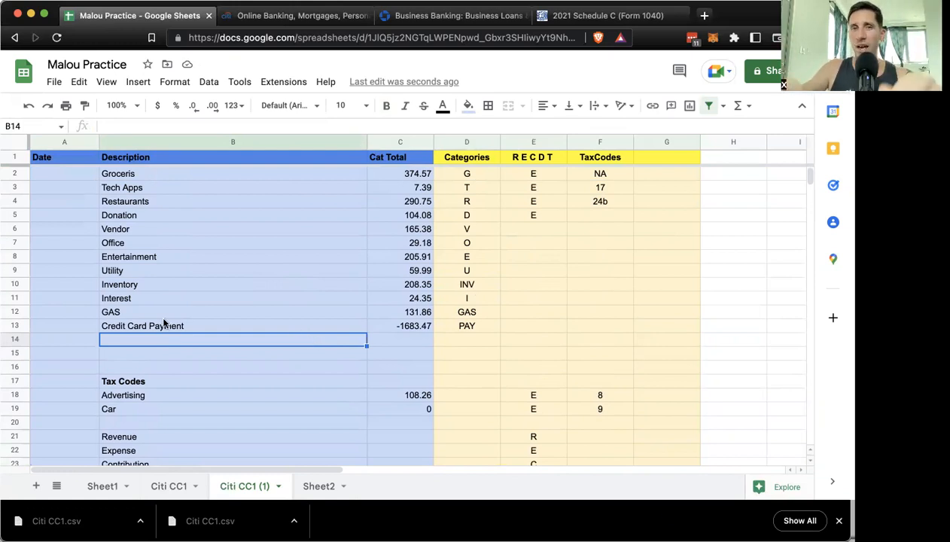
pyautogui.click(603, 393)
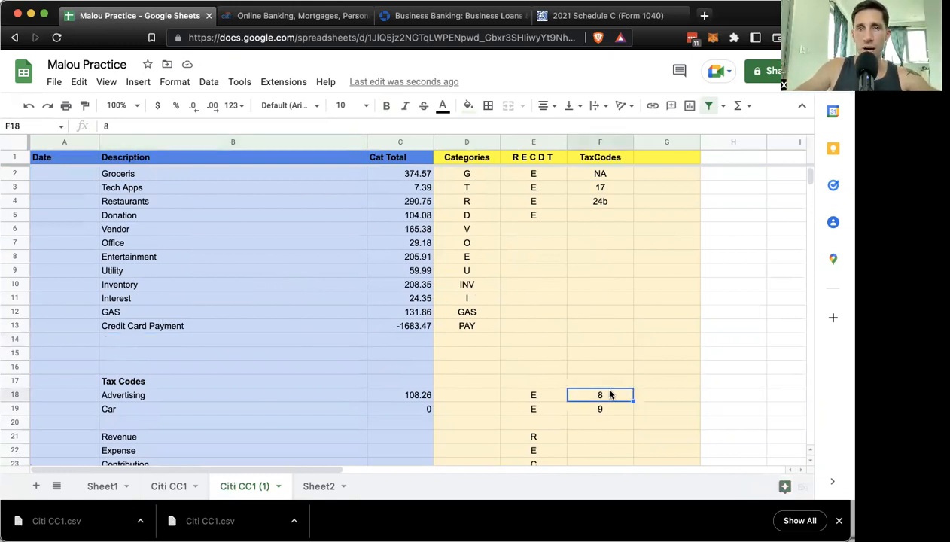
pyautogui.scroll(-2, 443, 400)
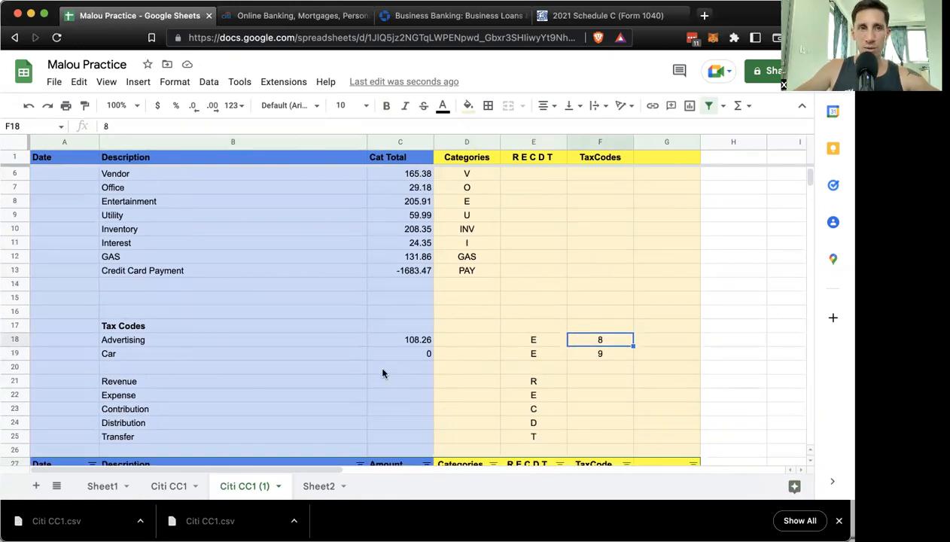
pyautogui.scroll(-2, 383, 374)
pyautogui.click(402, 328)
pyautogui.click(408, 341)
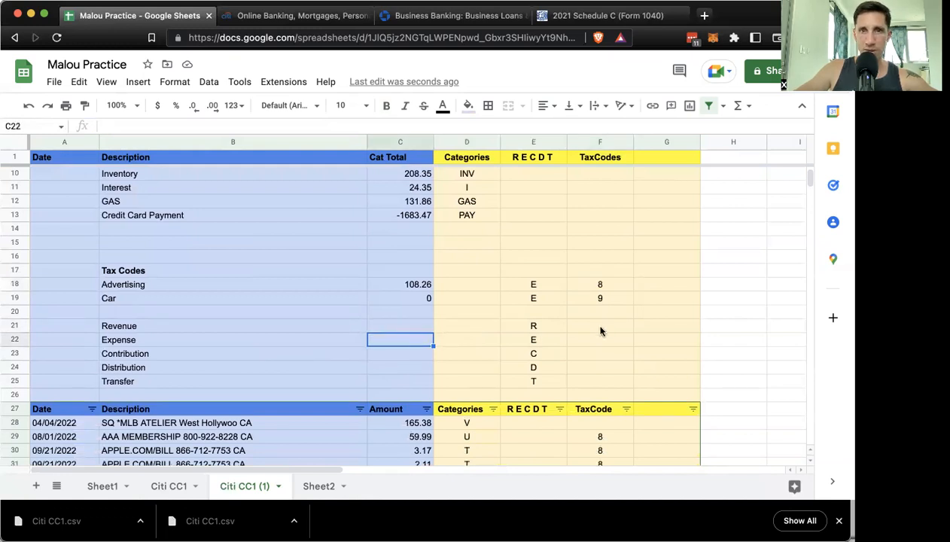
pyautogui.moveTo(525, 329); pyautogui.dragTo(527, 383)
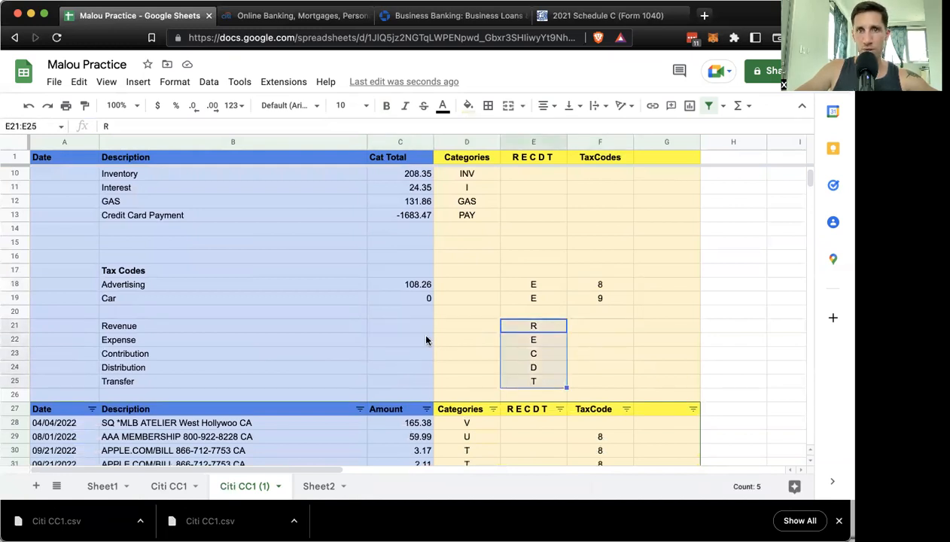
pyautogui.scroll(2, 382, 336)
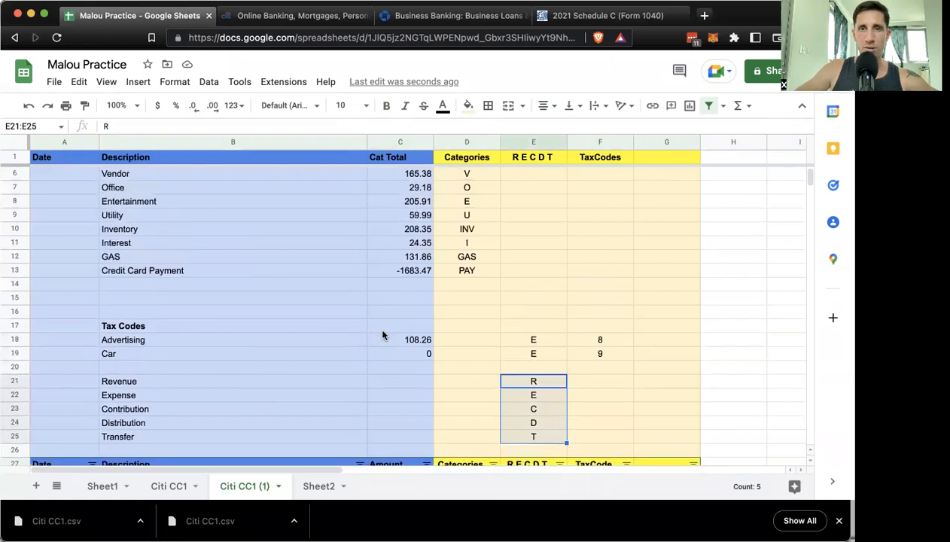
pyautogui.click(411, 383)
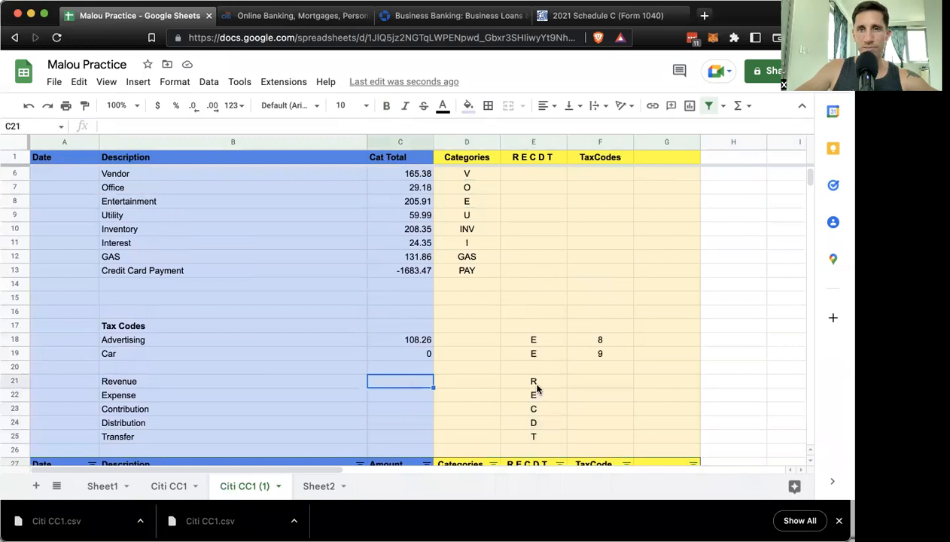
pyautogui.scroll(-3, 537, 388)
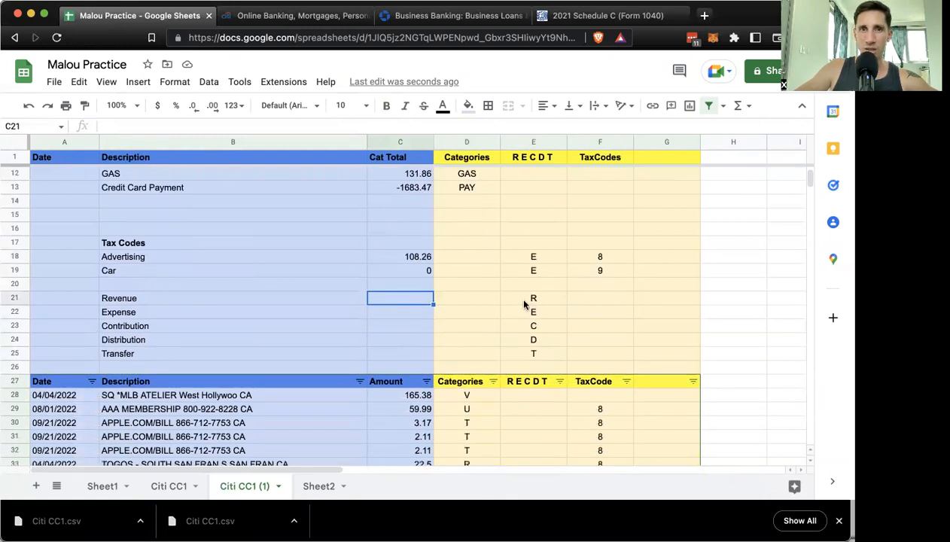
# Step: Copy the Advertising SUMIF formula from C18 into the Revenue total cell C21
pyautogui.click(403, 259)
pyautogui.hotkey('ctrl', 'c')
pyautogui.click(397, 299)
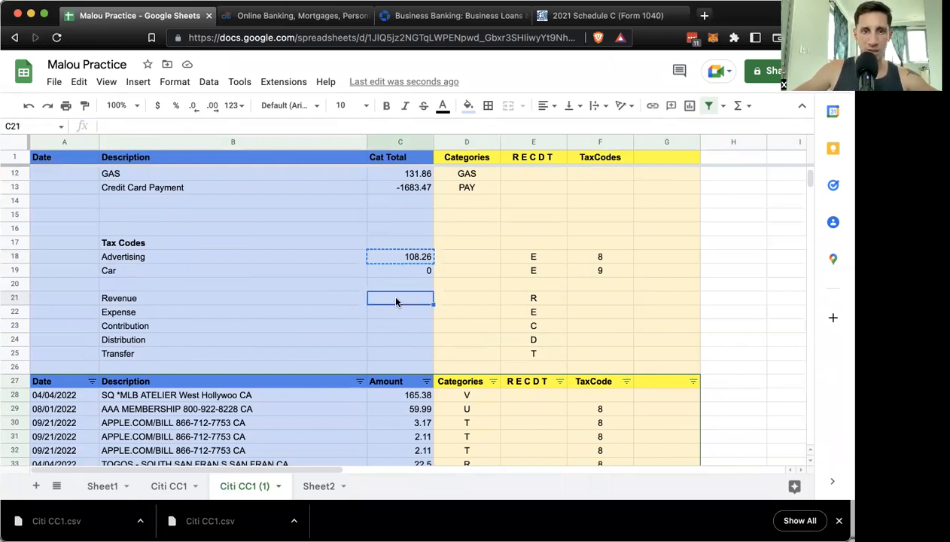
pyautogui.hotkey('ctrl', 'v')
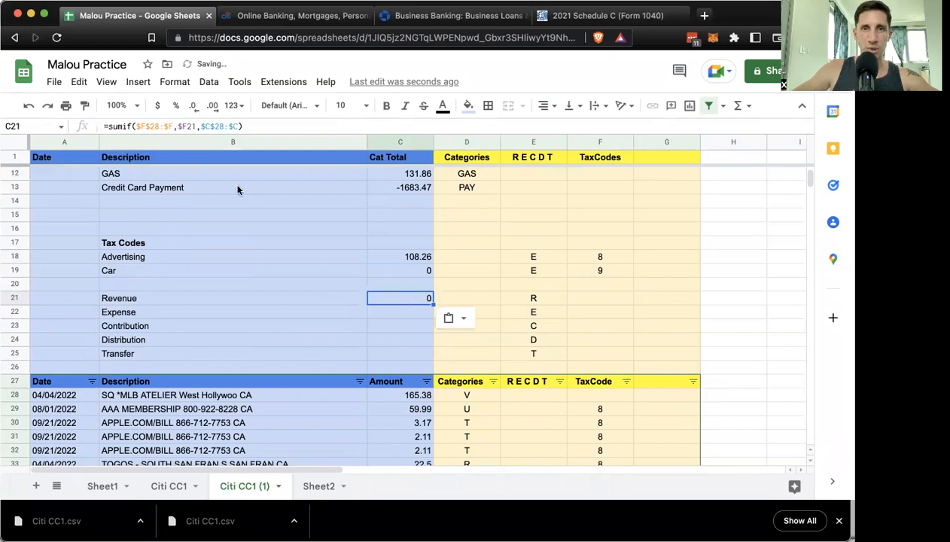
# Step: Point the Revenue formula at the RECDT column, giving =sumif($E$28:$E,$E21,$C$28:$C)
pyautogui.doubleClick(402, 292)
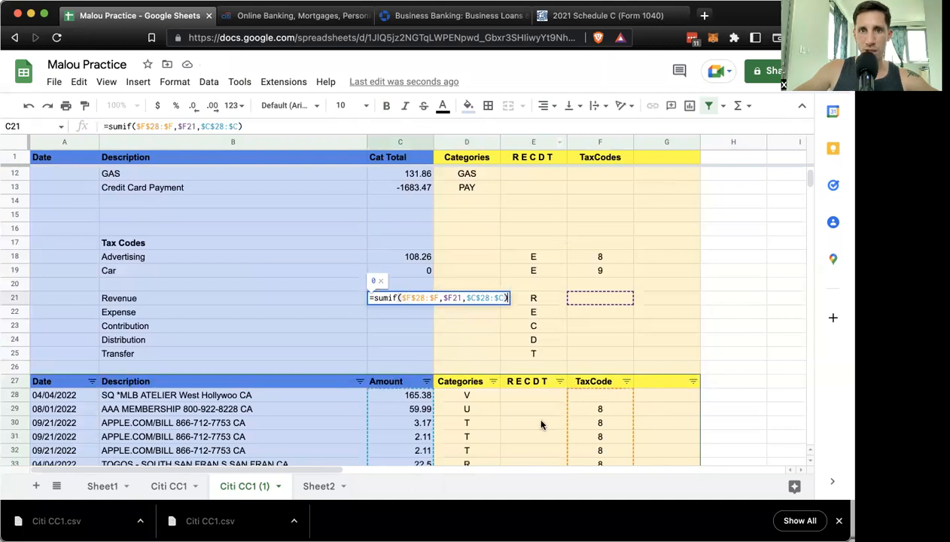
pyautogui.click(410, 294)
pyautogui.press('BackSpace')
pyautogui.write('E')
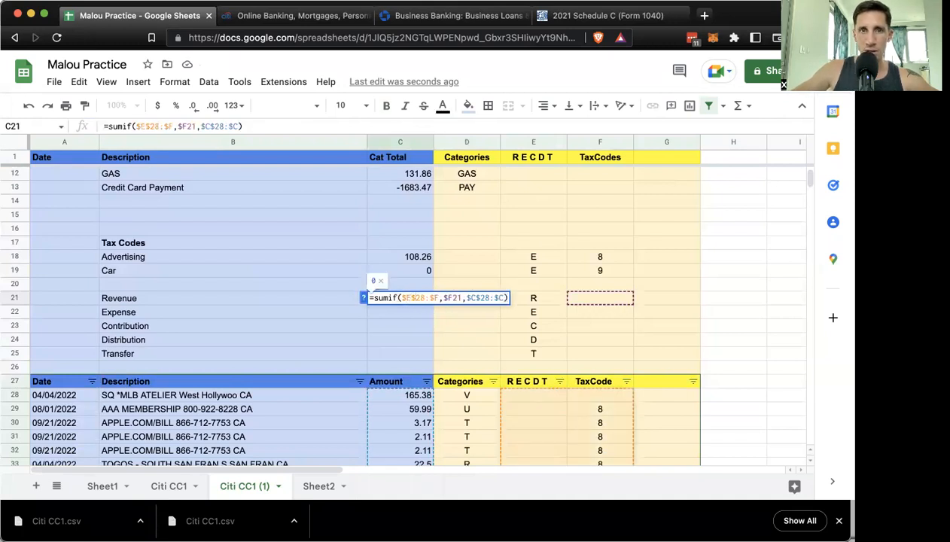
pyautogui.press('BackSpace')
pyautogui.write('E')
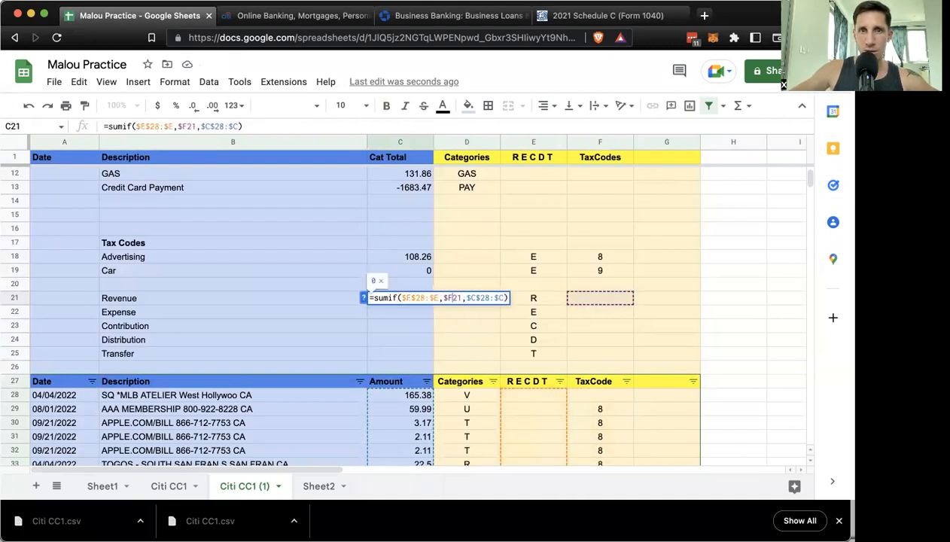
pyautogui.press('Delete')
pyautogui.write('E')
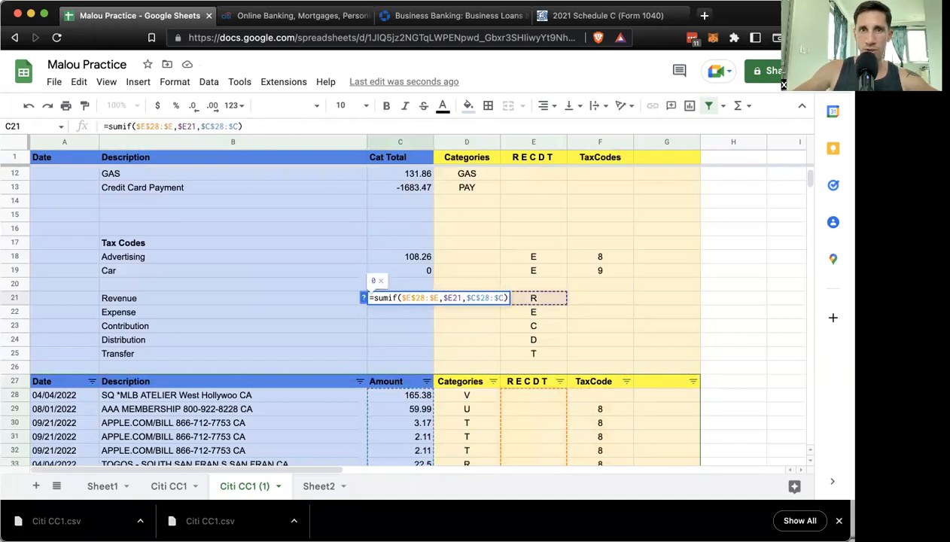
pyautogui.press('Return')
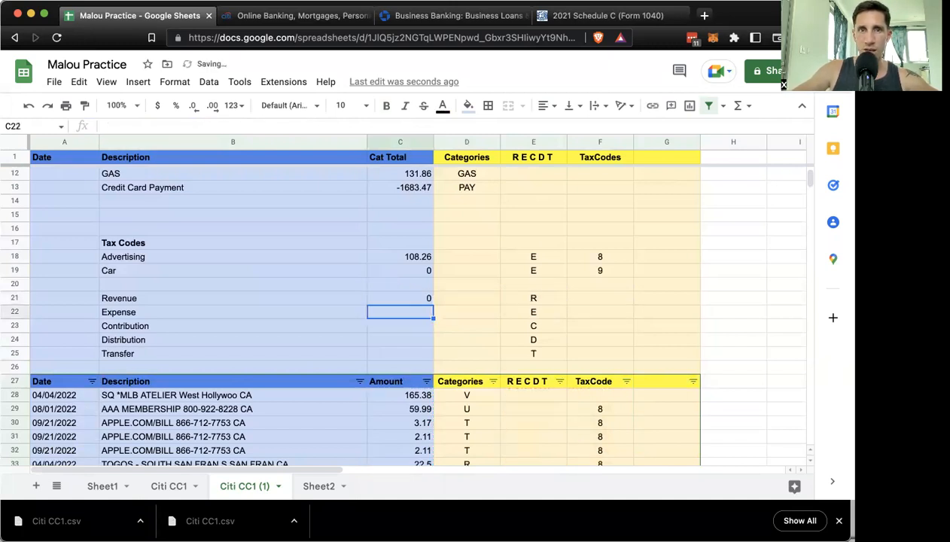
# Step: Review the RECDT column of the transaction list from row 28 down to row 81 for assigned and missing codes
pyautogui.click(541, 400)
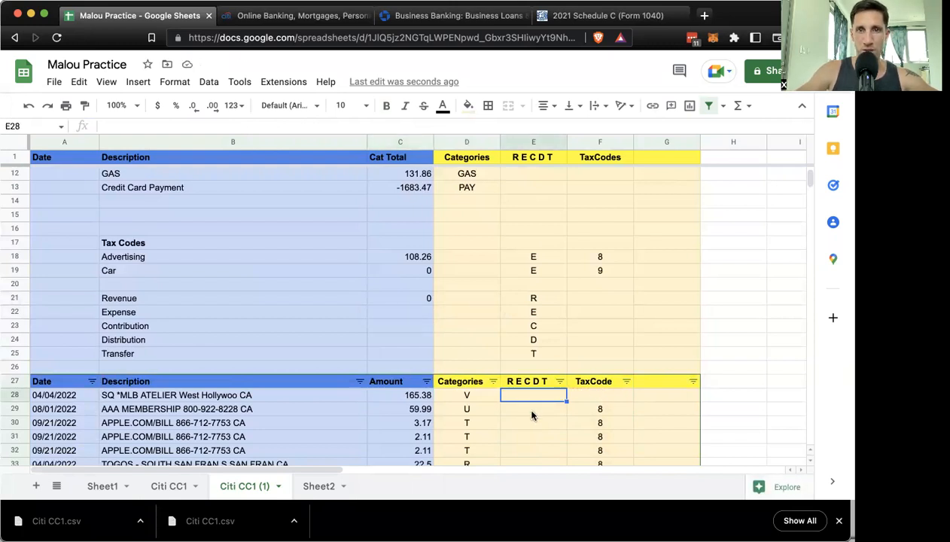
pyautogui.scroll(-3, 532, 415)
pyautogui.scroll(-6, 532, 415)
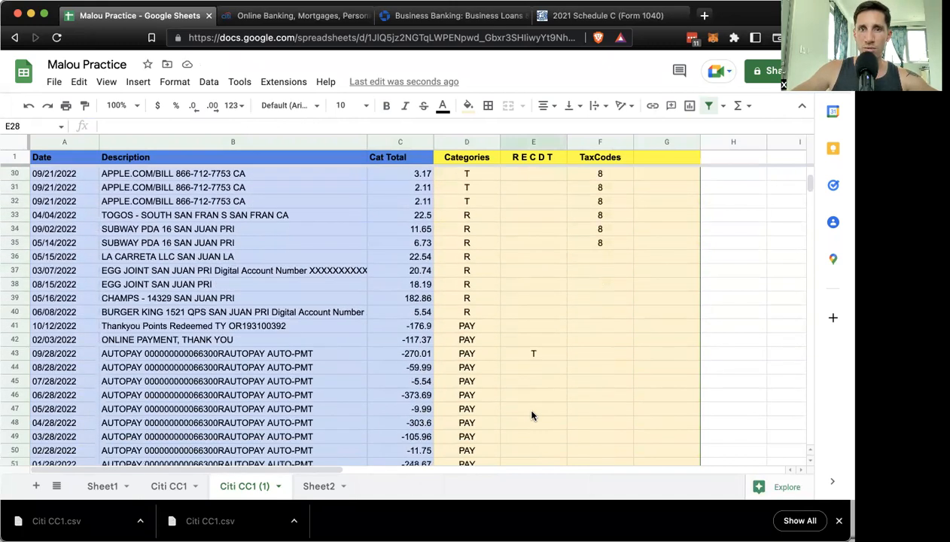
pyautogui.scroll(-8, 532, 415)
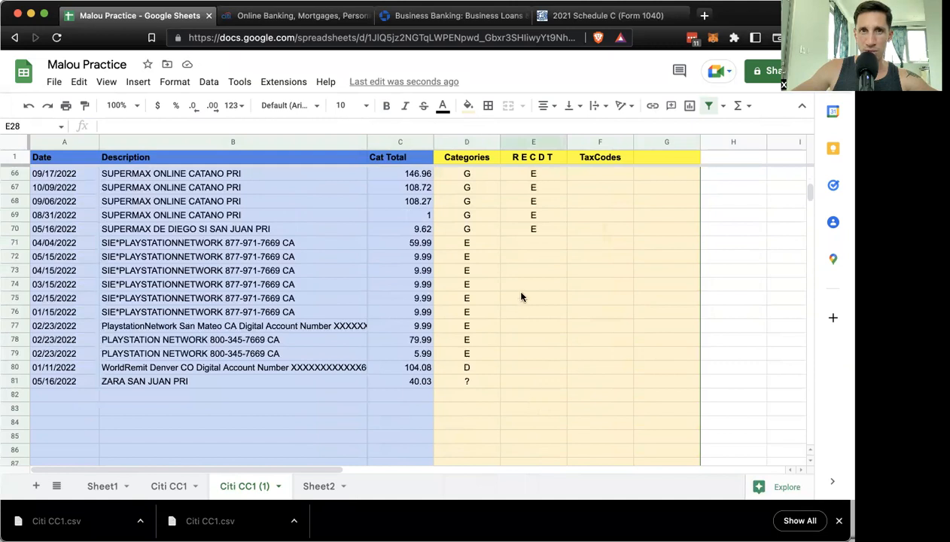
pyautogui.scroll(5, 522, 297)
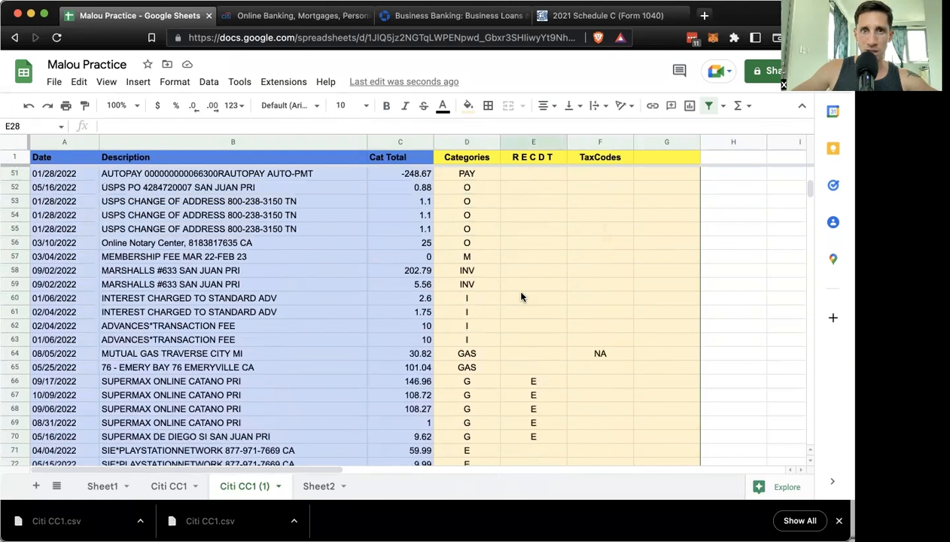
pyautogui.scroll(4, 522, 297)
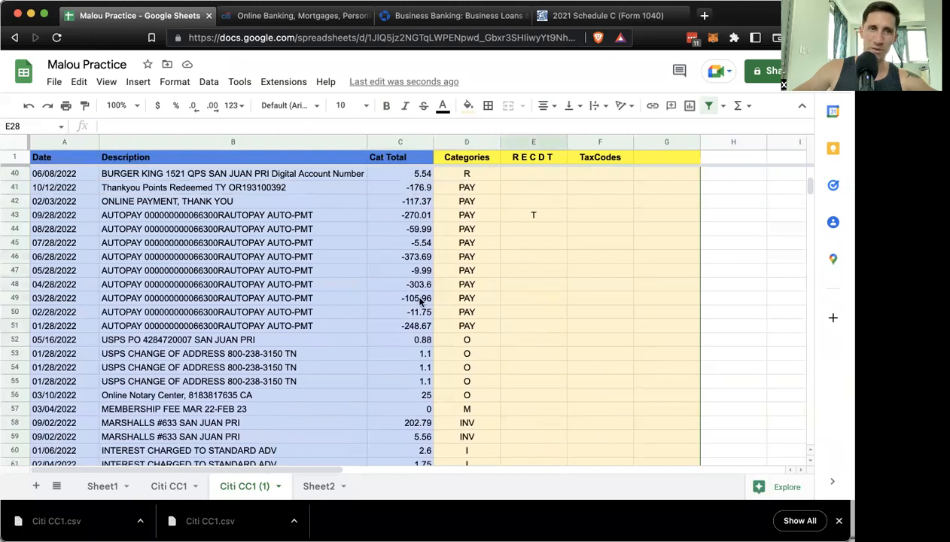
pyautogui.scroll(7, 508, 286)
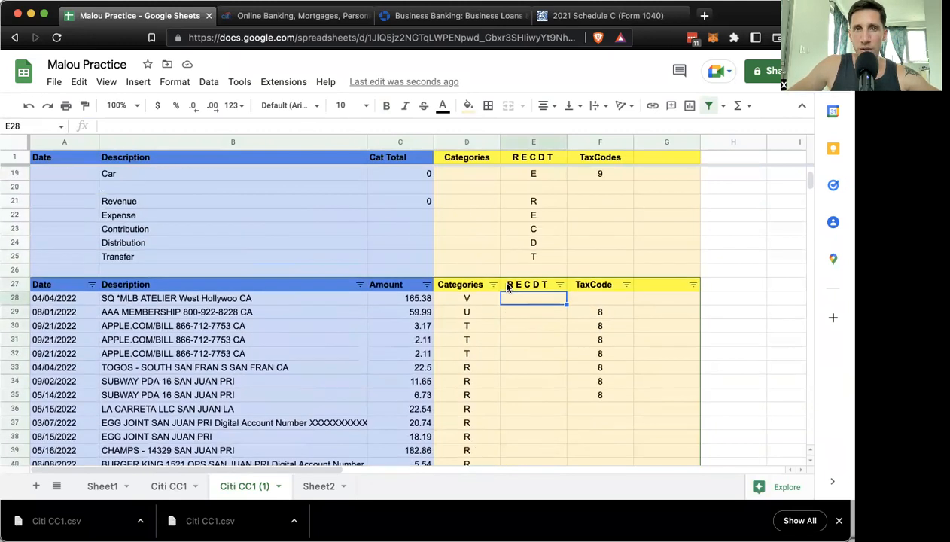
pyautogui.scroll(2, 508, 286)
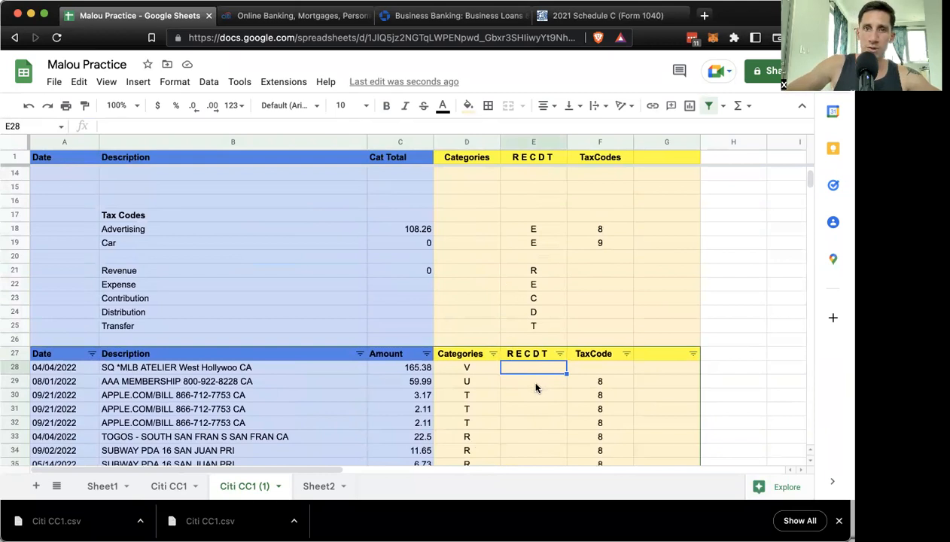
# Step: Test the Revenue total by entering R as the RECDT code in E28, and clear the cell again
pyautogui.write('R E C D T')
pyautogui.press('Return')
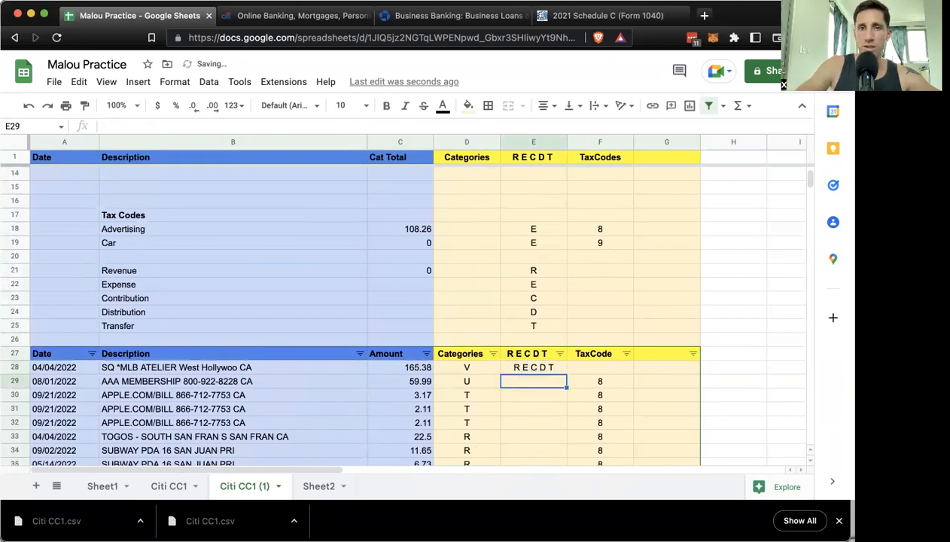
pyautogui.doubleClick(536, 367)
pyautogui.moveTo(521, 367); pyautogui.dragTo(555, 367)
pyautogui.press('BackSpace')
pyautogui.press('Return')
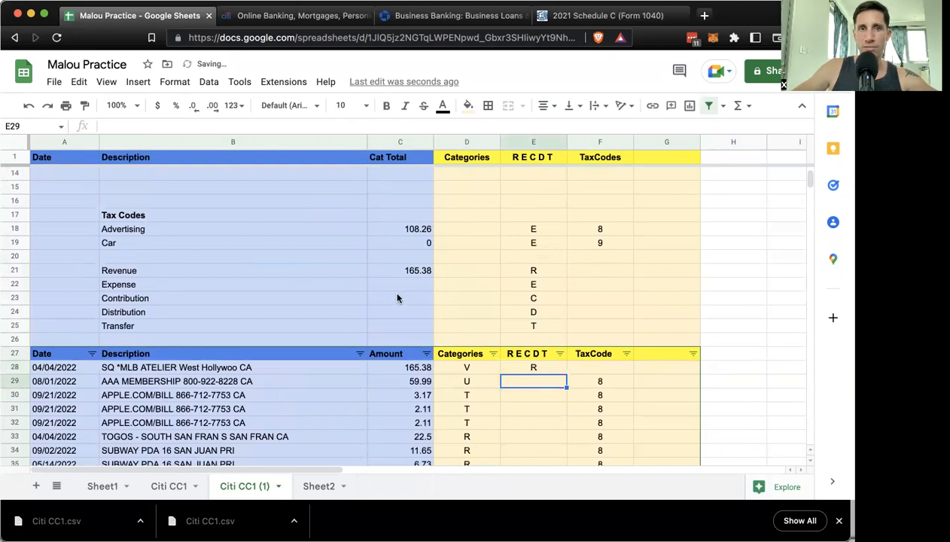
pyautogui.click(521, 363)
pyautogui.press('Delete')
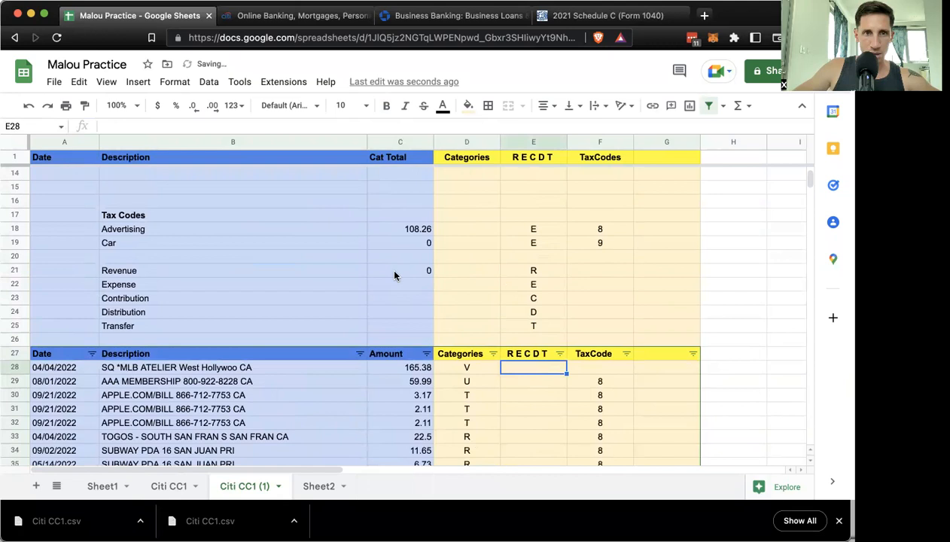
# Step: Enter RECDT code E for the first transaction in E28 and fill it down through E42
pyautogui.click(419, 285)
pyautogui.scroll(-3, 529, 321)
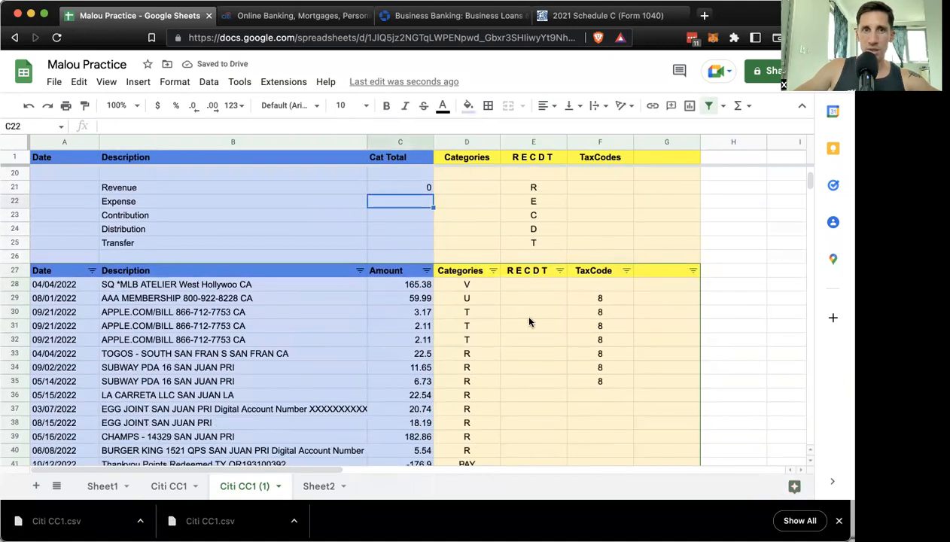
pyautogui.click(522, 287)
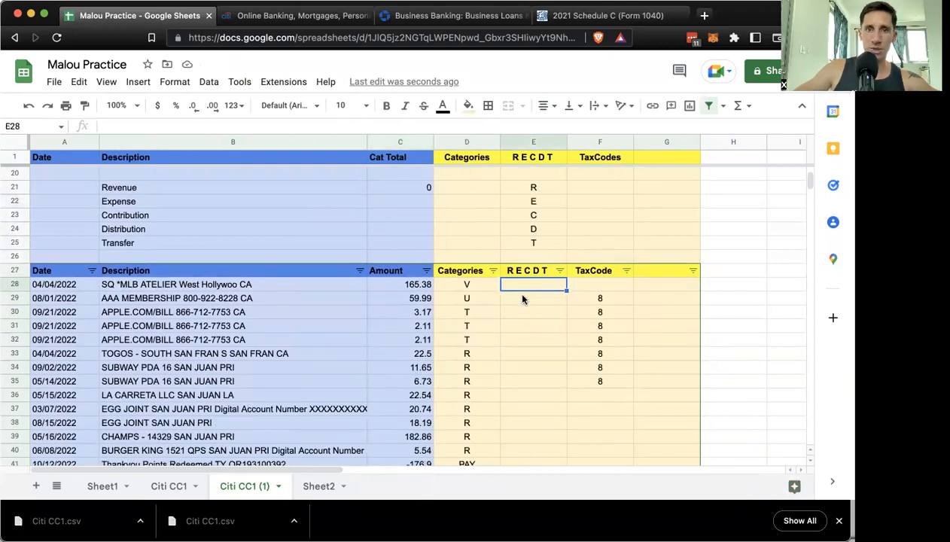
pyautogui.scroll(-3, 523, 294)
pyautogui.write('E')
pyautogui.press('Return')
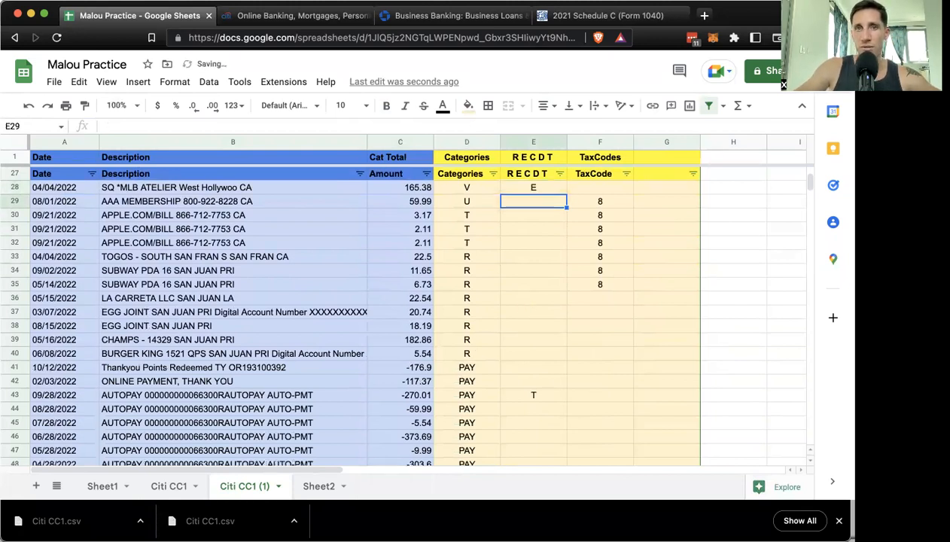
pyautogui.click(547, 188)
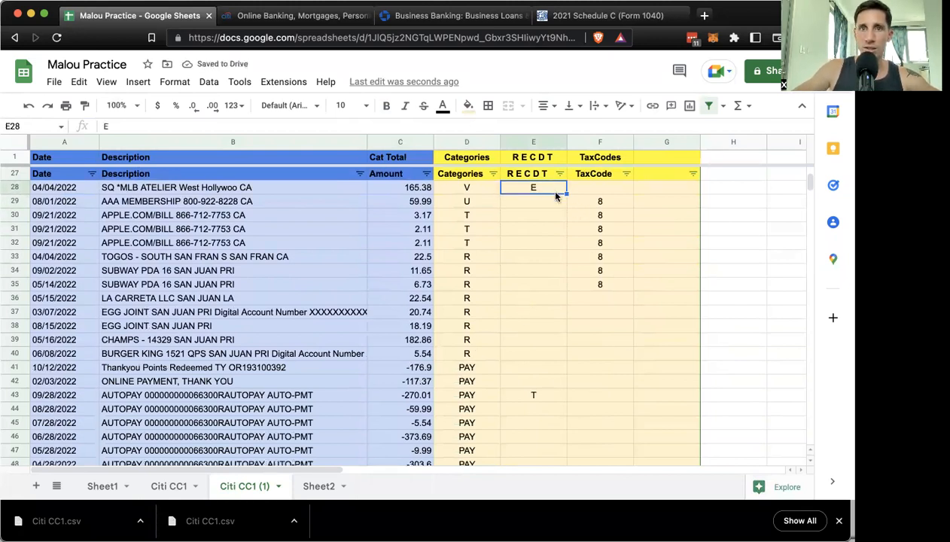
pyautogui.moveTo(567, 194); pyautogui.dragTo(566, 377)
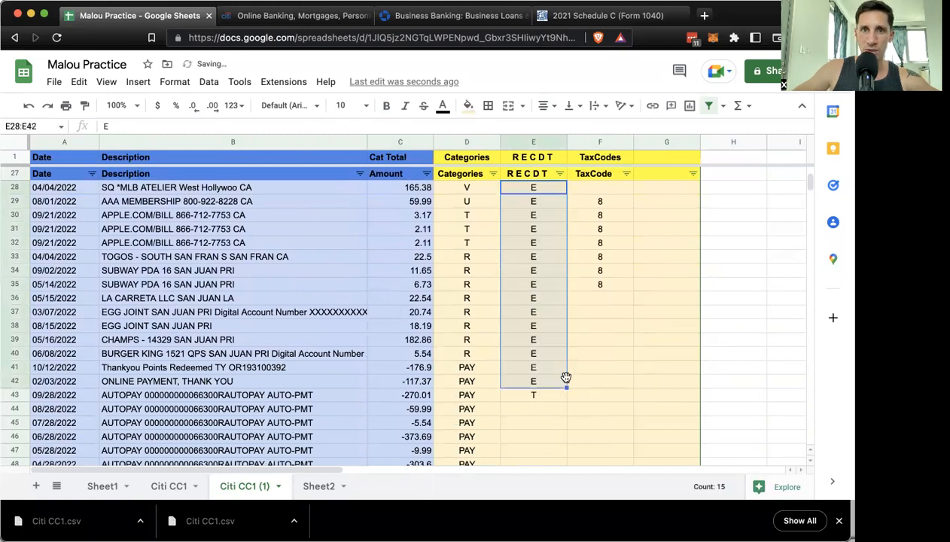
# Step: Set the RECDT code to T in E41 and fill it down the PAY transactions through E51
pyautogui.click(529, 367)
pyautogui.write('R')
pyautogui.press('BackSpace')
pyautogui.write('T')
pyautogui.press('BackSpace')
pyautogui.press('BackSpace')
pyautogui.write('T')
pyautogui.press('Return')
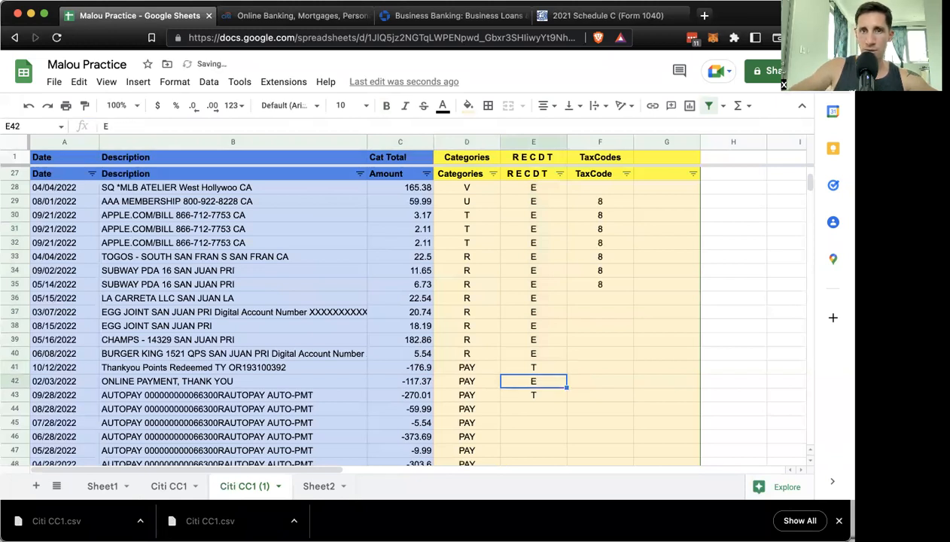
pyautogui.click(548, 368)
pyautogui.moveTo(566, 374); pyautogui.dragTo(544, 409)
pyautogui.click(604, 329)
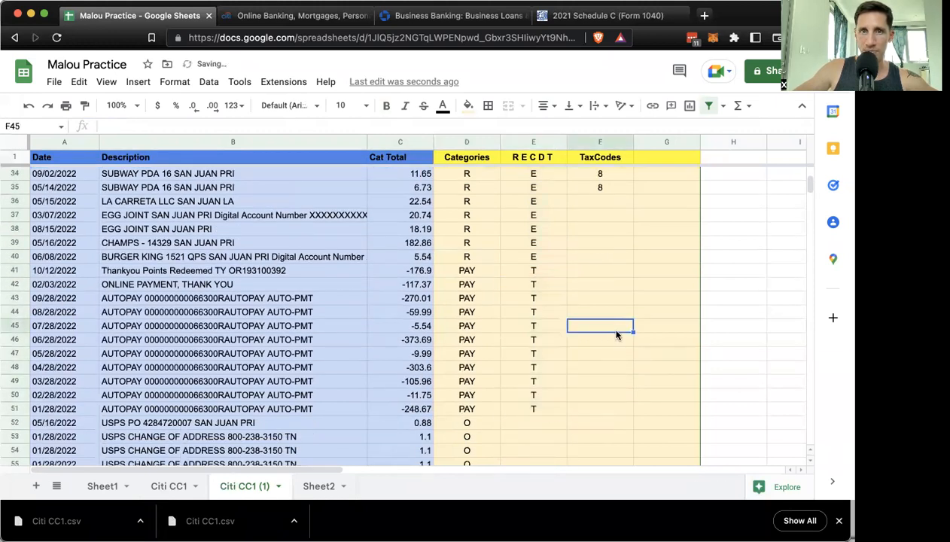
# Step: Enter RECDT code E in E52 for the USPS PO transaction and fill it down through the last transaction in E81
pyautogui.scroll(-4, 531, 376)
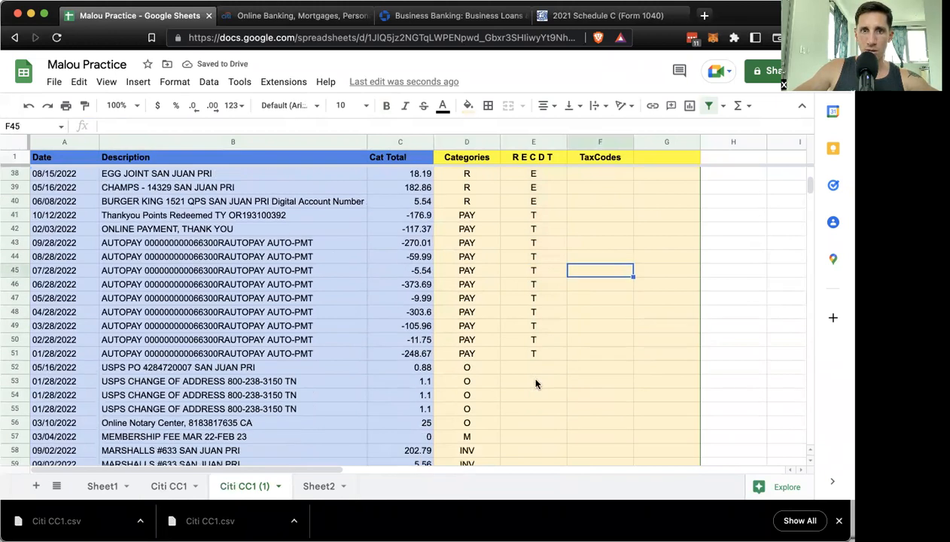
pyautogui.click(526, 315)
pyautogui.write('E')
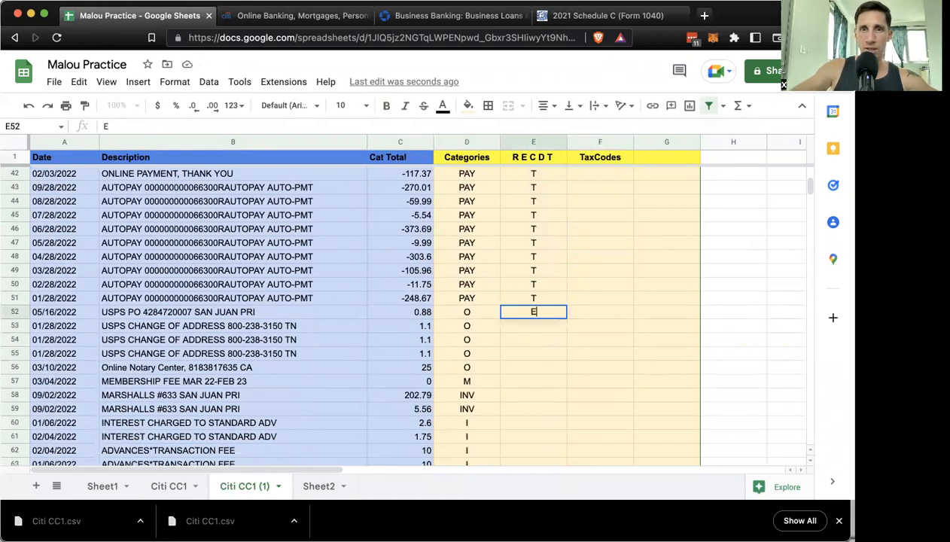
pyautogui.press('Return')
pyautogui.click(535, 313)
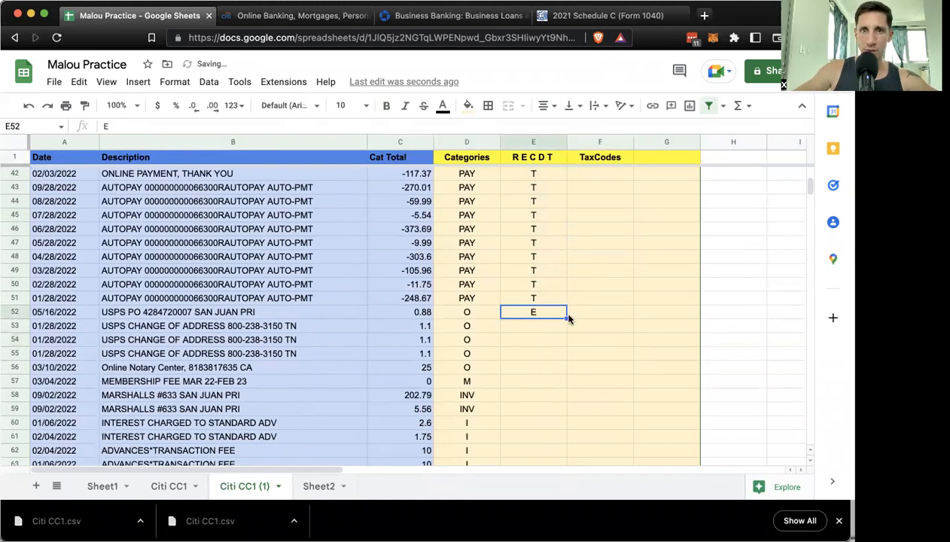
pyautogui.moveTo(567, 317); pyautogui.dragTo(551, 329)
# Step: Examine the completed RECDT codes against the descriptions and amounts of all transactions
pyautogui.scroll(5, 438, 223)
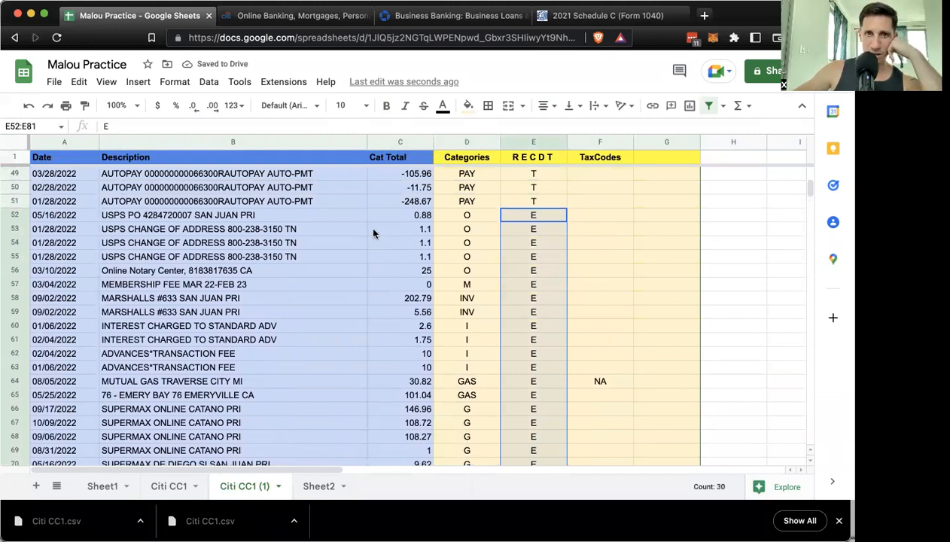
pyautogui.scroll(-2, 384, 272)
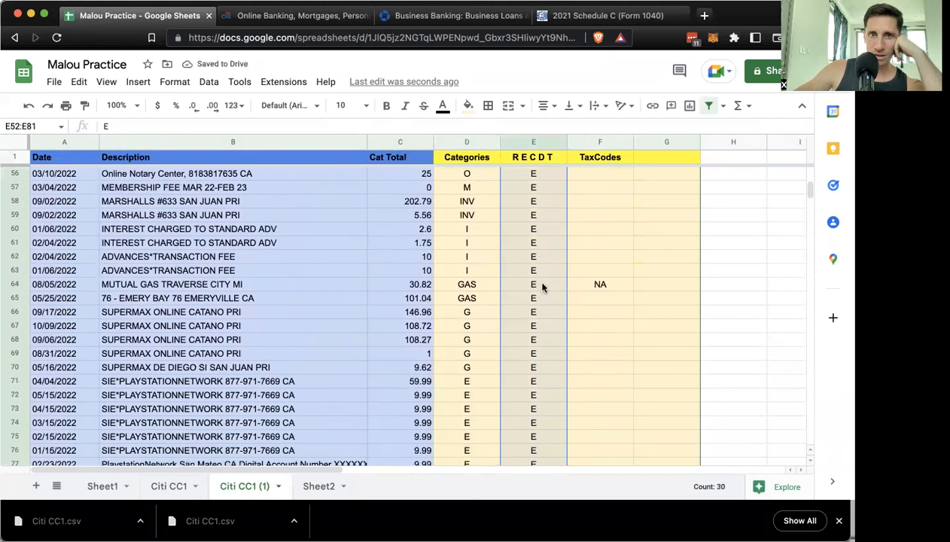
pyautogui.scroll(-2, 542, 286)
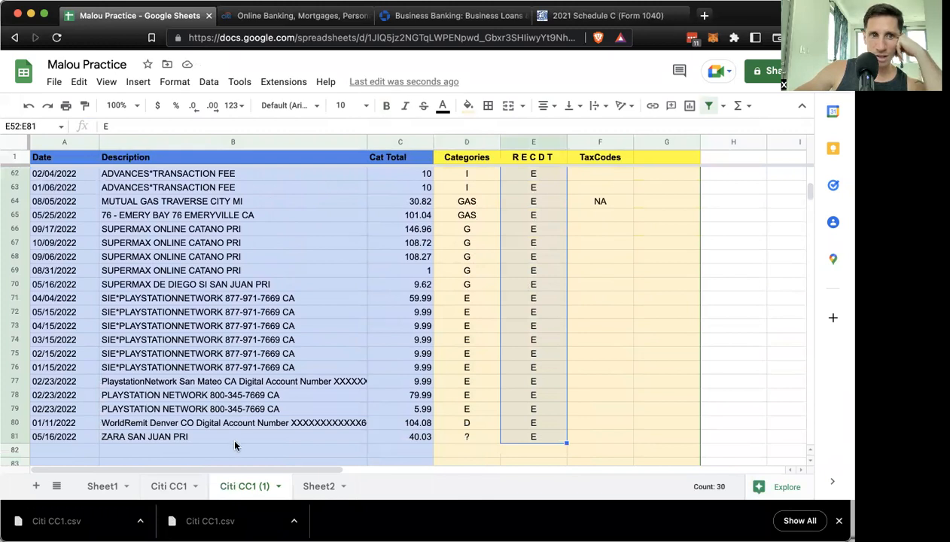
pyautogui.scroll(6, 243, 325)
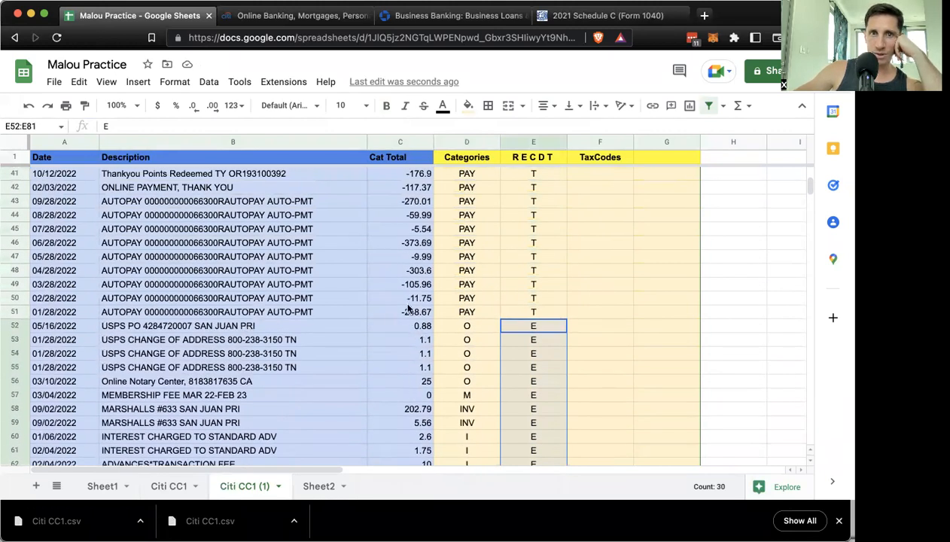
pyautogui.scroll(3, 408, 302)
pyautogui.scroll(3, 408, 301)
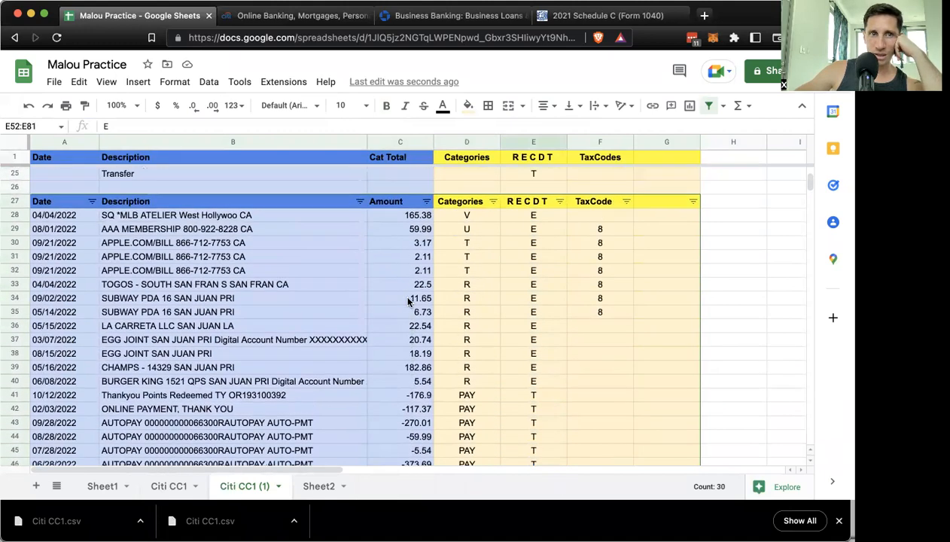
pyautogui.scroll(-2, 408, 302)
pyautogui.scroll(-1, 409, 301)
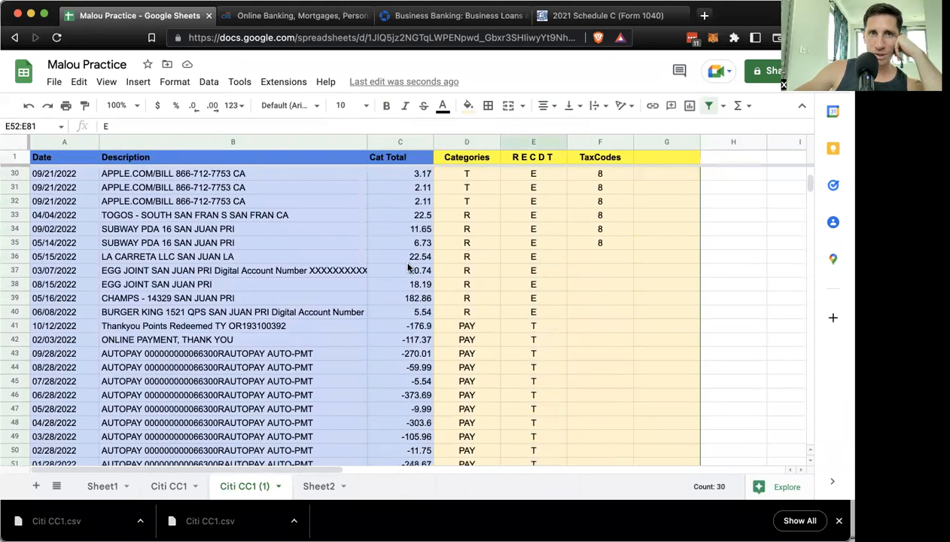
# Step: Sort the transaction table by Amount in ascending order
pyautogui.scroll(3, 409, 270)
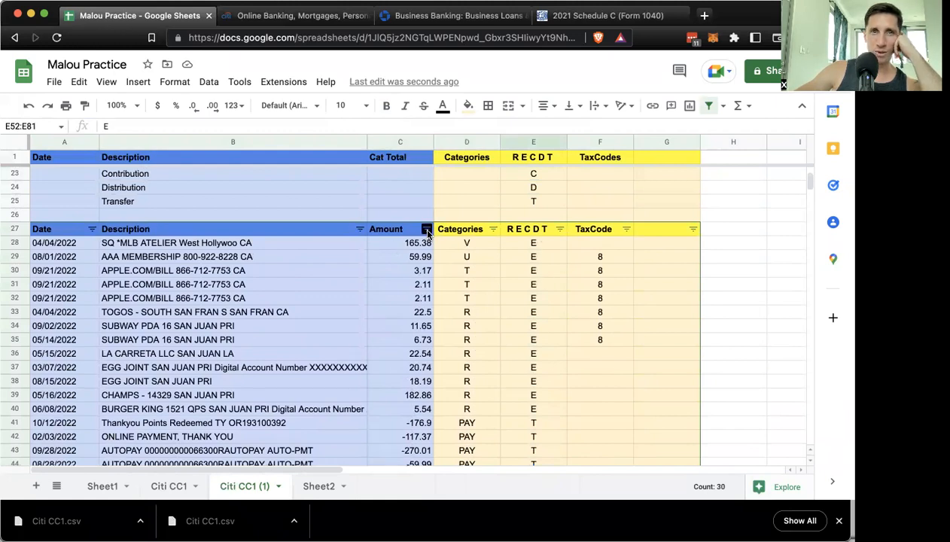
pyautogui.click(426, 230)
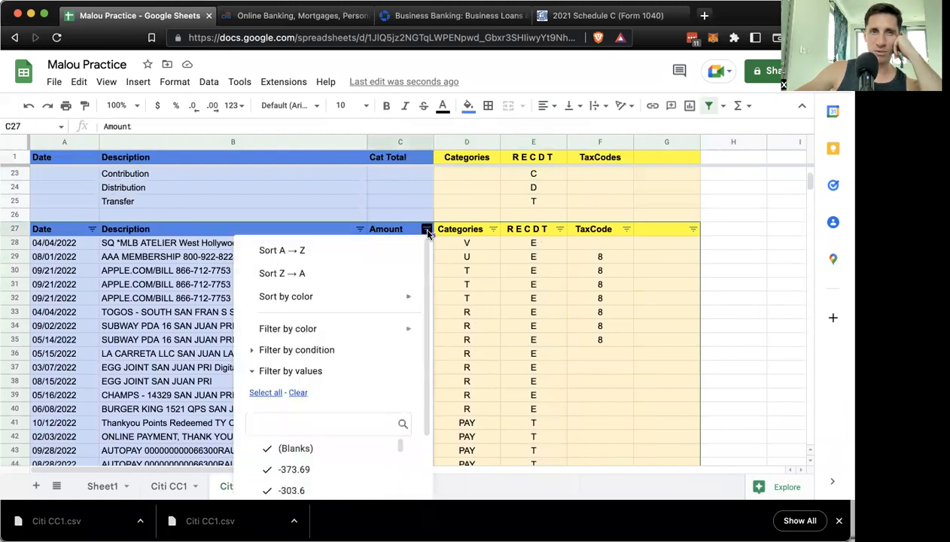
pyautogui.click(368, 252)
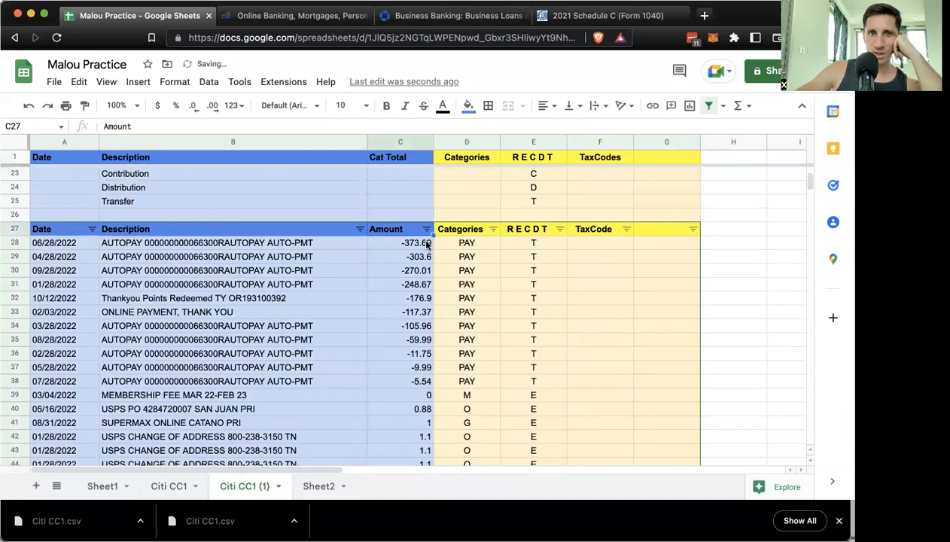
# Step: Examine the sorted transactions, comparing their amounts, categories, RECDT codes and tax codes down to the last row
pyautogui.scroll(-12, 416, 331)
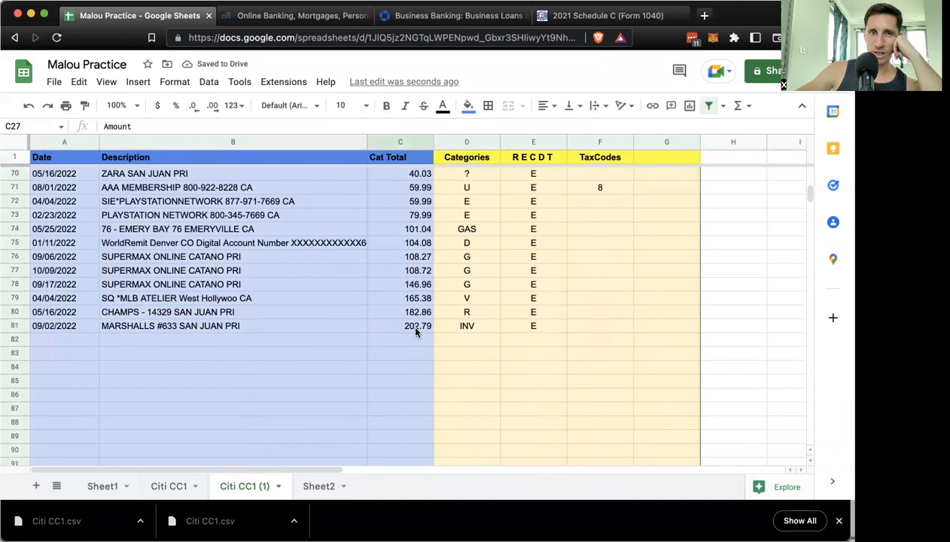
pyautogui.scroll(14, 416, 332)
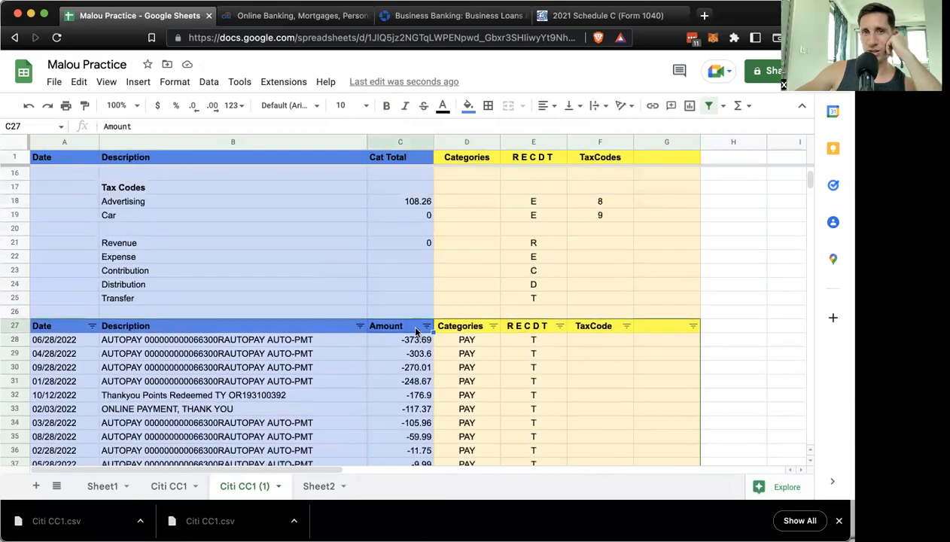
pyautogui.scroll(-13, 507, 401)
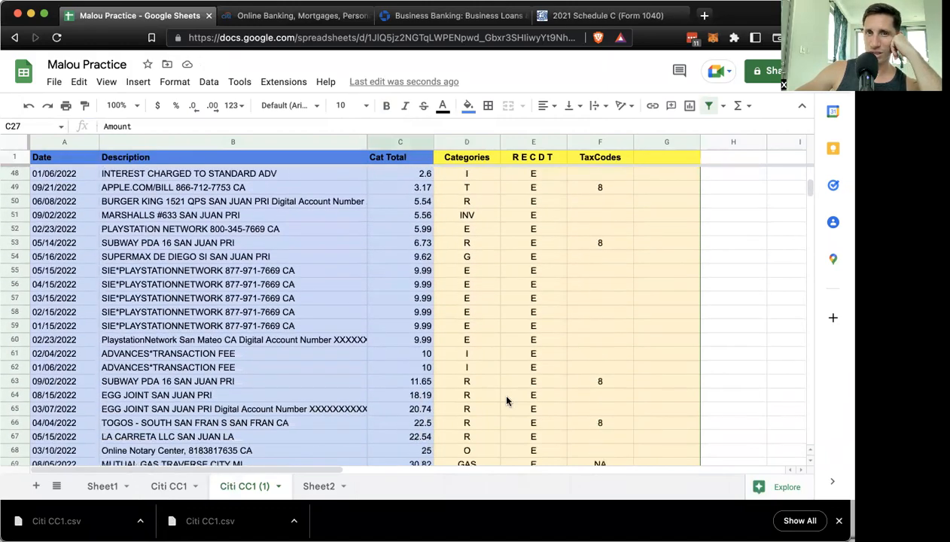
pyautogui.scroll(-3, 507, 401)
pyautogui.scroll(11, 506, 401)
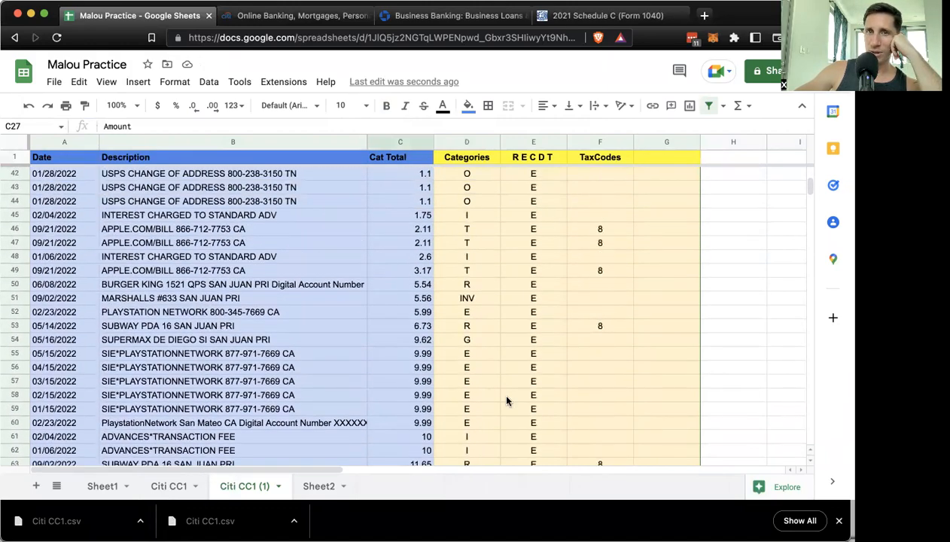
pyautogui.scroll(4, 507, 401)
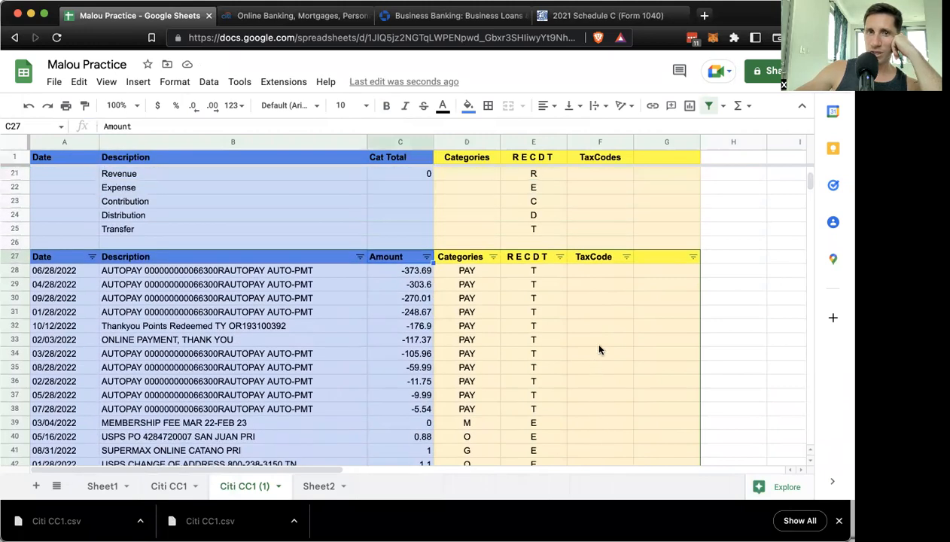
pyautogui.click(584, 330)
pyautogui.scroll(-6, 588, 316)
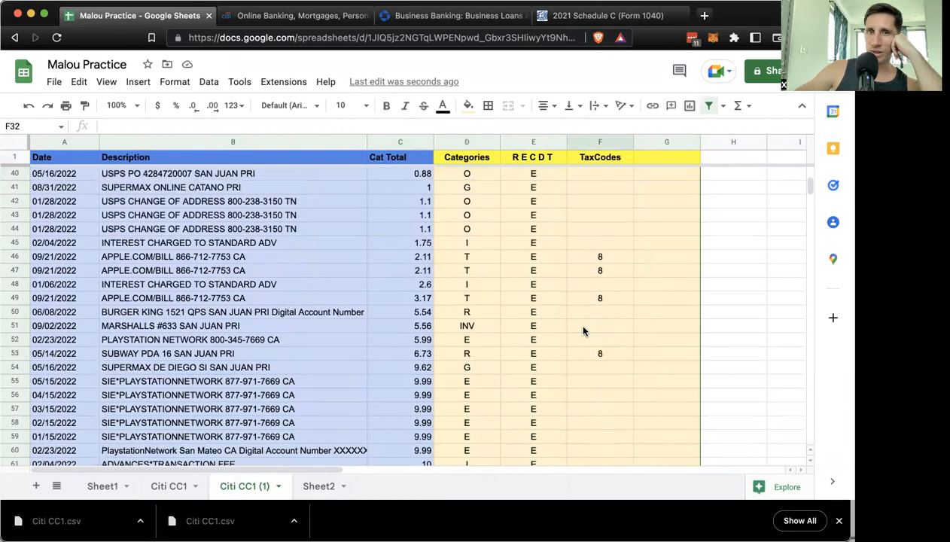
pyautogui.click(604, 299)
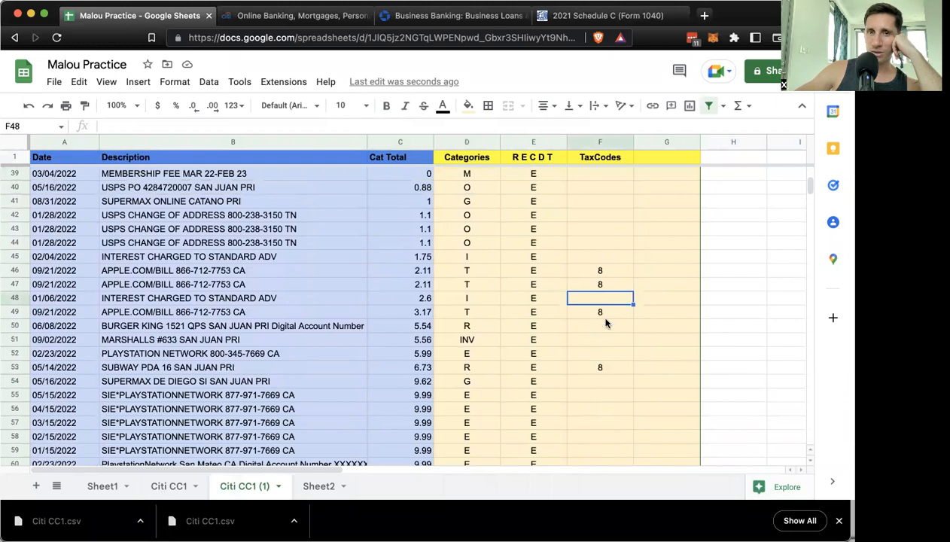
pyautogui.click(606, 398)
pyautogui.scroll(-3, 607, 402)
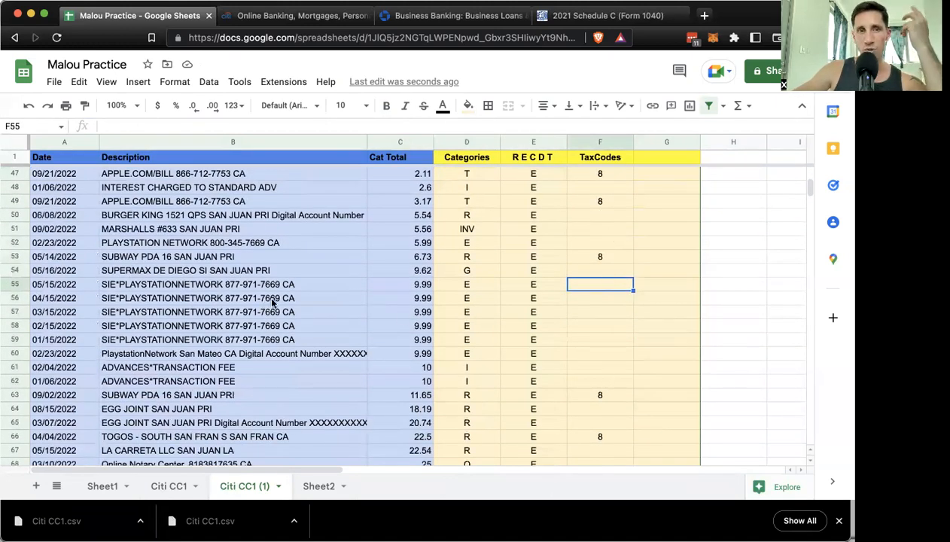
pyautogui.scroll(-10, 602, 314)
# Step: Fill the Revenue SUMIF formula in C21 down through C25 to total the Expense, Contribution, Distribution and Transfer codes
pyautogui.scroll(18, 602, 314)
pyautogui.scroll(6, 603, 314)
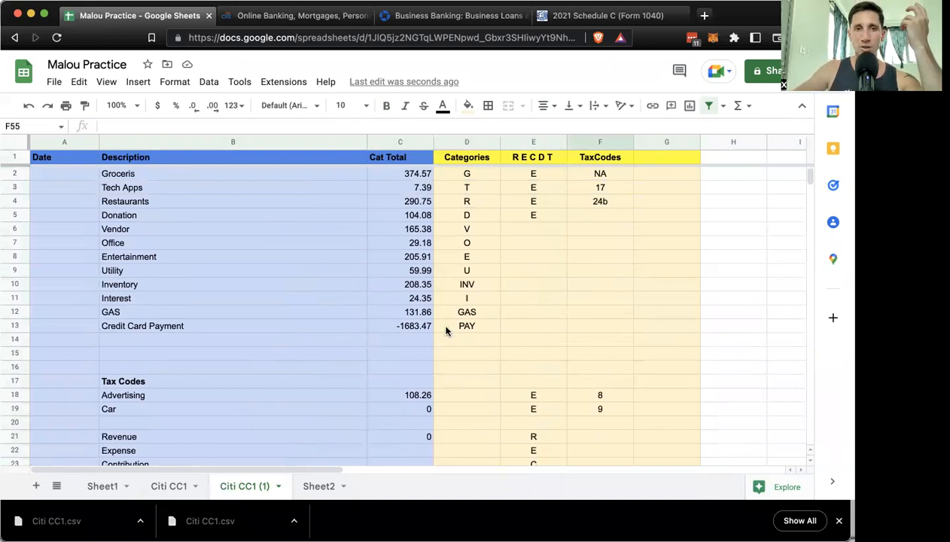
pyautogui.scroll(-3, 445, 331)
pyautogui.click(419, 299)
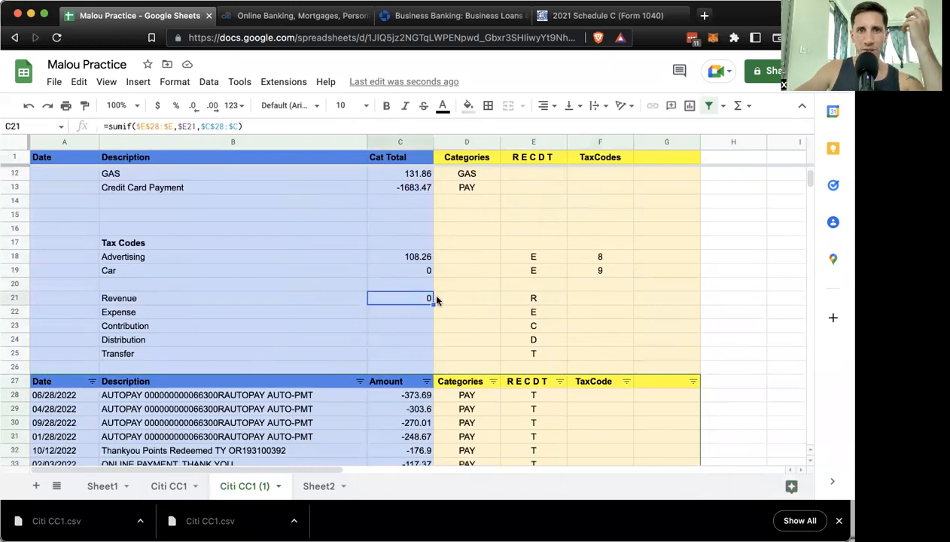
pyautogui.moveTo(433, 304); pyautogui.dragTo(434, 354)
# Step: Inspect the SUMIF formulas for Expense, Contribution and Distribution in C22 to C24 and the ranges they reference
pyautogui.click(533, 312)
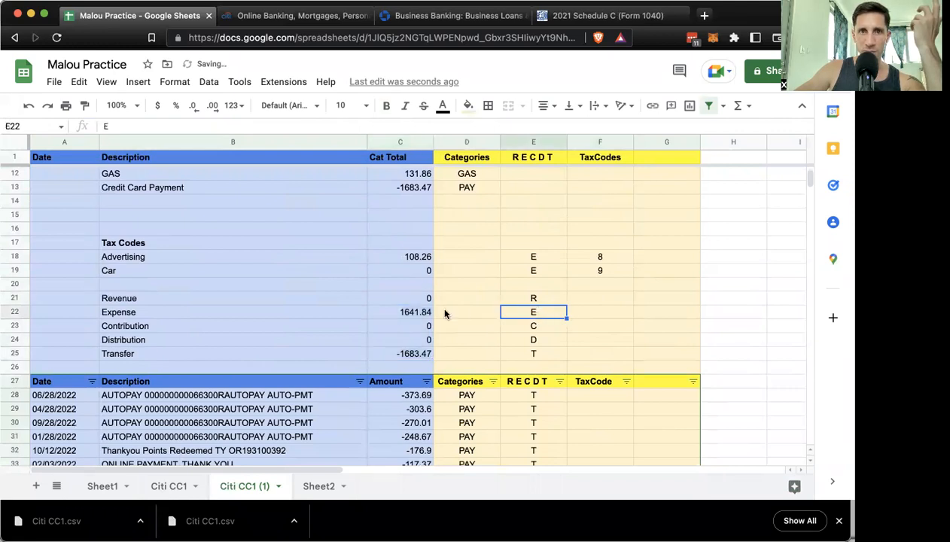
pyautogui.click(418, 312)
pyautogui.doubleClick(418, 312)
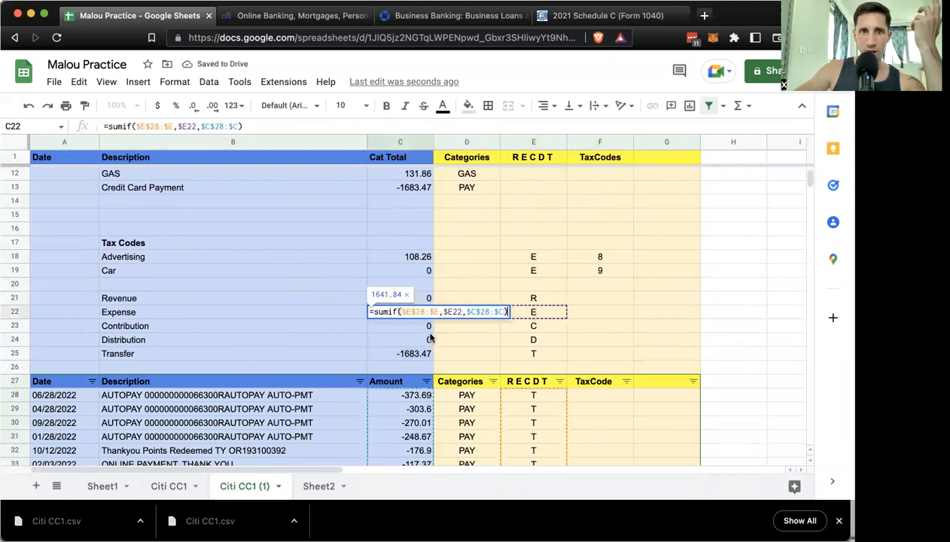
pyautogui.click(423, 330)
pyautogui.doubleClick(421, 325)
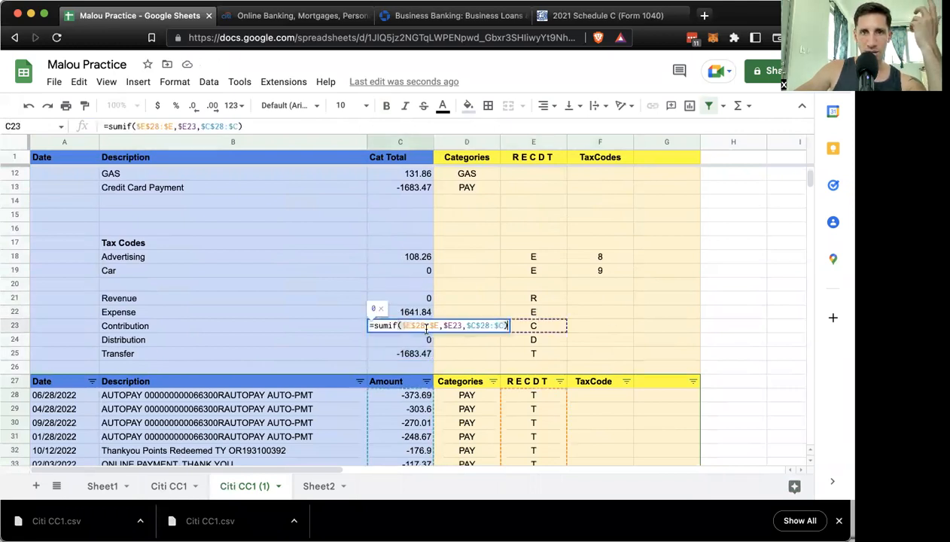
pyautogui.doubleClick(408, 340)
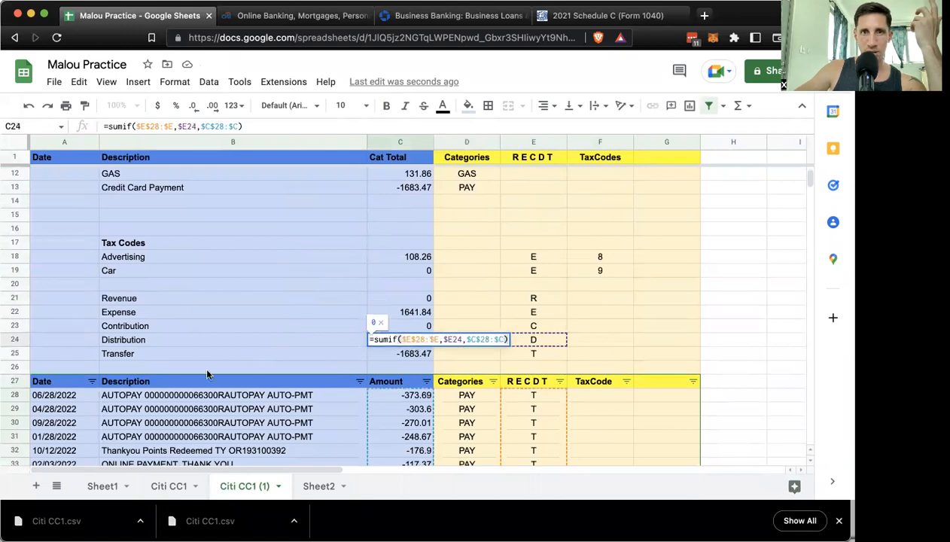
pyautogui.scroll(-10, 207, 374)
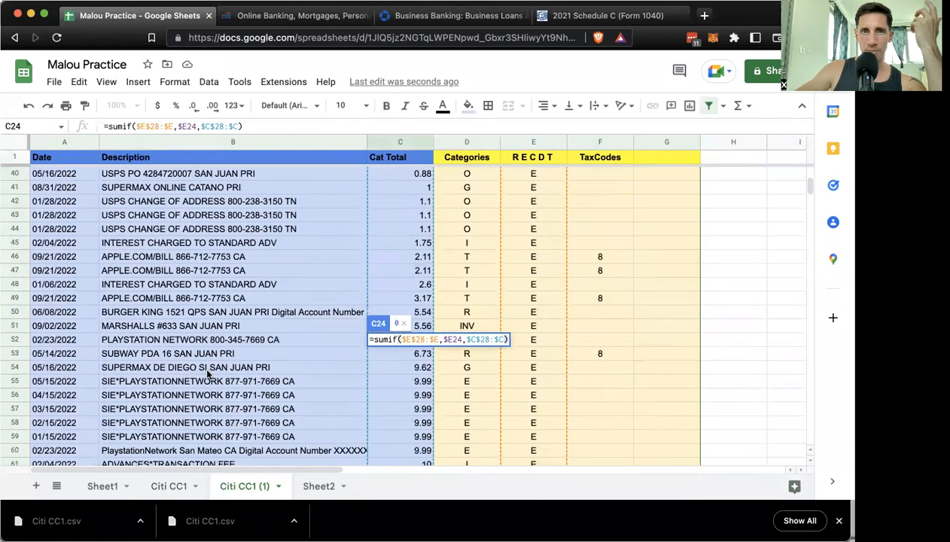
pyautogui.scroll(15, 205, 369)
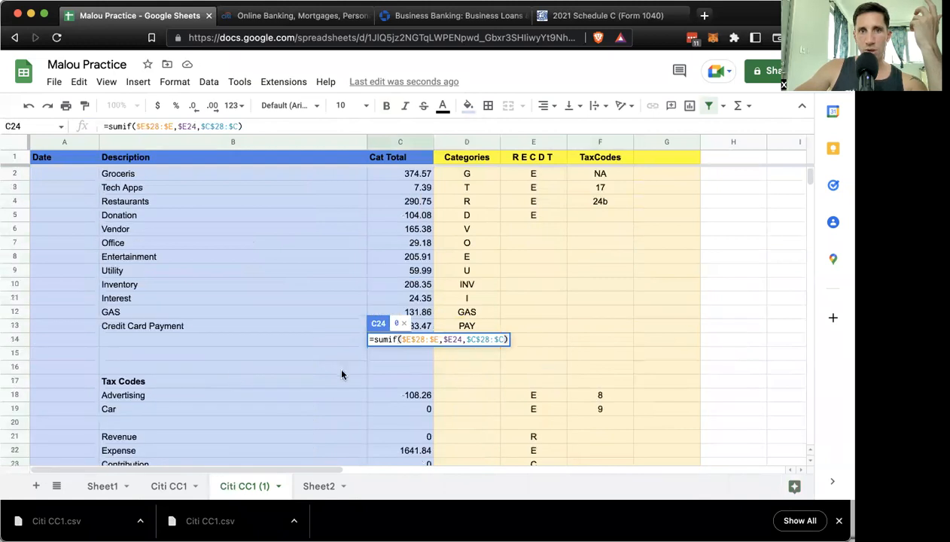
# Step: Compare the Groceries category SUMIF formula in C2 with the Expense SUMIF formula in C22 and their referenced ranges
pyautogui.click(582, 331)
pyautogui.click(401, 176)
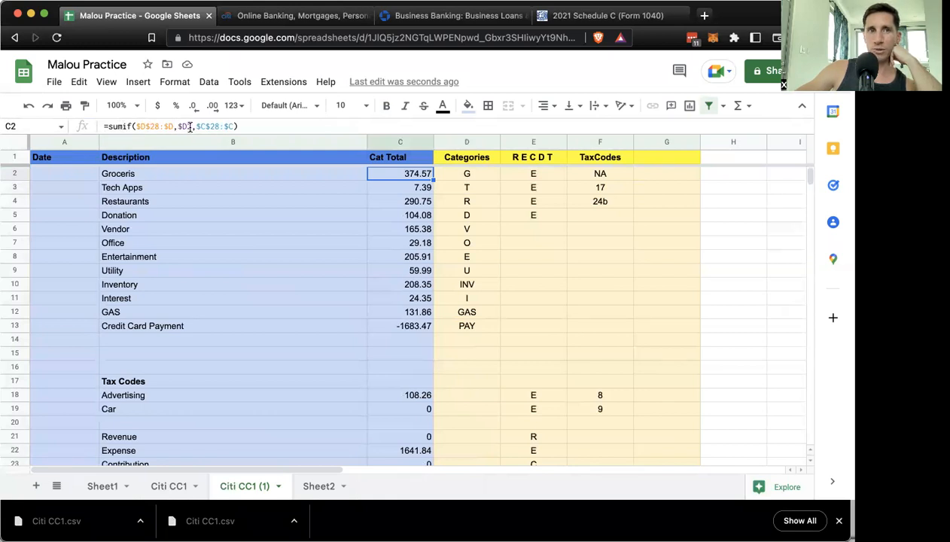
pyautogui.doubleClick(400, 170)
pyautogui.scroll(-10, 343, 262)
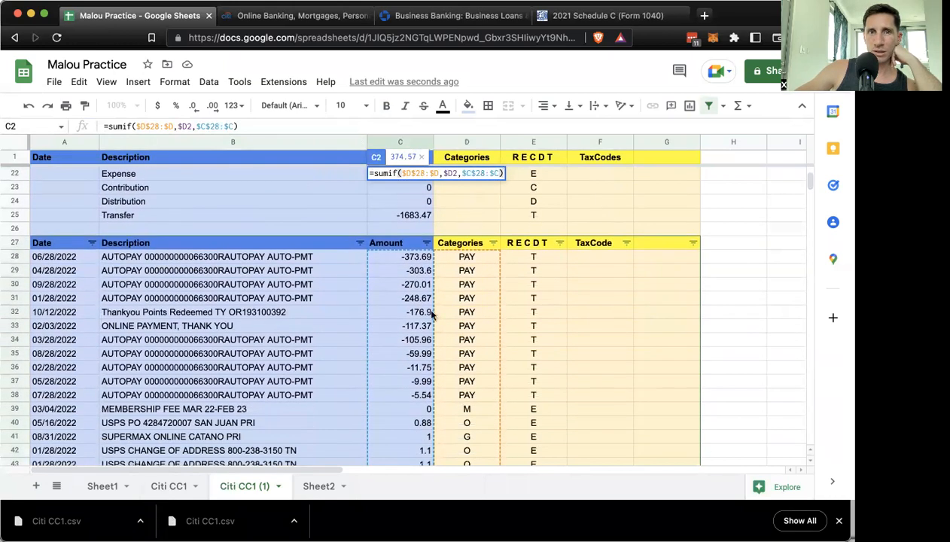
pyautogui.click(574, 338)
pyautogui.scroll(1, 388, 213)
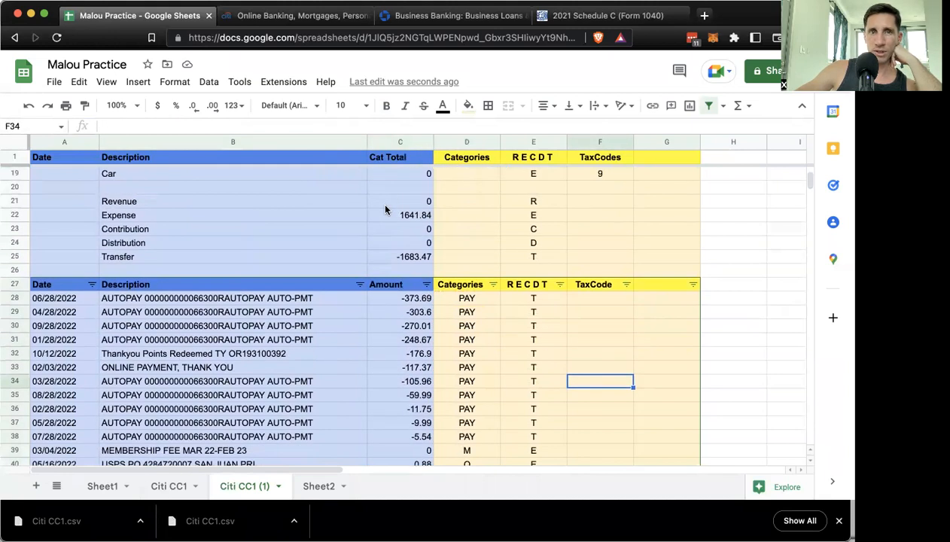
pyautogui.doubleClick(394, 214)
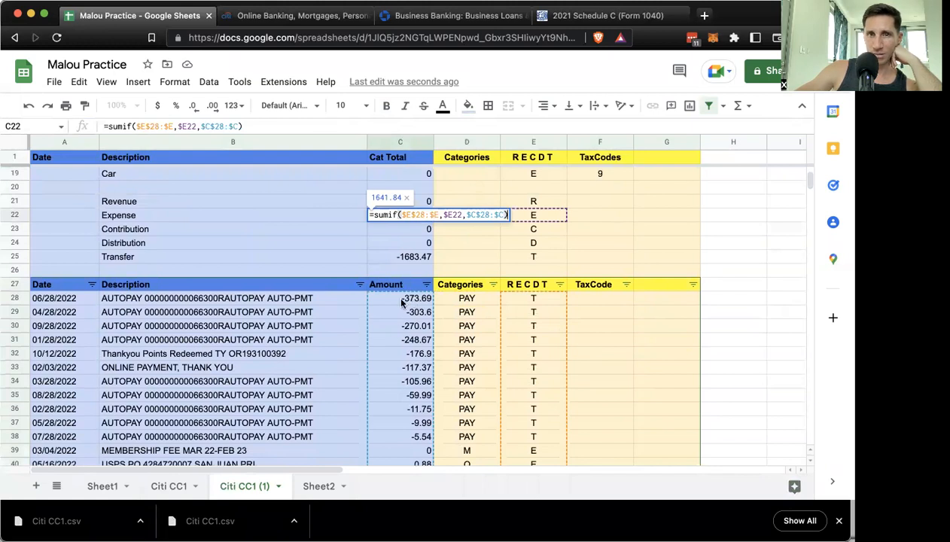
pyautogui.click(280, 216)
# Step: Review the category summary, the tax code and RECDT labels in B18:B25, and the transactions' TaxCode cells F28:F39
pyautogui.scroll(5, 280, 220)
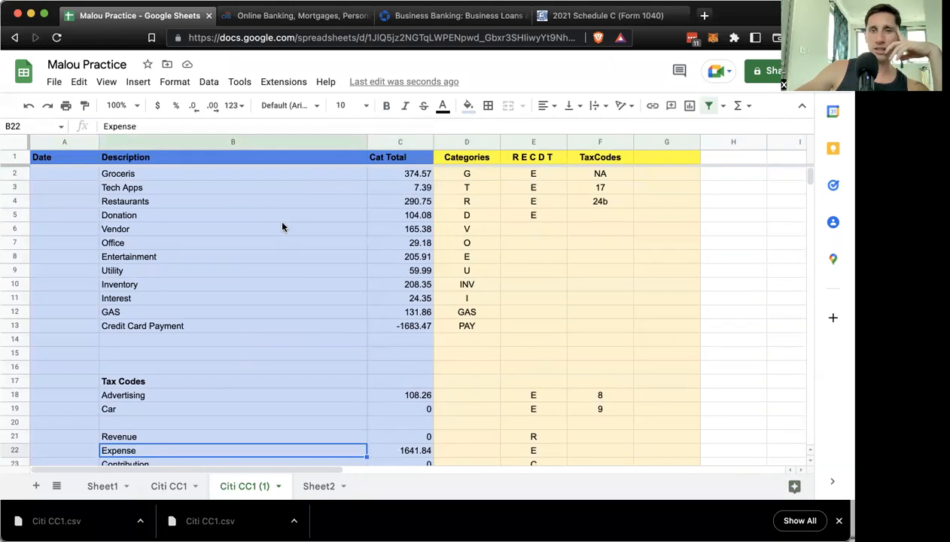
pyautogui.scroll(-3, 286, 223)
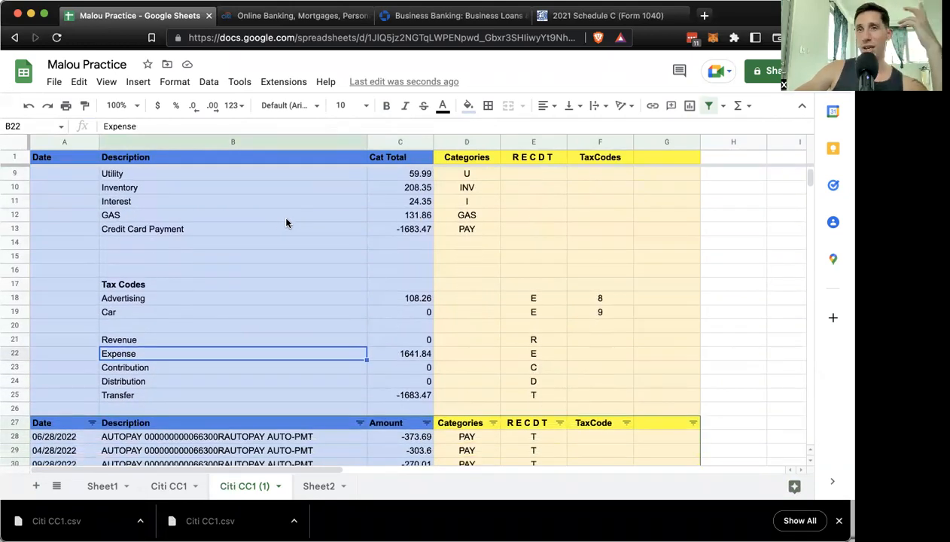
pyautogui.click(138, 301)
pyautogui.moveTo(138, 302); pyautogui.dragTo(140, 391)
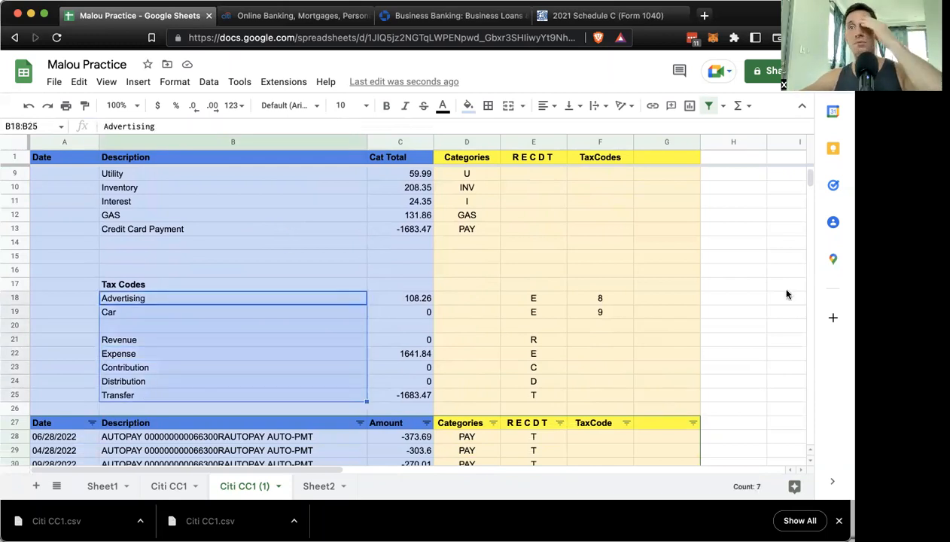
pyautogui.scroll(-5, 711, 313)
pyautogui.moveTo(623, 290); pyautogui.dragTo(613, 439)
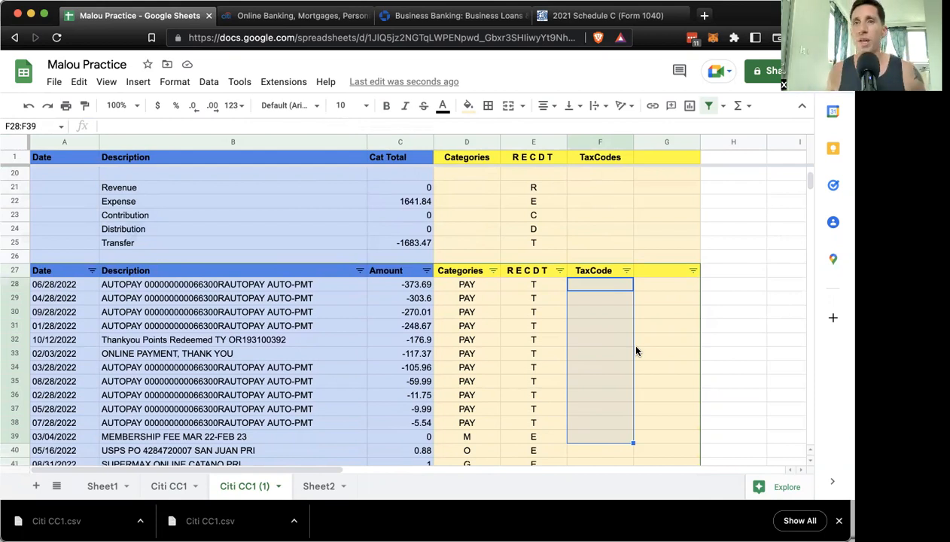
pyautogui.click(600, 285)
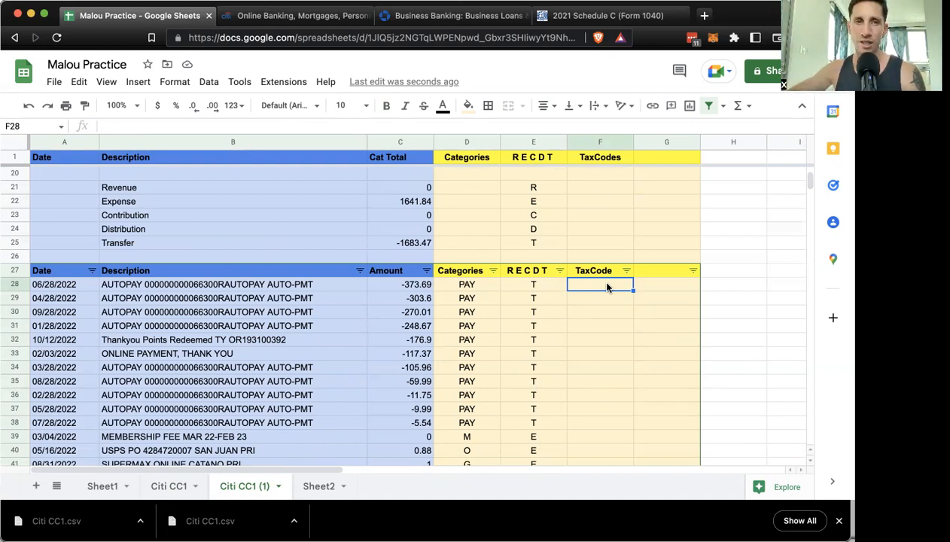
pyautogui.scroll(5, 249, 288)
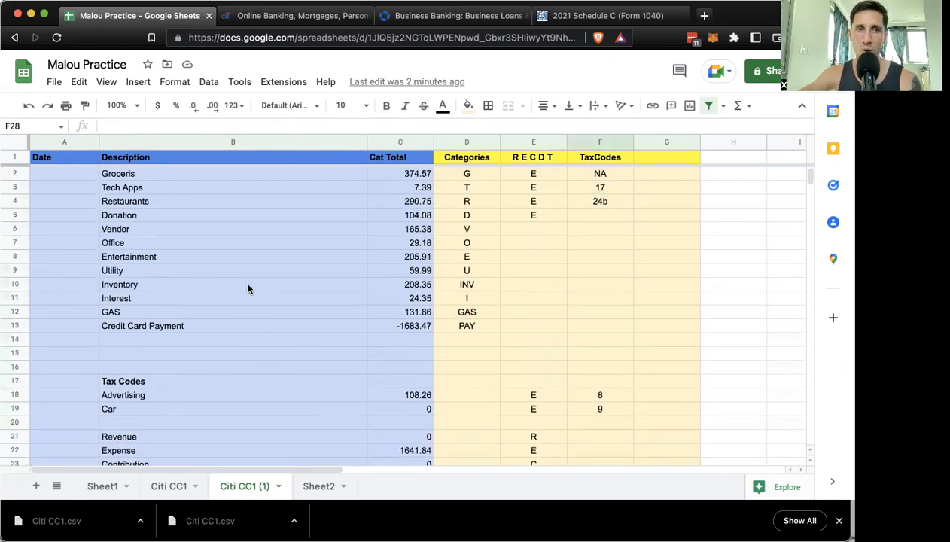